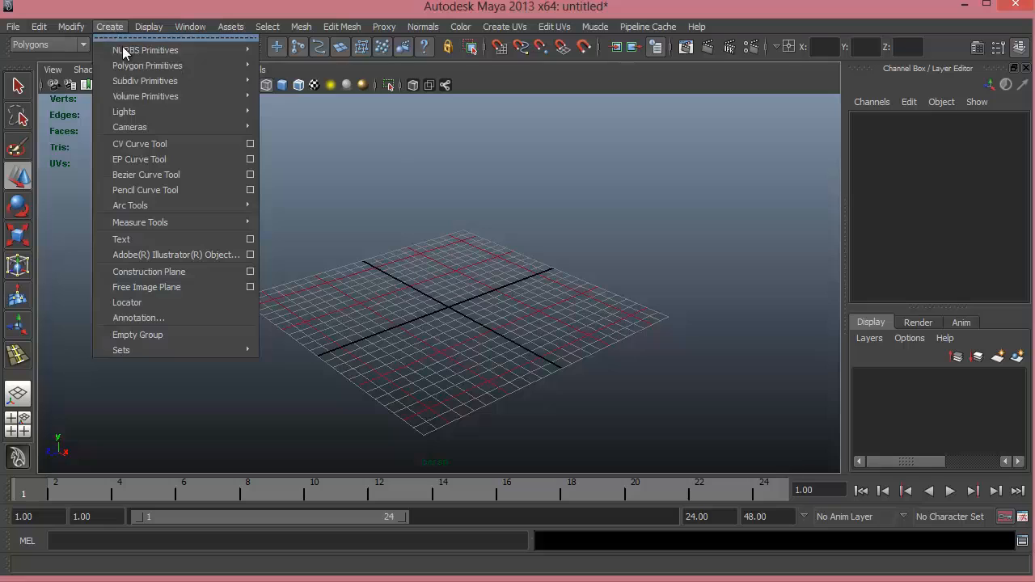
Create a polygon cube at the origin of the grid
mouse_move(127, 69)
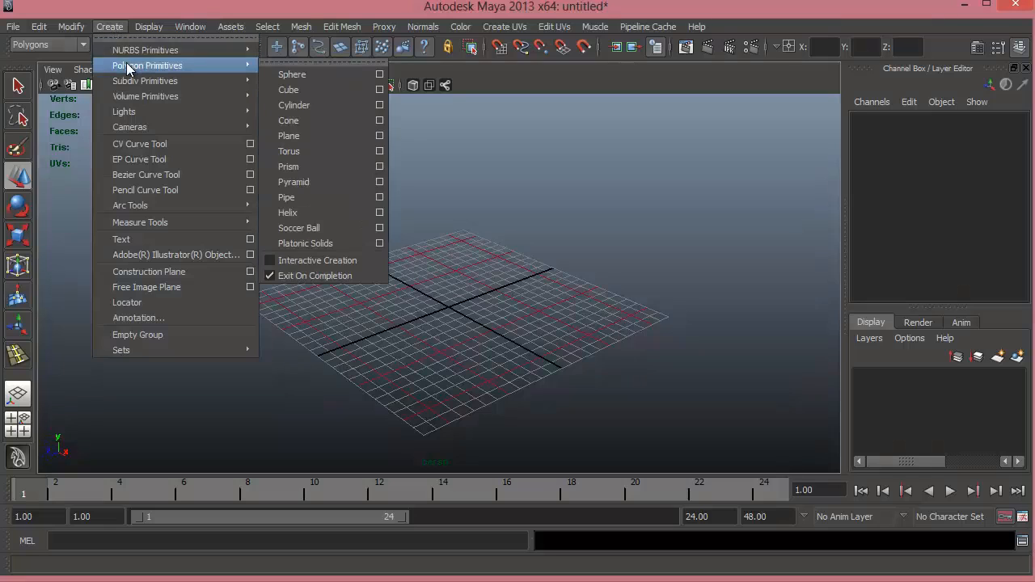
left_click(313, 90)
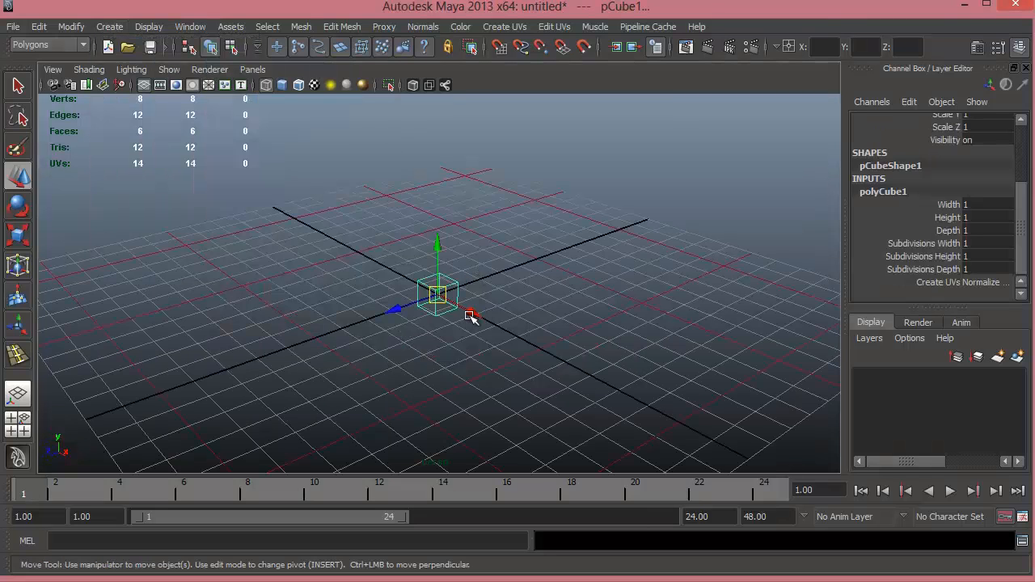
left_click_drag(467, 335, 534, 321, "alt")
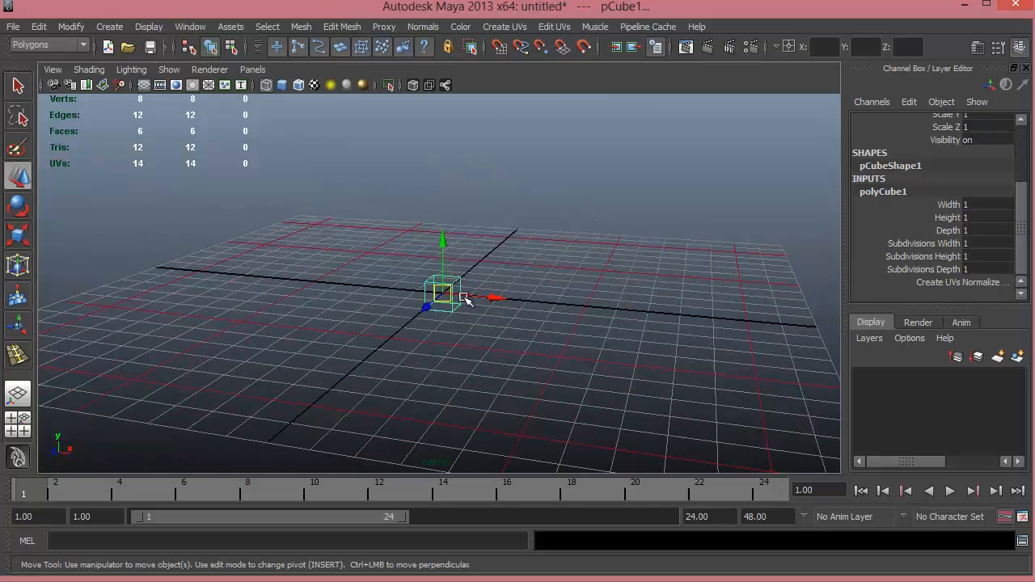
Raise the cube in the side view until its base rests on the grid, and display it shaded in the perspective view
key("space")
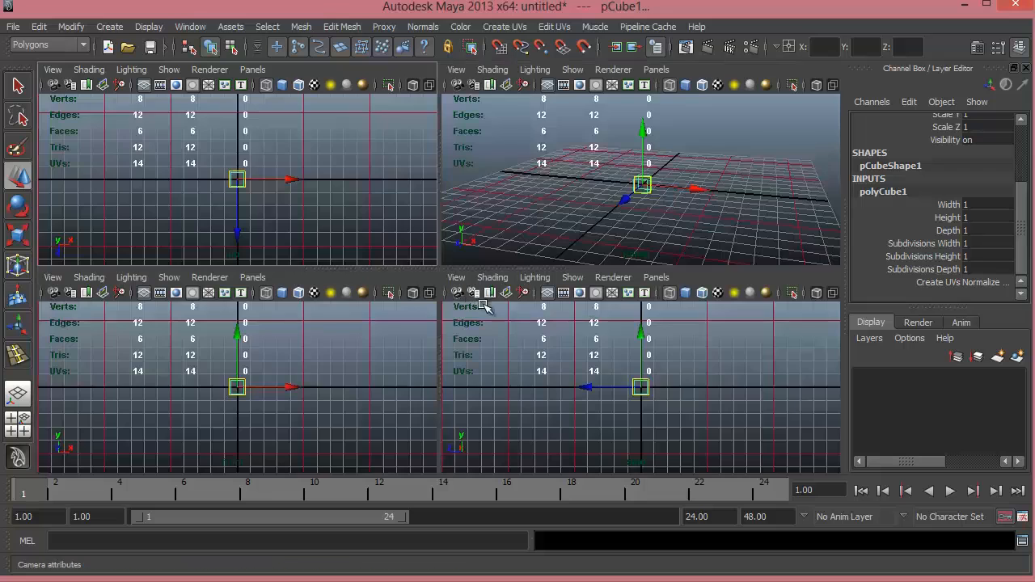
key("space")
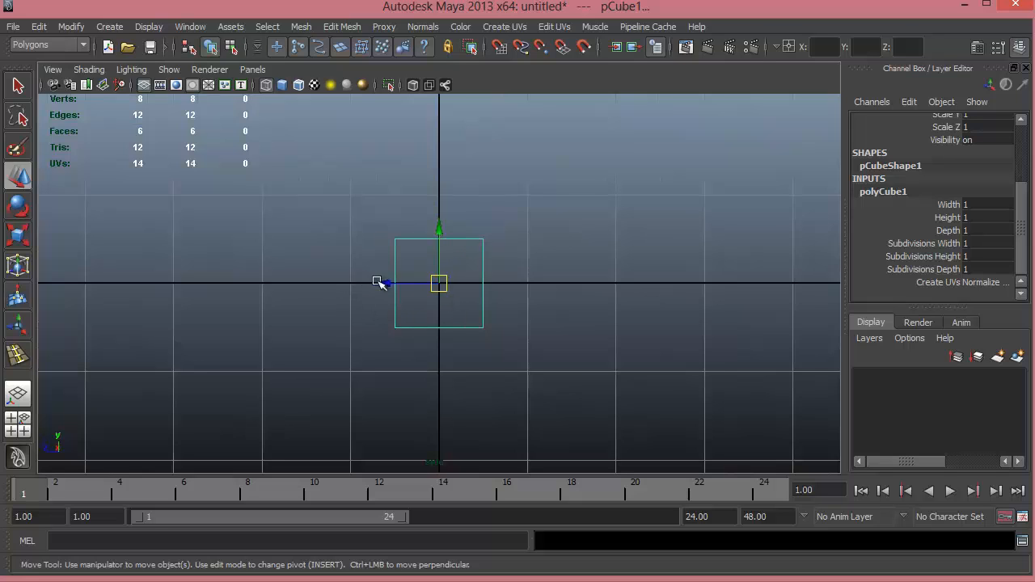
left_click_drag(440, 239, 439, 191)
key("space")
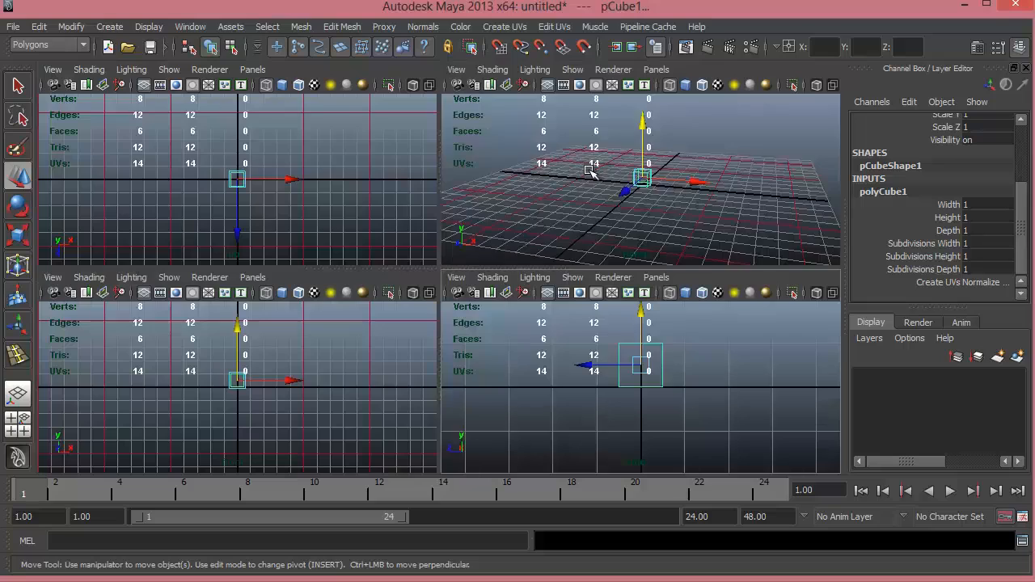
key("space")
left_click_drag(368, 186, 364, 275, "alt")
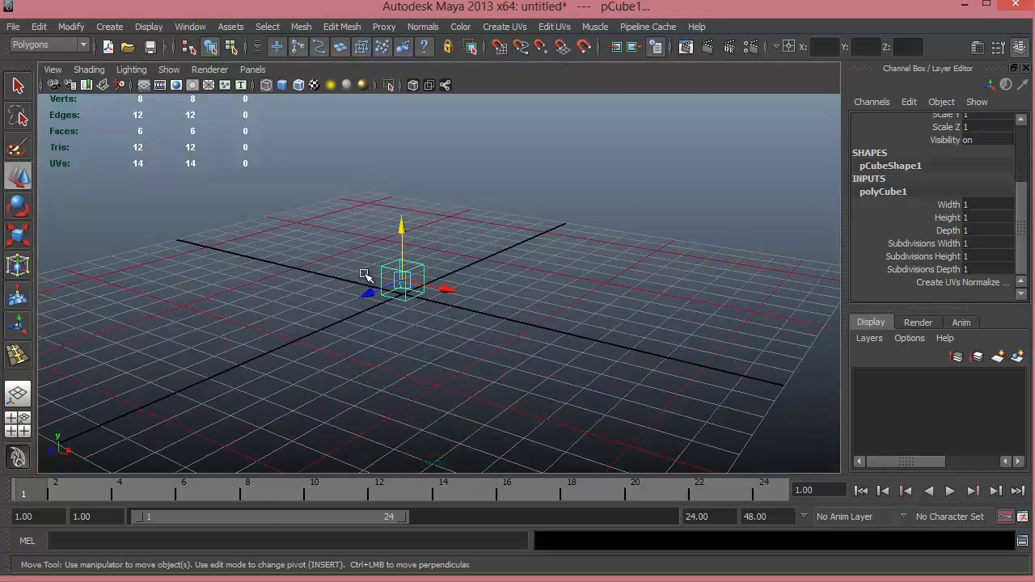
key("5")
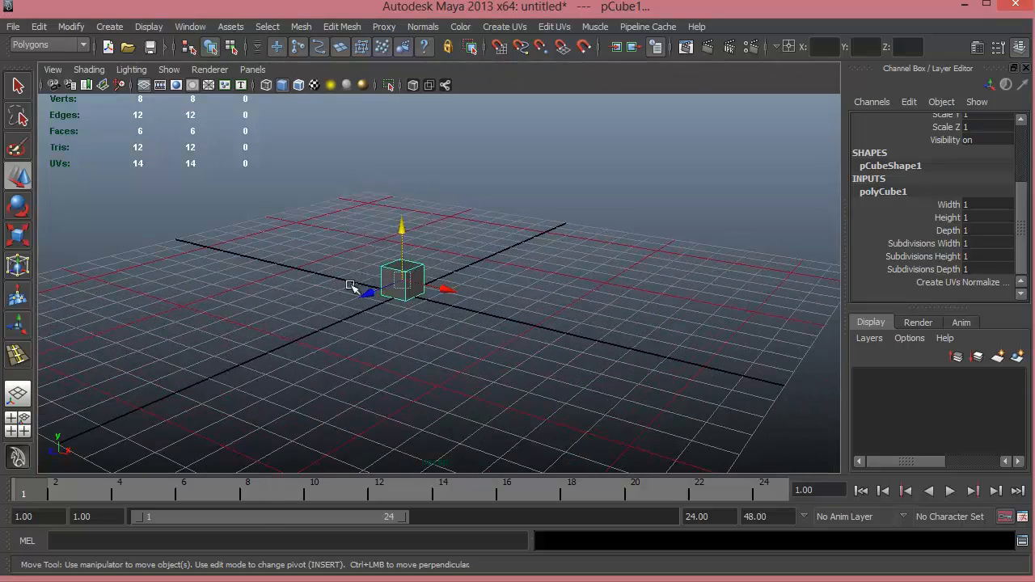
left_click_drag(352, 287, 470, 293, "alt")
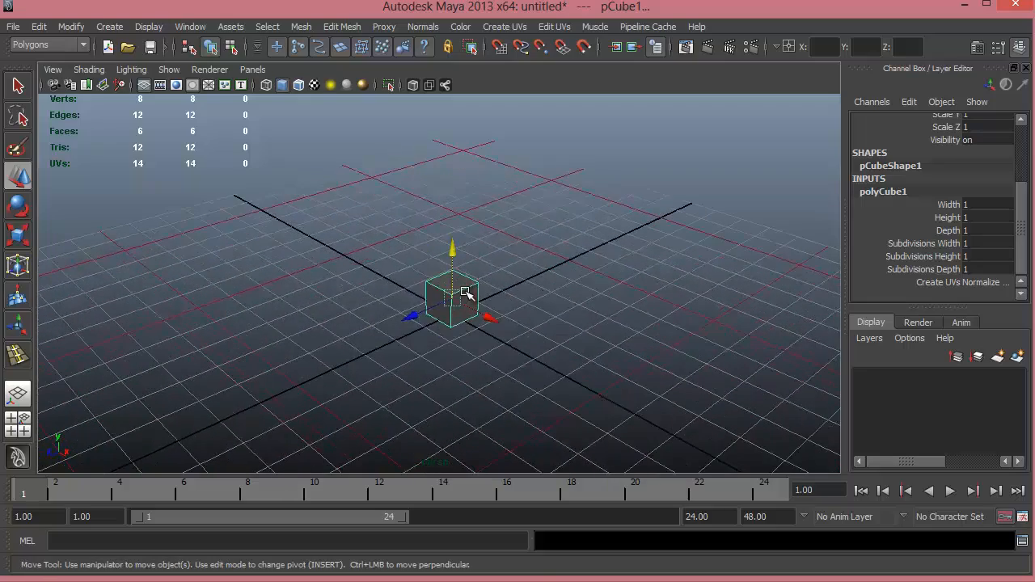
Switch the cube to face selection and select its top face
right_click(469, 292)
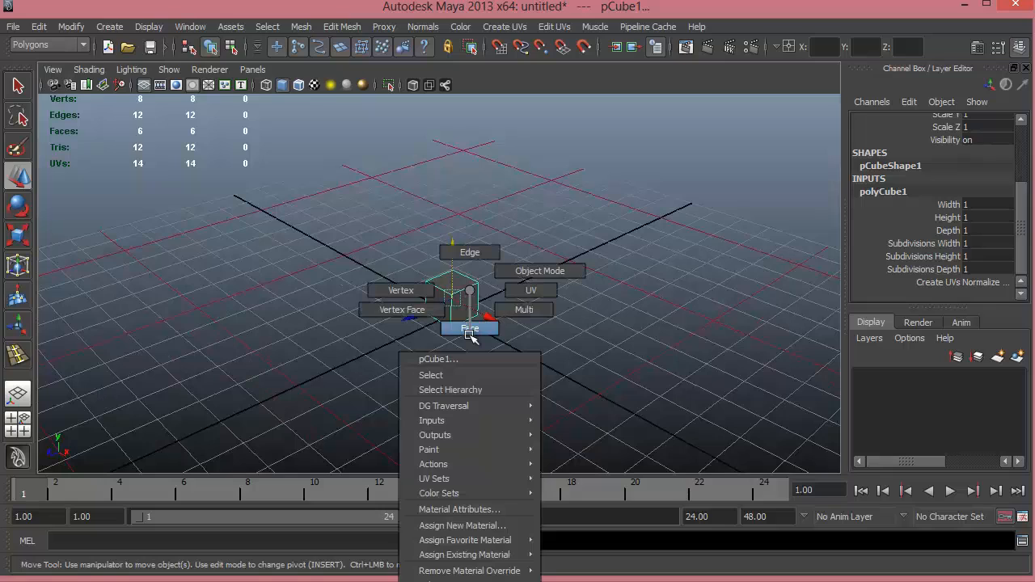
left_click(469, 330)
left_click(452, 282)
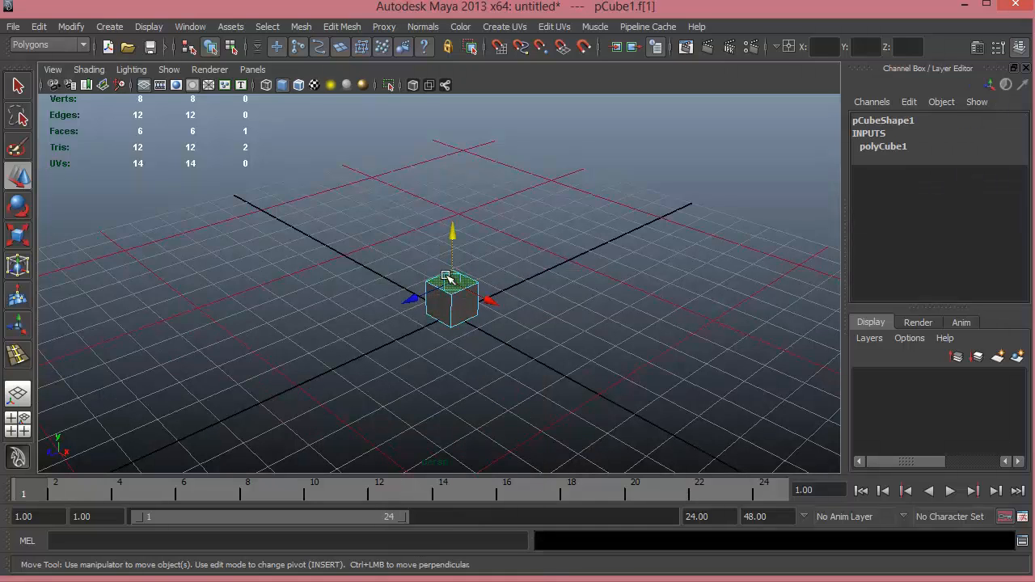
middle_click_drag(520, 293, 493, 308, "alt")
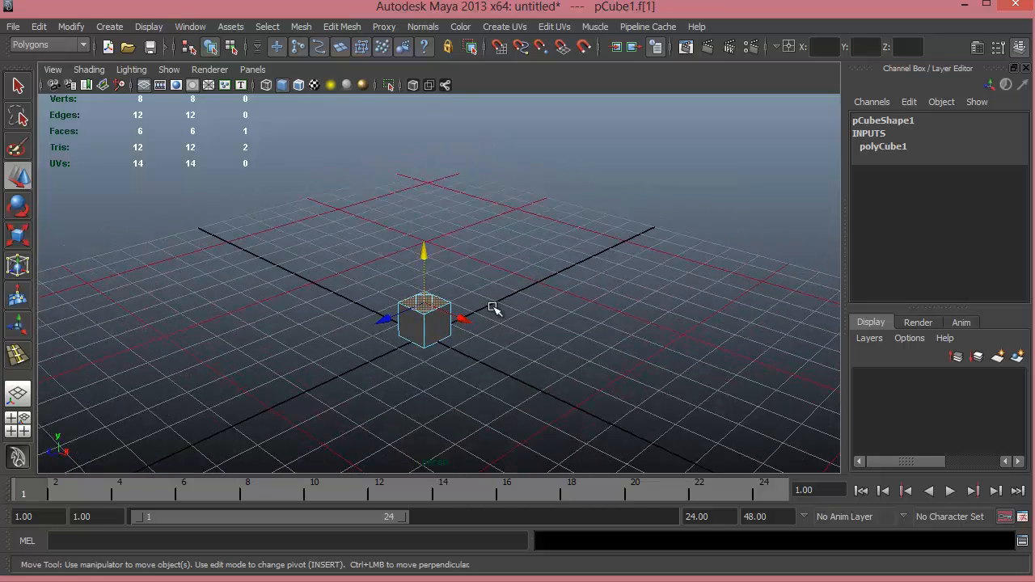
right_click(517, 275, "shift")
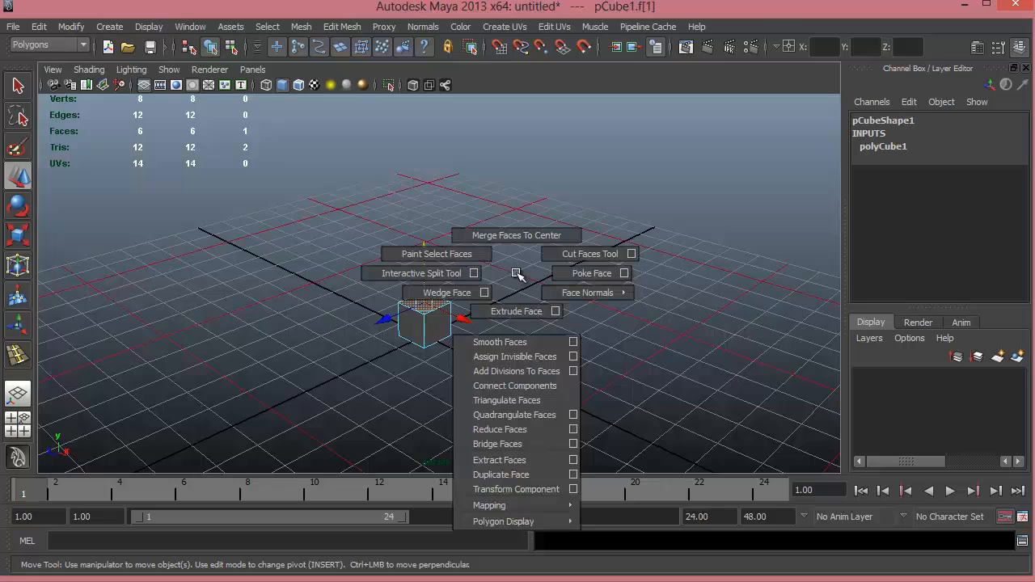
right_click_drag(517, 274, 524, 313, "shift")
key("ctrl+z")
Extrude the cube's top face straight up into a tall, slender column
left_click(340, 26)
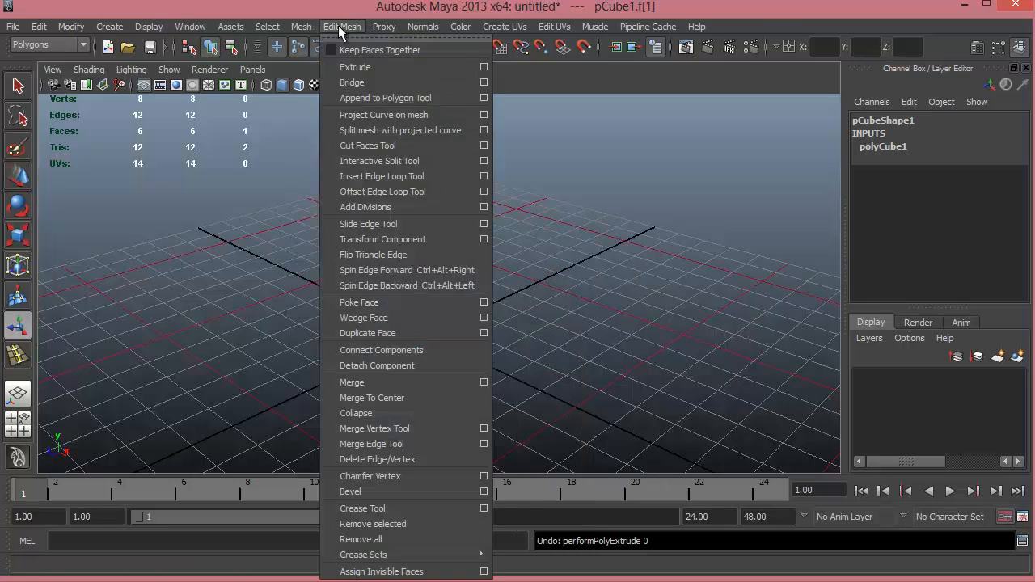
left_click(347, 69)
middle_click_drag(492, 326, 404, 127)
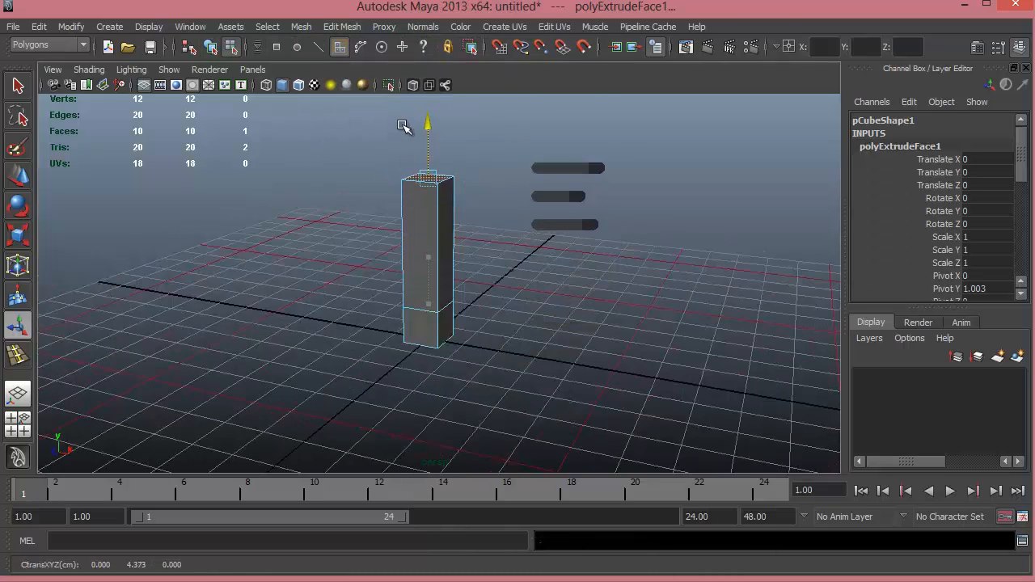
right_click_drag(519, 324, 511, 333, "alt")
middle_click_drag(512, 336, 502, 395, "alt")
left_click_drag(416, 242, 416, 93)
Scale the column's top face down uniformly so the column tapers toward its upper end
key("t")
scroll(377, 323, "down", 3)
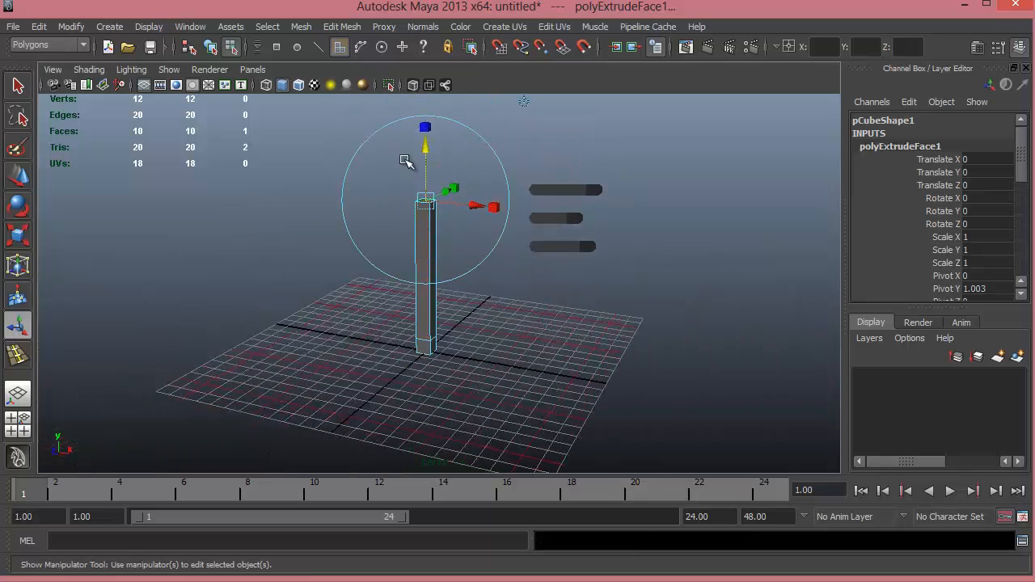
left_click_drag(427, 233, 513, 227, "alt")
key("e")
key("r")
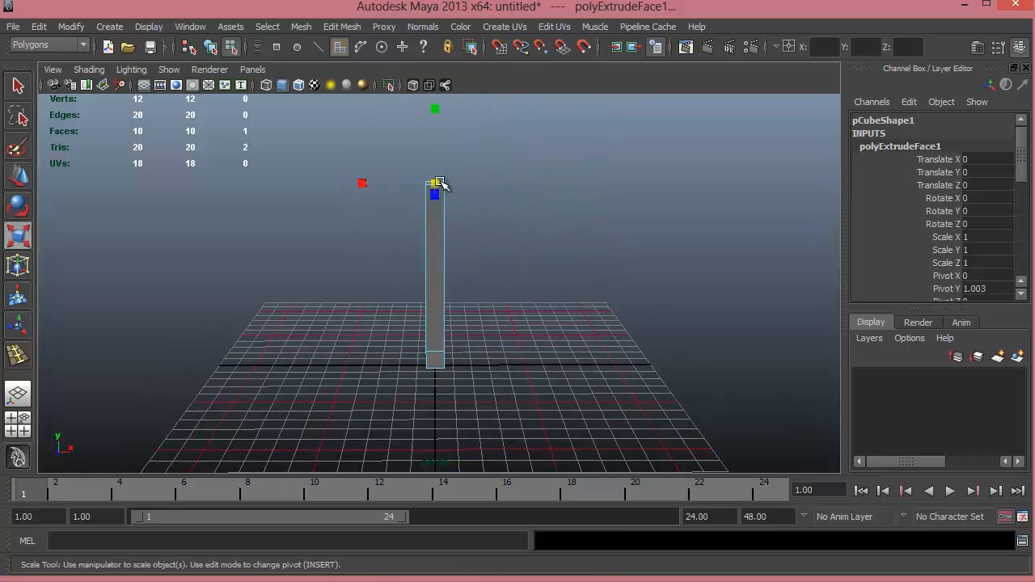
left_click_drag(435, 188, 428, 179)
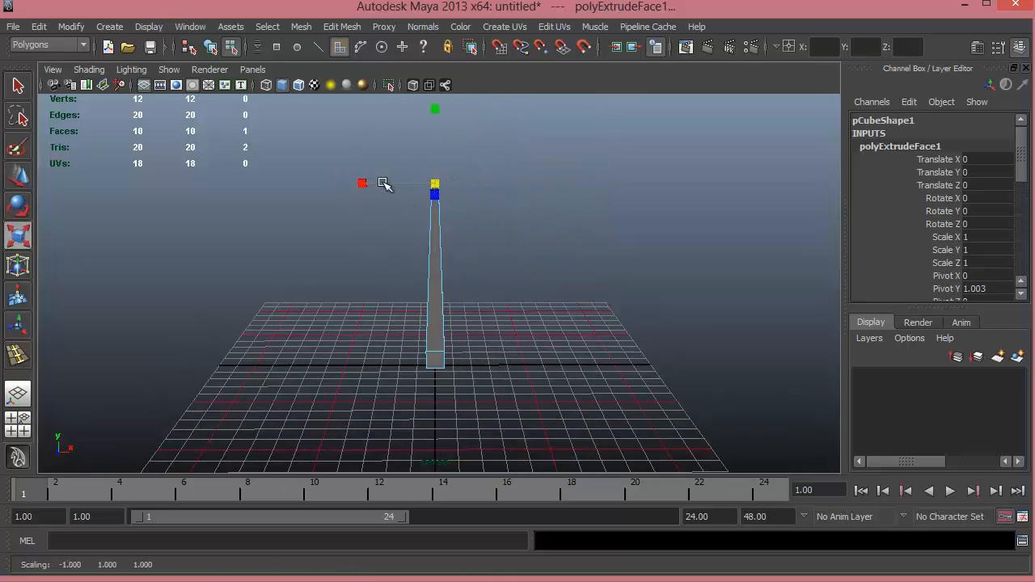
Move the column's top face along positive X so the column leans over, and return to object mode
key("w")
left_click_drag(495, 184, 512, 185)
middle_click_drag(542, 391, 514, 347, "alt")
left_click_drag(472, 197, 490, 209)
scroll(501, 331, "up", 3)
left_click_drag(502, 331, 426, 300, "alt")
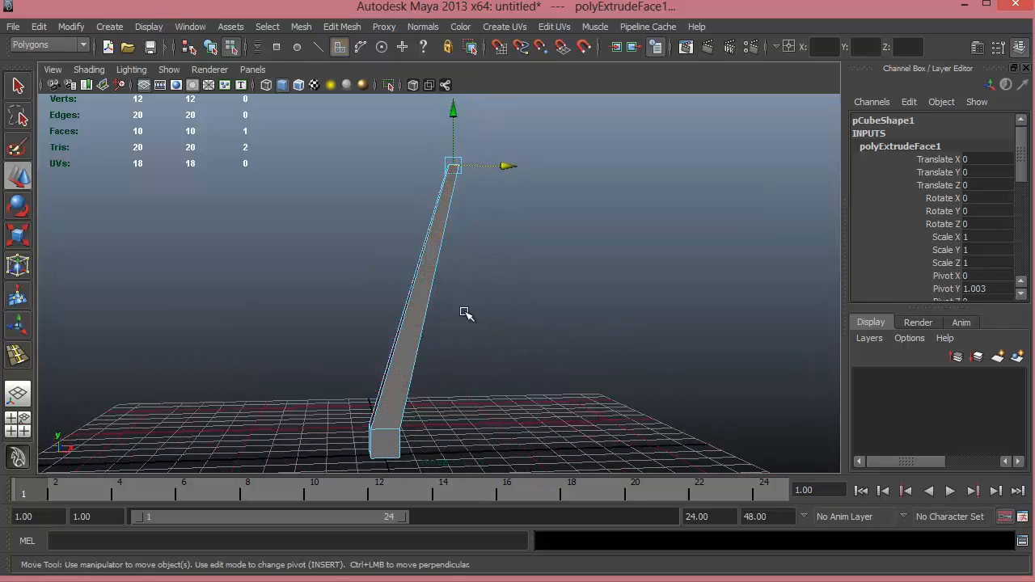
middle_click_drag(350, 275, 526, 356, "alt")
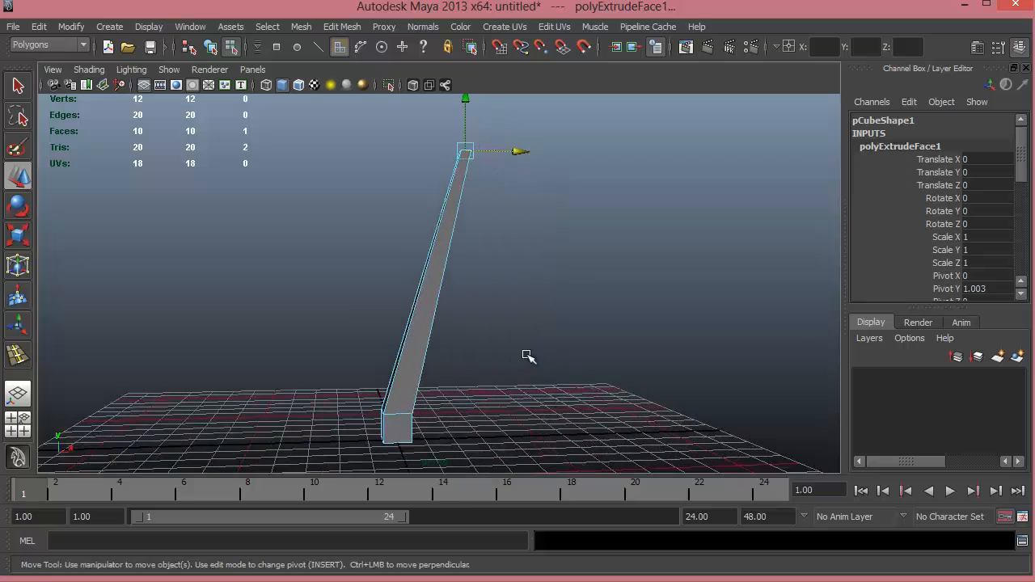
right_click_drag(464, 245, 429, 336)
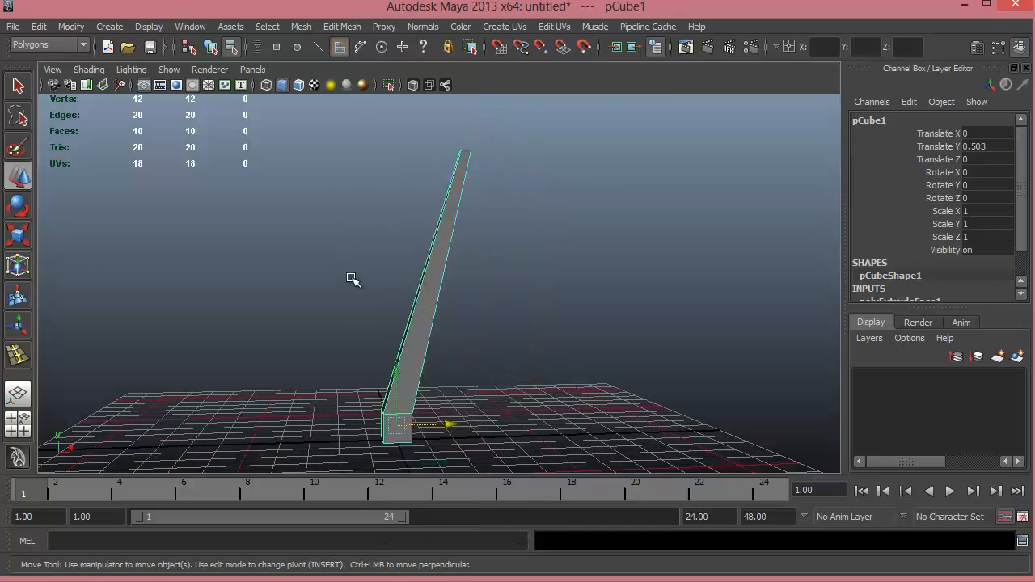
Select the four long edges of the leaning column and connect them with an edge loop around its middle
left_click(344, 27)
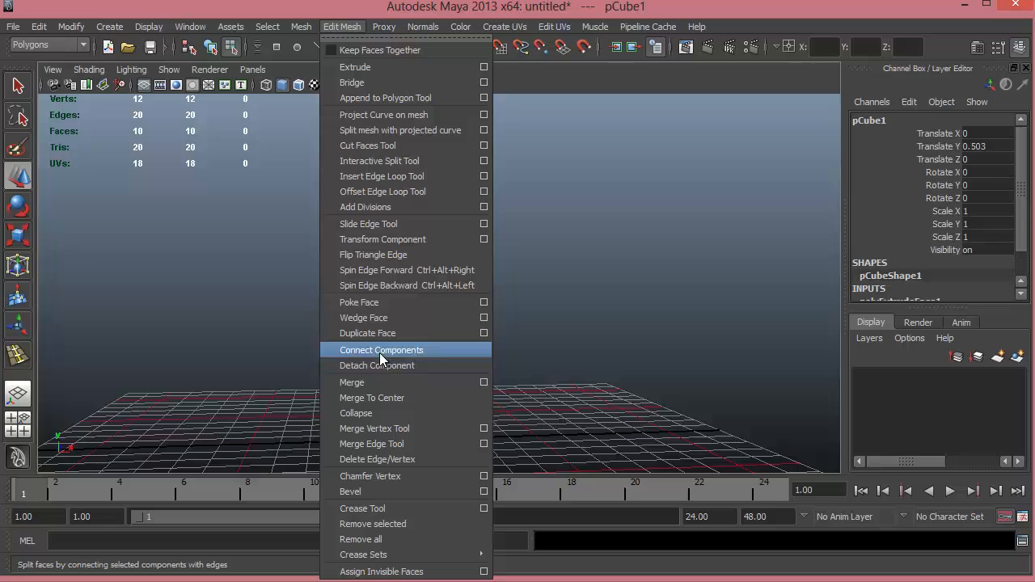
left_click(509, 304)
right_click_drag(448, 256, 432, 215)
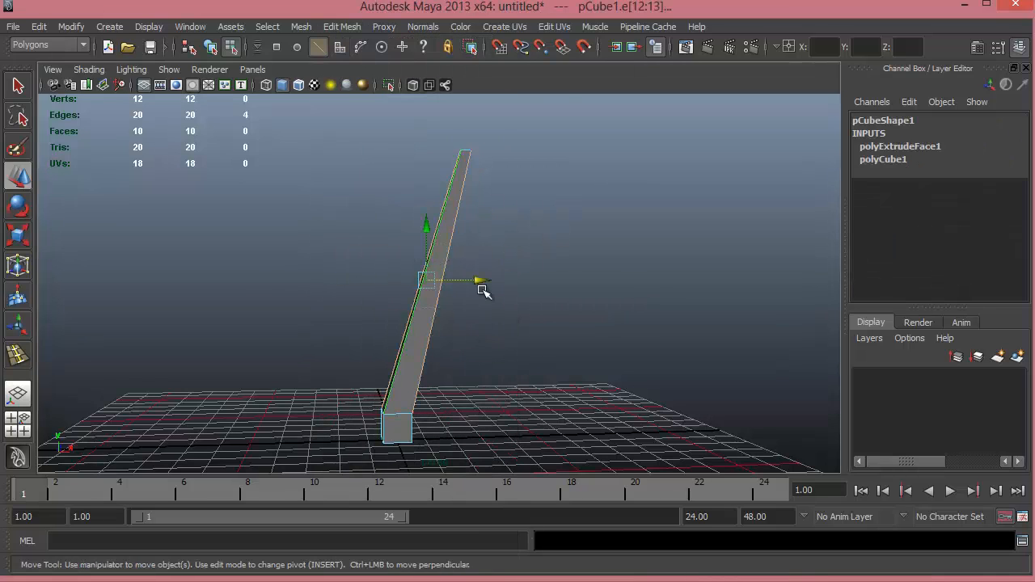
mouse_move(533, 330)
left_mouse_down("alt")
mouse_move(760, 344)
mouse_move(534, 343)
left_mouse_up("alt")
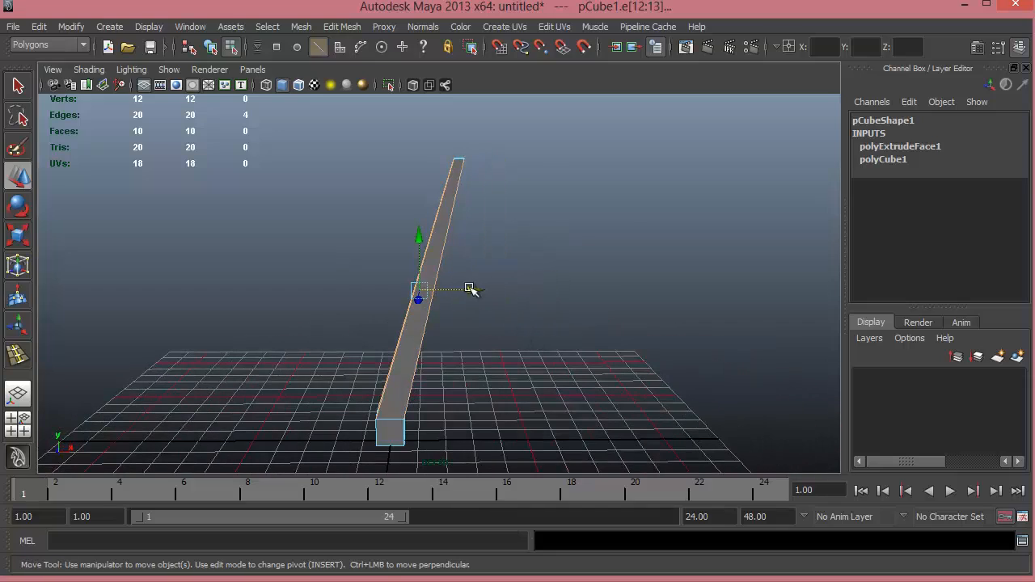
right_click(441, 260, "shift")
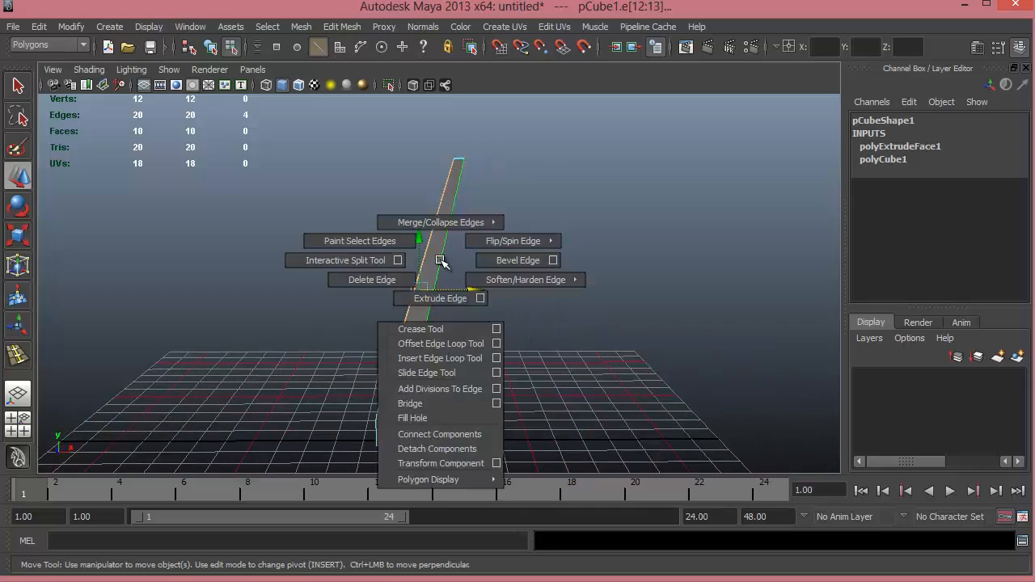
left_click(451, 435)
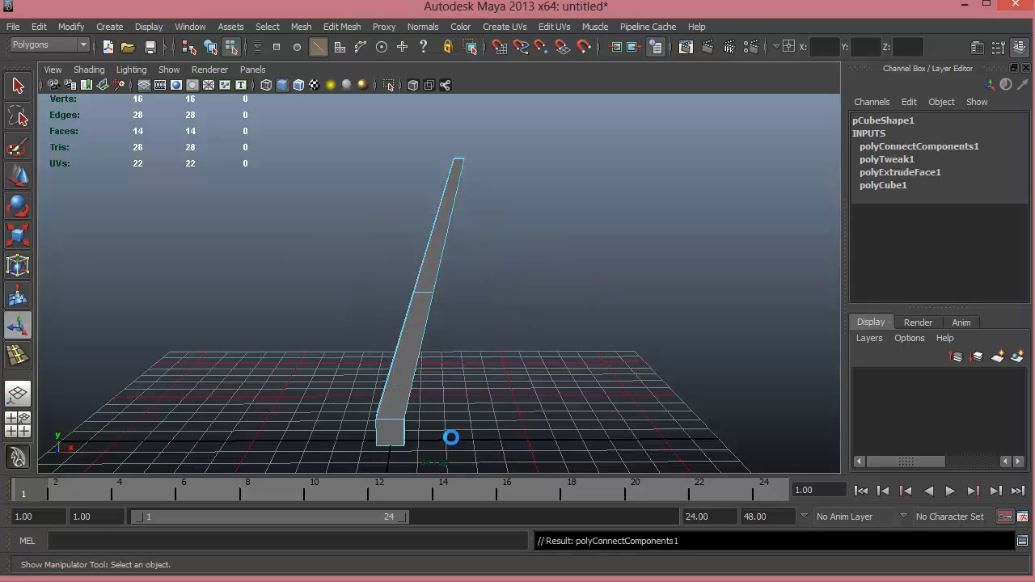
left_click(342, 26)
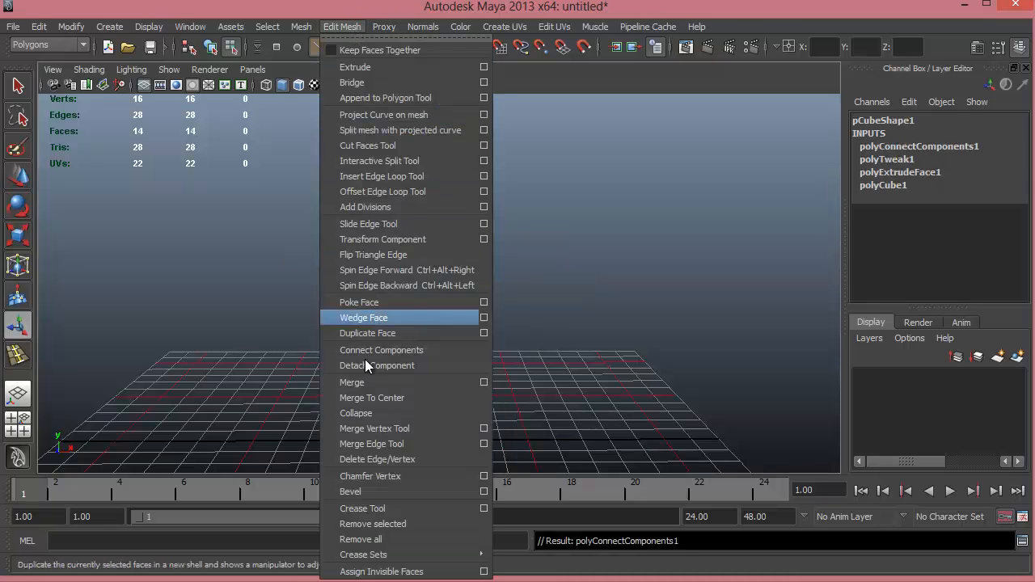
left_click(342, 27)
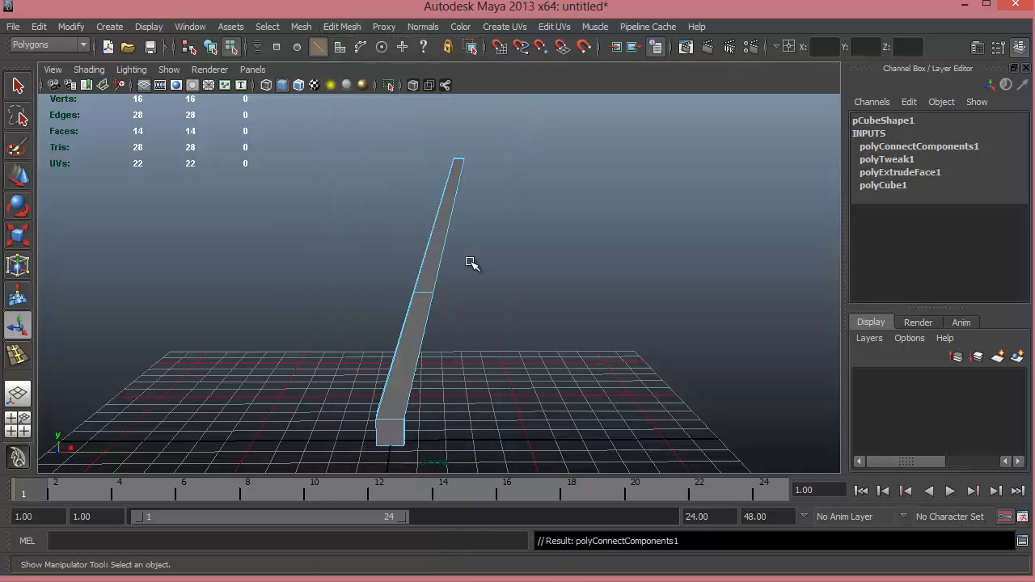
Select the whole edge loop around the column's middle and move it slightly along negative X to bend the column
left_click_drag(389, 372, 453, 342, "alt")
right_click_drag(453, 342, 473, 298, "alt")
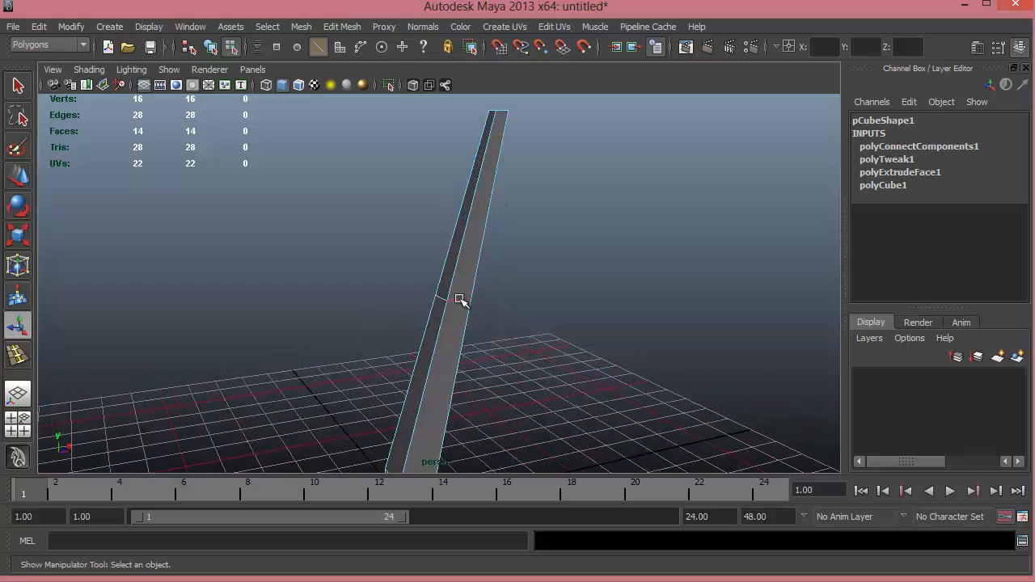
double_click(459, 300)
left_click_drag(486, 331, 432, 319, "alt")
right_click_drag(502, 342, 485, 344, "alt")
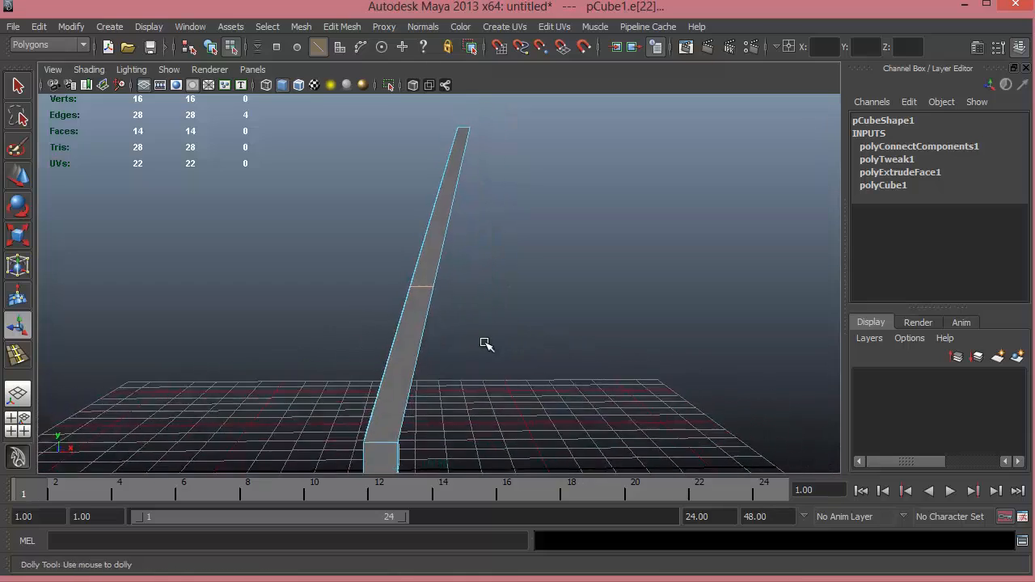
left_click_drag(486, 344, 534, 312, "alt")
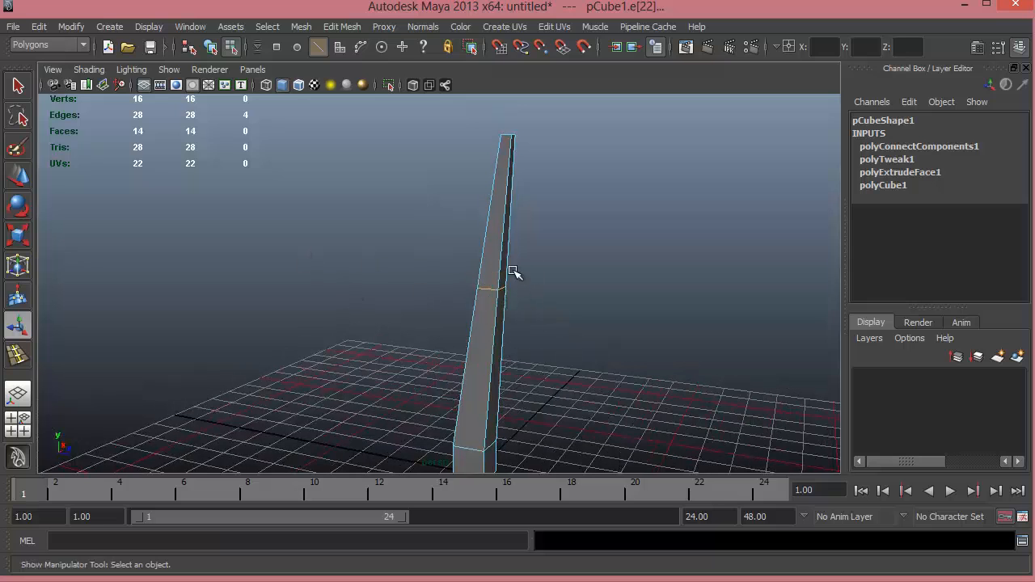
left_click_drag(534, 354, 423, 381, "alt")
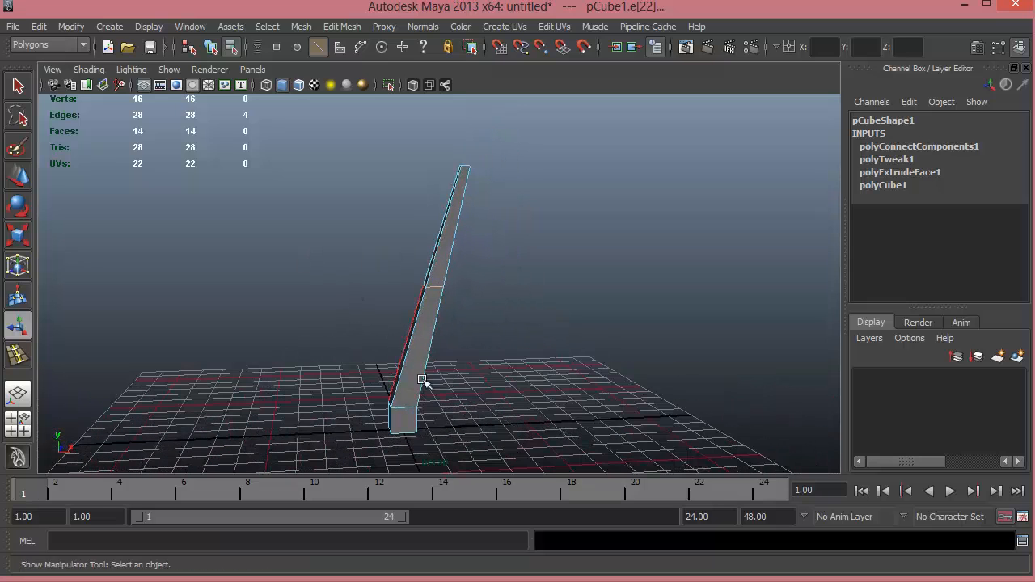
key("w")
left_click_drag(469, 284, 450, 285)
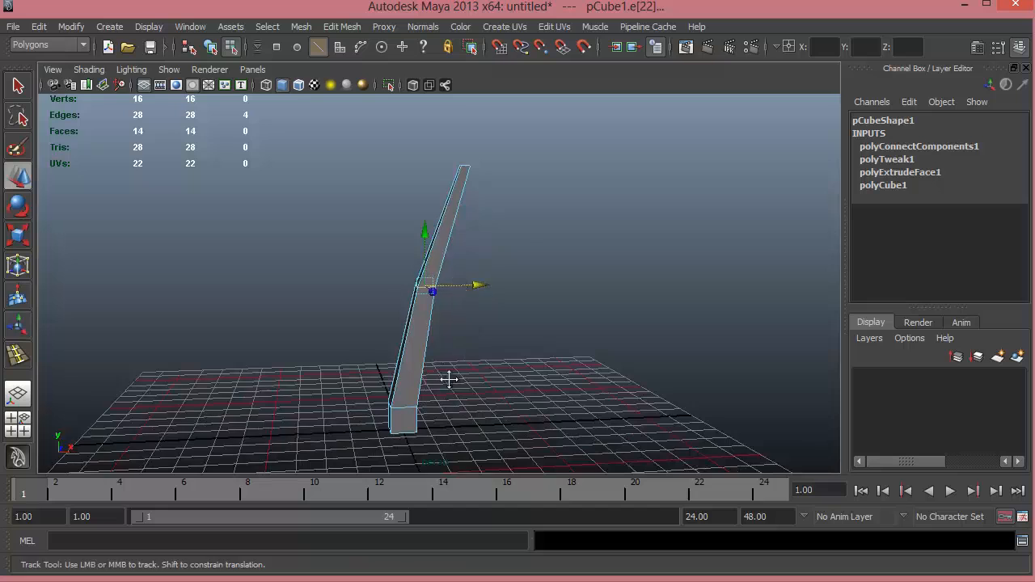
Raise the middle edge loop so the column's bend sits higher, nearer the tapered tip
left_click_drag(446, 375, 413, 360, "alt")
key("e")
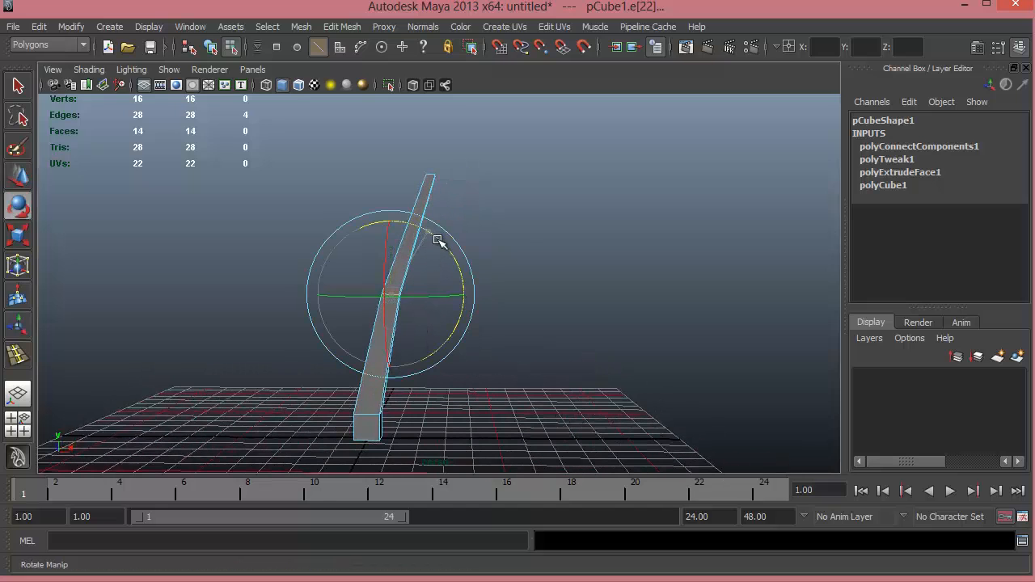
key("w")
left_click_drag(394, 298, 395, 265)
left_click_drag(453, 388, 524, 392, "alt")
right_click_drag(524, 392, 451, 309, "alt")
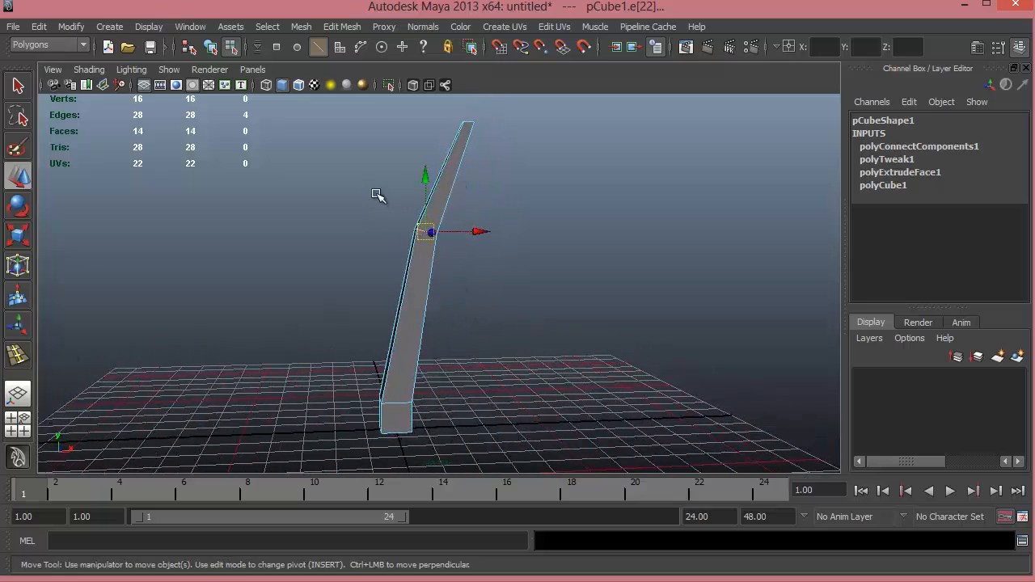
Insert an edge loop halfway along the column's lower section and move it slightly along negative X
left_click(342, 26)
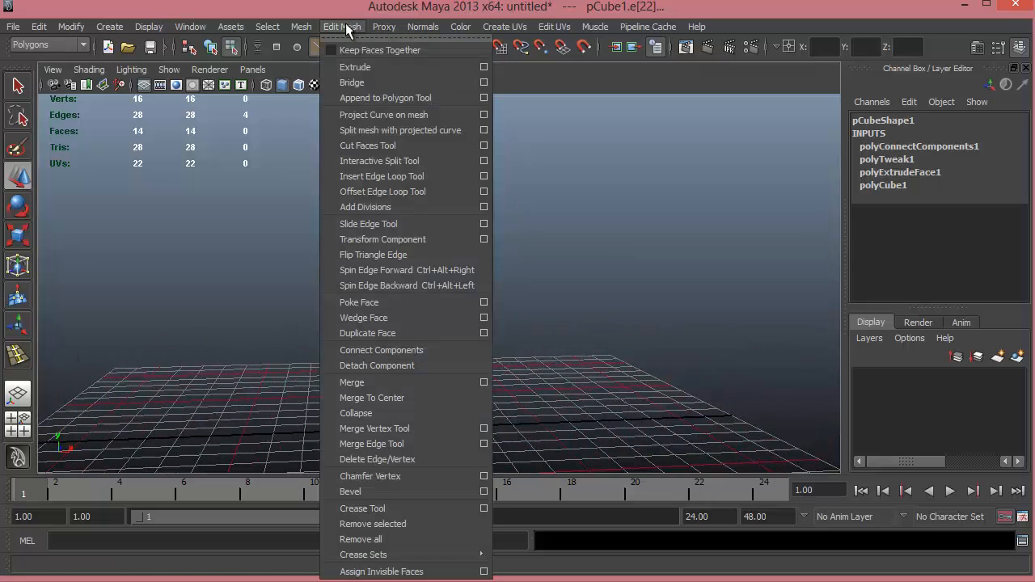
left_click(391, 177)
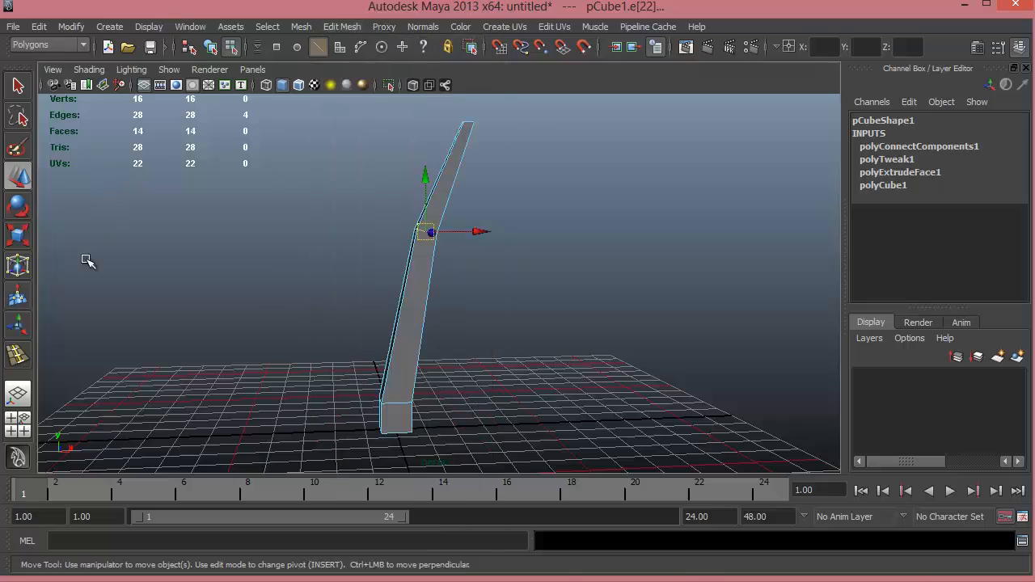
left_click(18, 361)
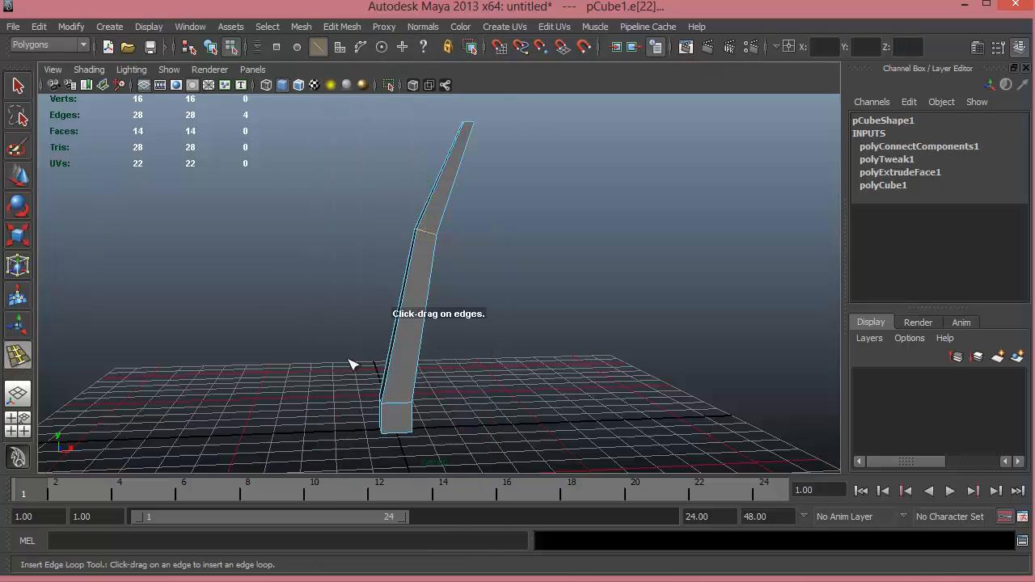
middle_click_drag(349, 361, 330, 343, "alt")
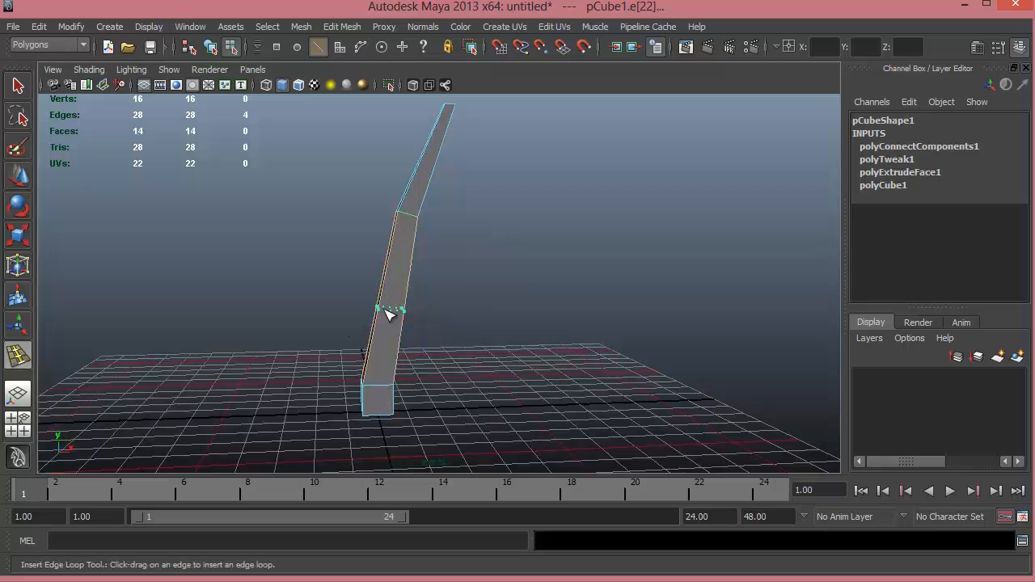
left_click(386, 304)
key("w")
left_click_drag(462, 351, 453, 321, "alt")
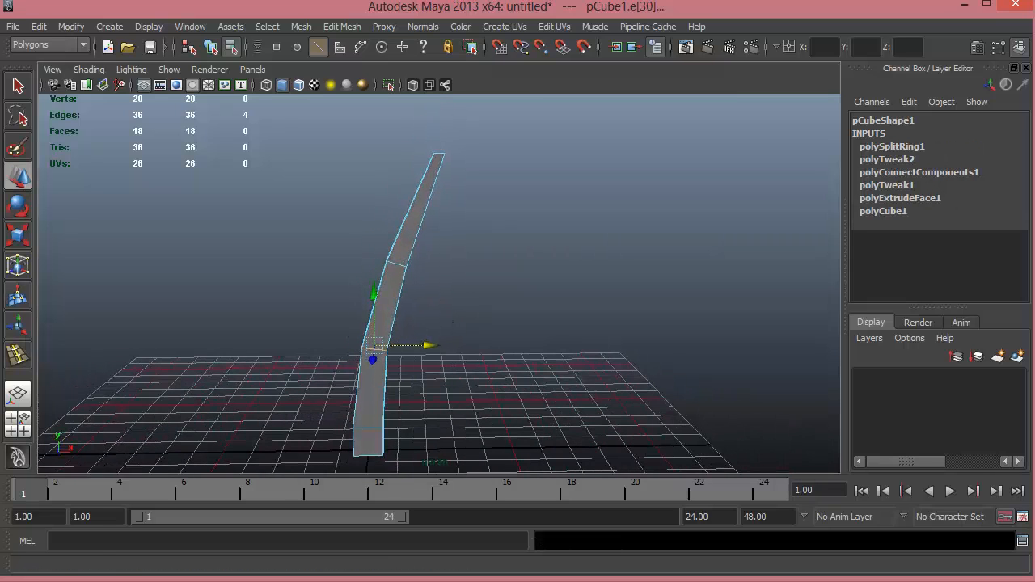
Insert an edge loop halfway along the column's upper section and shift it slightly along negative X to smooth the curve
left_click(18, 353)
left_click(416, 203)
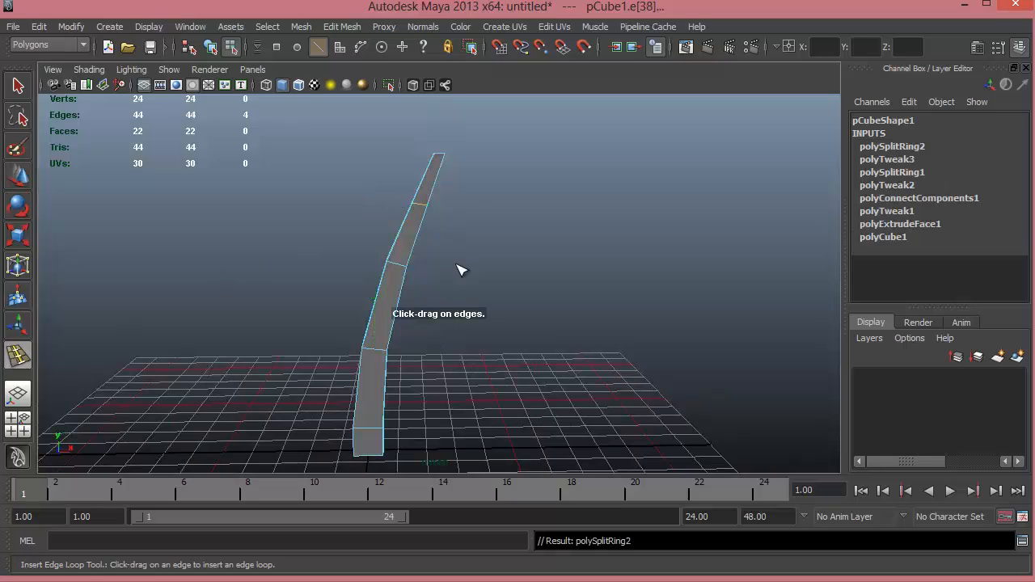
key("w")
left_click_drag(456, 203, 462, 202)
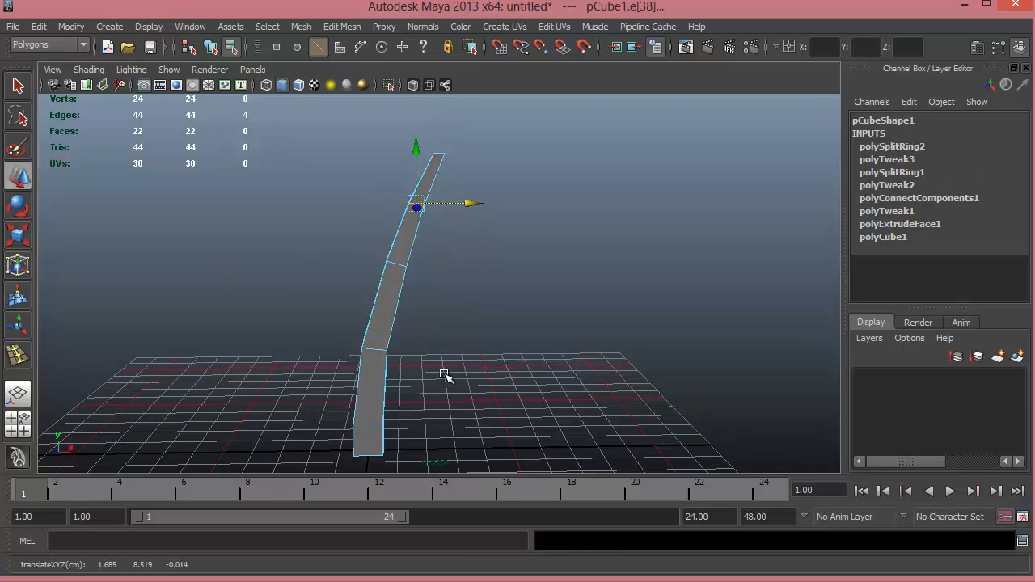
left_click_drag(446, 374, 473, 340, "alt")
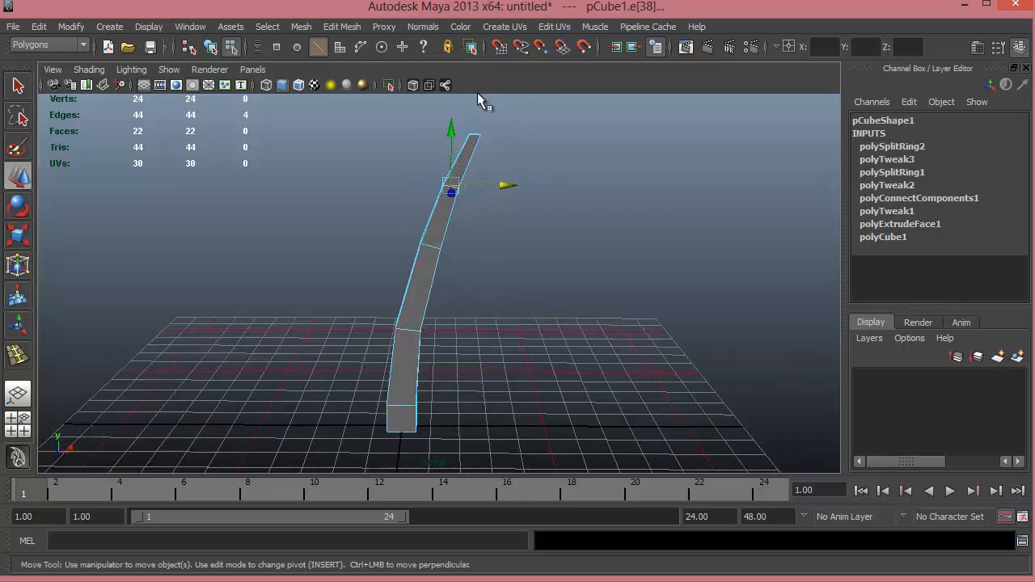
Insert another edge loop just below the column's middle loop and nudge it slightly along negative X
left_click(430, 247)
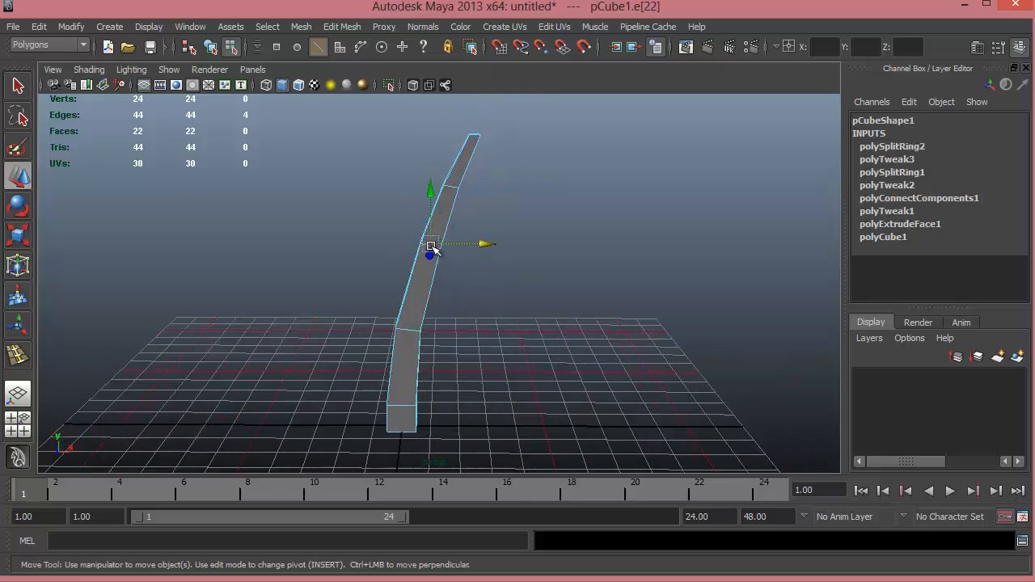
left_click_drag(474, 250, 531, 305, "alt")
left_click(16, 356)
scroll(450, 272, "up", 3)
scroll(532, 305, "up", 2)
key("w")
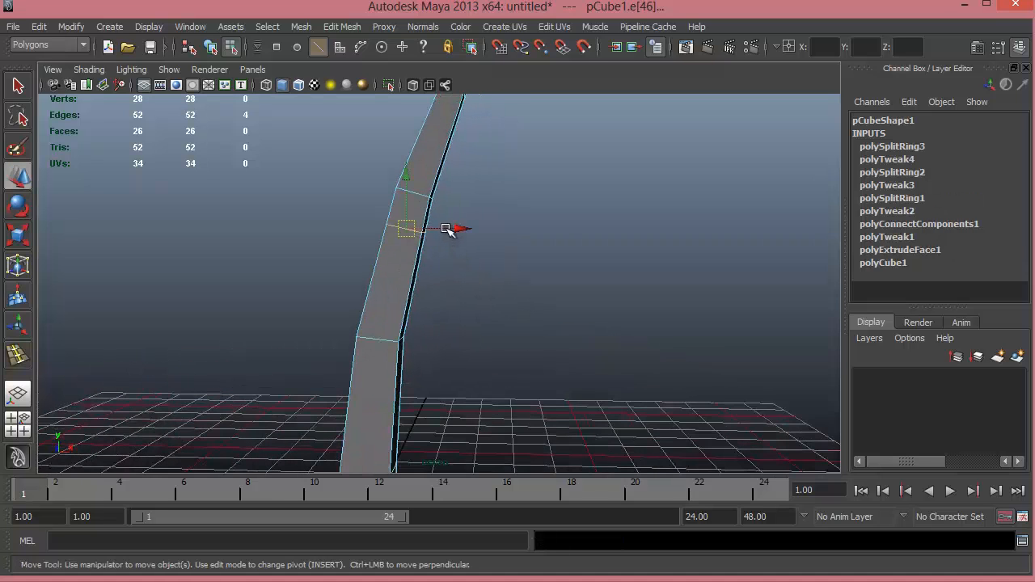
left_click_drag(447, 230, 442, 229)
middle_click_drag(401, 246, 414, 274, "alt")
left_click_drag(512, 318, 518, 270, "alt")
Extrude the negative-X side face between the two closely spaced loops outward to form a side branch about half the column's height
right_click_drag(521, 228, 521, 257)
left_click(500, 243)
left_click_drag(500, 242, 421, 320, "alt")
right_click_drag(517, 231, 513, 270, "shift")
left_click_drag(455, 324, 261, 245, "alt")
left_click_drag(353, 231, 230, 182)
left_click_drag(386, 228, 449, 271, "alt")
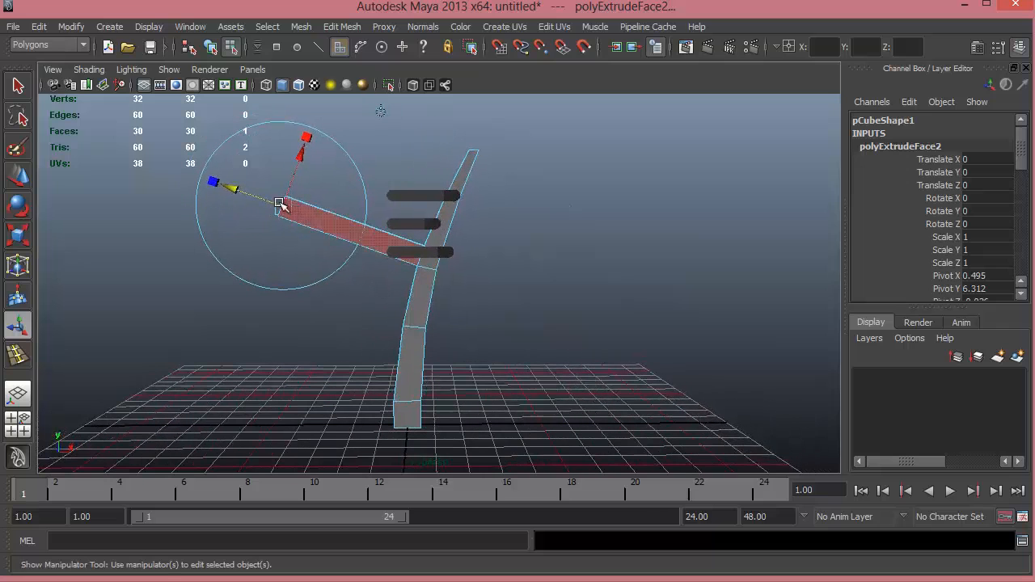
left_click_drag(237, 192, 331, 214)
Scale the side branch's end face down uniformly so the branch tapers
key("r")
key("w")
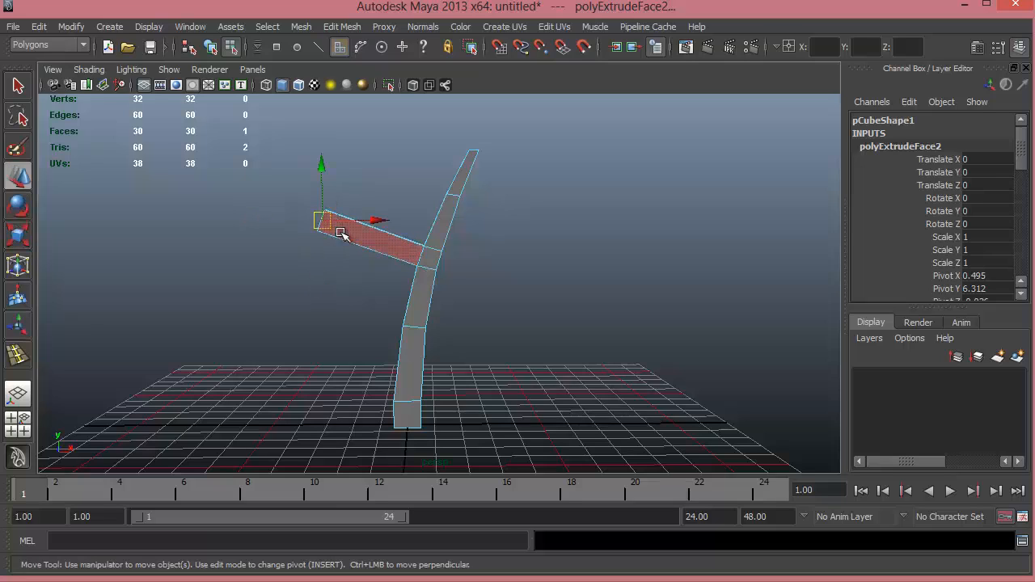
key("e")
key("r")
key("w")
key("e")
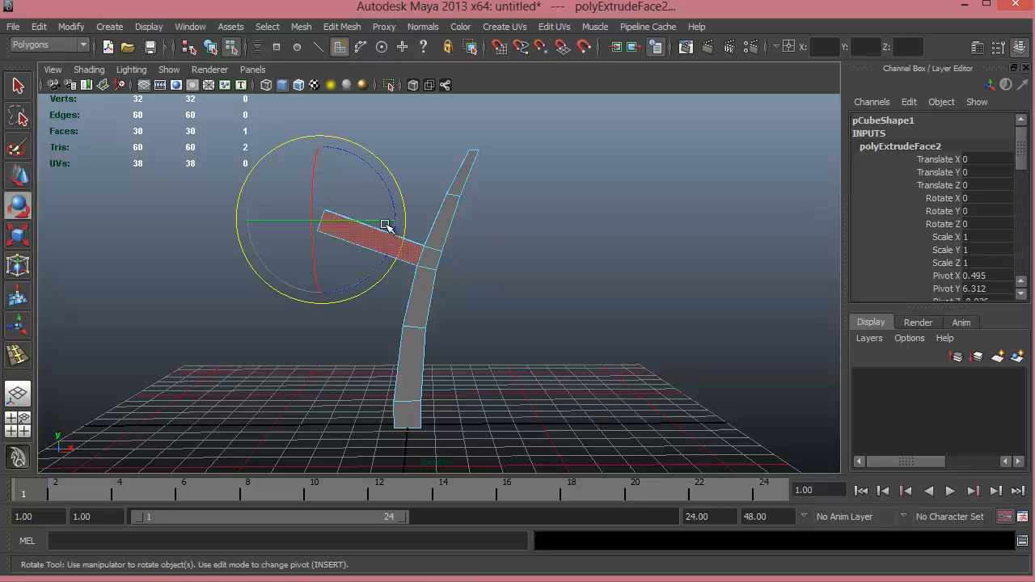
key("r")
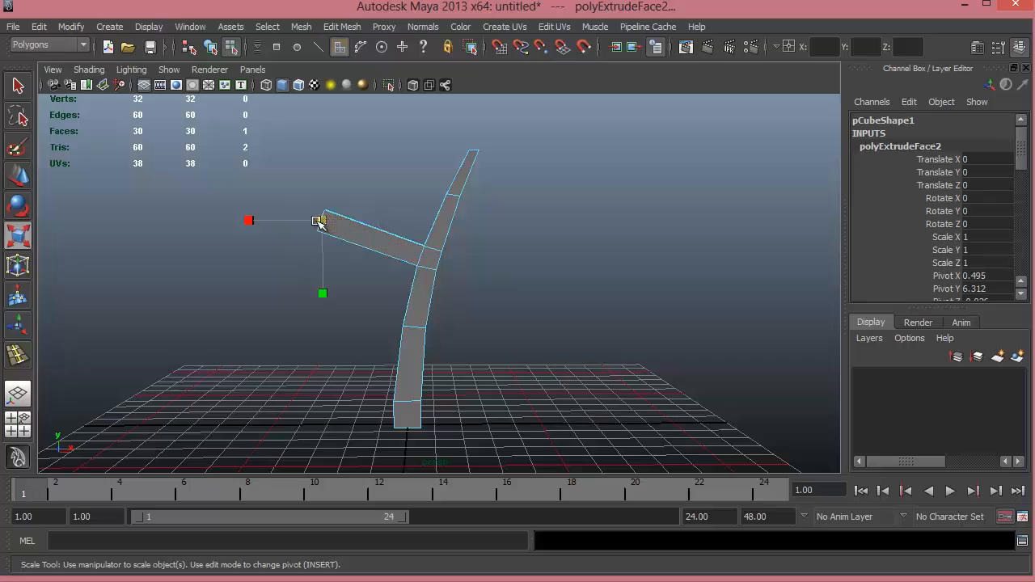
left_click_drag(318, 223, 313, 224)
Move the side branch's end face upward and closer to the column, and rotate it about Z to level the tip
key("w")
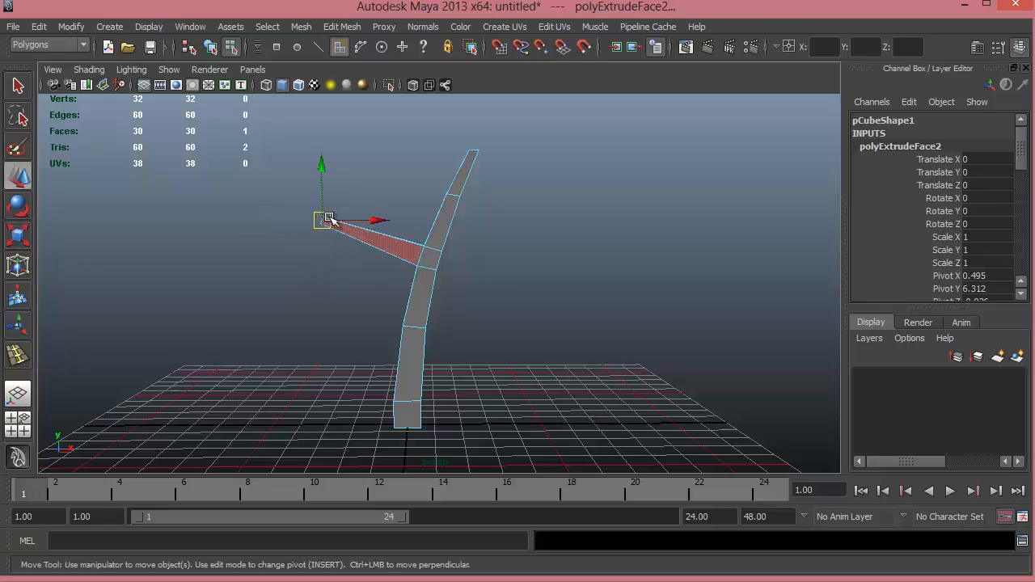
left_click_drag(322, 176, 322, 123)
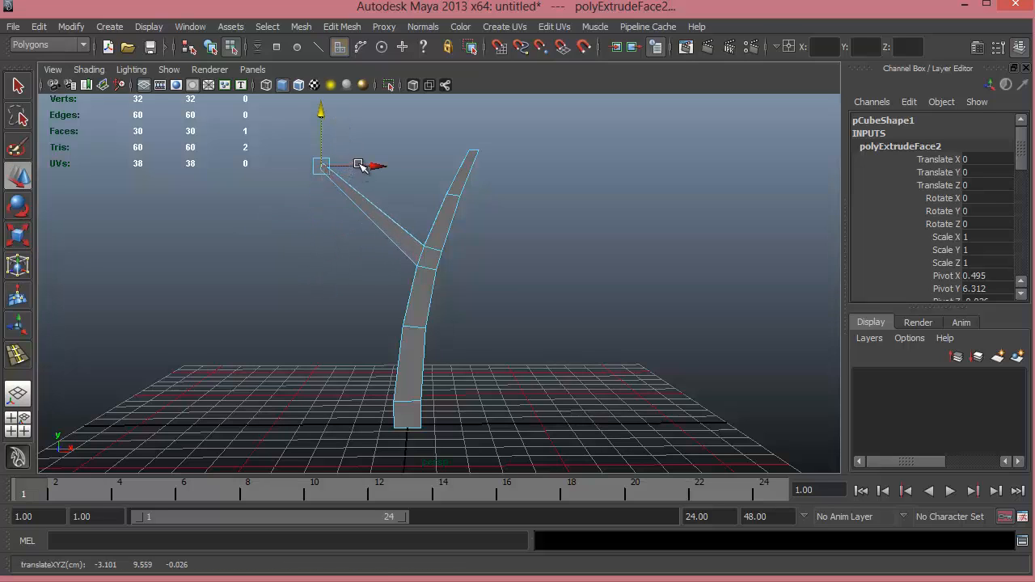
left_click_drag(370, 167, 407, 166)
left_click_drag(354, 130, 355, 127)
scroll(460, 261, "up", 4)
middle_click_drag(456, 271, 470, 354, "alt")
key("e")
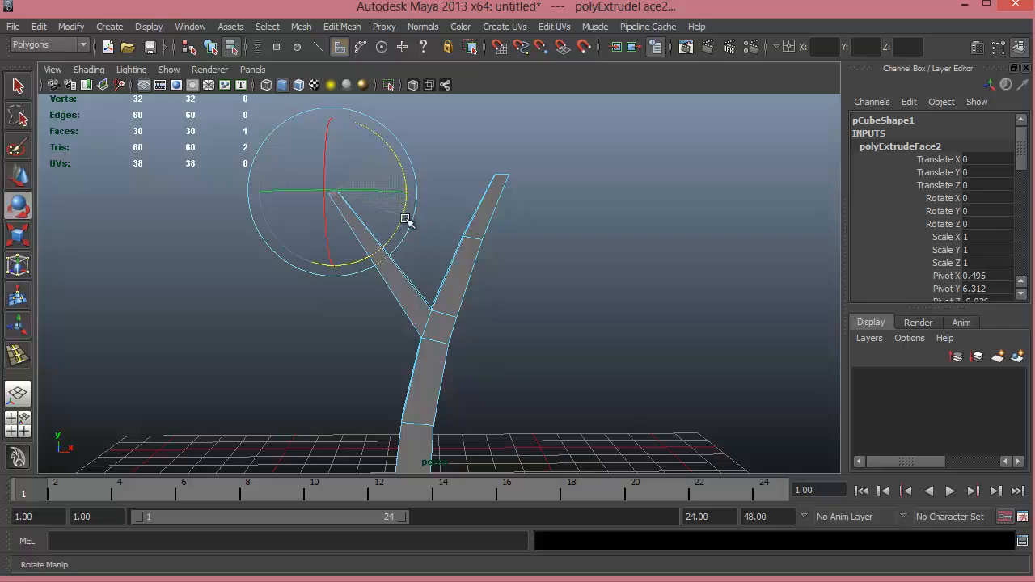
left_click_drag(402, 320, 408, 271, "alt")
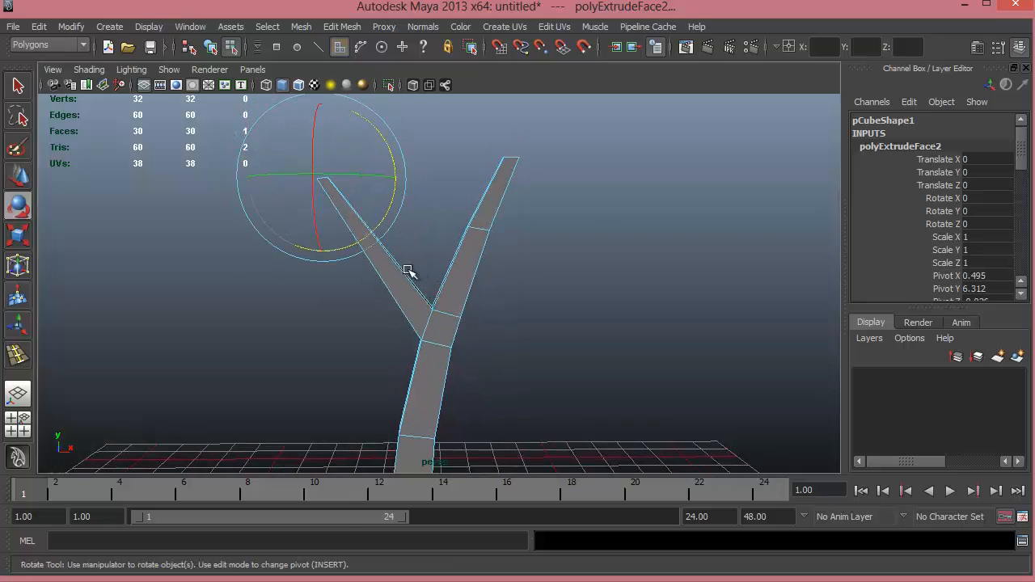
Insert an edge loop around the middle of the side branch and move it along negative X to bend the branch
right_click_drag(402, 277, 396, 362)
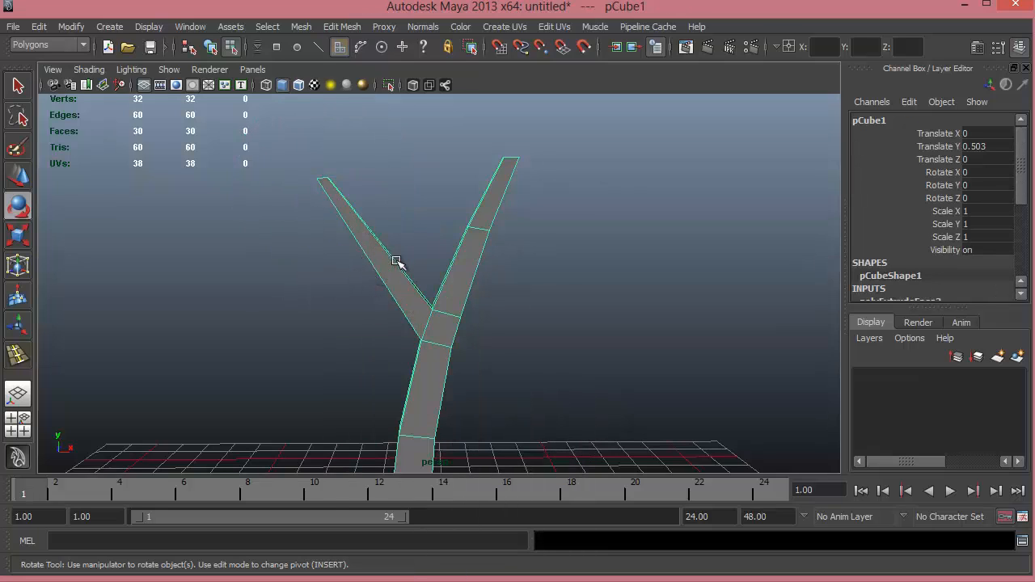
right_click(396, 260, "shift")
right_click_drag(392, 261, 333, 287, "shift")
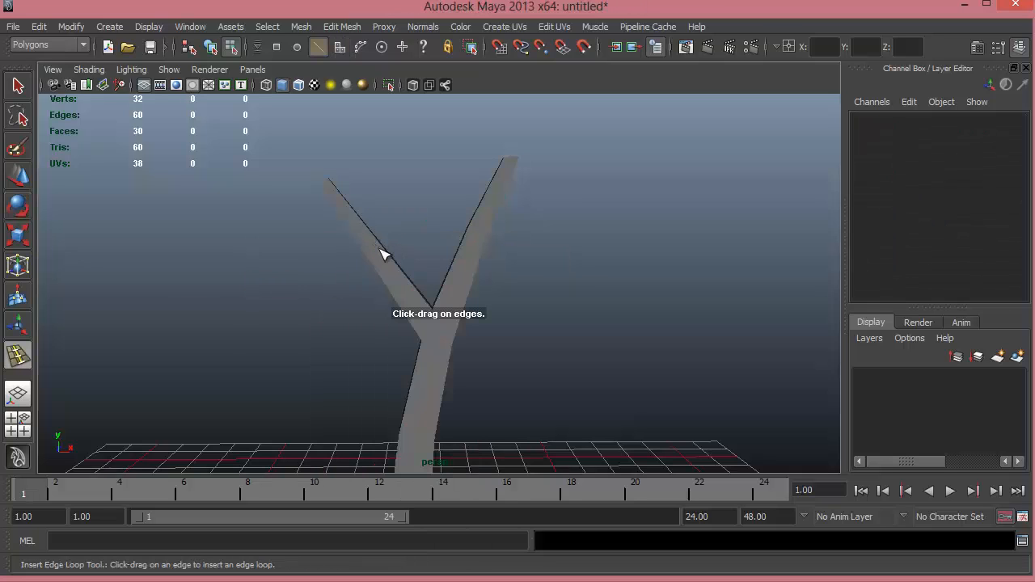
left_click(389, 256)
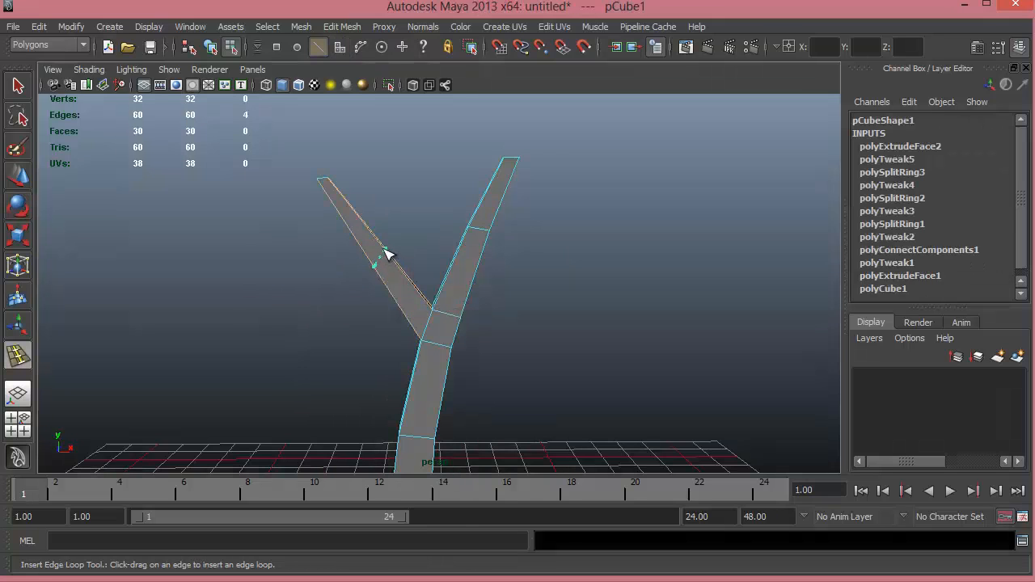
left_click(385, 255)
key("e")
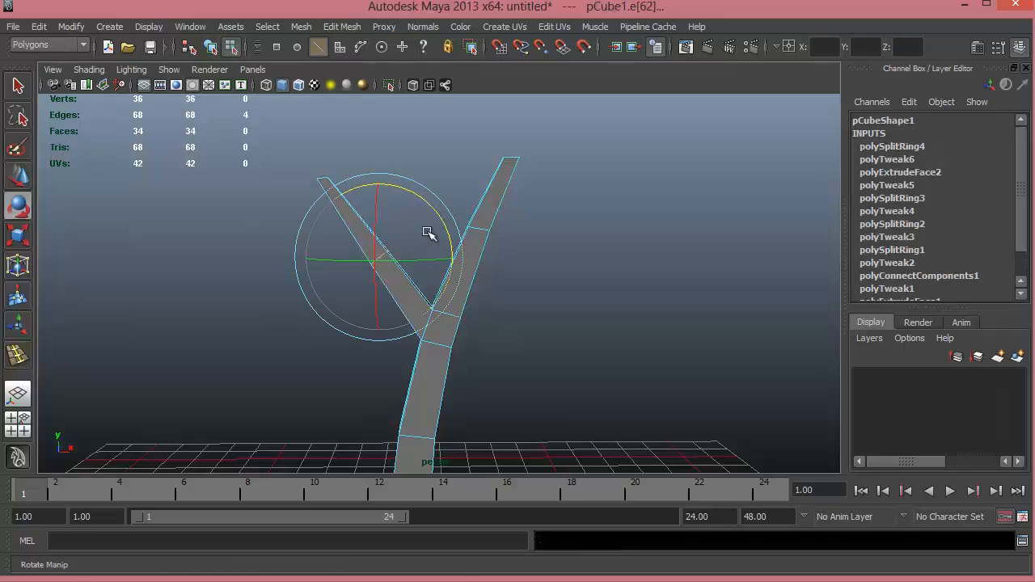
key("w")
left_click_drag(416, 259, 385, 261)
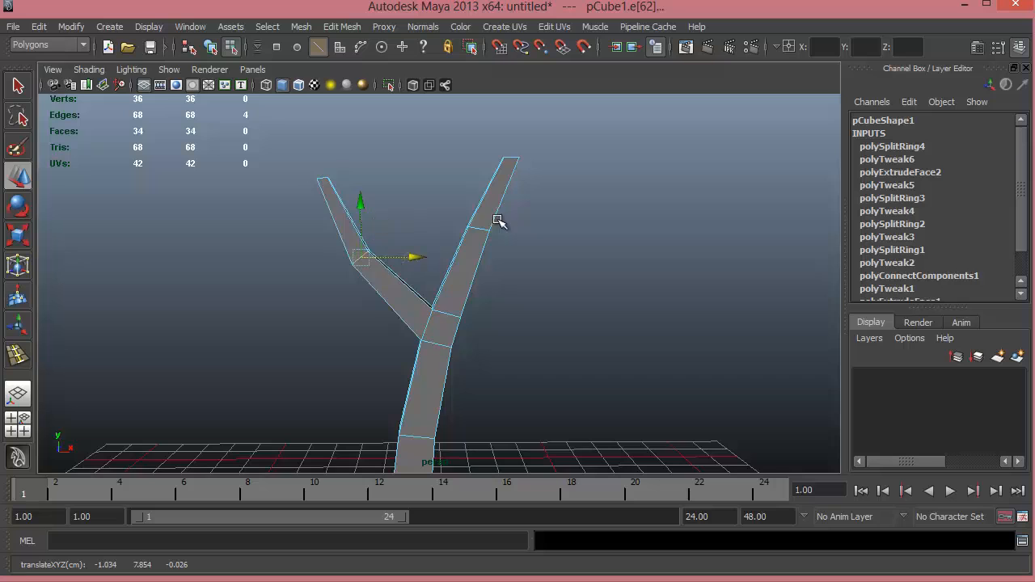
Examine the forked model from several angles in object mode, comparing the smoothed preview with the low-poly mesh
right_click_drag(498, 220, 388, 233, "alt")
middle_click_drag(388, 234, 444, 238, "alt")
right_click_drag(444, 238, 374, 280, "alt")
left_click_drag(375, 280, 449, 255, "alt")
right_click_drag(449, 256, 445, 327)
left_click_drag(581, 344, 550, 343, "alt")
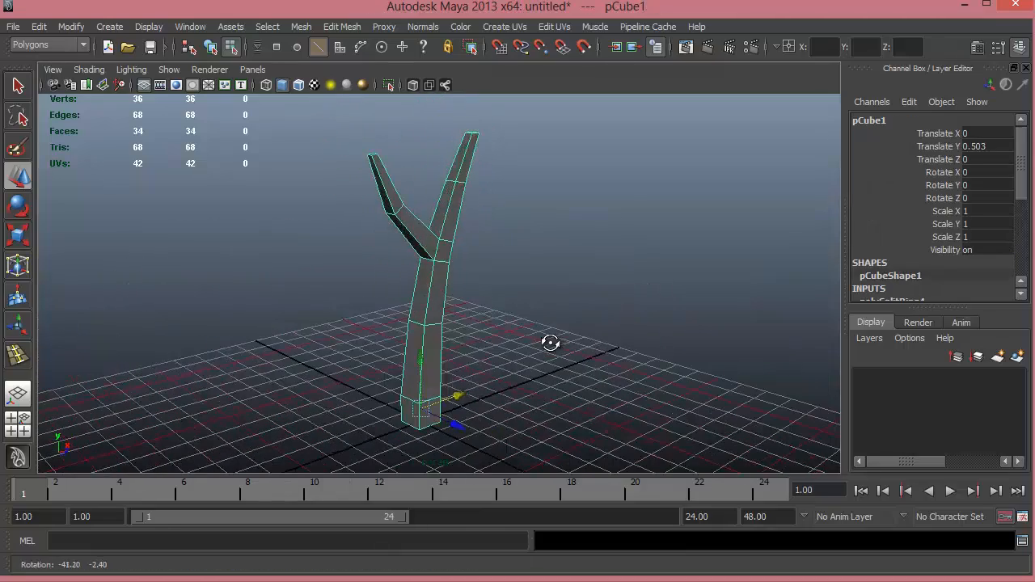
right_click_drag(429, 260, 429, 261)
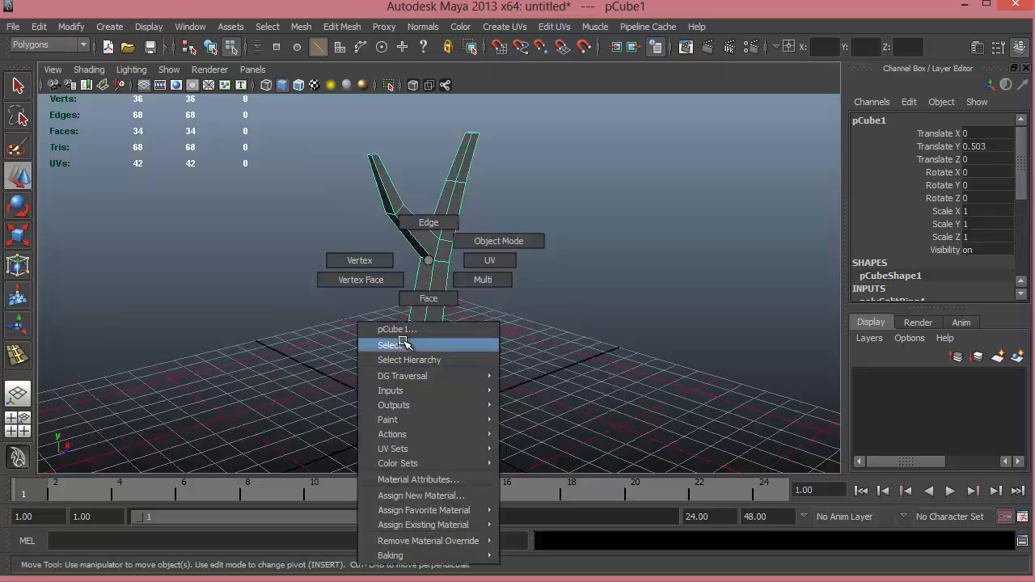
right_click_drag(404, 344, 404, 344)
left_click_drag(502, 343, 439, 289, "alt")
left_click(536, 326)
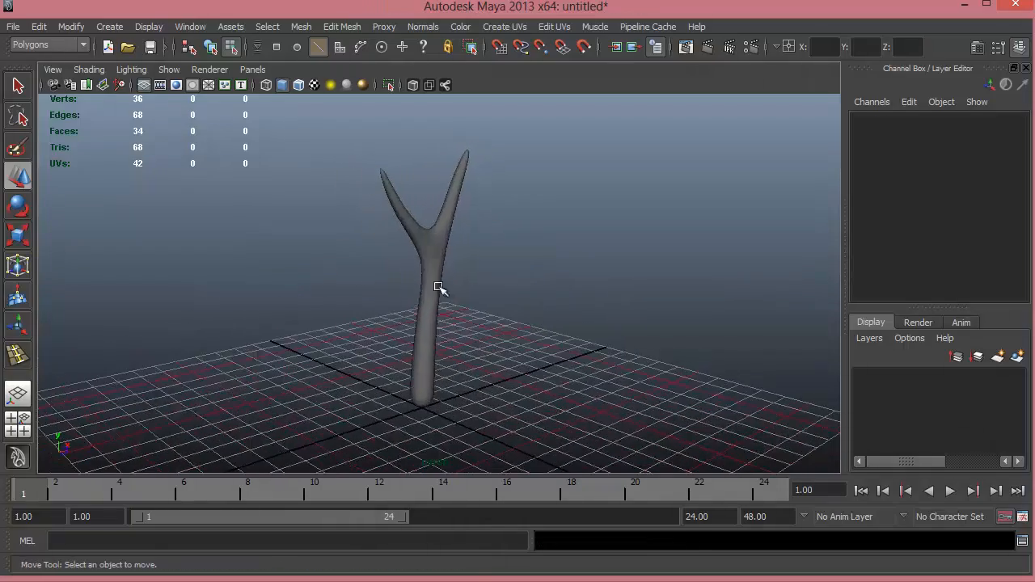
left_click_drag(544, 352, 474, 289, "alt")
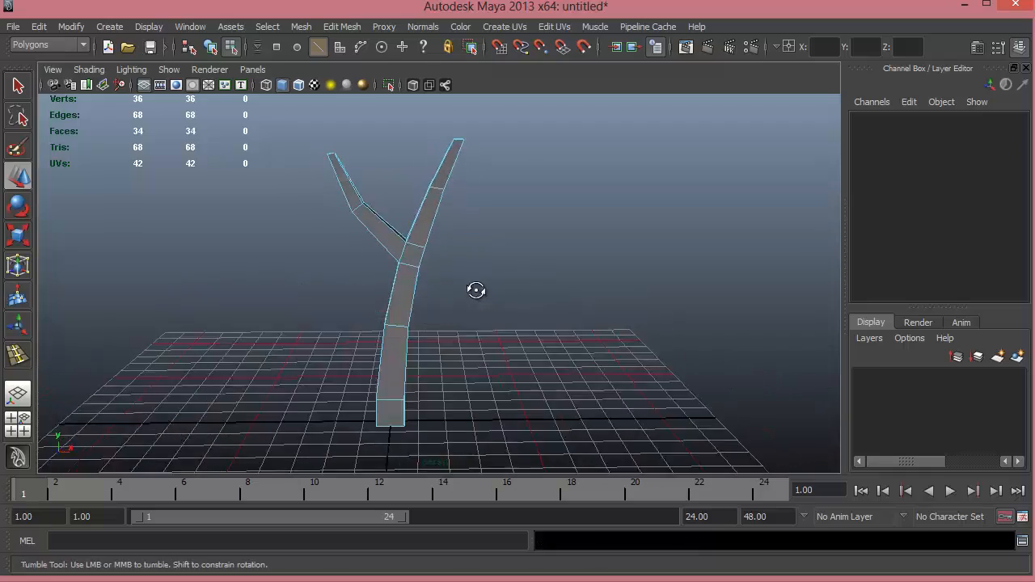
right_click_drag(474, 288, 486, 354, "alt")
middle_click_drag(486, 354, 481, 300, "alt")
left_click_drag(481, 299, 496, 278, "alt")
right_click_drag(497, 278, 430, 359, "alt")
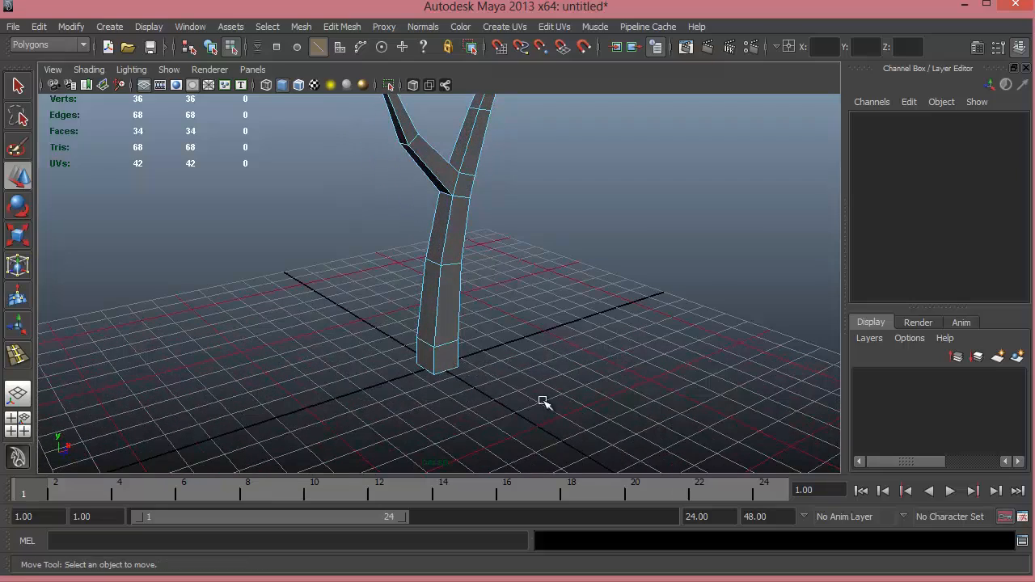
left_click_drag(442, 340, 470, 266, "alt")
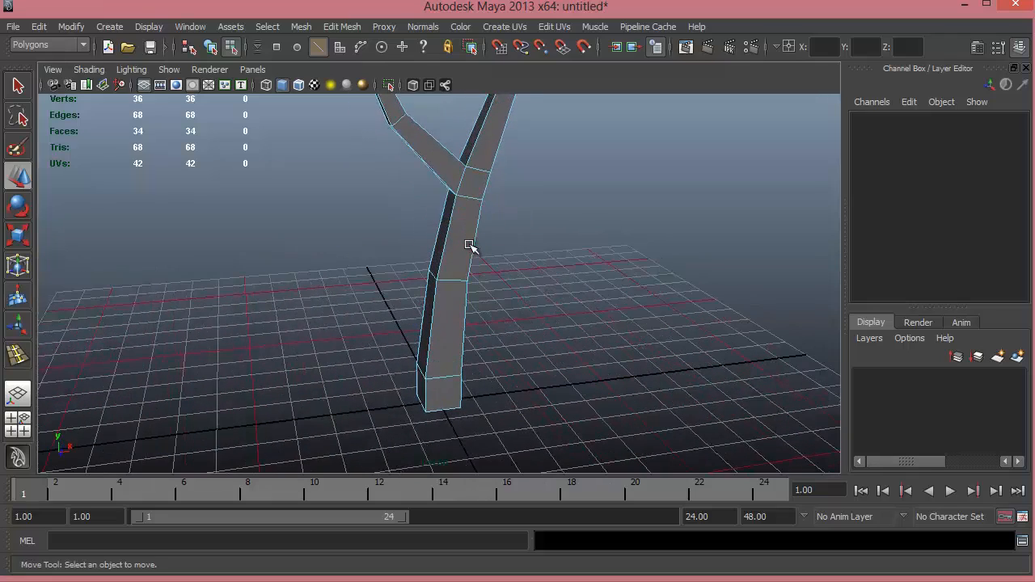
Select the ring of edges that runs up the column from an edge on its lower loop, and split those edges
right_click_drag(470, 245, 462, 204)
left_click_drag(460, 282, 506, 278, "alt")
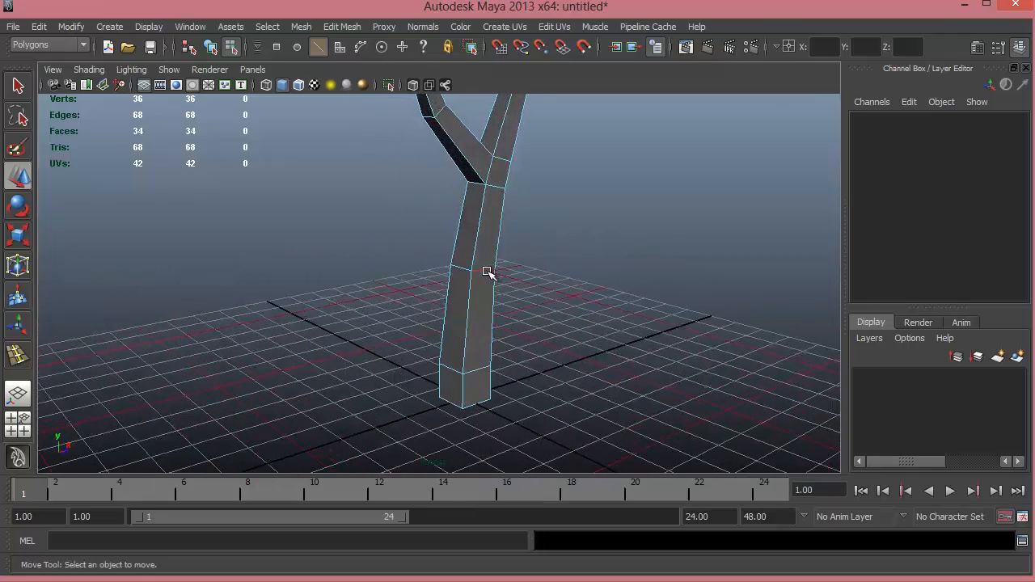
left_click(488, 273)
left_click_drag(585, 312, 445, 283, "alt")
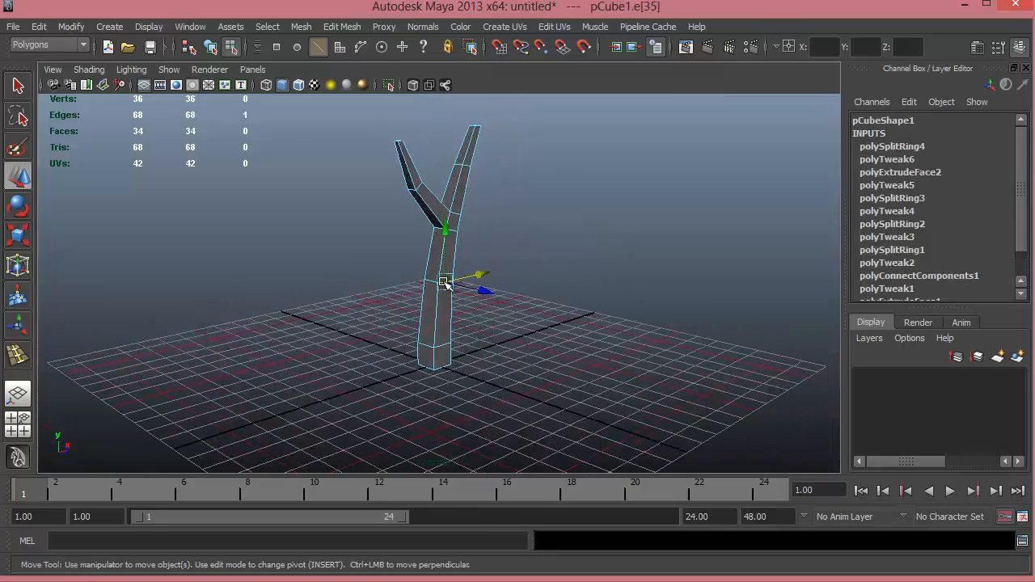
left_click_drag(483, 323, 478, 318, "alt")
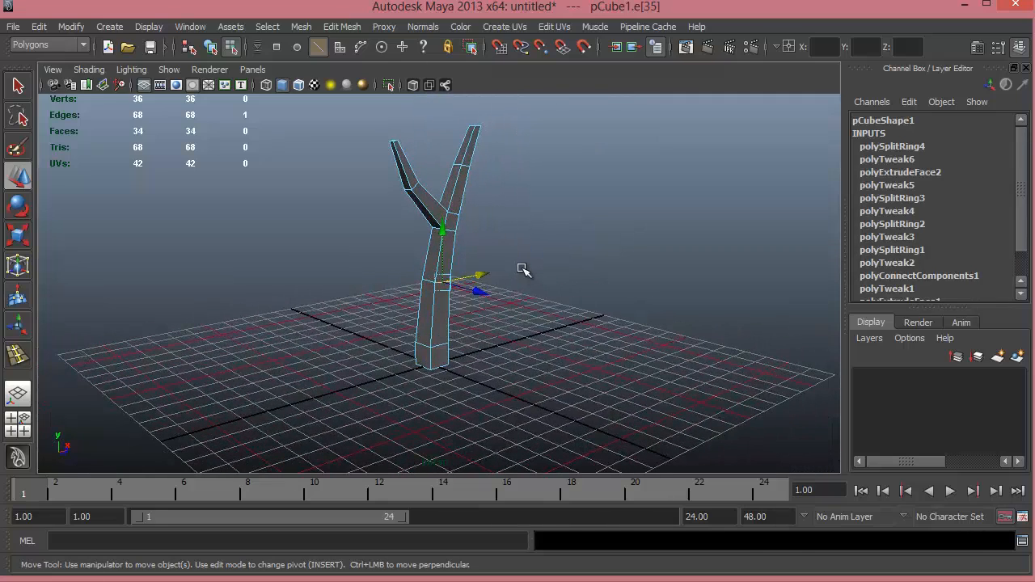
key("g")
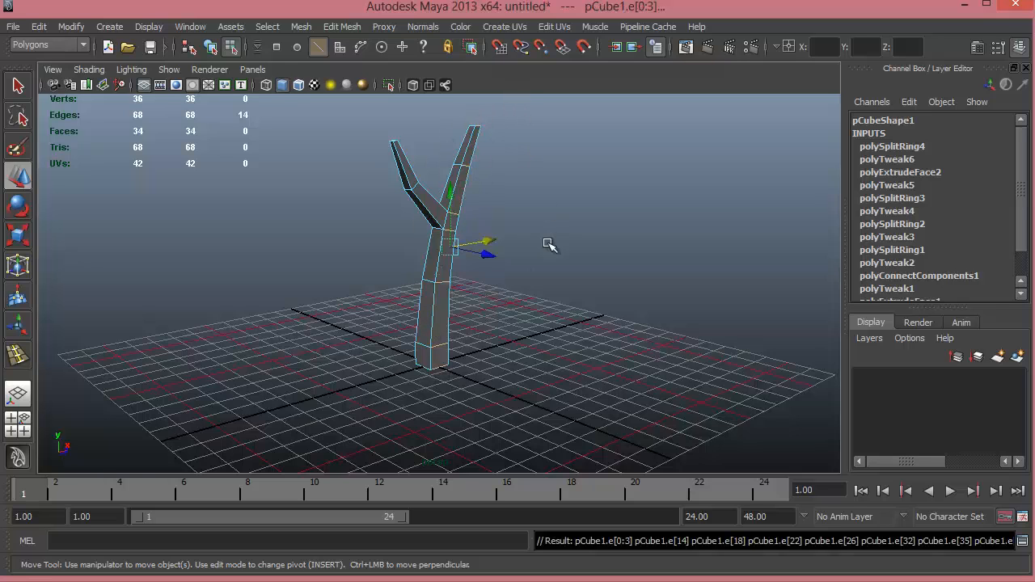
left_click_drag(546, 240, 550, 209, "alt")
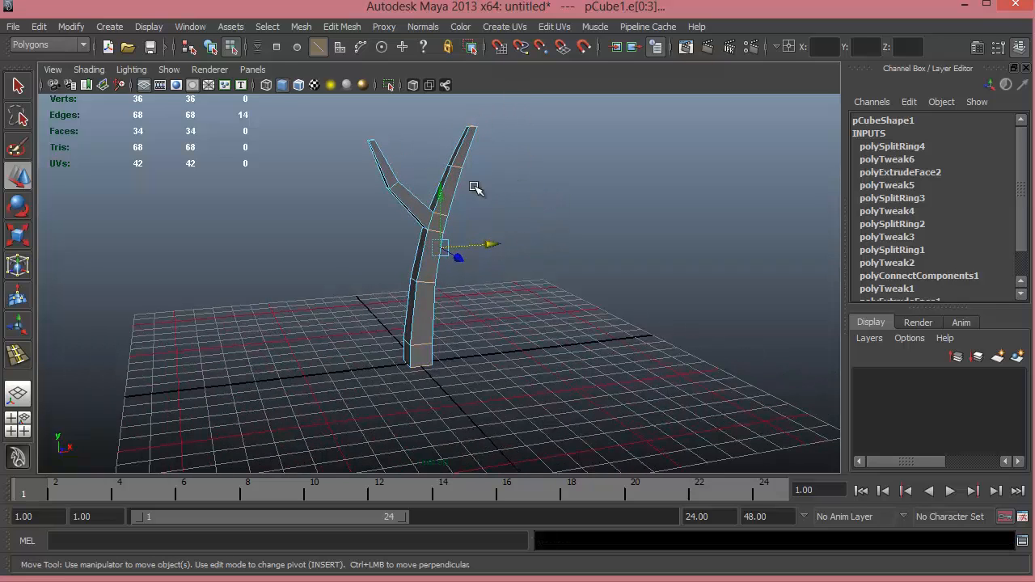
right_click_drag(475, 188, 477, 370, "shift")
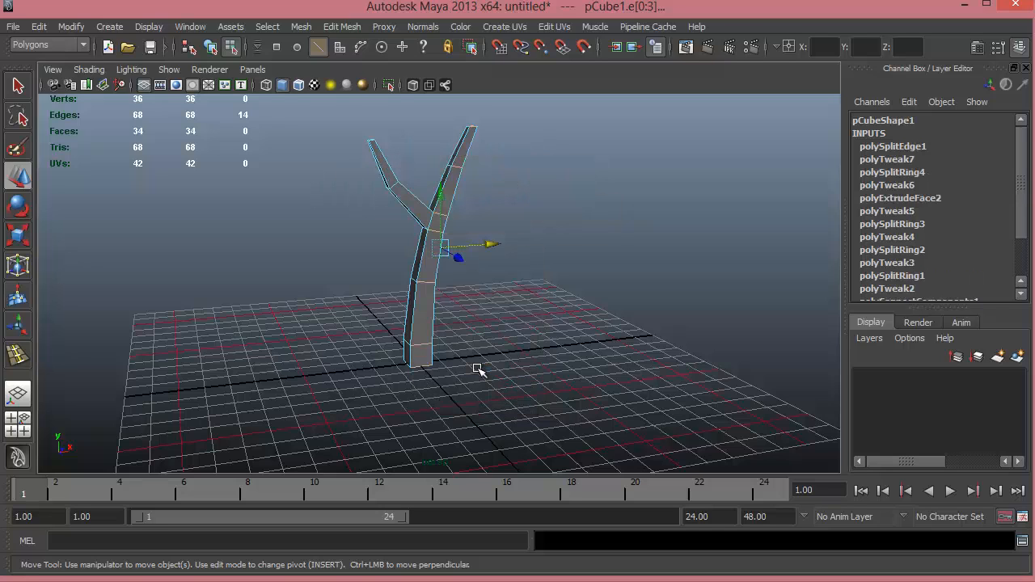
Undo the edge split and connect the reselected edge ring so a new edge loop runs up the trunk's length
key("ctrl+z")
key("ctrl+z")
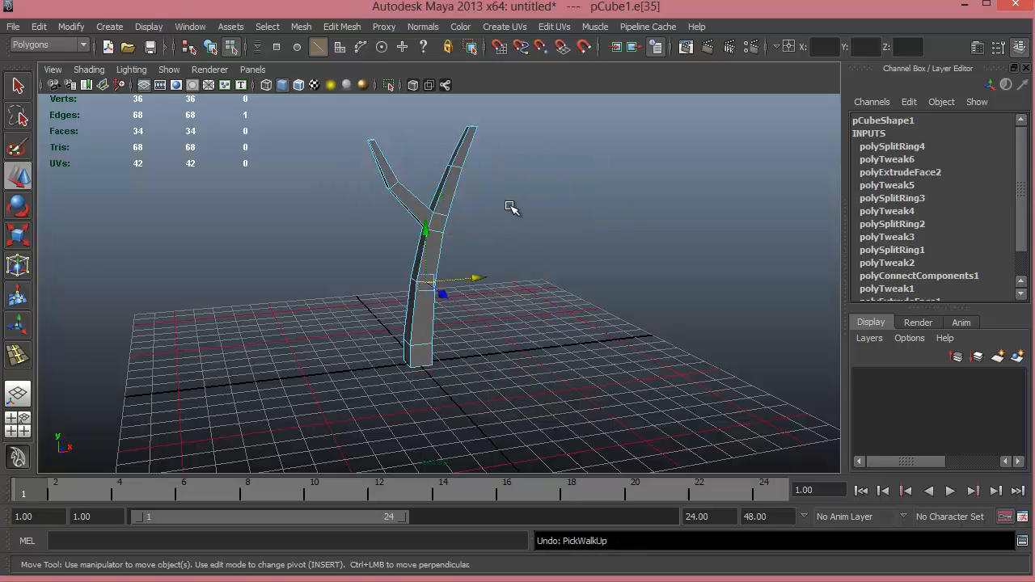
left_click(540, 228)
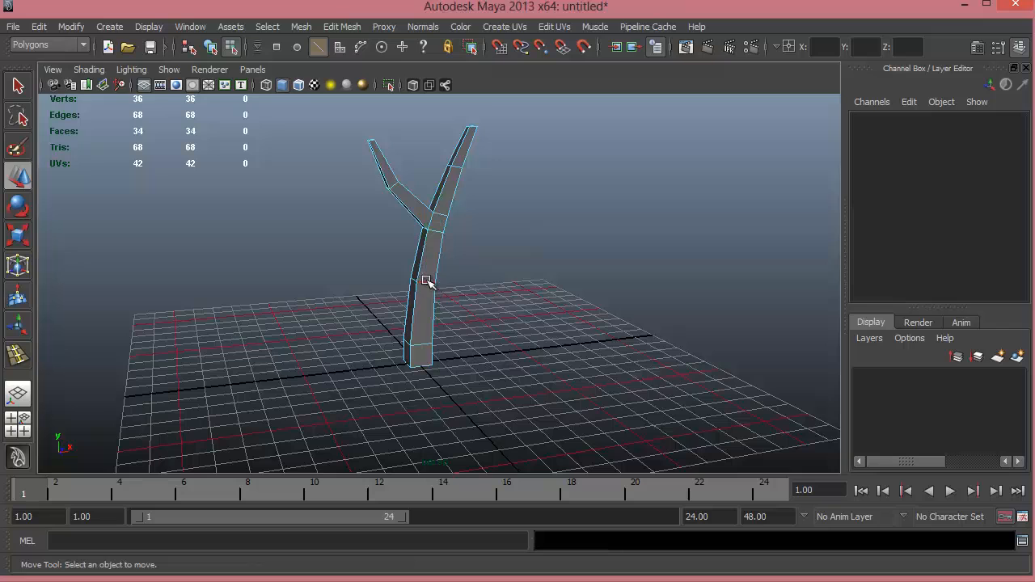
double_click(427, 281)
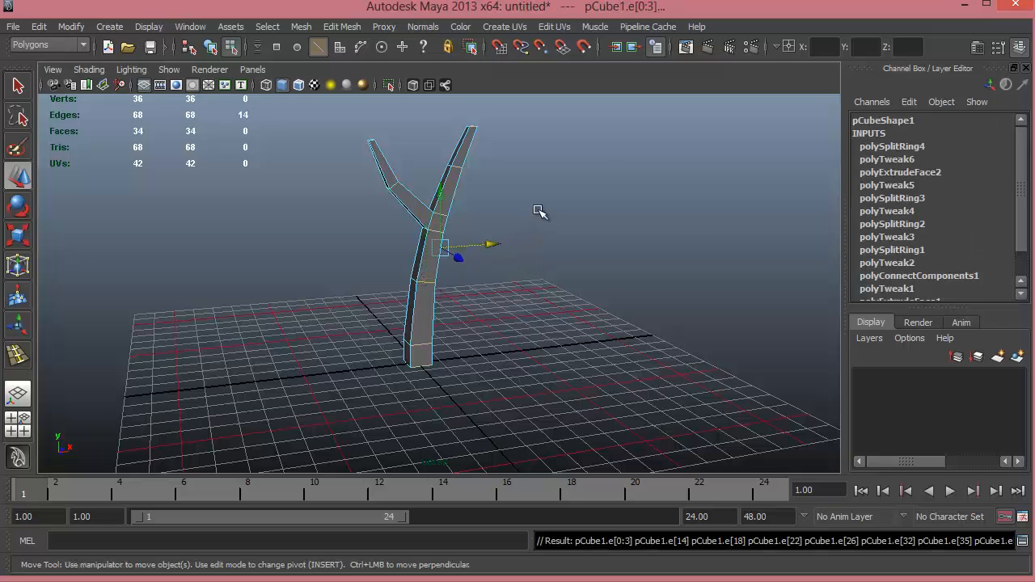
right_click_drag(540, 212, 531, 384, "shift")
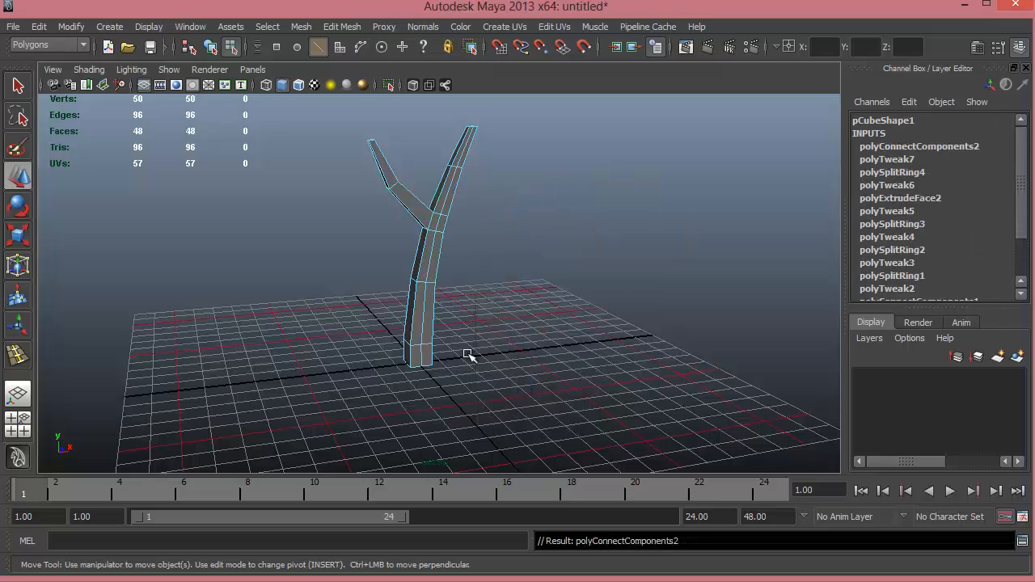
Examine the new lengthwise edge loop on the trunk from several angles, including the square base from below
left_click_drag(467, 354, 474, 238, "alt")
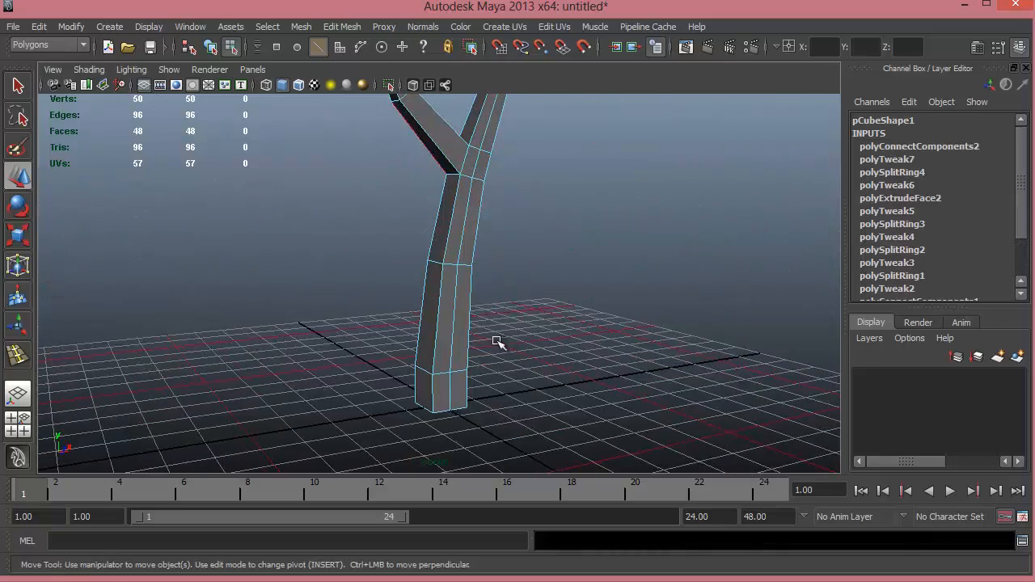
mouse_move(497, 342)
left_mouse_down("alt")
mouse_move(512, 277)
mouse_move(460, 280)
mouse_move(591, 312)
mouse_move(469, 321)
mouse_move(513, 358)
mouse_move(617, 409)
mouse_move(649, 411)
mouse_move(439, 351)
mouse_move(399, 407)
mouse_move(522, 421)
mouse_move(574, 413)
mouse_move(432, 324)
mouse_move(426, 335)
mouse_move(492, 342)
left_mouse_up("alt")
middle_click_drag(493, 342, 436, 241, "alt")
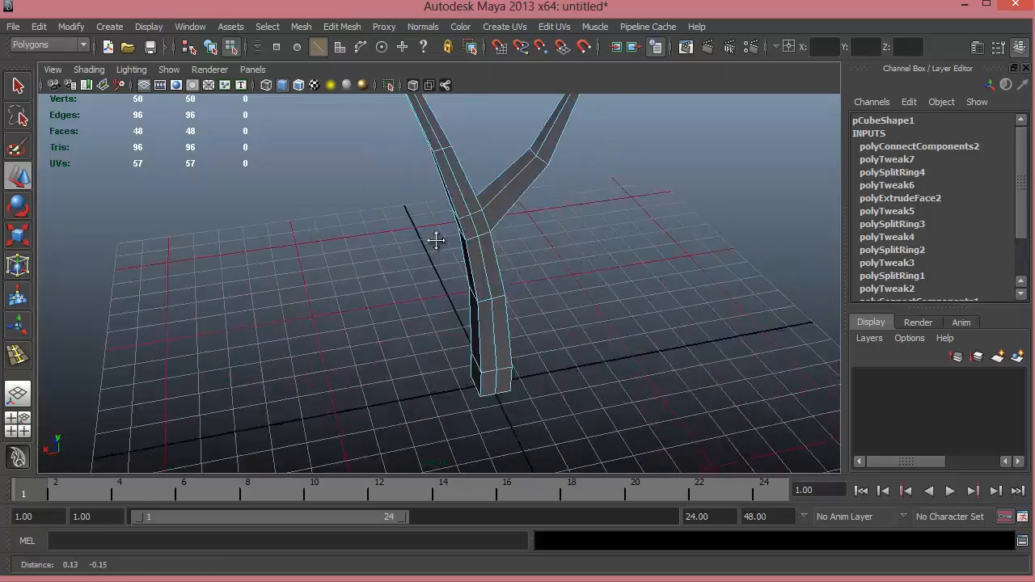
left_click_drag(436, 241, 487, 280, "alt")
middle_click_drag(488, 279, 426, 225, "alt")
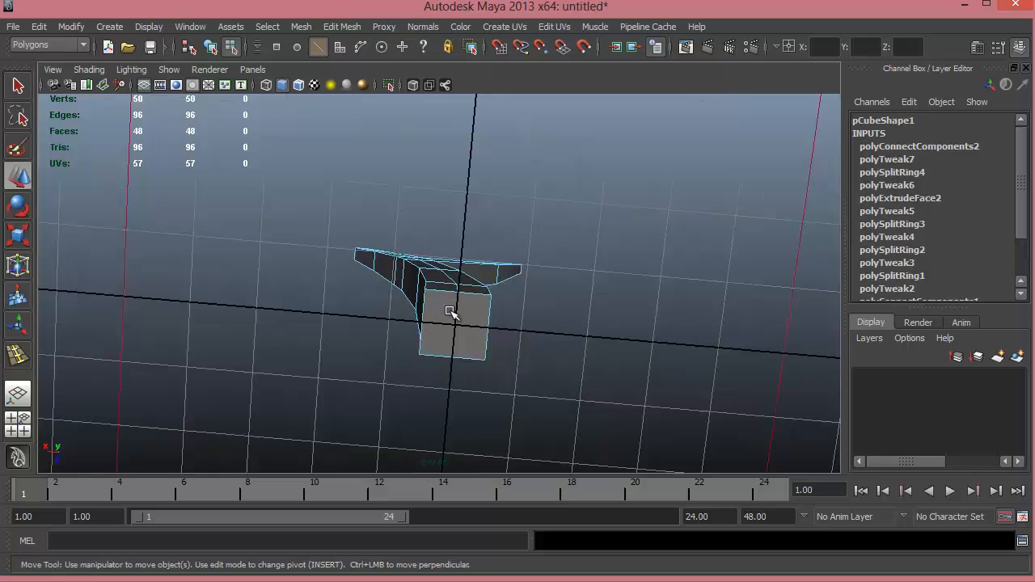
left_click_drag(451, 312, 426, 300, "alt")
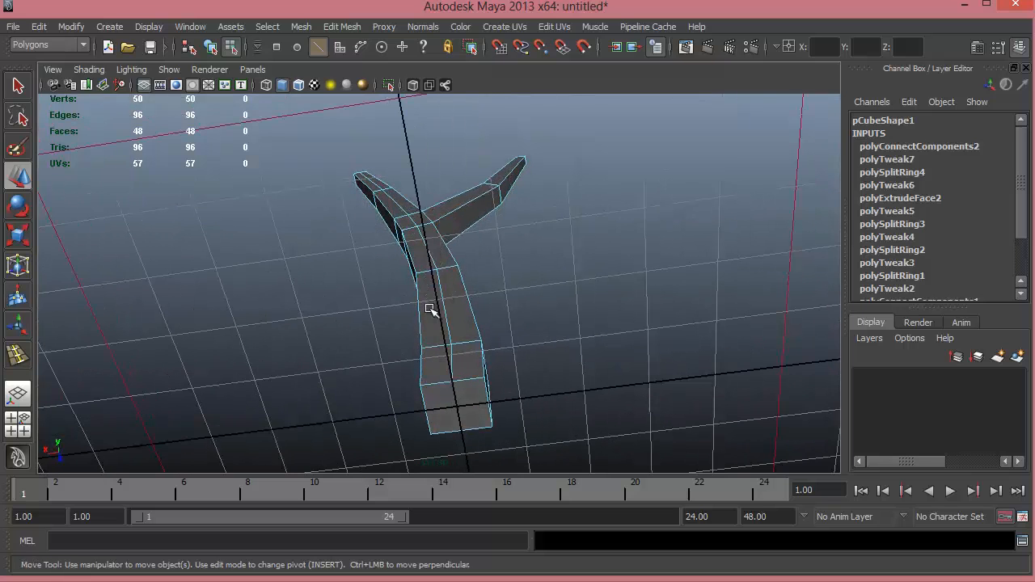
left_click_drag(497, 315, 552, 375, "alt")
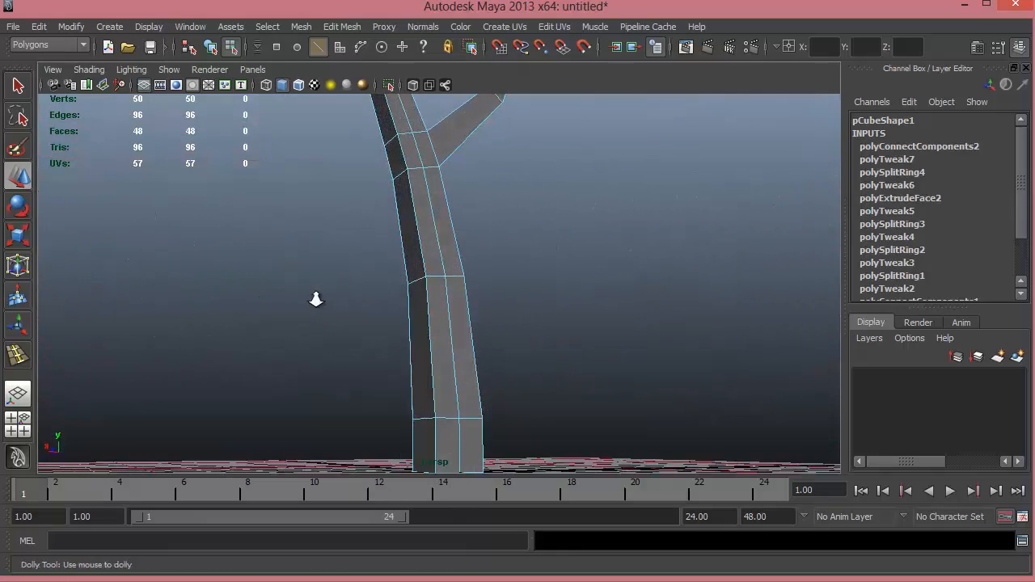
right_click_drag(316, 300, 300, 297, "alt")
left_click_drag(423, 294, 486, 313, "alt")
middle_click_drag(484, 314, 485, 354, "alt")
left_click_drag(463, 307, 421, 333, "alt")
Compare the smoothed preview with the low-poly mesh in object mode, checking the trunk's base and side profile
right_click_drag(448, 298, 435, 382)
left_click_drag(533, 351, 443, 364, "alt")
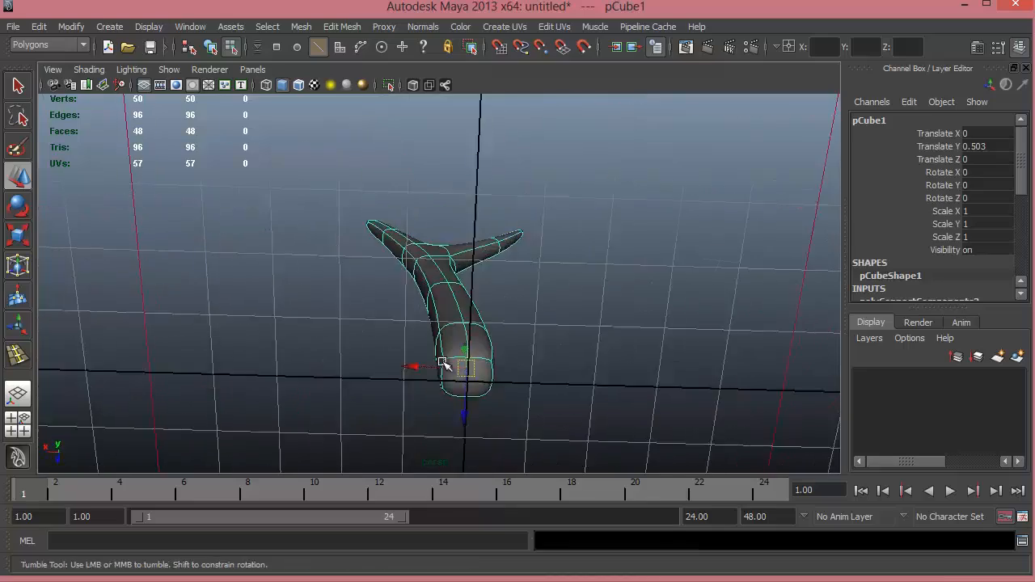
middle_click_drag(444, 364, 408, 353, "alt")
key("1")
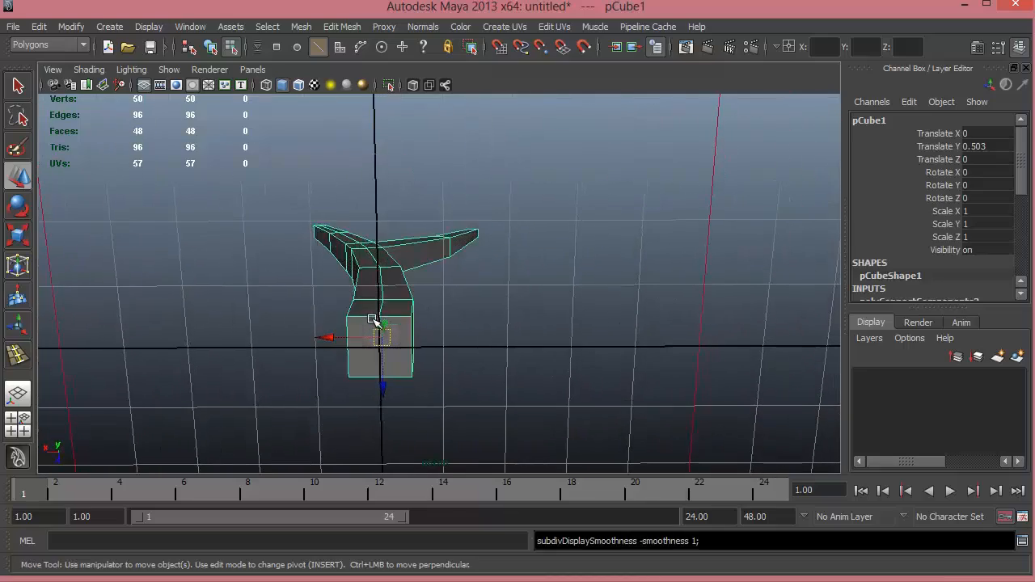
mouse_move(352, 318)
left_mouse_down("alt")
mouse_move(432, 326)
mouse_move(451, 372)
mouse_move(437, 402)
mouse_move(377, 312)
mouse_move(388, 388)
mouse_move(358, 331)
mouse_move(383, 384)
mouse_move(339, 329)
left_mouse_up("alt")
scroll(339, 329, "up", 4)
left_click_drag(432, 376, 443, 317, "alt")
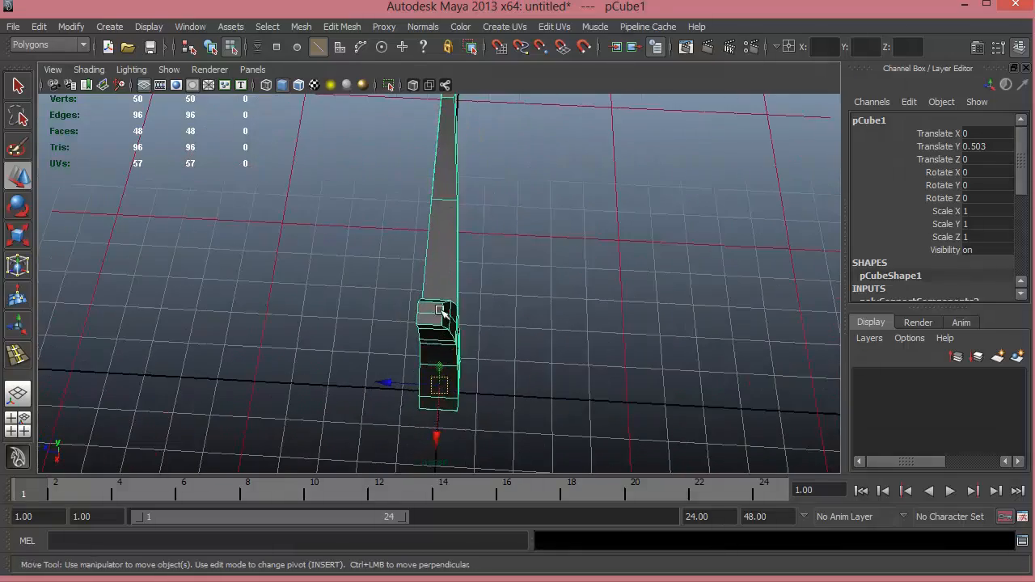
Select the face on the trunk's upper section facing away from the branch and scale it down along Z
right_click_drag(444, 316, 429, 333)
left_click(415, 323)
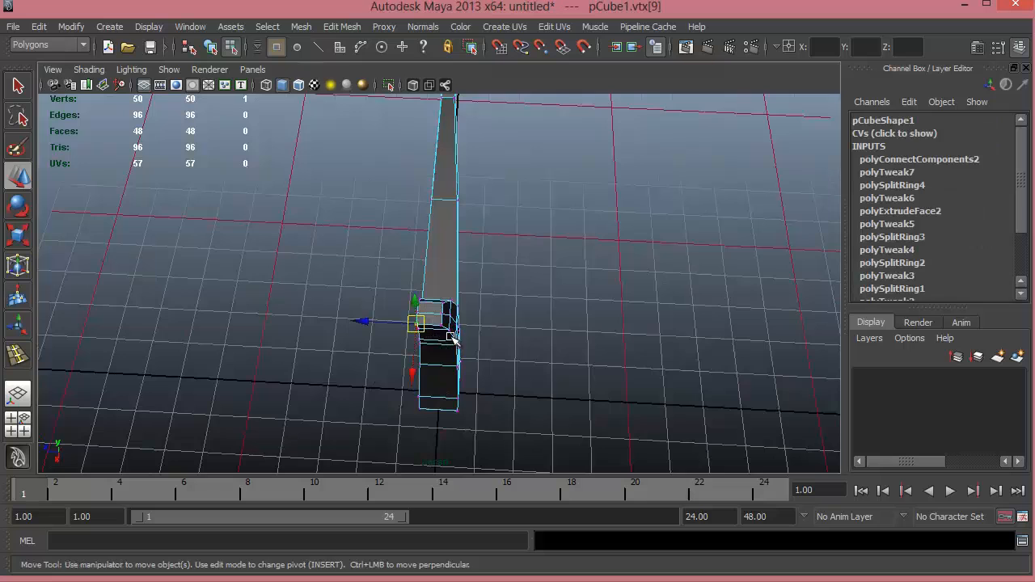
left_click_drag(450, 328, 464, 324, "alt")
right_click_drag(464, 324, 496, 306)
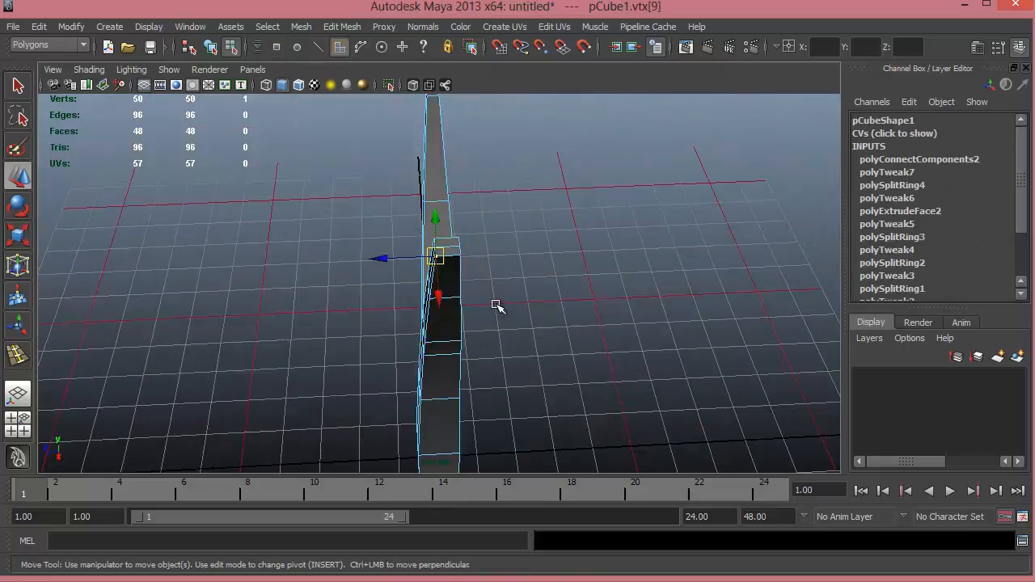
left_click(447, 288)
left_click_drag(483, 302, 484, 340, "alt")
key("e")
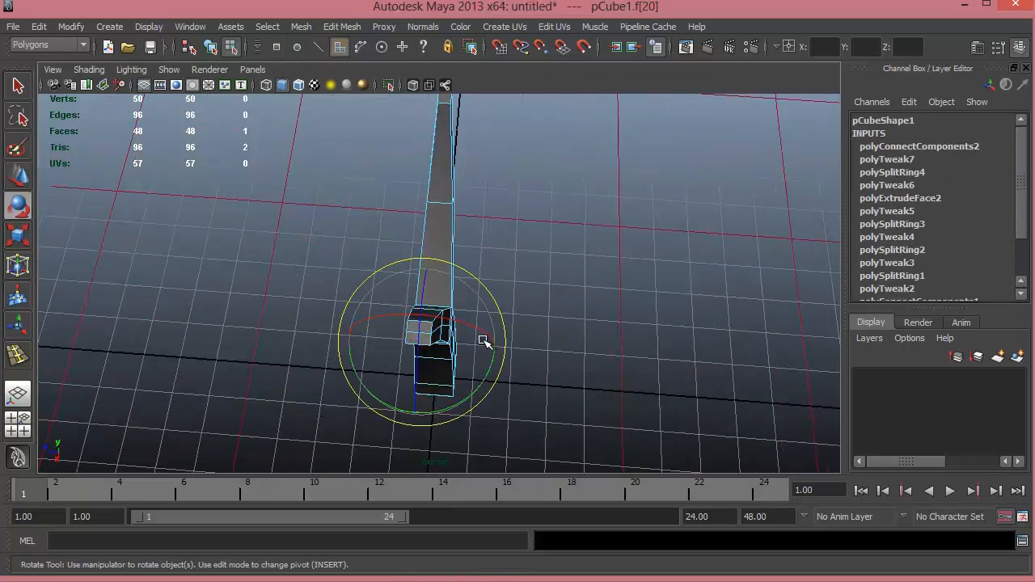
key("r")
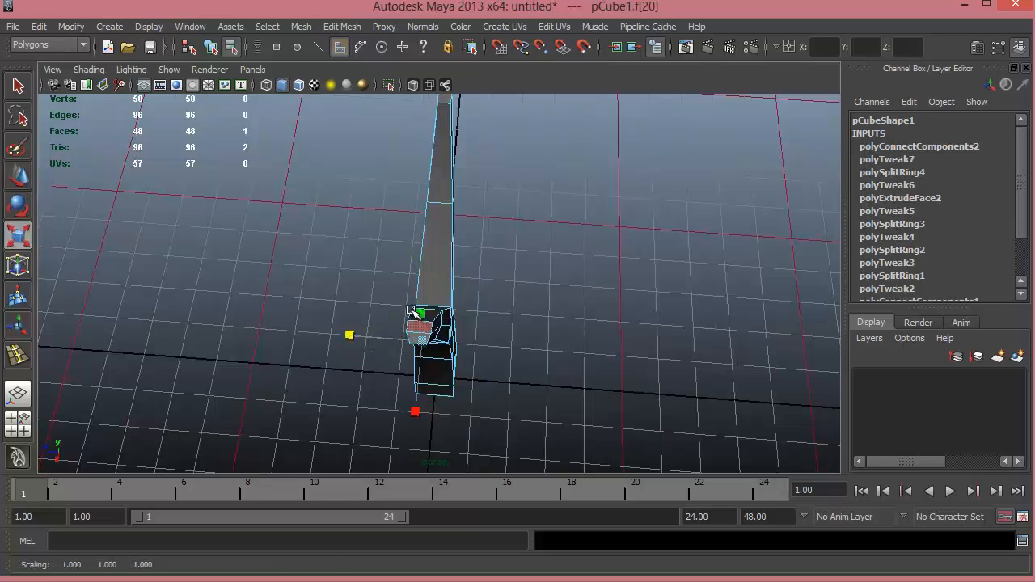
left_click_drag(441, 317, 455, 206, "alt")
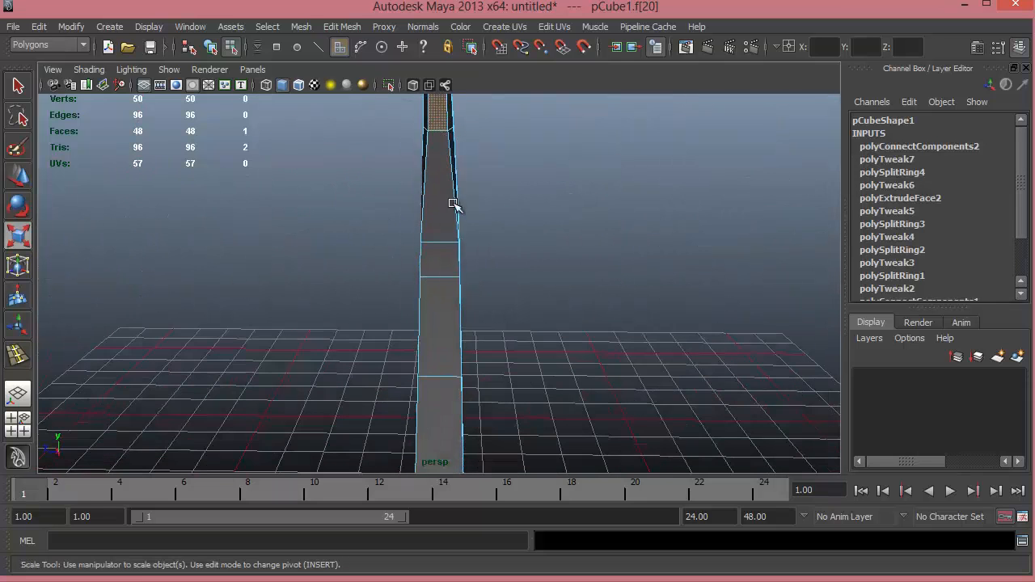
Select the three trunk faces below it on the side away from the branch and scale them along Z to about 0.64
left_click(447, 261)
middle_click_drag(499, 277, 520, 245, "alt")
left_click_drag(525, 267, 631, 246, "alt")
right_click_drag(485, 258, 439, 263, "alt")
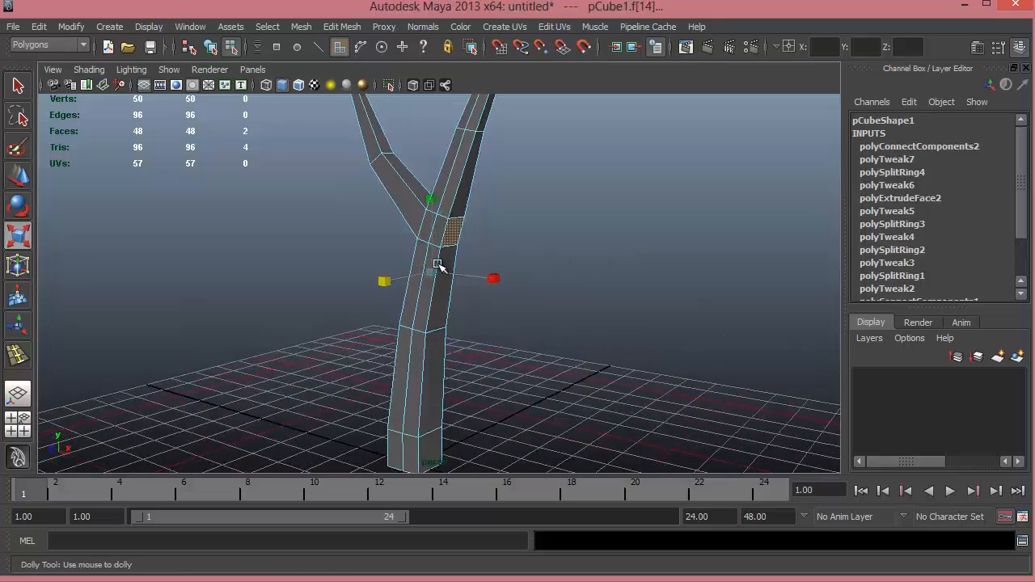
left_click_drag(398, 252, 444, 289, "alt")
left_click(454, 236)
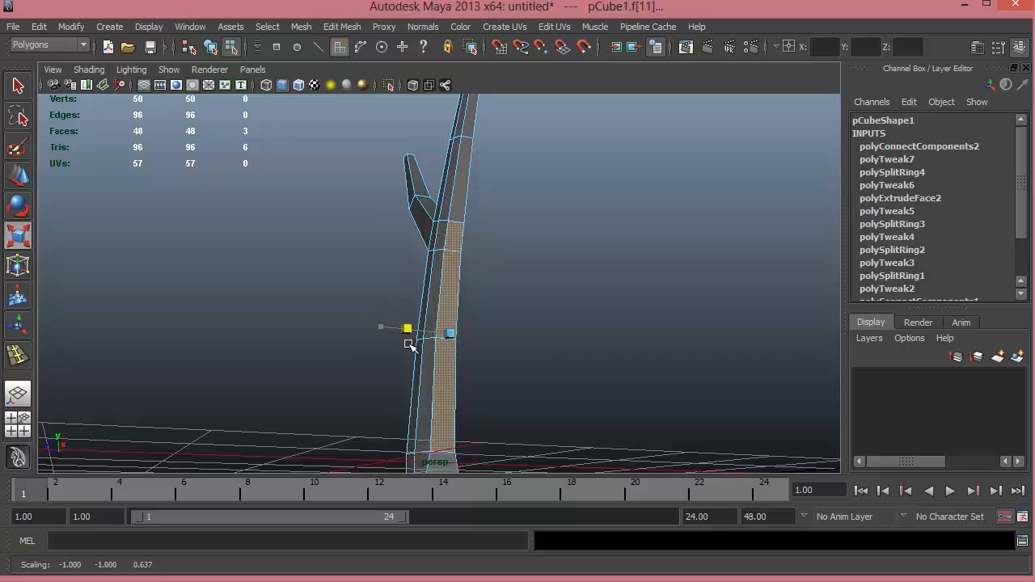
Select the base edge on the trunk side facing away from the branch and scale it down along Z to match the faces above
left_click_drag(503, 348, 494, 327, "alt")
middle_click_drag(492, 339, 488, 197, "alt")
mouse_move(488, 196)
left_mouse_down("alt")
mouse_move(426, 215)
mouse_move(472, 303)
mouse_move(464, 204)
mouse_move(480, 192)
left_mouse_up("alt")
right_click_drag(518, 235, 652, 254, "alt")
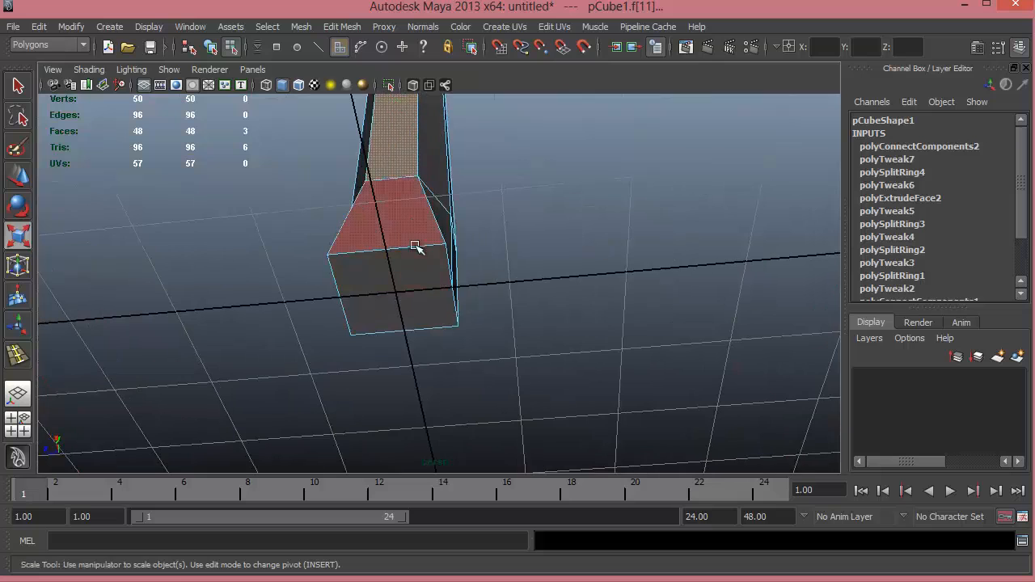
left_click(406, 246)
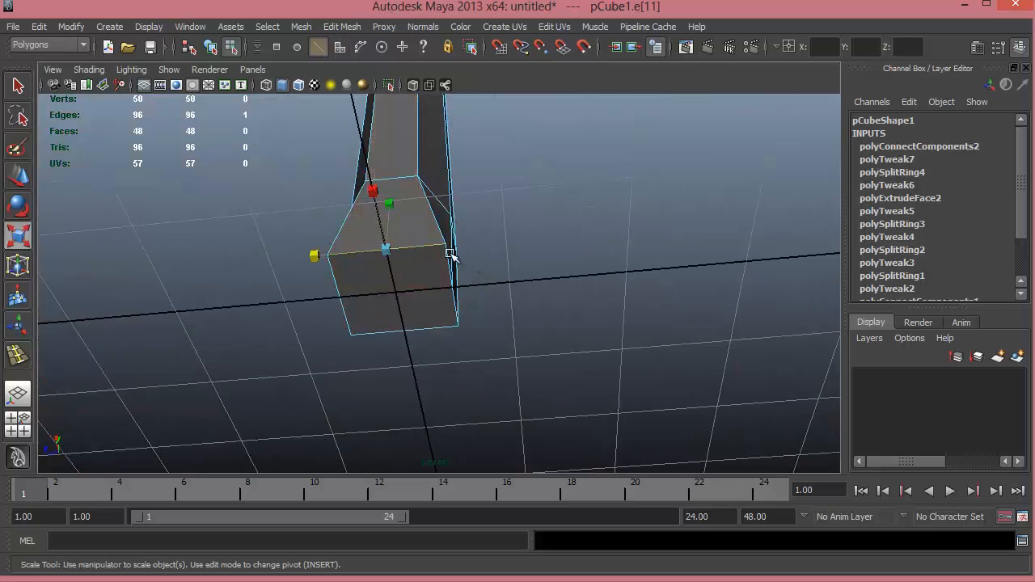
left_click_drag(312, 254, 695, 281)
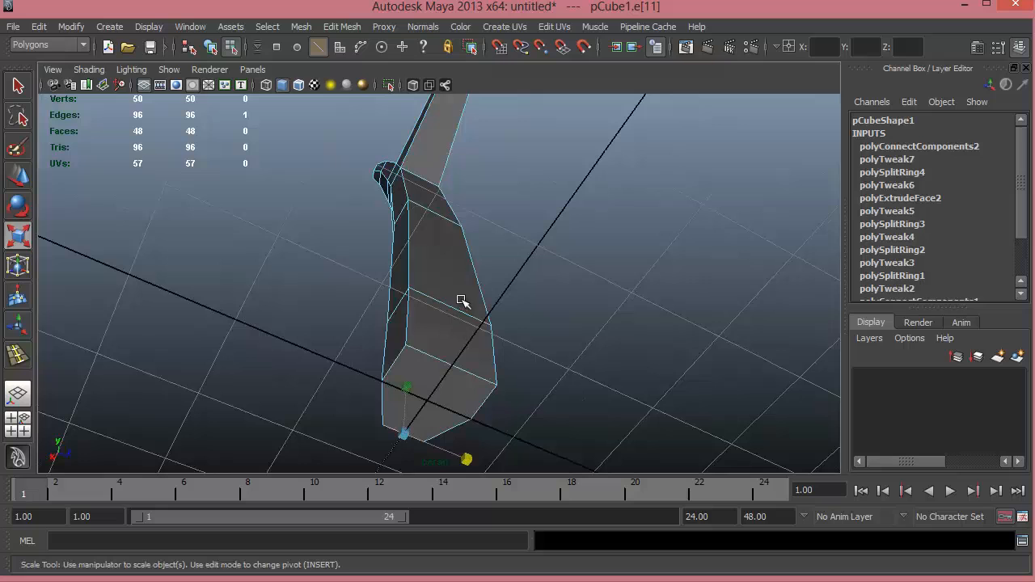
Select the three lower trunk faces on the branch side and scale them along Z to about 0.58
mouse_move(461, 301)
left_mouse_down("alt")
mouse_move(474, 351)
mouse_move(445, 299)
left_mouse_up("alt")
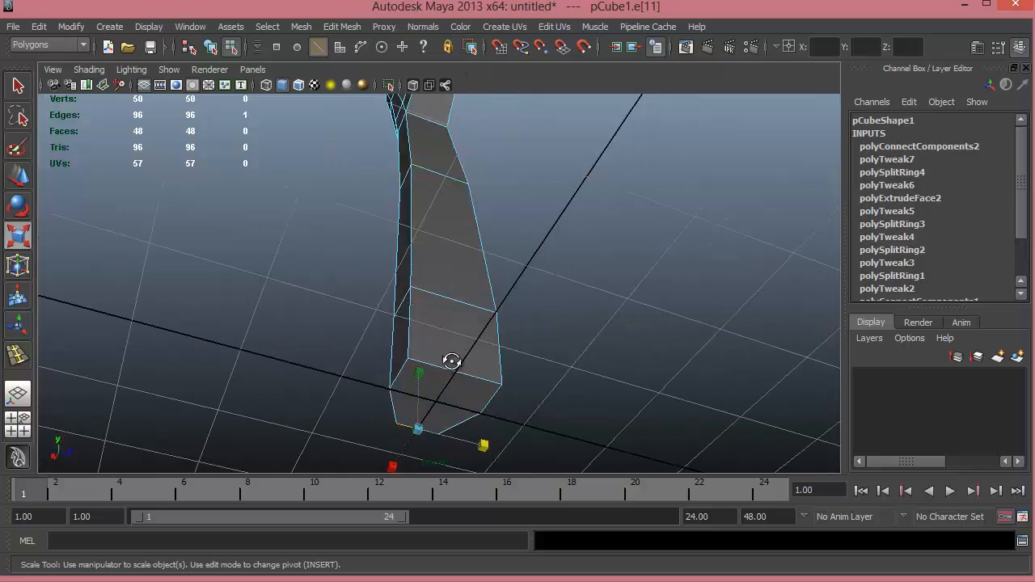
left_click_drag(451, 361, 430, 324, "alt")
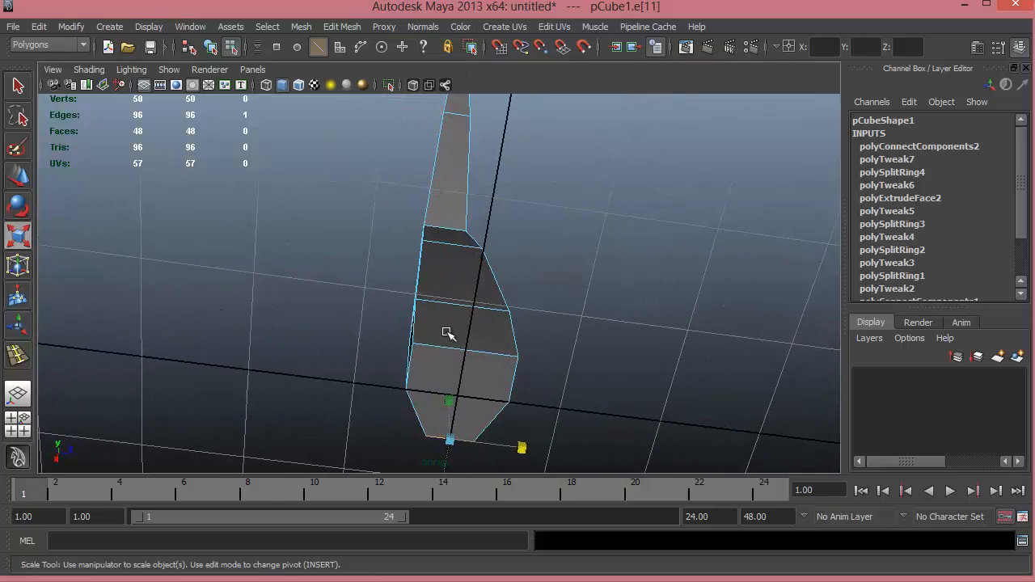
right_click(453, 305)
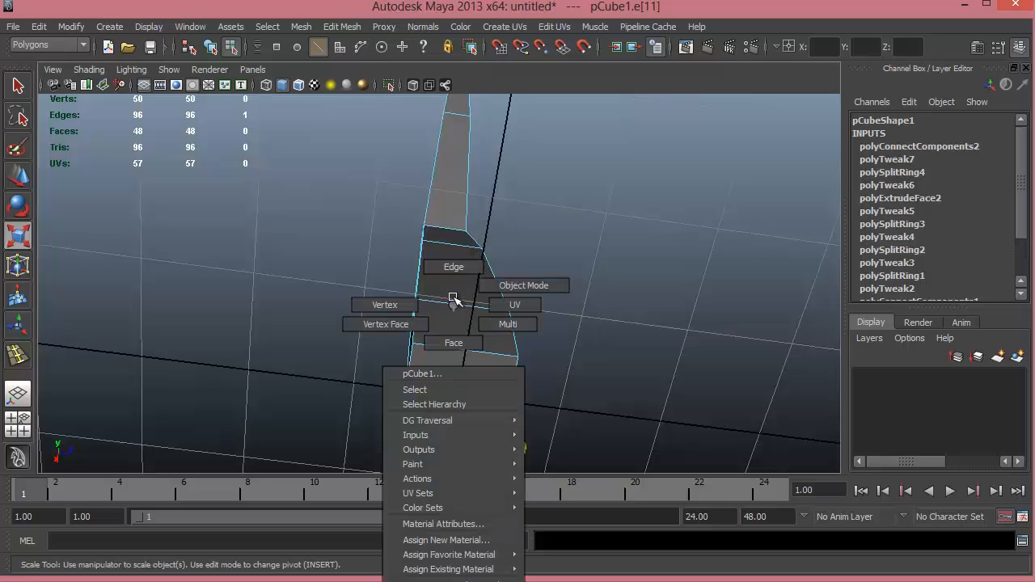
left_click(453, 266)
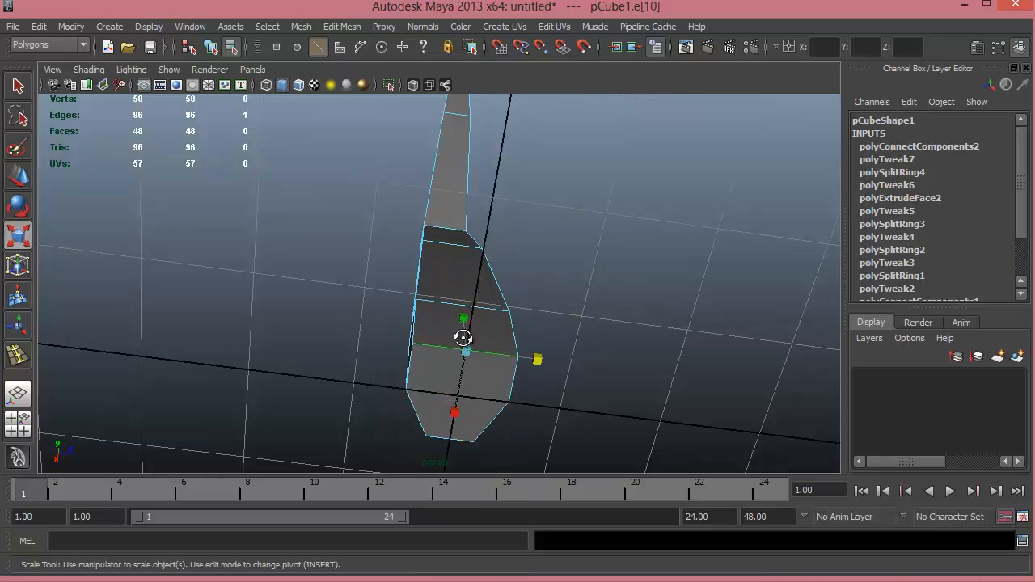
left_click_drag(462, 338, 454, 319, "alt")
right_click_drag(461, 333, 427, 329)
left_click(461, 334)
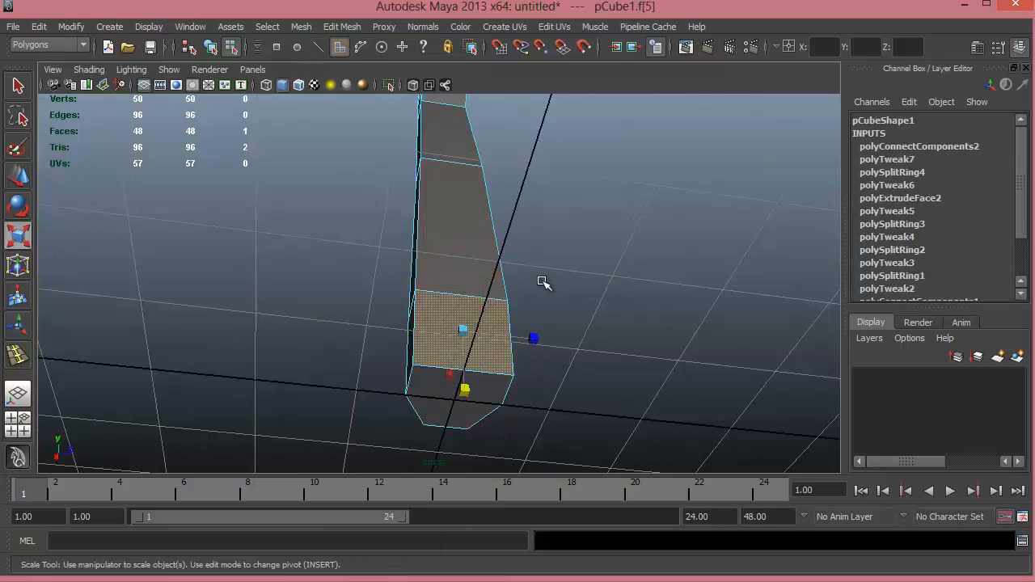
left_click(455, 212, "shift")
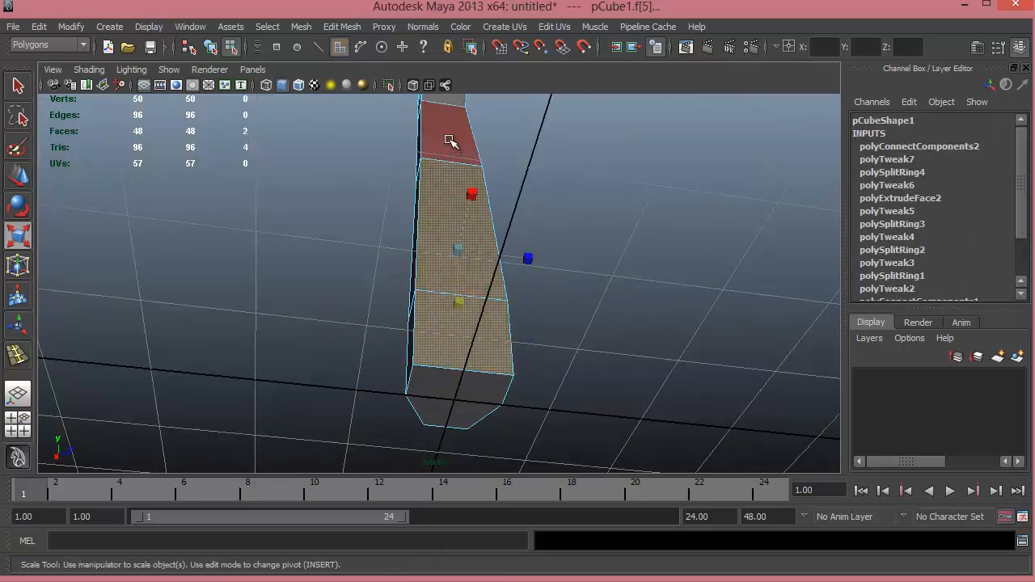
left_click(450, 138, "shift")
middle_click_drag(523, 214, 507, 210)
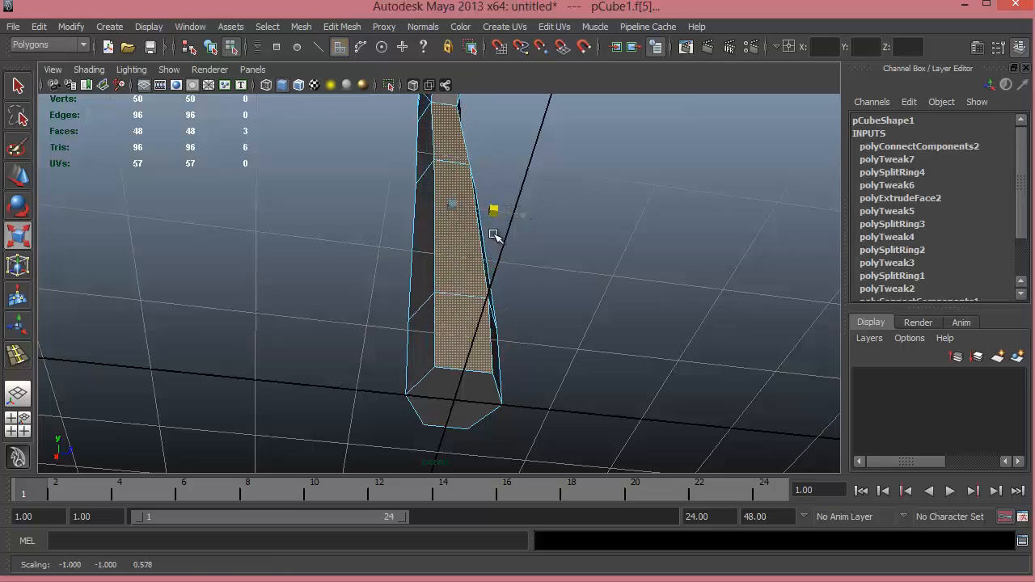
Select the two trunk faces above the fork on the branch side and scale them down along Z
left_click_drag(495, 237, 448, 294, "alt")
right_click_drag(448, 294, 369, 452, "alt")
middle_click_drag(369, 453, 370, 496, "alt")
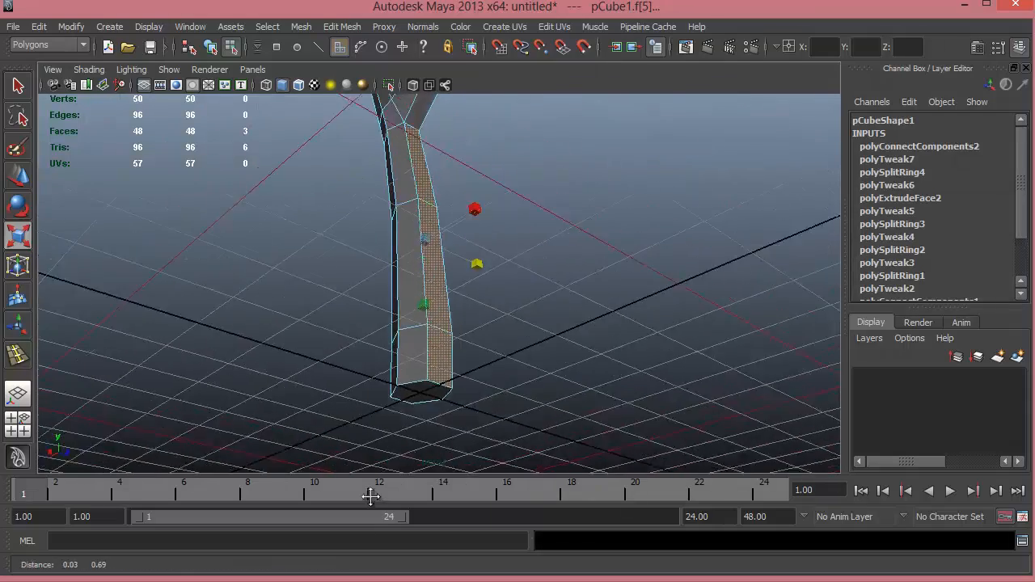
left_click_drag(371, 497, 513, 349, "alt")
left_click(505, 284)
left_click_drag(560, 211, 362, 404, "alt")
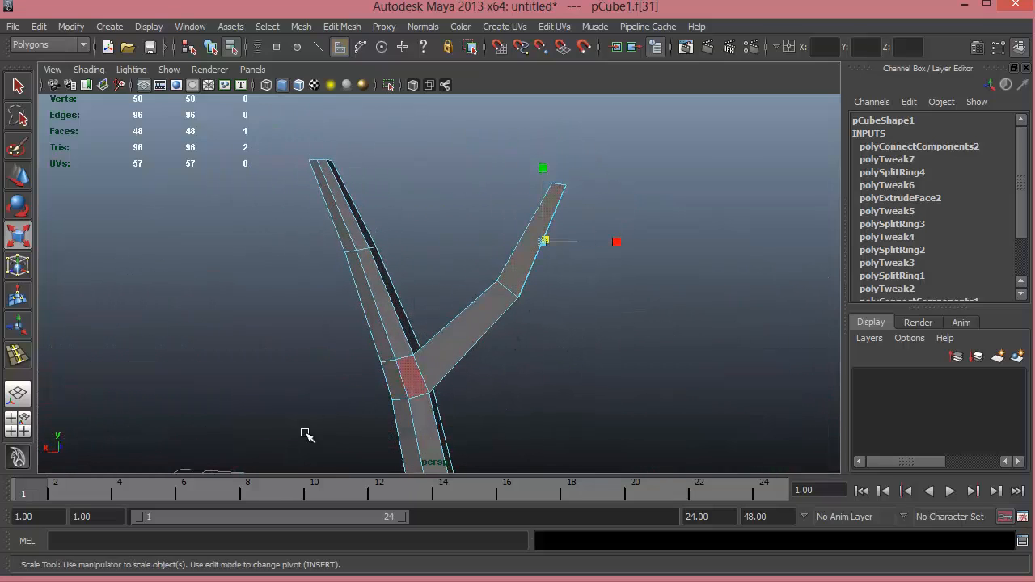
left_click_drag(548, 320, 388, 287, "alt")
left_click(390, 235)
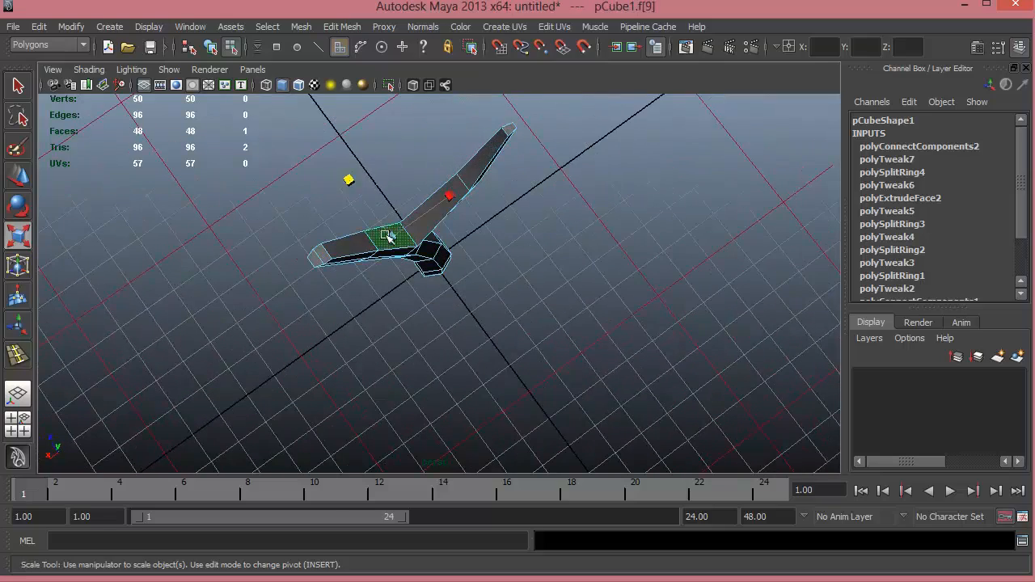
left_click(344, 245, "shift")
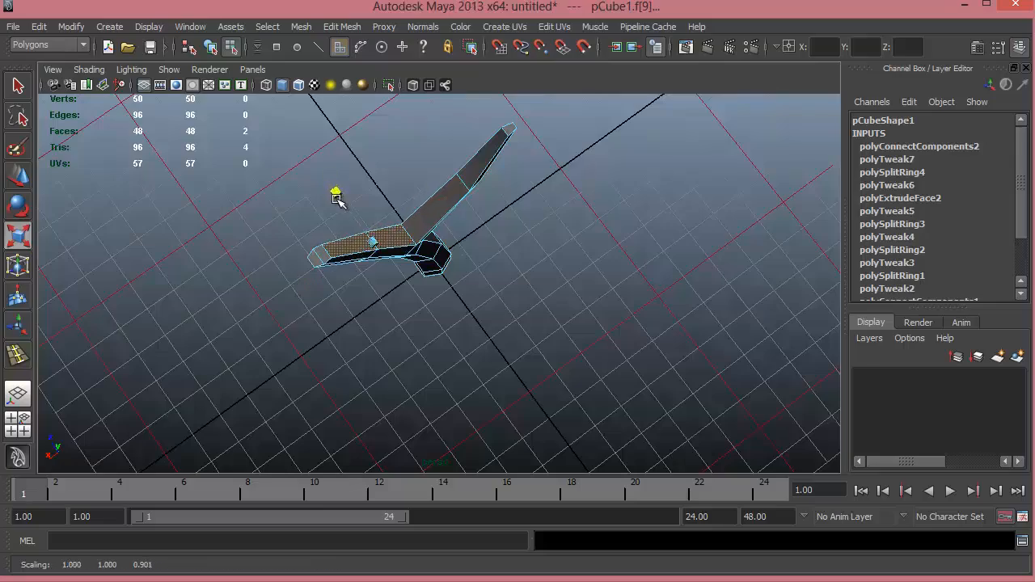
Return to object mode and check the whole tree's rounded cross-section in wireframe and shaded display
left_click_drag(345, 205, 430, 329, "alt")
right_click_drag(428, 306, 427, 393)
key("4")
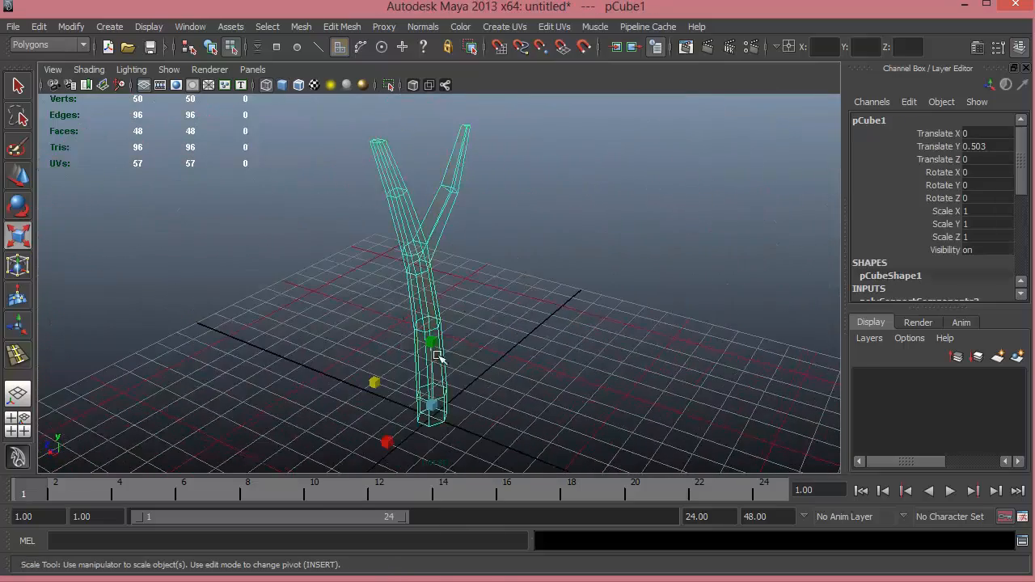
key("5")
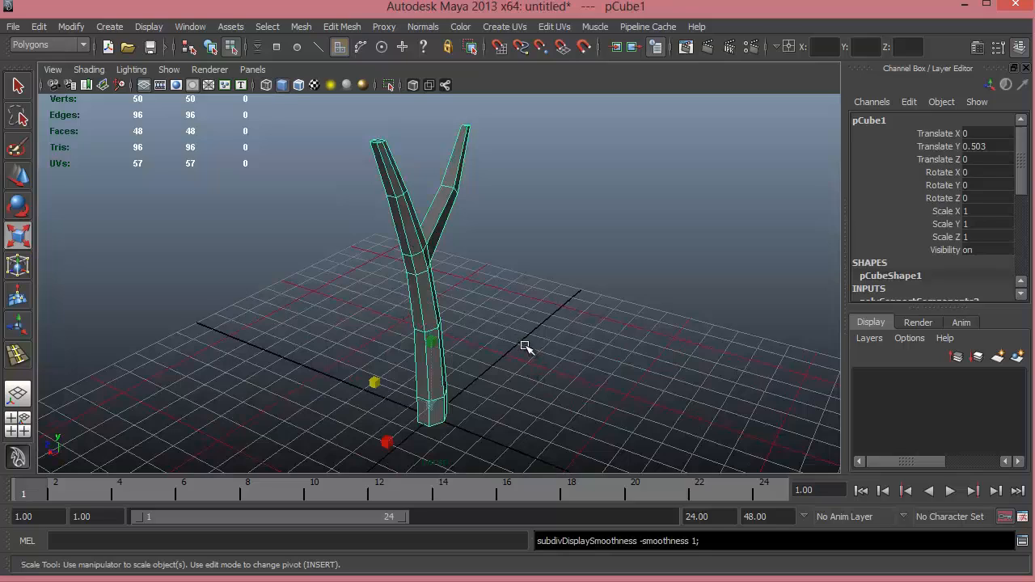
Preview the whole tree in smooth display and return it to the unsmoothed mesh display
left_click_drag(503, 348, 361, 341, "alt")
key("3")
left_click(523, 342)
middle_click_drag(445, 272, 462, 289, "alt")
key("1")
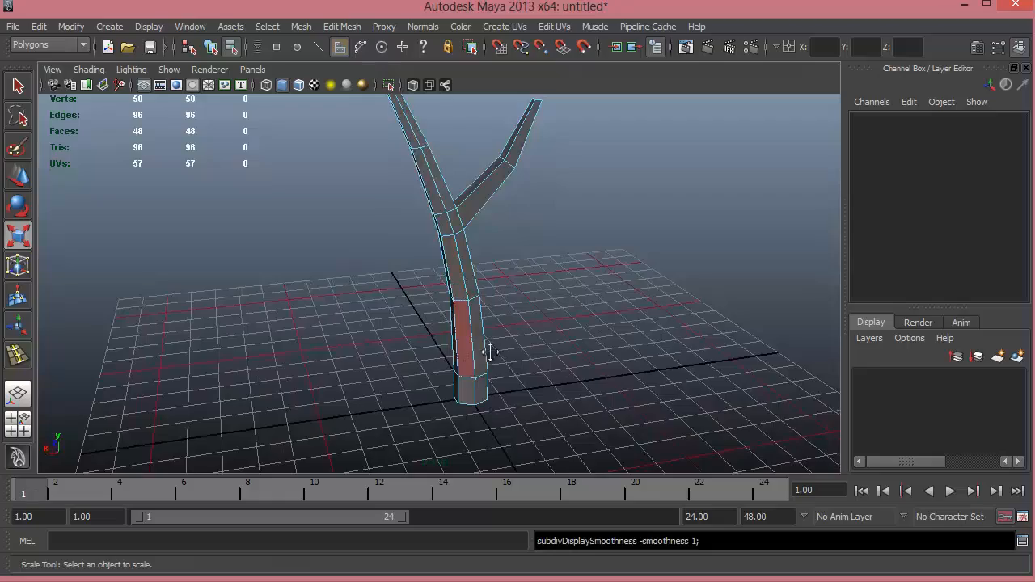
Examine the lower trunk's faces and edges up close from several sides
left_click_drag(490, 352, 519, 335, "alt")
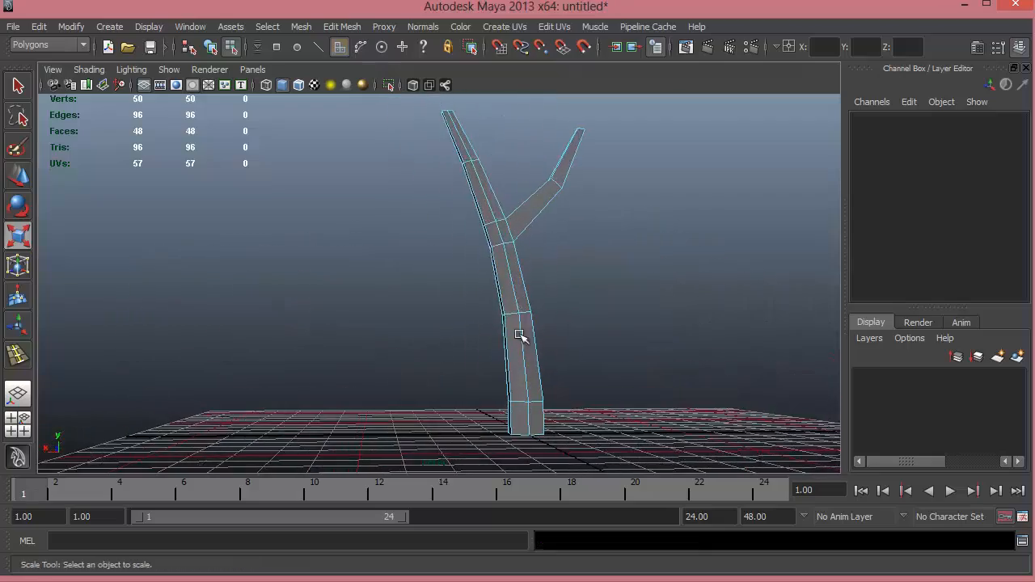
middle_click_drag(519, 336, 451, 347, "alt")
left_click_drag(450, 347, 539, 356, "alt")
middle_click_drag(539, 356, 531, 308, "alt")
left_click_drag(532, 308, 587, 302, "alt")
left_click_drag(266, 314, 275, 323, "alt")
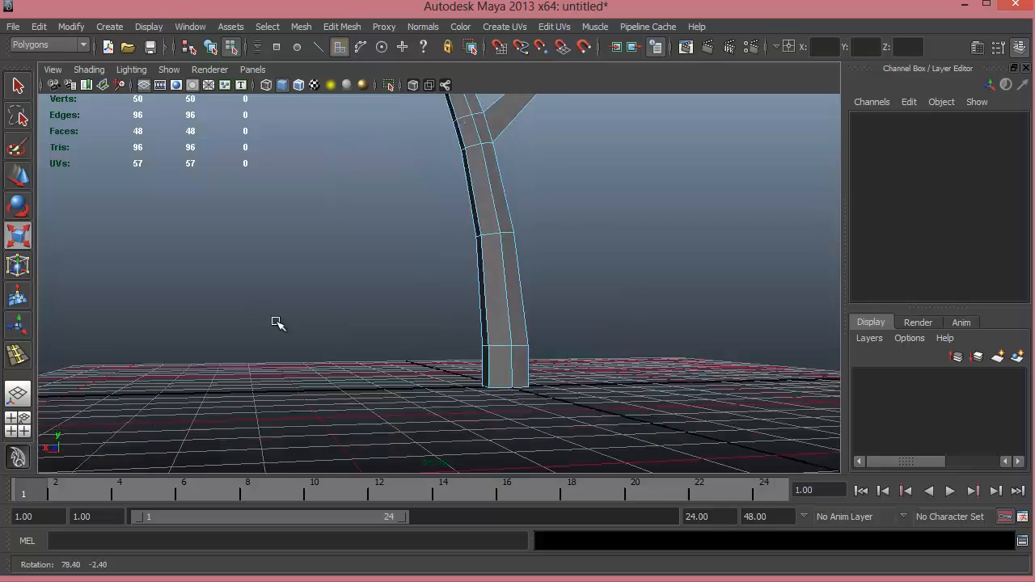
scroll(542, 349, "up", 5)
middle_click_drag(442, 343, 307, 340, "alt")
left_click_drag(502, 365, 477, 287, "alt")
left_click(476, 287)
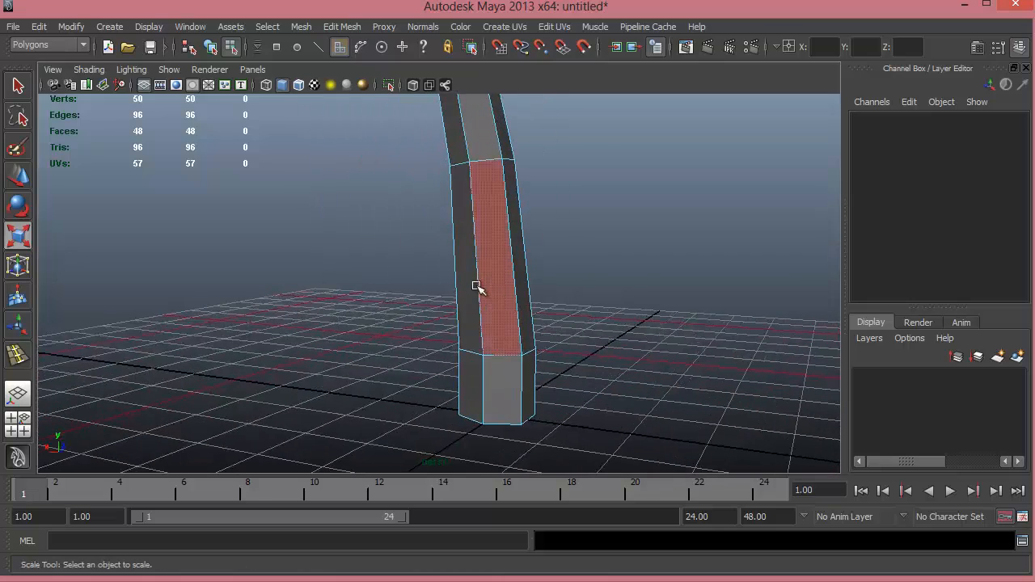
left_click(537, 356)
middle_click_drag(538, 356, 517, 323, "alt")
left_click_drag(517, 324, 428, 303, "alt")
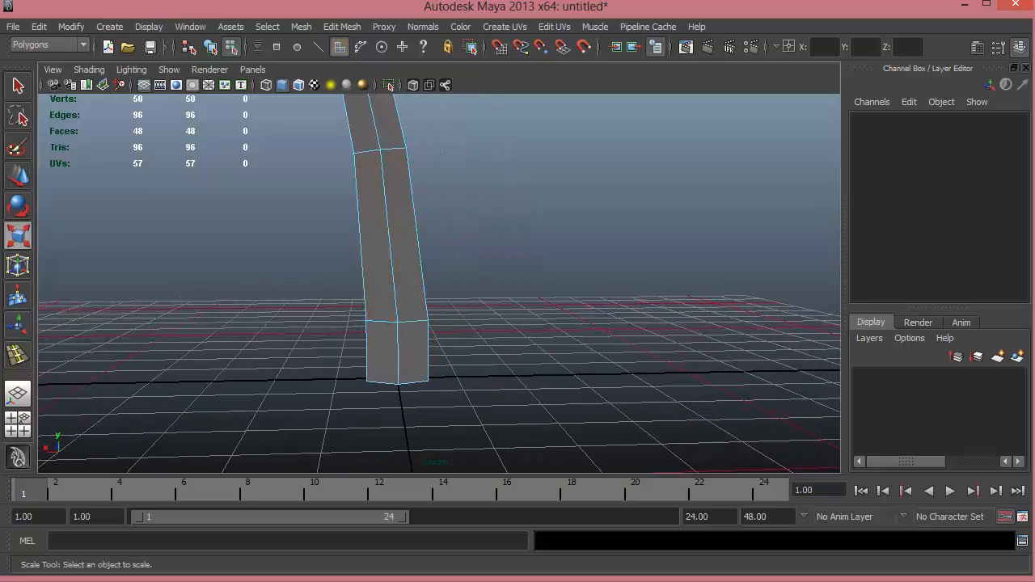
Insert an edge loop across the lower trunk, raising its middle vertex and lowering the one below to outline a rounder patch
left_click(10, 353)
left_click_drag(395, 273, 458, 275)
right_click_drag(457, 270, 405, 270)
key("w")
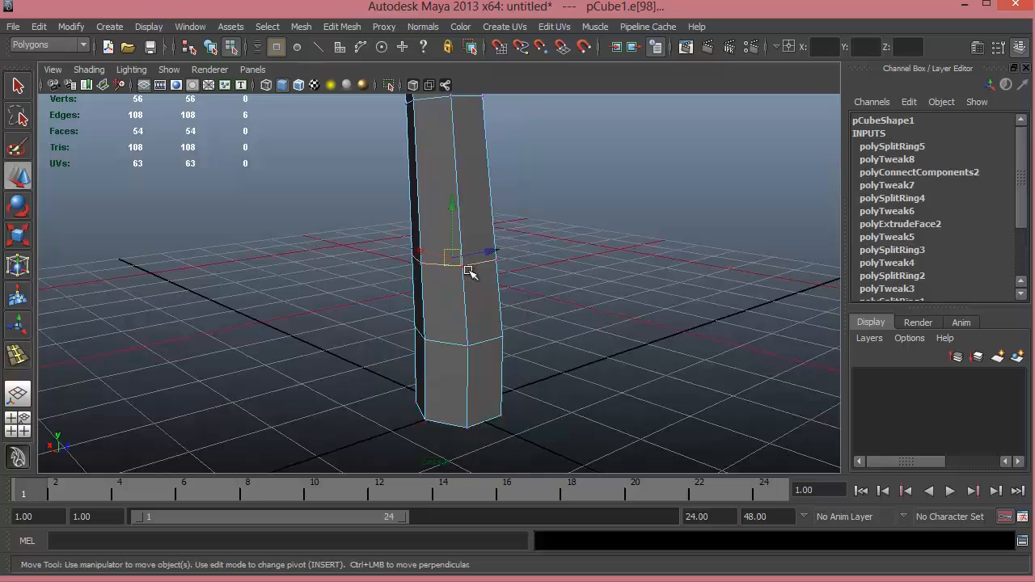
left_click(603, 267)
left_click(461, 266)
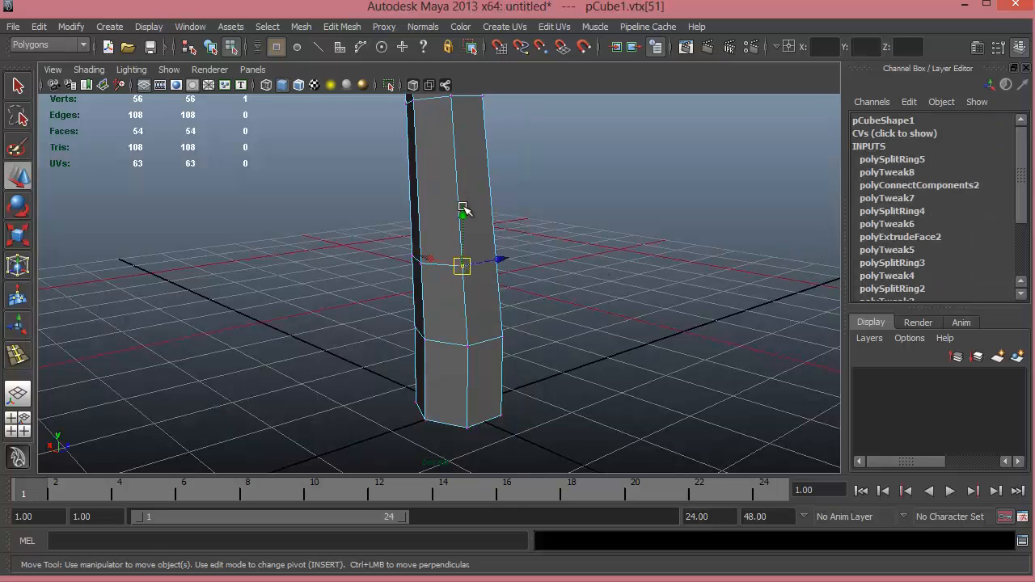
left_click_drag(464, 198, 357, 340, "alt")
left_click(357, 367)
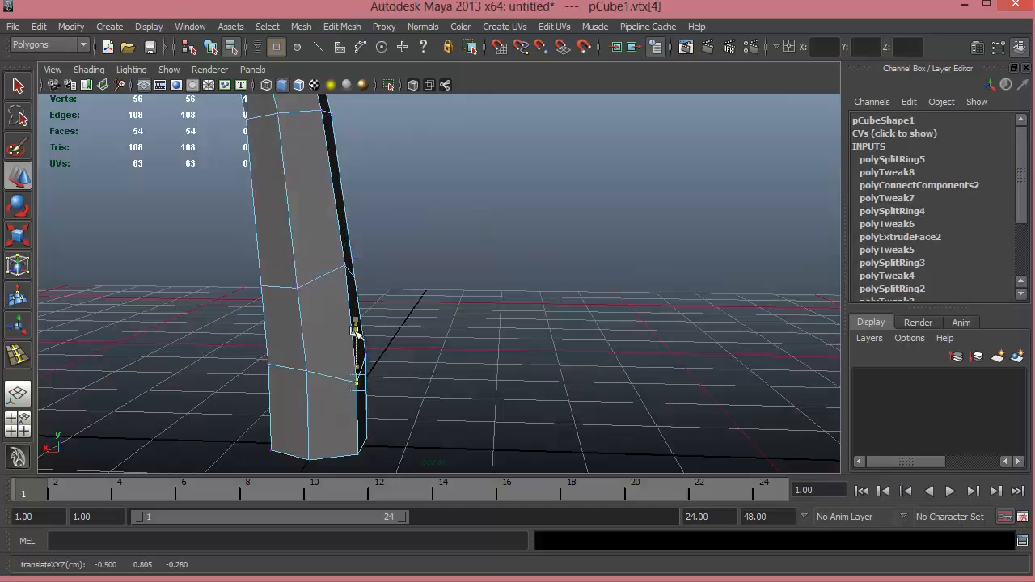
left_click_drag(338, 385, 359, 353, "alt")
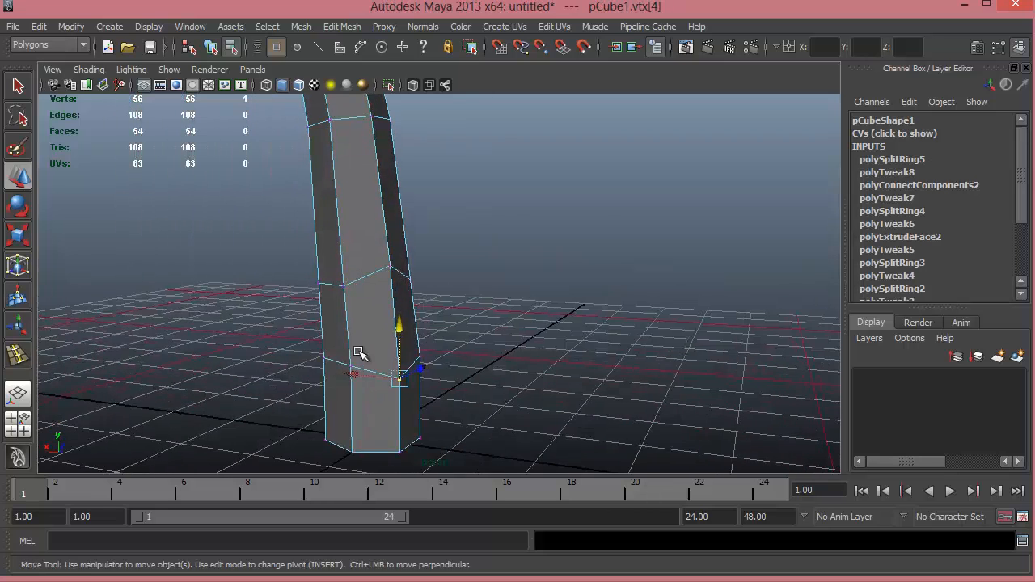
Select the two adjacent trunk faces between the reshaped vertices, just above the base section
right_click_drag(375, 330, 374, 340)
left_click(372, 326)
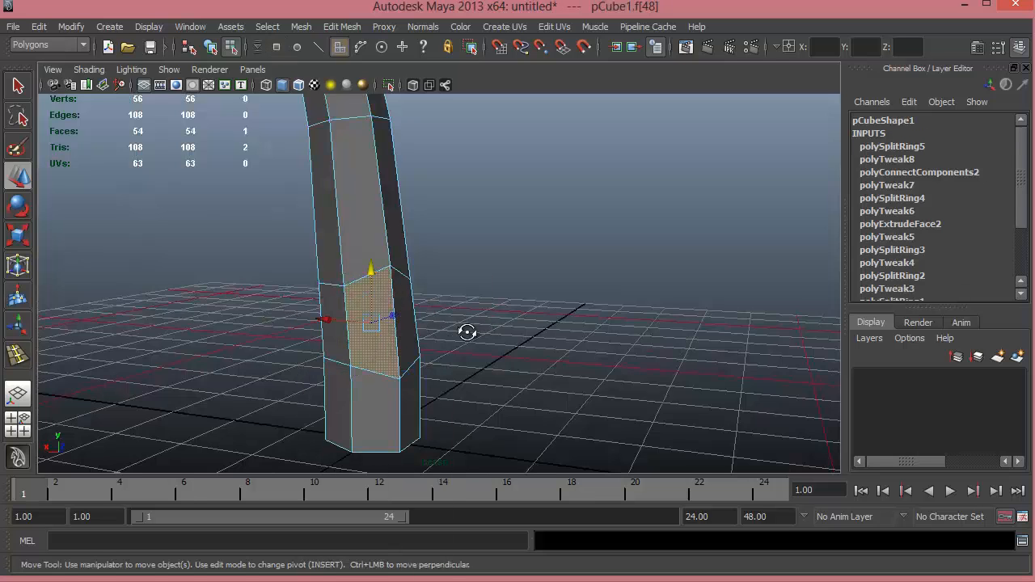
left_click_drag(467, 331, 525, 312, "alt")
left_click(488, 319, "shift")
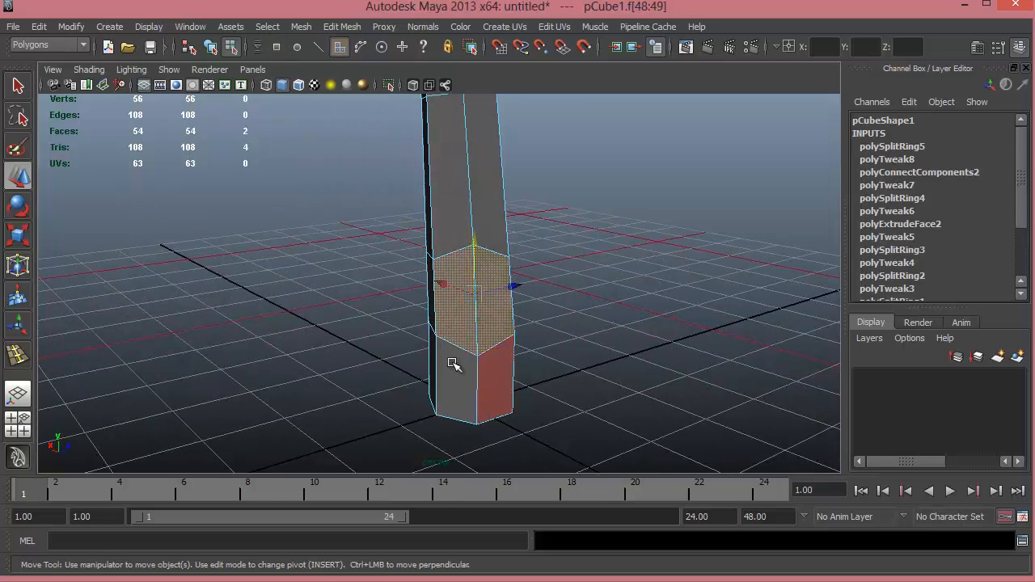
left_click_drag(455, 363, 509, 326, "alt")
Try to extrude the two selected trunk faces without keeping them together, and undo the extrusion
right_click_drag(482, 304, 493, 340, "shift")
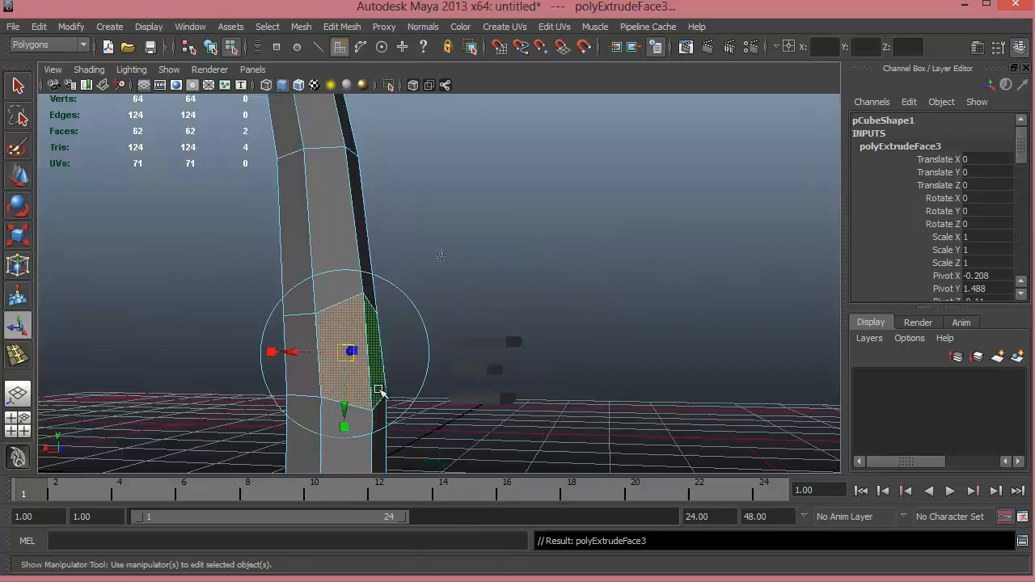
left_click_drag(492, 339, 362, 330, "alt")
left_click_drag(377, 370, 310, 395, "alt")
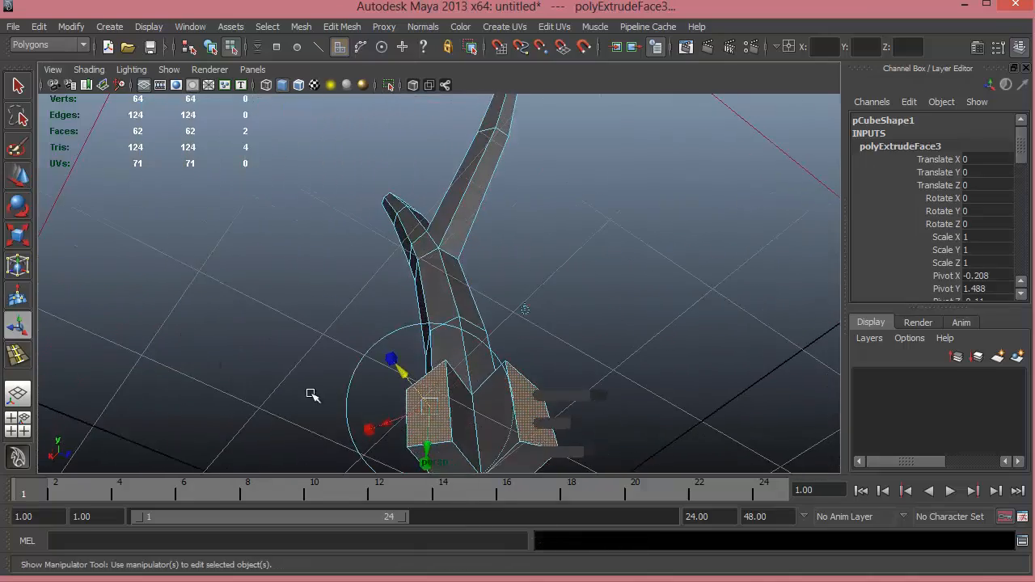
middle_click_drag(310, 395, 351, 300, "alt")
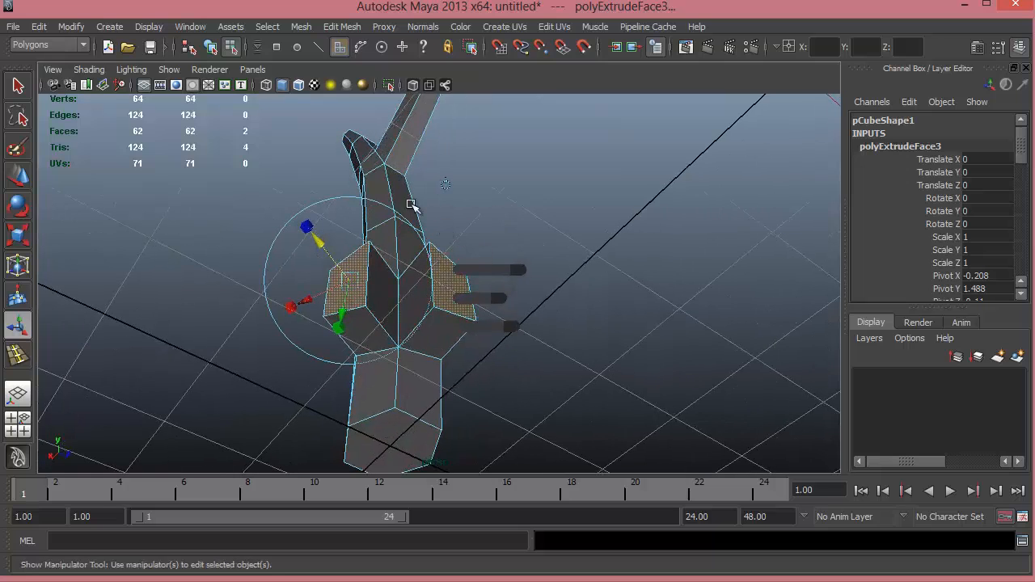
left_click(338, 27)
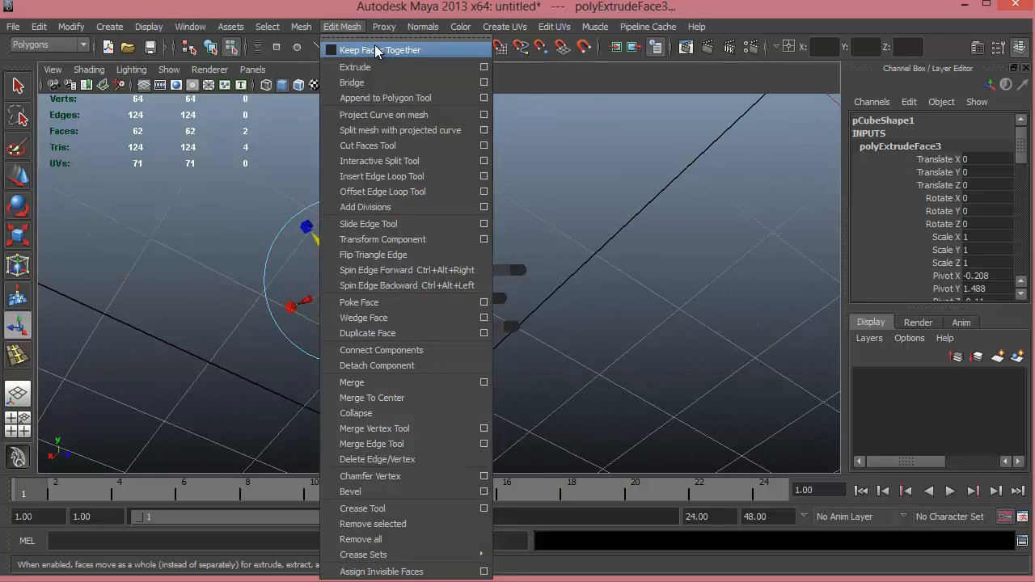
left_click(366, 50)
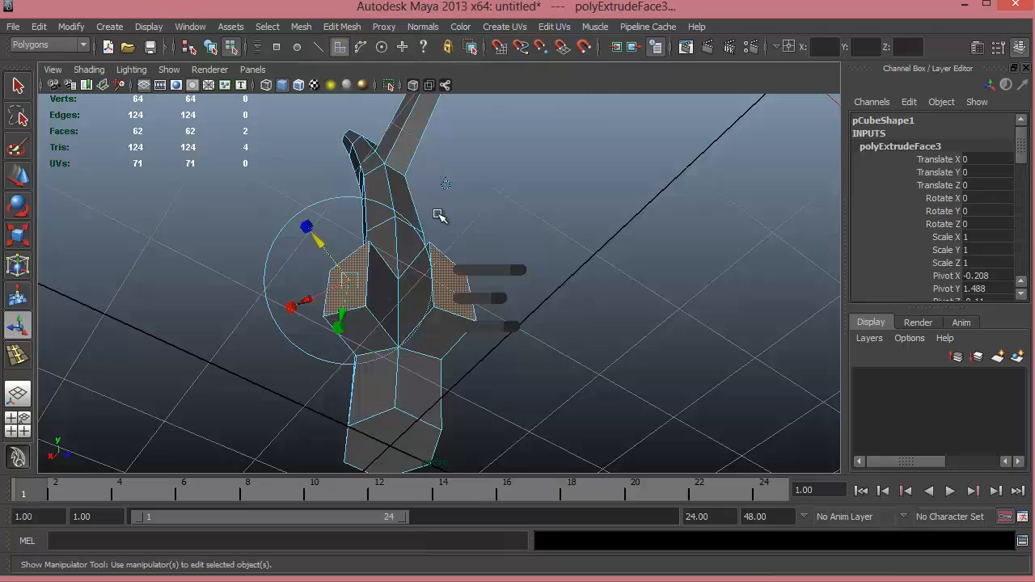
key("ctrl+z")
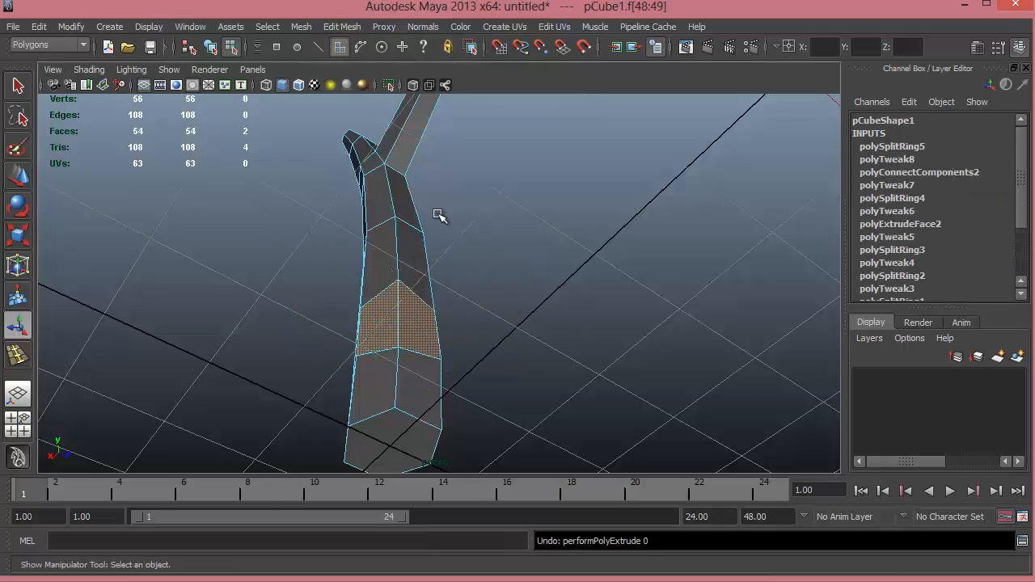
Enable Keep Faces Together and extrude the two selected trunk faces outward as the start of a new branch
left_click(354, 26)
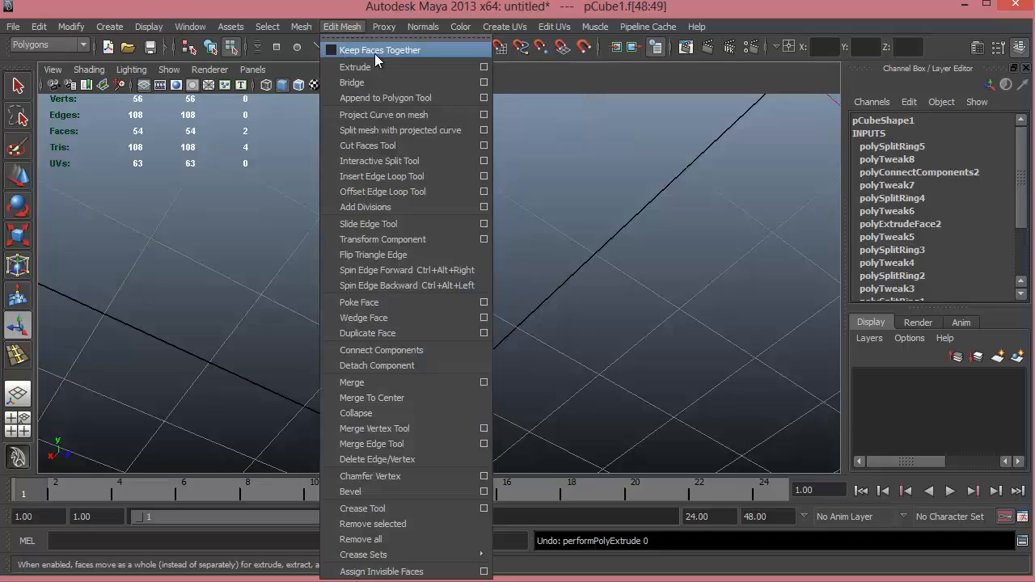
left_click(339, 50)
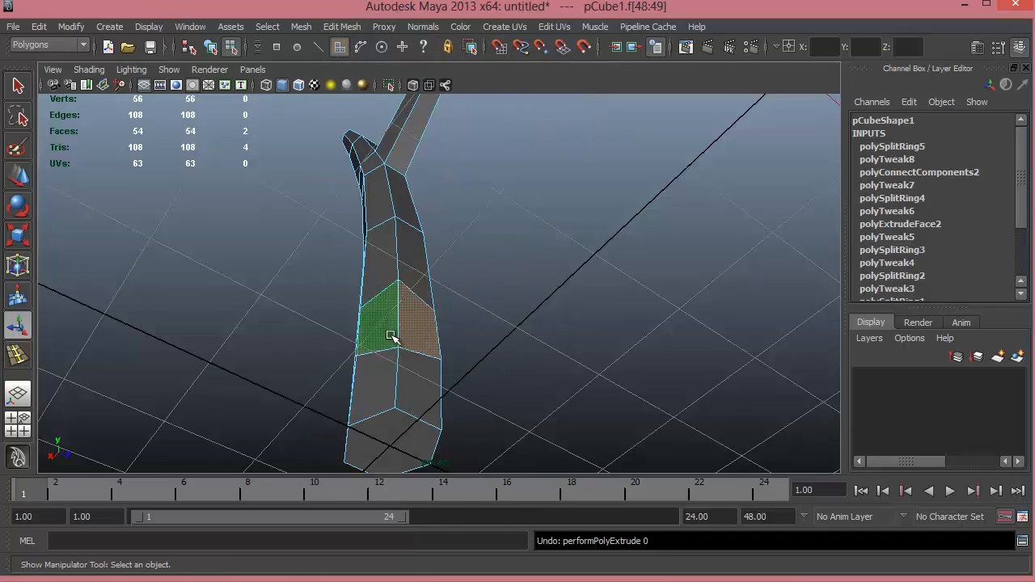
left_click_drag(493, 388, 516, 398, "alt")
right_click_drag(427, 269, 422, 310, "shift")
left_click_drag(400, 302, 471, 300, "alt")
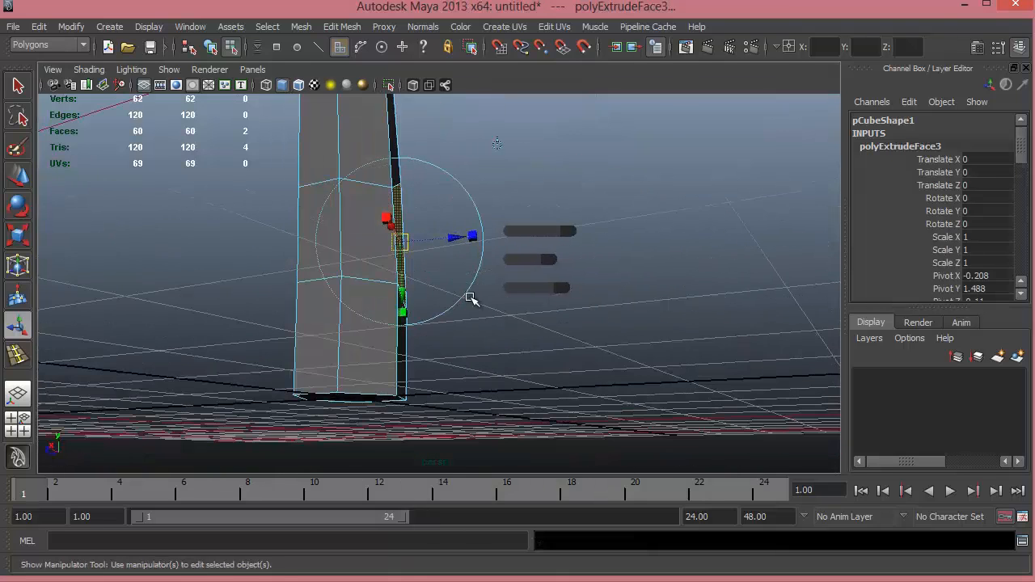
left_click_drag(464, 239, 316, 250)
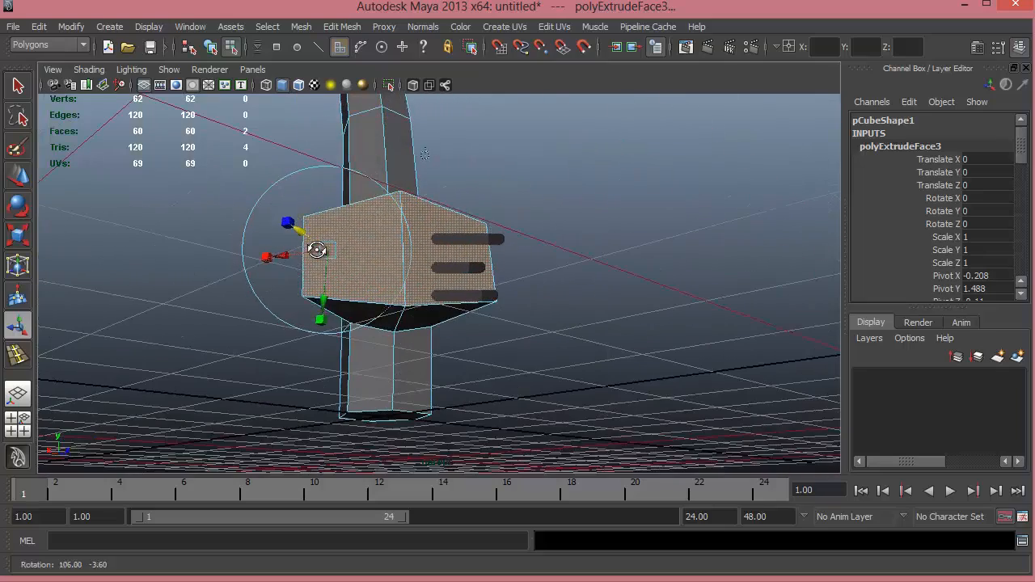
Scale down the two extruded end faces uniformly to taper the new branch
key("e")
key("r")
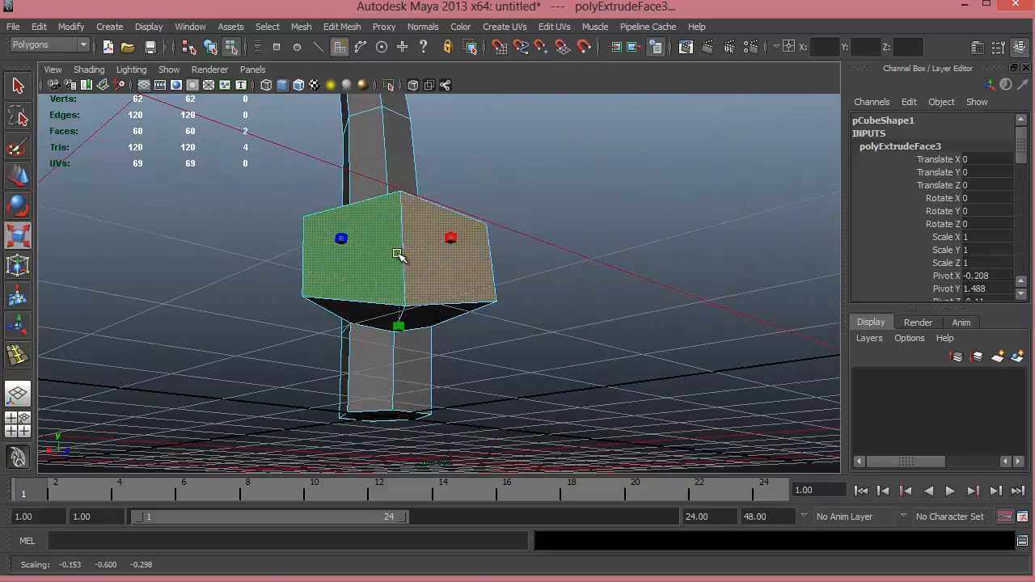
left_click_drag(397, 254, 469, 250)
Raise the new branch's end faces and rotate them so the branch angles upward
key("w")
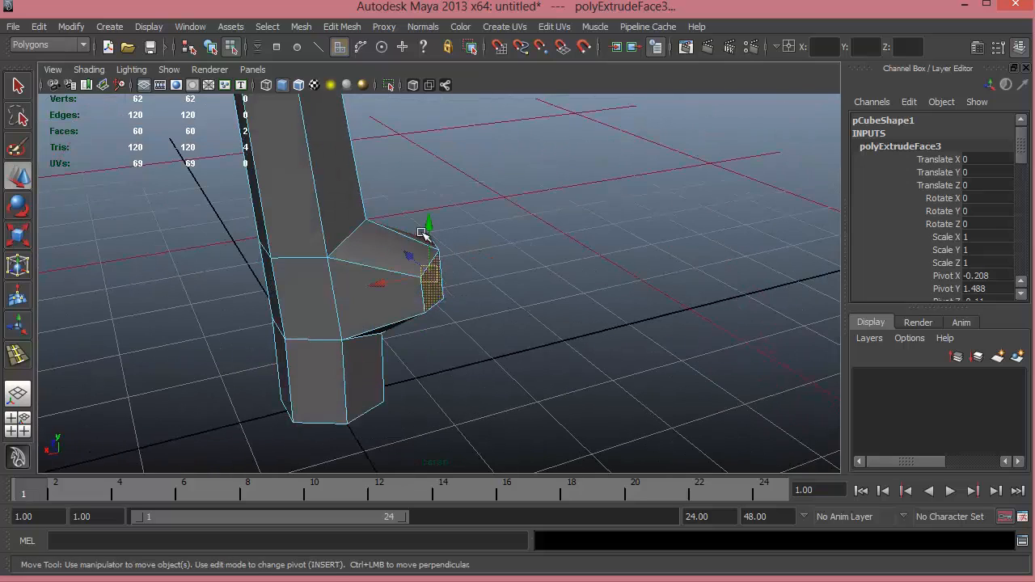
key("e")
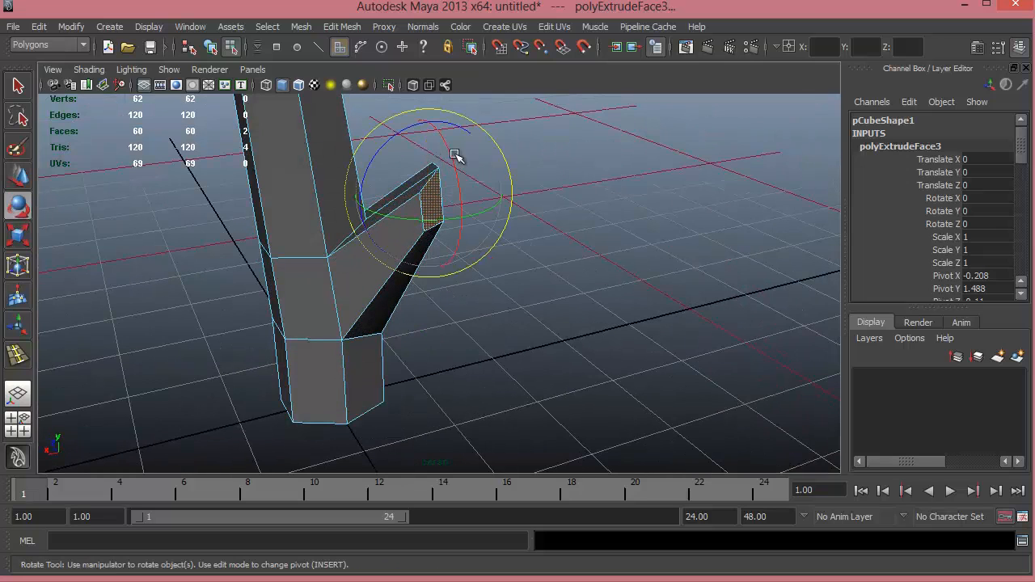
left_click_drag(421, 126, 390, 134)
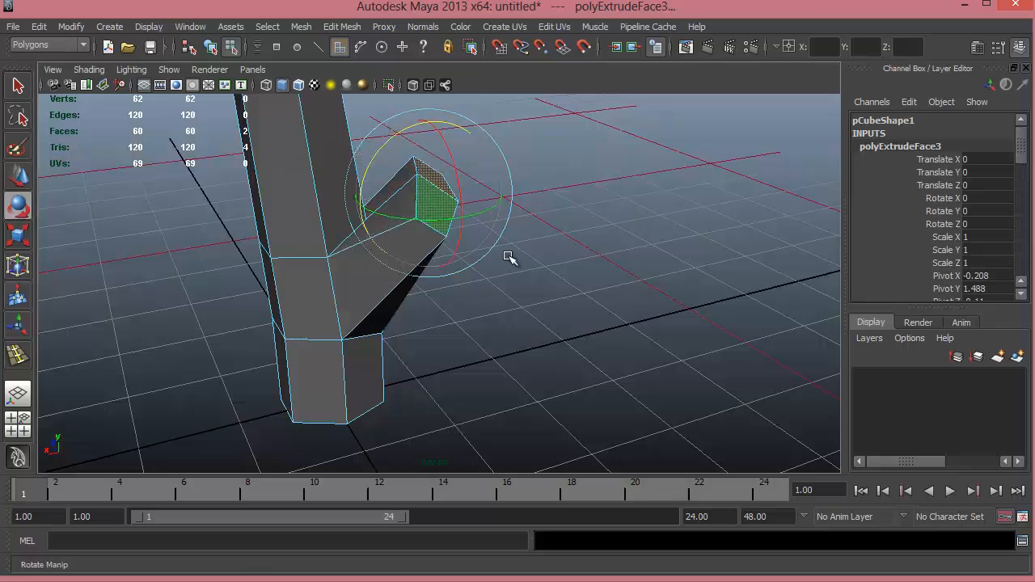
left_click_drag(509, 257, 411, 164, "alt")
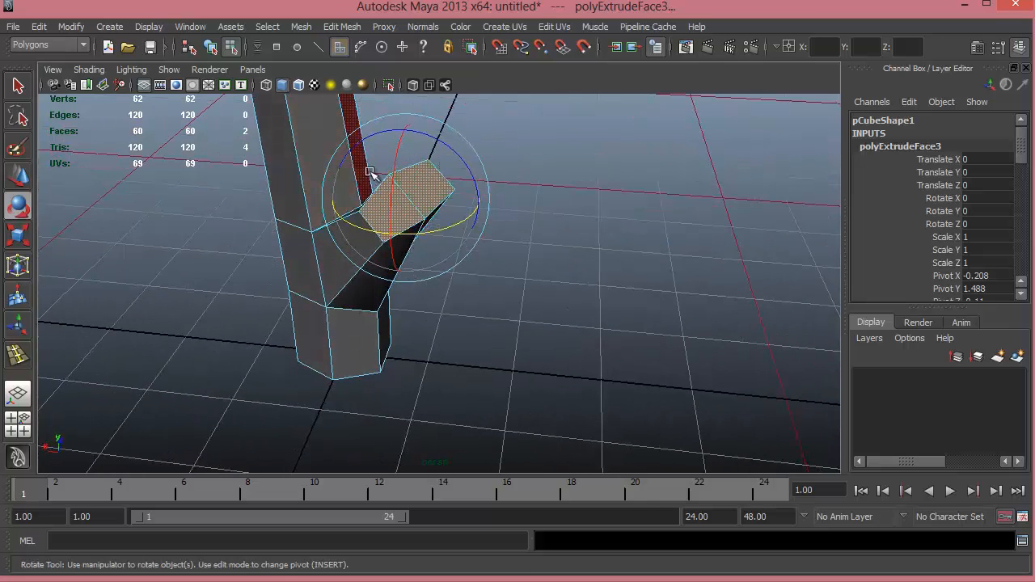
Refine the rotation of the new branch's end faces about the other axes, checking it from above and the side
middle_click_drag(368, 172, 394, 159)
left_click(601, 212)
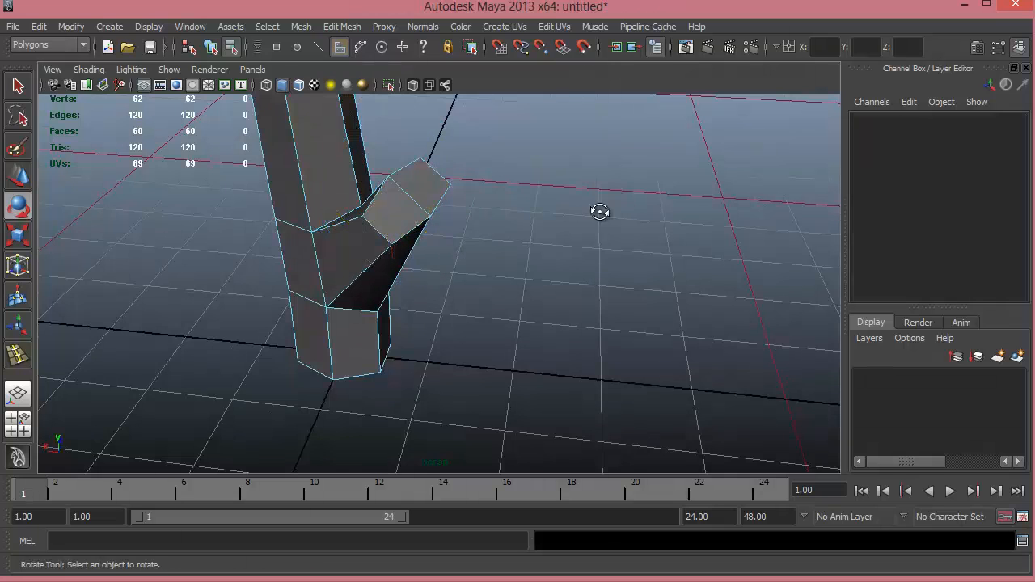
left_click_drag(601, 212, 512, 259, "alt")
key("ctrl+z")
left_click_drag(462, 234, 392, 319, "alt")
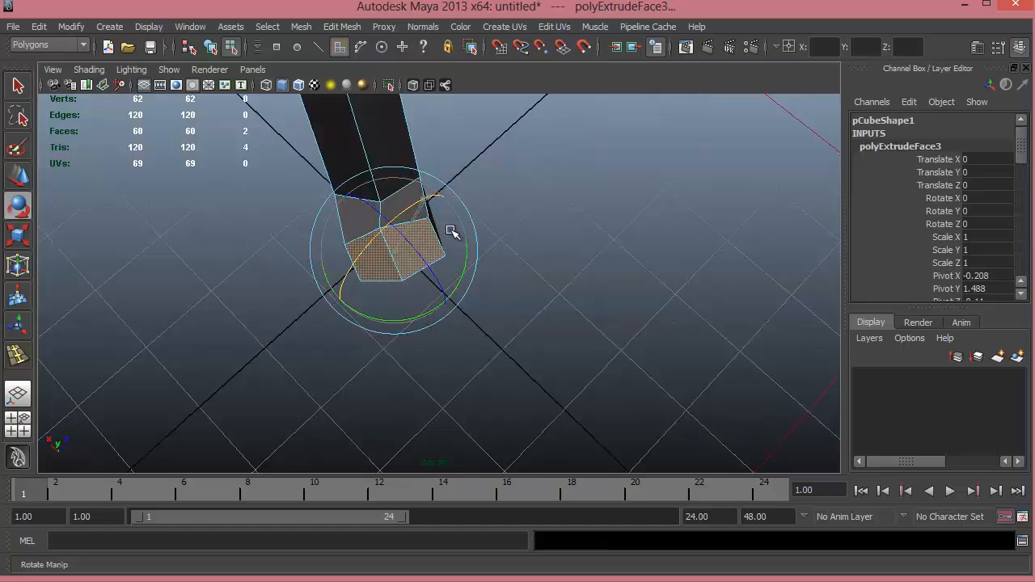
left_click_drag(407, 298, 556, 231, "alt")
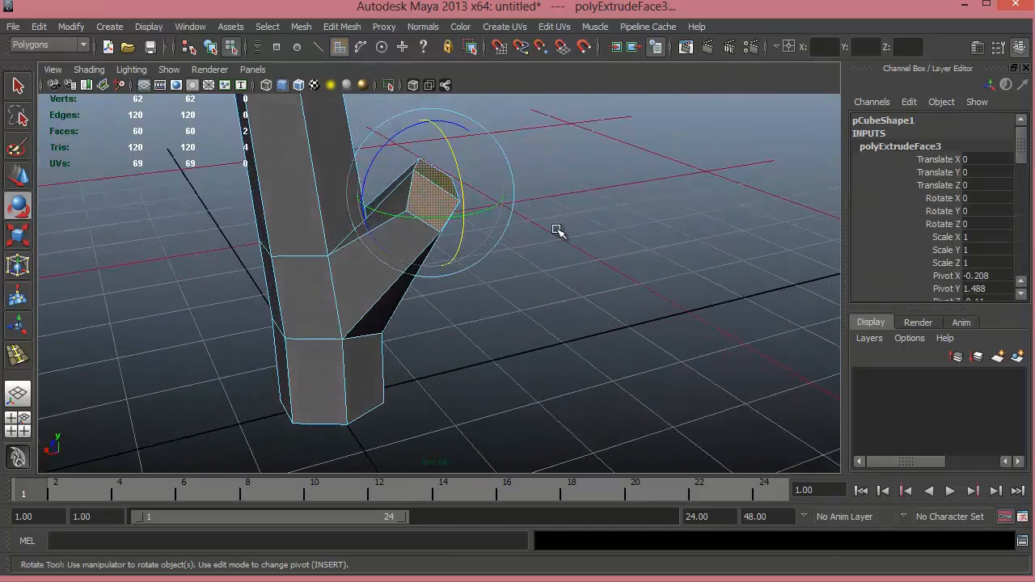
left_click_drag(511, 338, 596, 312, "alt")
Reselect both end faces of the new branch and rotate them further to square the tip with the branch direction
left_click(480, 253)
left_click_drag(480, 254, 379, 231, "alt")
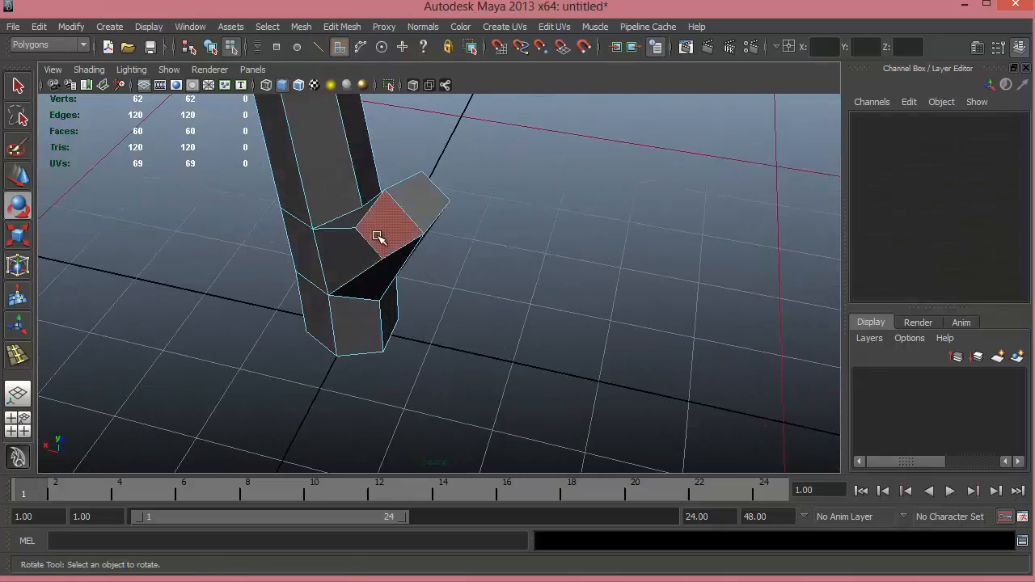
left_click(434, 206)
key("w")
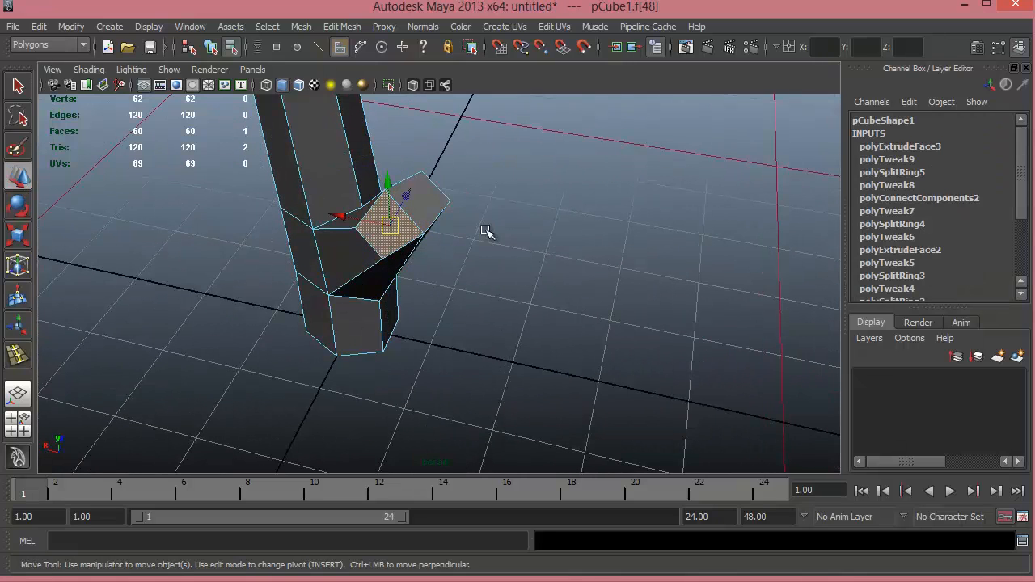
left_click(429, 204, "shift")
key("e")
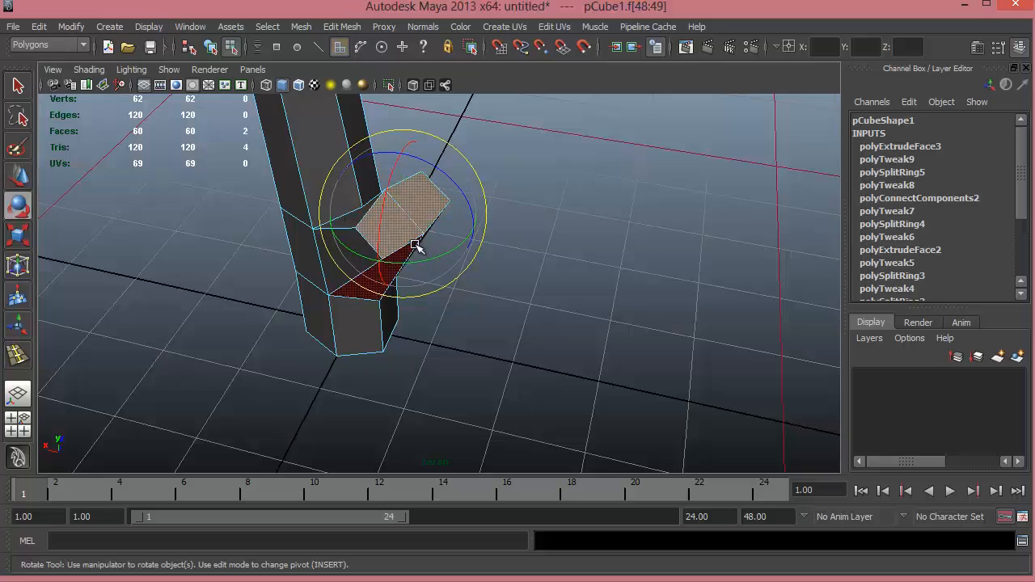
left_click_drag(441, 258, 423, 167, "alt")
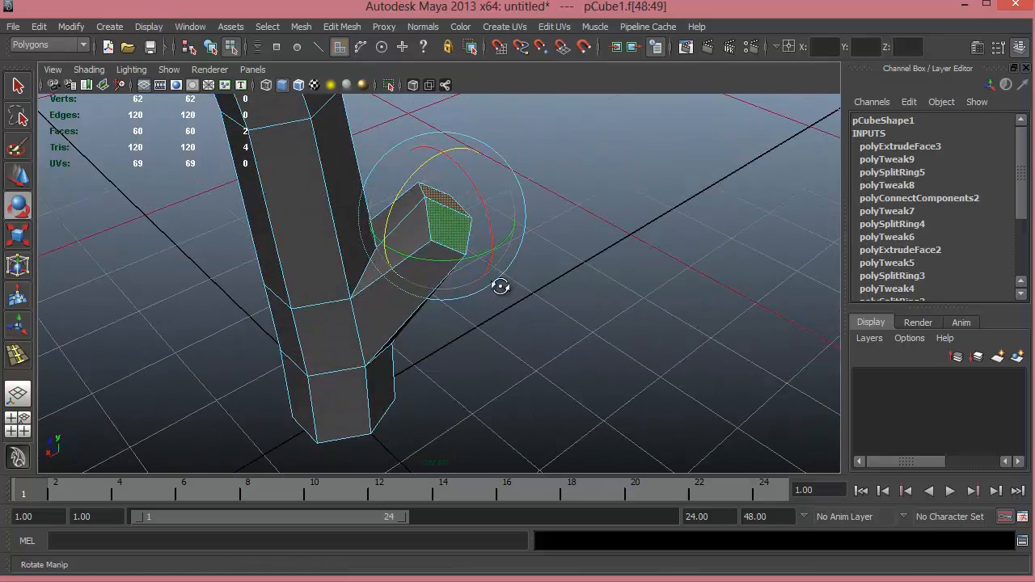
In the front view, move the trunk-facing edge of the lower branch's end outward and upward to even out the tip
left_click_drag(500, 286, 439, 289, "alt")
key("space")
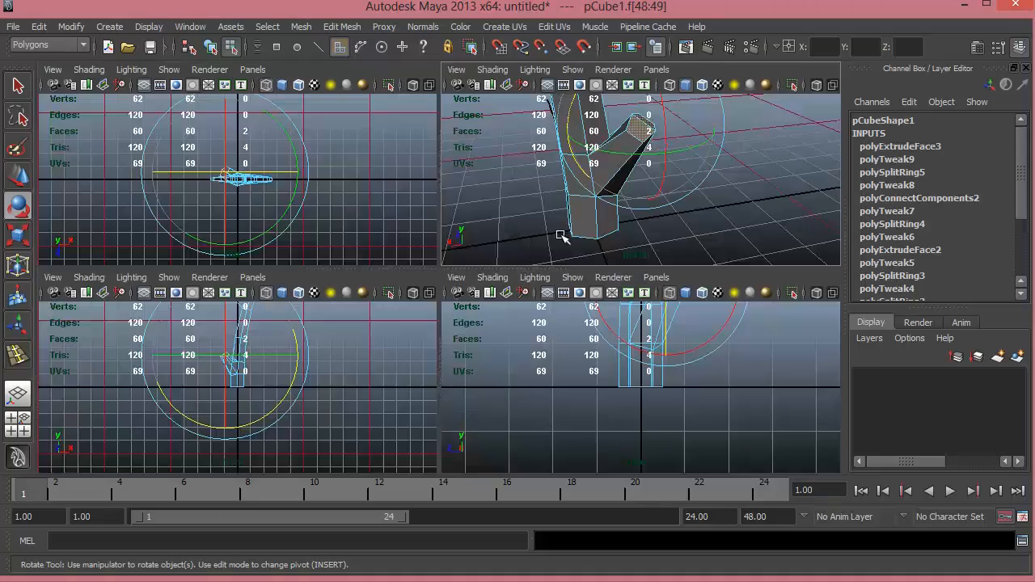
key("space")
right_click_drag(250, 310, 728, 331, "alt")
middle_click_drag(439, 317, 447, 350, "alt")
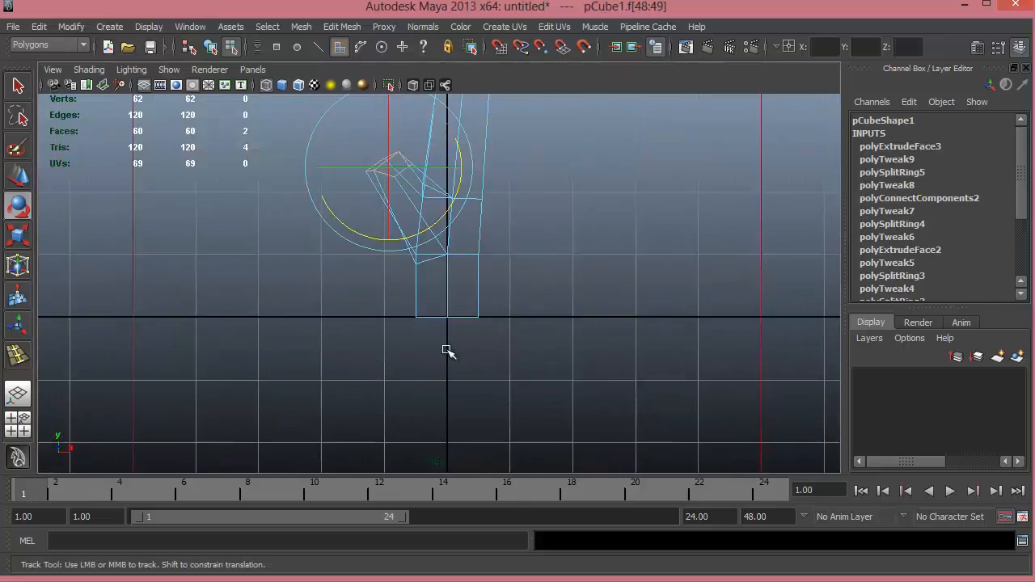
mouse_move(449, 351)
left_mouse_down("alt")
mouse_move(751, 342)
mouse_move(542, 300)
mouse_move(545, 347)
mouse_move(453, 340)
left_mouse_up("alt")
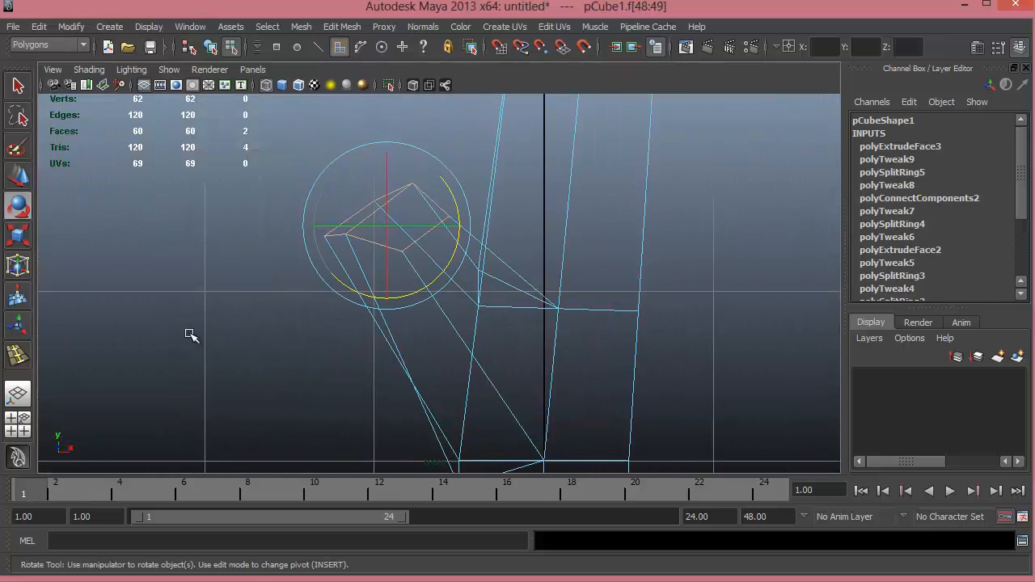
left_click(191, 335)
mouse_move(400, 202)
right_mouse_down()
mouse_move(453, 194)
mouse_move(443, 124)
right_mouse_up()
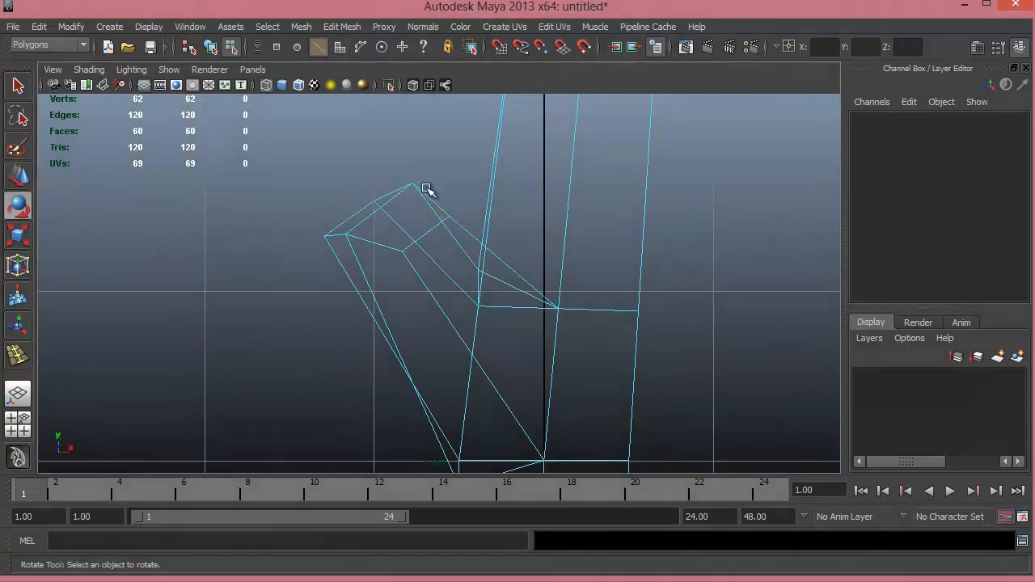
left_click(431, 228)
left_click(493, 234)
left_click(429, 232)
middle_click_drag(518, 238, 495, 277, "alt")
key("w")
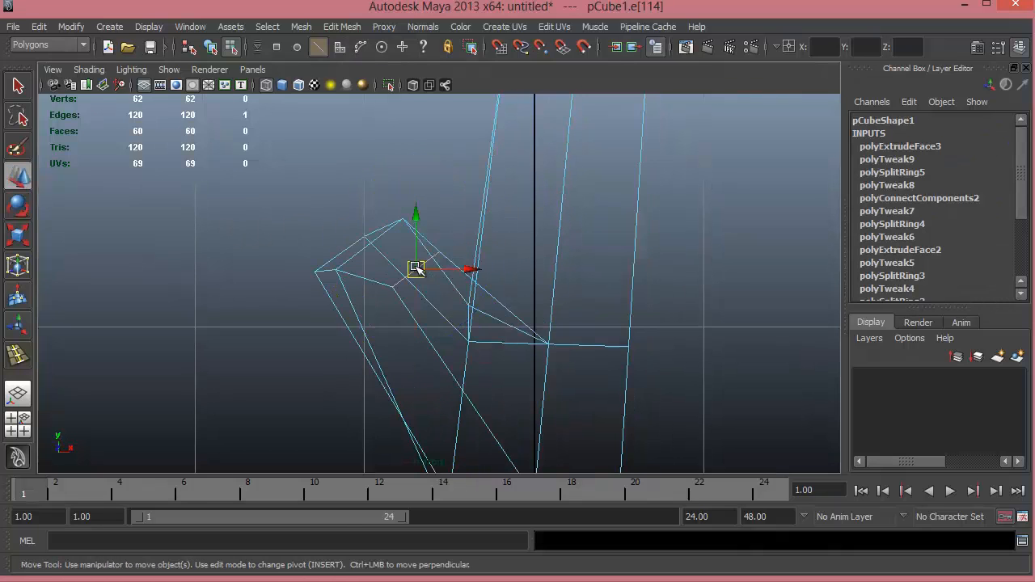
left_click_drag(416, 268, 400, 240)
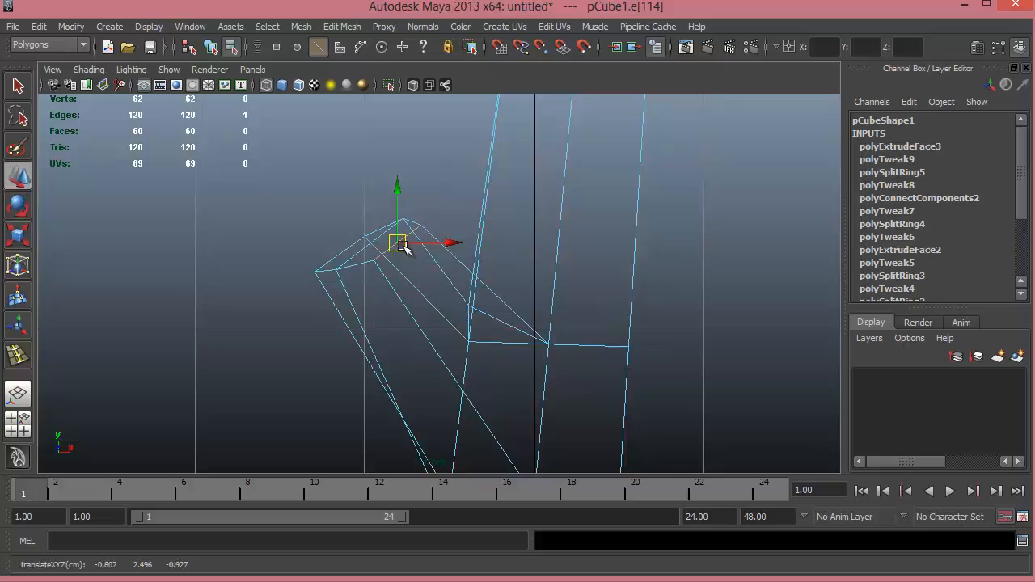
Nudge the outer edge of the lower branch's end slightly inward and upward, and return to the perspective view
left_click(330, 261)
left_click_drag(344, 257, 352, 249)
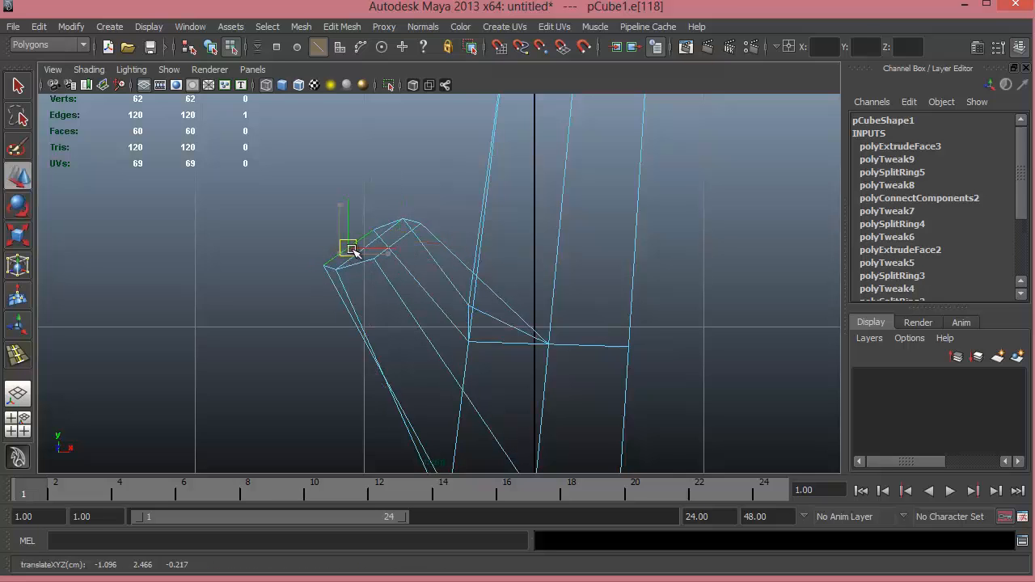
key("space")
key("space")
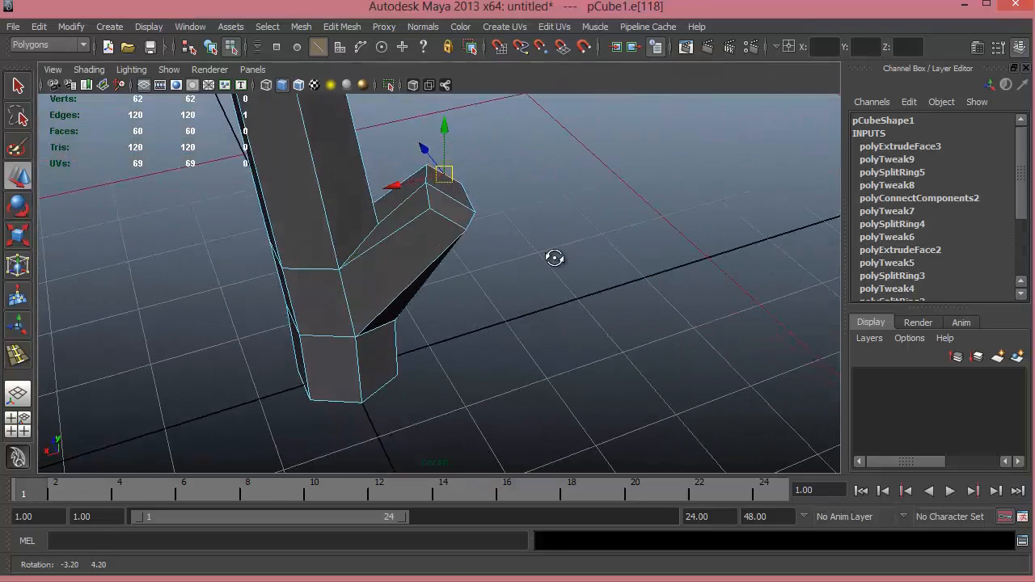
Extrude both end faces of the lower branch together and scale them down to form a rim around the tip
right_click_drag(437, 199, 446, 217)
double_click(445, 217)
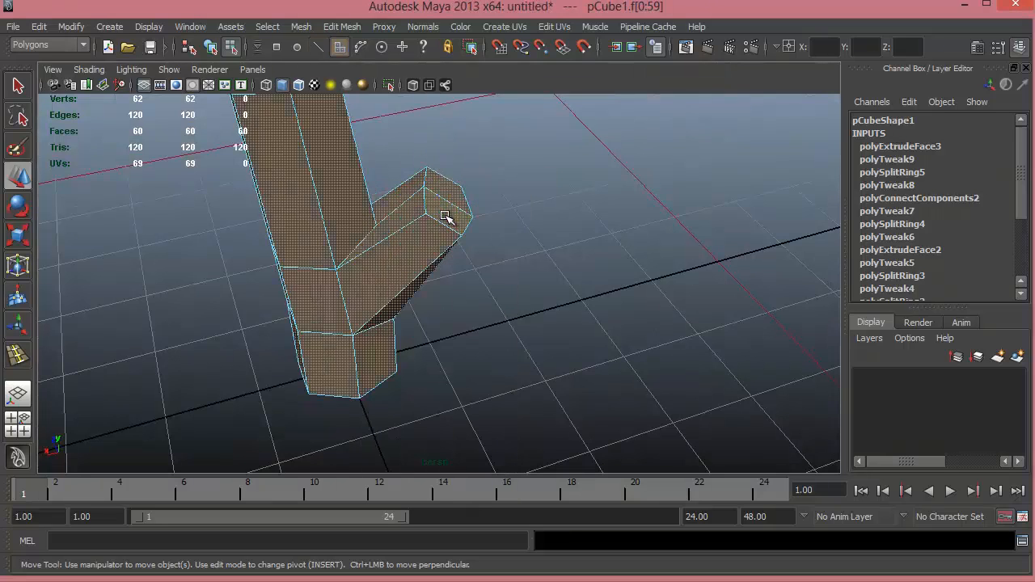
left_click(454, 203)
left_click(457, 195, "shift")
left_click_drag(411, 225, 461, 201, "alt")
right_click_drag(463, 193, 466, 229, "shift")
left_click_drag(467, 229, 453, 230, "alt")
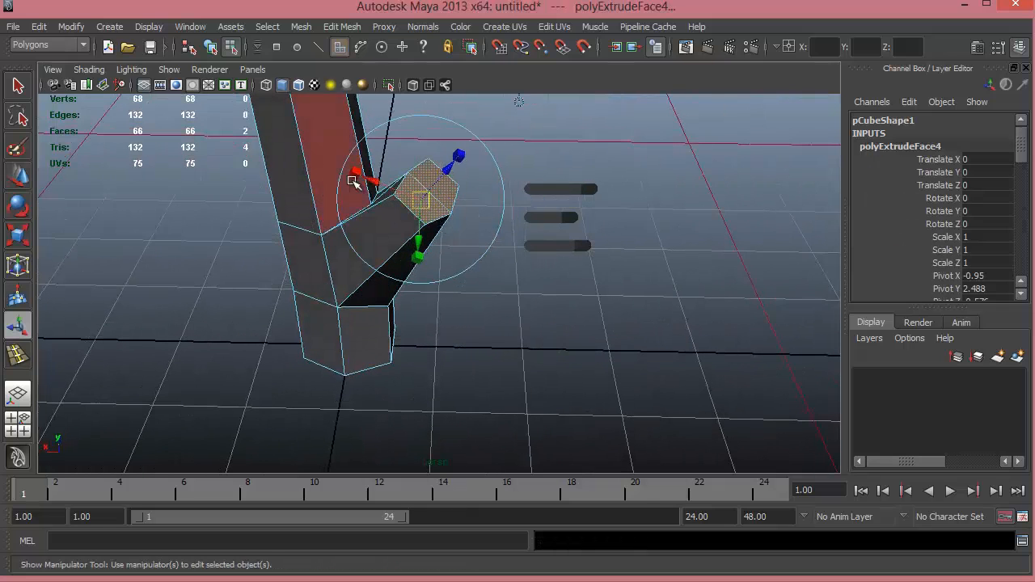
left_click(355, 174)
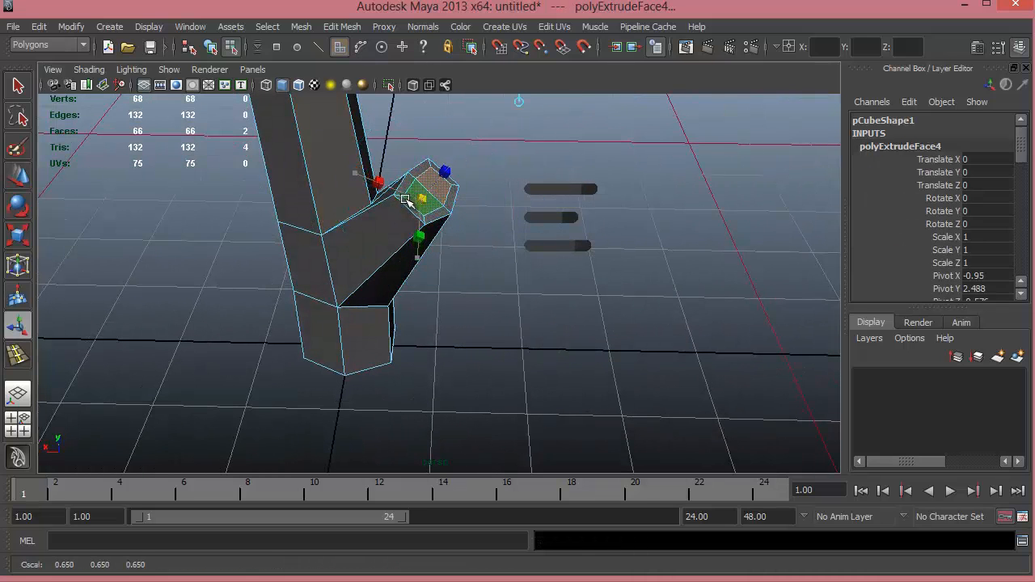
Extrude the inset end faces again and push them inward to hollow out the lower branch's tip
left_click_drag(437, 220, 482, 202, "alt")
right_click_drag(480, 213, 483, 216, "shift")
left_click_drag(436, 156, 418, 192)
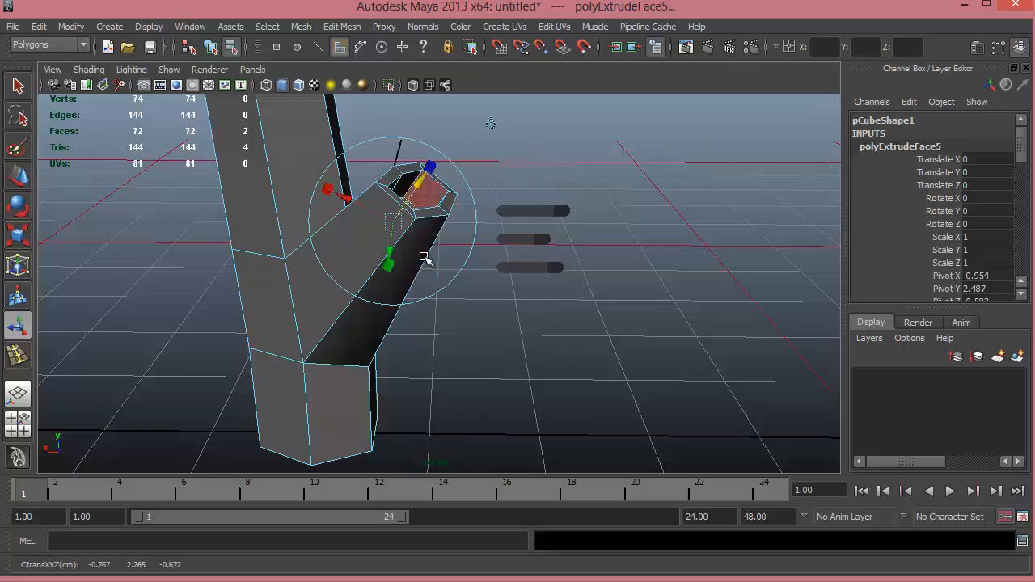
left_click_drag(425, 258, 503, 247, "alt")
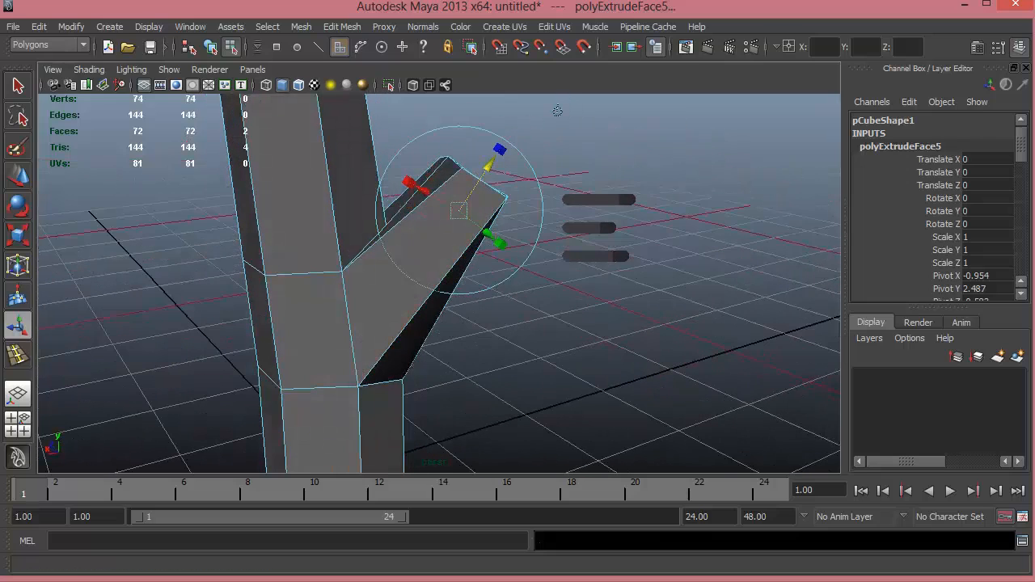
Insert an edge loop around the middle of the lower branch and scale it down uniformly
left_click(18, 357)
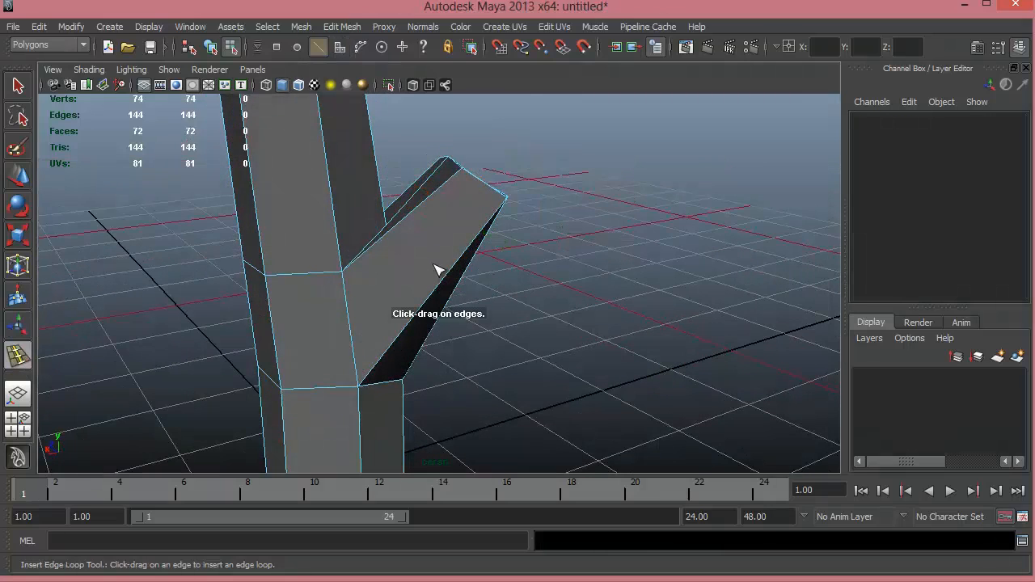
left_click(410, 226)
left_click_drag(397, 231, 548, 280, "alt")
key("e")
key("r")
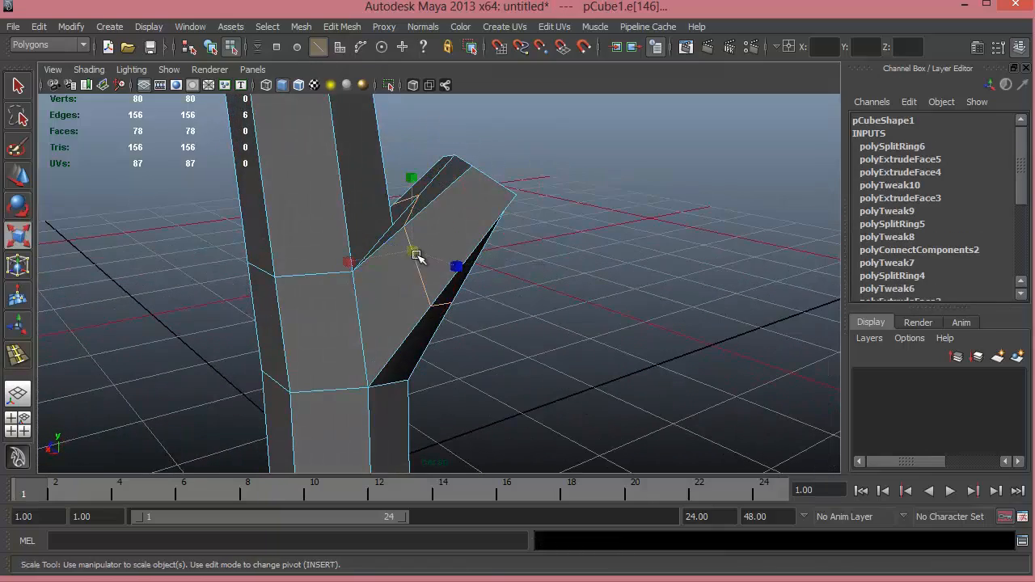
left_click_drag(417, 255, 340, 317)
Select the short edge in the fork between the trunk and lower branch and move it to adjust the junction
key("w")
right_click_drag(339, 318, 433, 320, "alt")
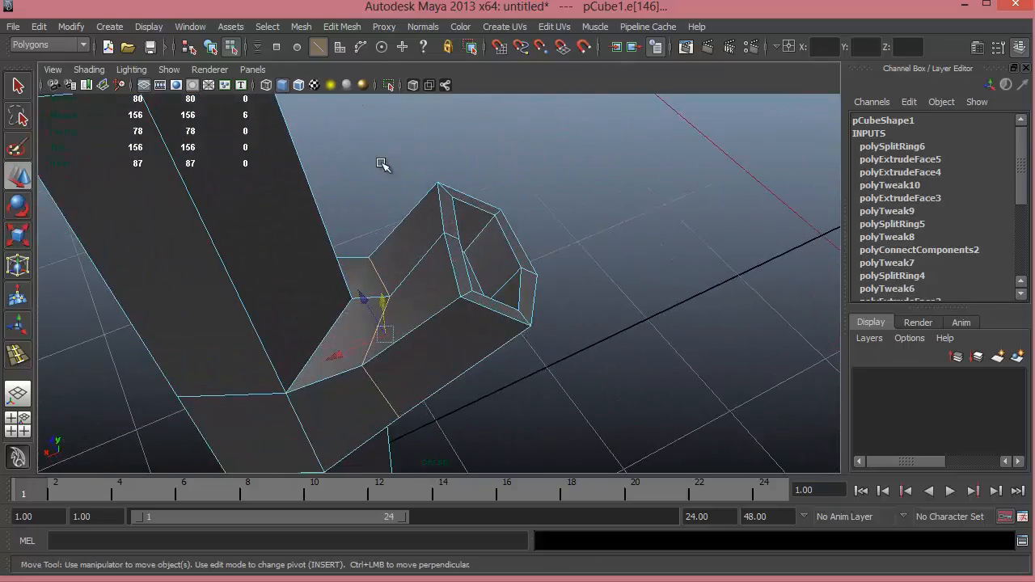
left_click(374, 179)
left_click(375, 297)
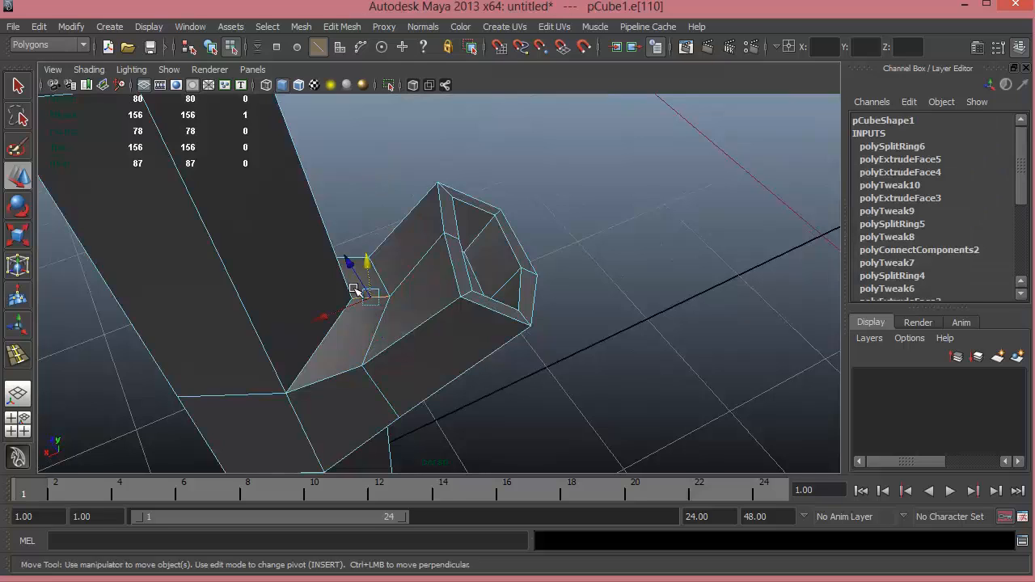
left_click_drag(348, 308, 187, 281)
Preview the tree as a smoothed mesh and examine the lower branch's hollow end up close
right_click_drag(188, 282, 113, 304, "alt")
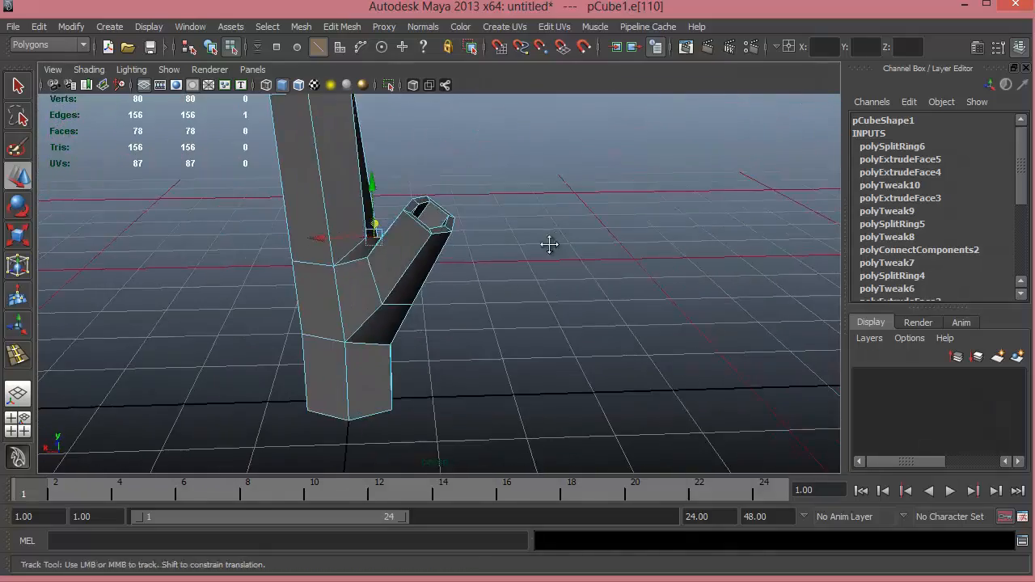
middle_click_drag(550, 243, 595, 226, "alt")
left_click_drag(579, 242, 449, 180, "alt")
middle_click_drag(369, 208, 408, 260, "alt")
left_click_drag(460, 314, 474, 342, "alt")
right_click_drag(473, 305, 393, 272)
key("3")
left_click(619, 370)
left_click_drag(394, 272, 594, 386, "alt")
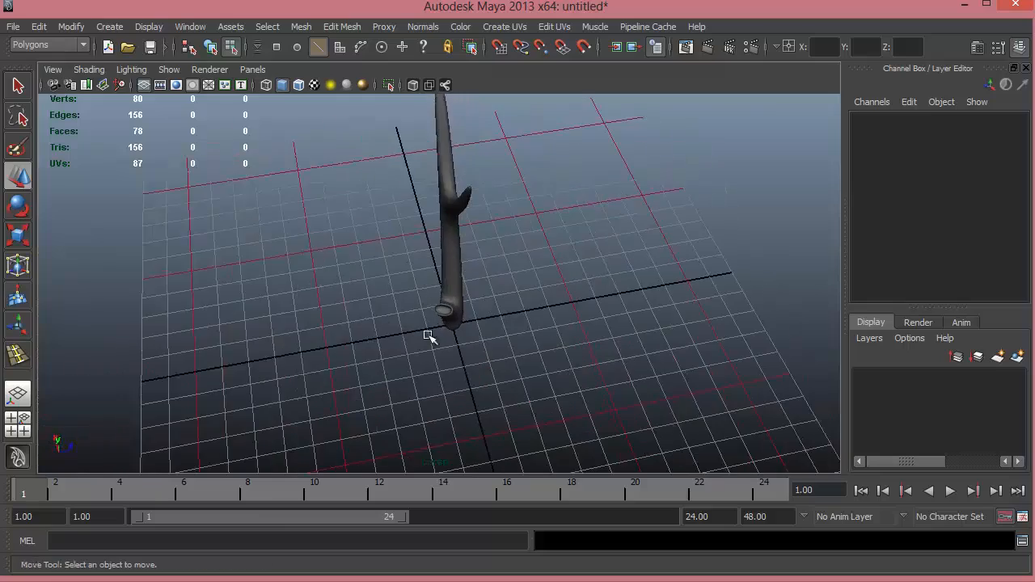
right_click_drag(428, 335, 622, 377, "alt")
middle_click_drag(409, 361, 428, 302, "alt")
right_click_drag(428, 303, 656, 321, "alt")
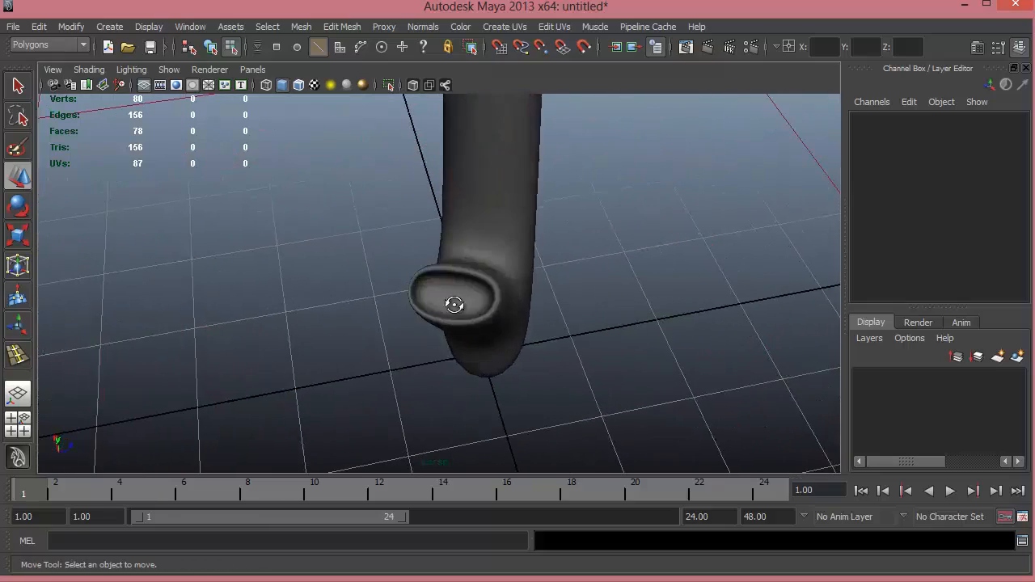
left_click_drag(458, 296, 472, 298, "alt")
right_click_drag(540, 332, 582, 335, "alt")
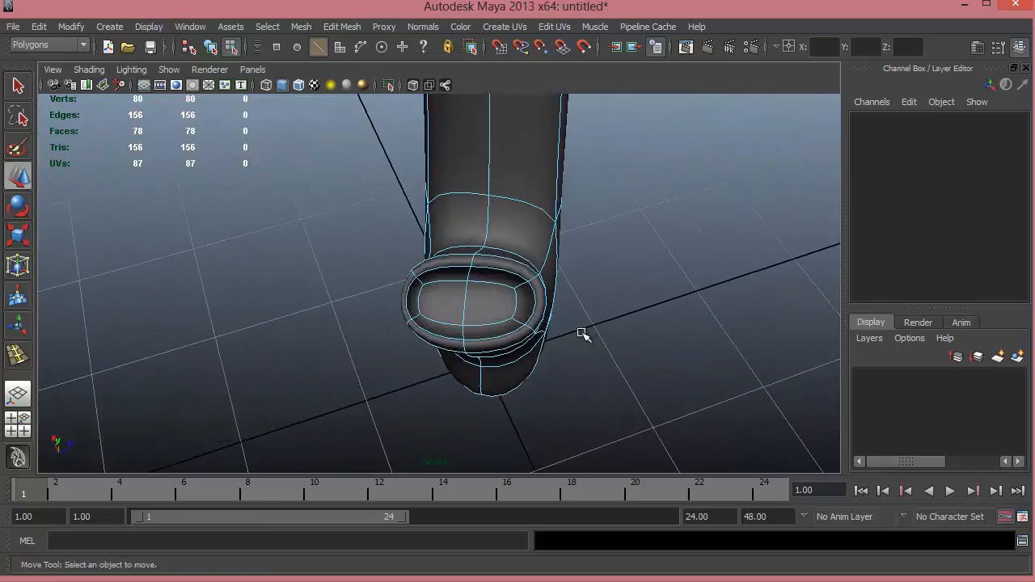
key("3")
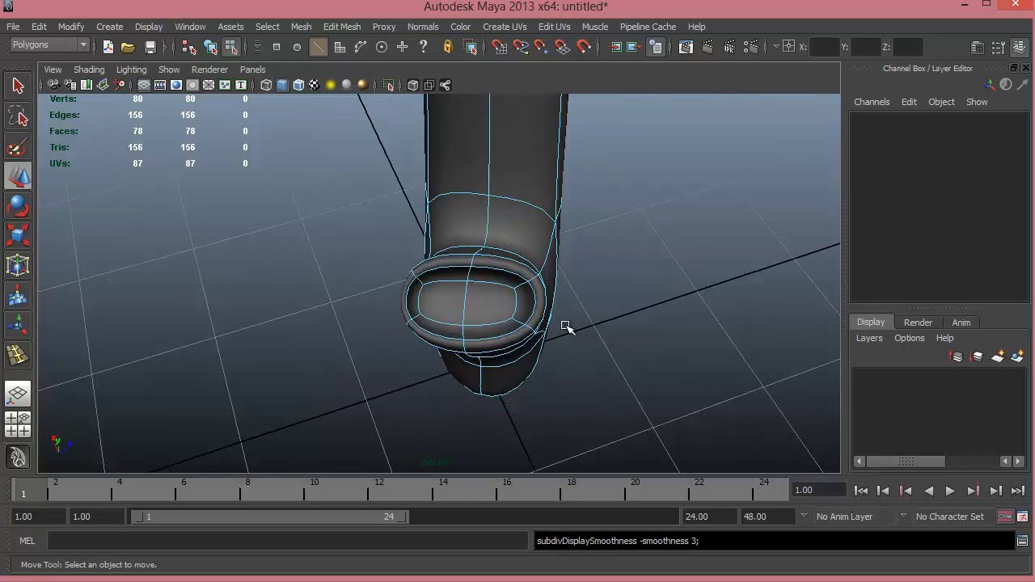
key("1")
Select the rim face and adjoining inner wall face on one side of the branch opening and move them to narrow it
left_click_drag(574, 323, 560, 277, "alt")
left_click(547, 297)
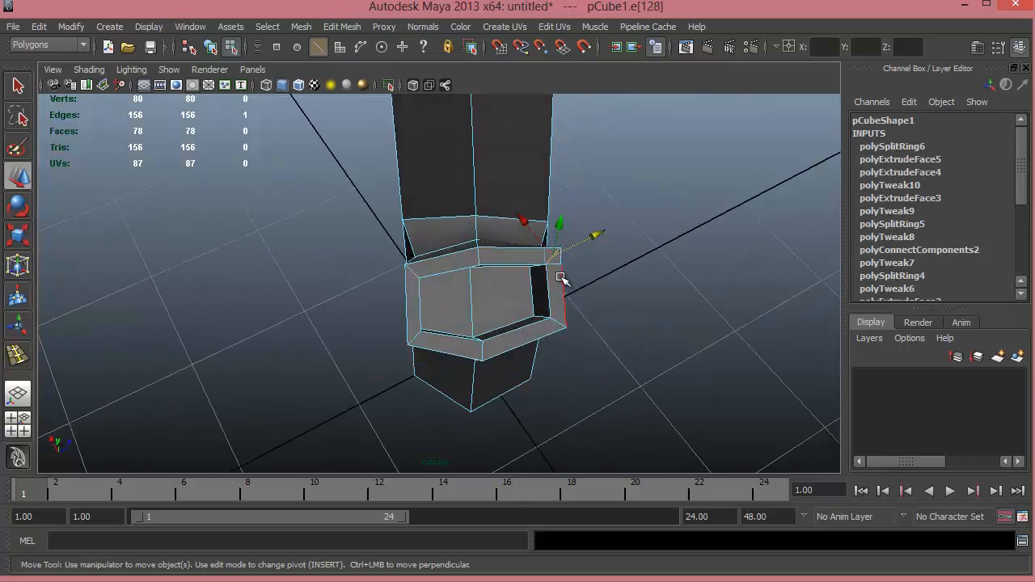
right_click_drag(559, 301, 553, 320)
left_click(547, 294)
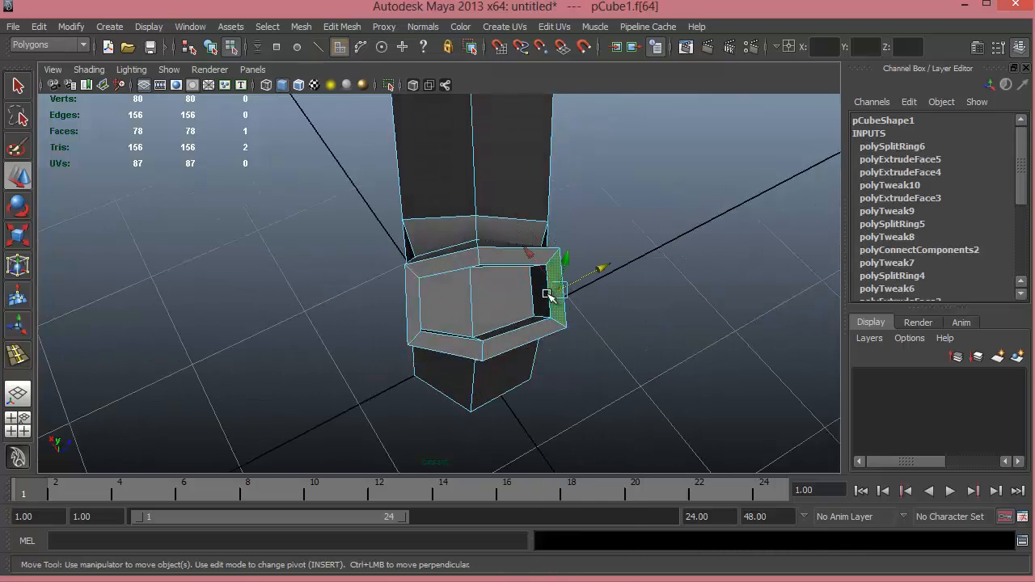
left_click_drag(576, 330, 590, 250, "alt")
left_click(749, 228)
left_click(566, 284)
left_click(565, 273, "shift")
mouse_move(517, 161)
left_mouse_down()
mouse_move(521, 154)
mouse_move(485, 307)
mouse_move(460, 259)
mouse_move(513, 159)
mouse_move(504, 152)
left_mouse_up()
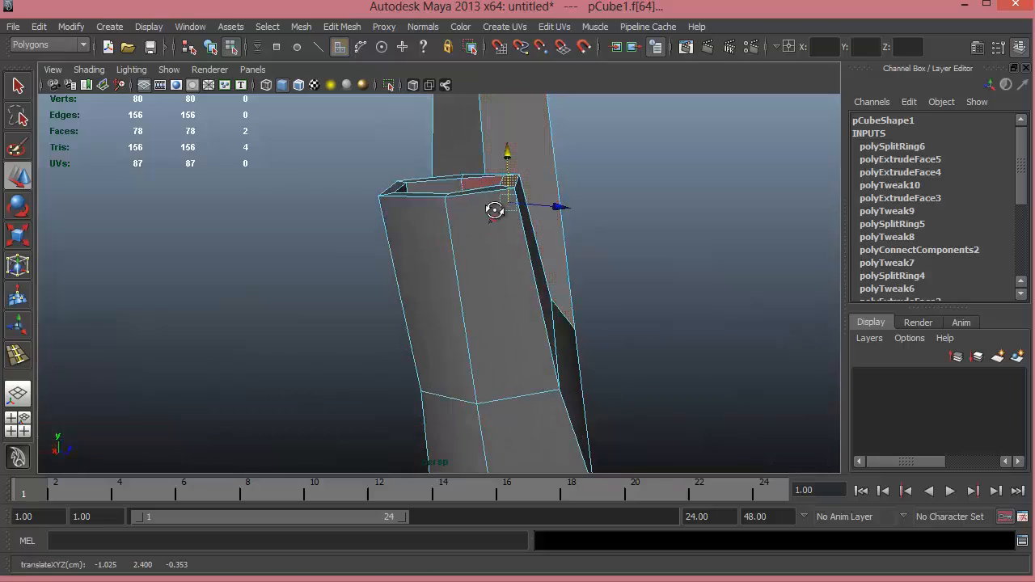
Select the rim face and inner wall face on the opening's opposite side and move them inward to round its outline
left_click_drag(493, 211, 372, 270, "alt")
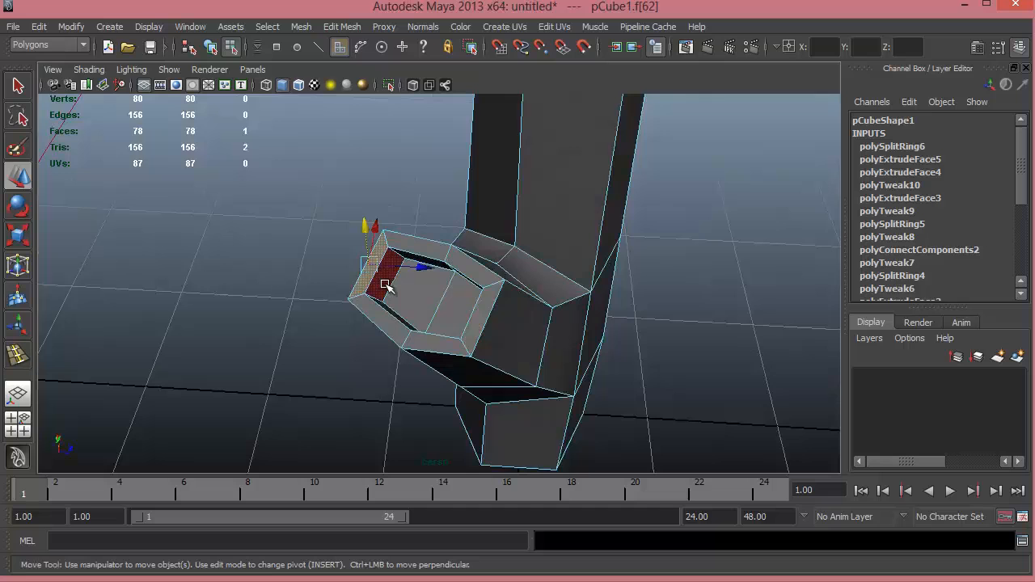
left_click(385, 285, "shift")
left_click_drag(416, 317, 530, 338, "alt")
left_click_drag(457, 276, 467, 274)
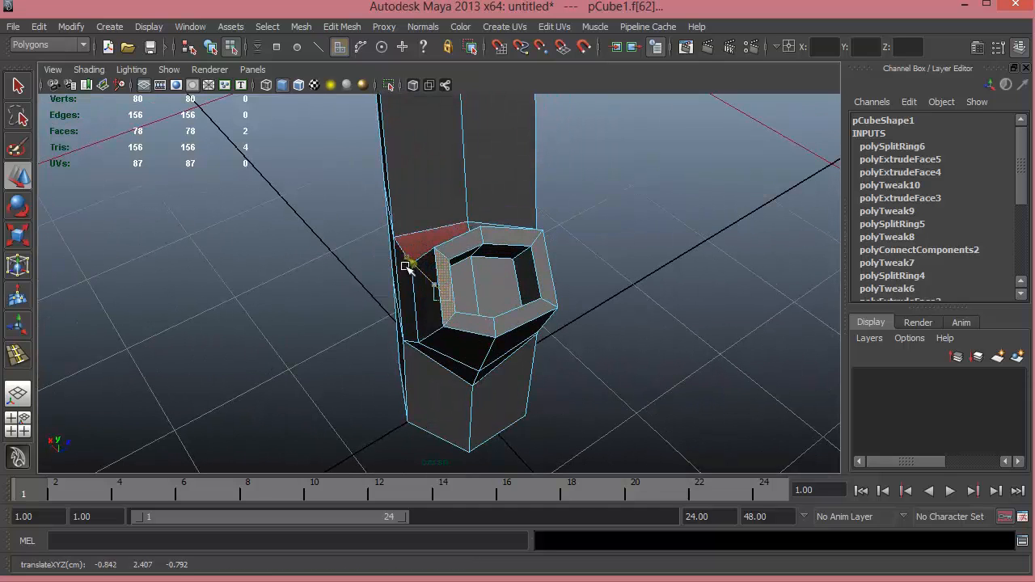
Check the reshaped branch opening in the smoothed preview and return to the unsmoothed display
left_click_drag(410, 281, 548, 300, "alt")
right_click_drag(548, 300, 542, 350)
key("3")
left_click(605, 304)
left_click_drag(548, 319, 470, 281, "alt")
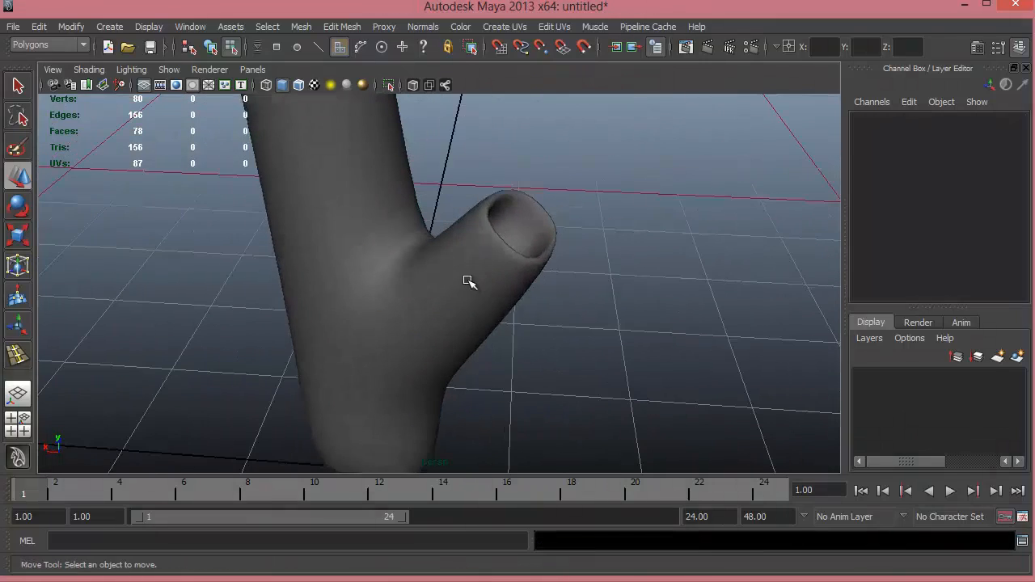
right_click_drag(467, 281, 476, 320)
key("1")
Insert an edge loop around the long trunk section between the upper and lower branches
left_click_drag(561, 277, 369, 220, "alt")
middle_click_drag(441, 280, 460, 330, "alt")
left_click_drag(461, 330, 474, 296, "alt")
middle_click_drag(517, 373, 572, 461, "alt")
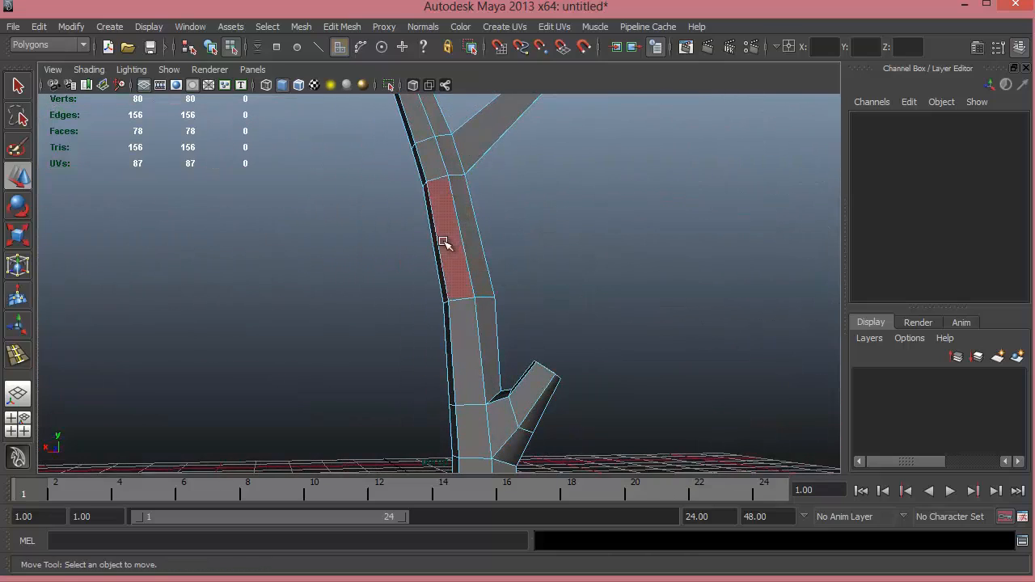
left_click_drag(444, 242, 420, 279, "alt")
left_click(17, 353)
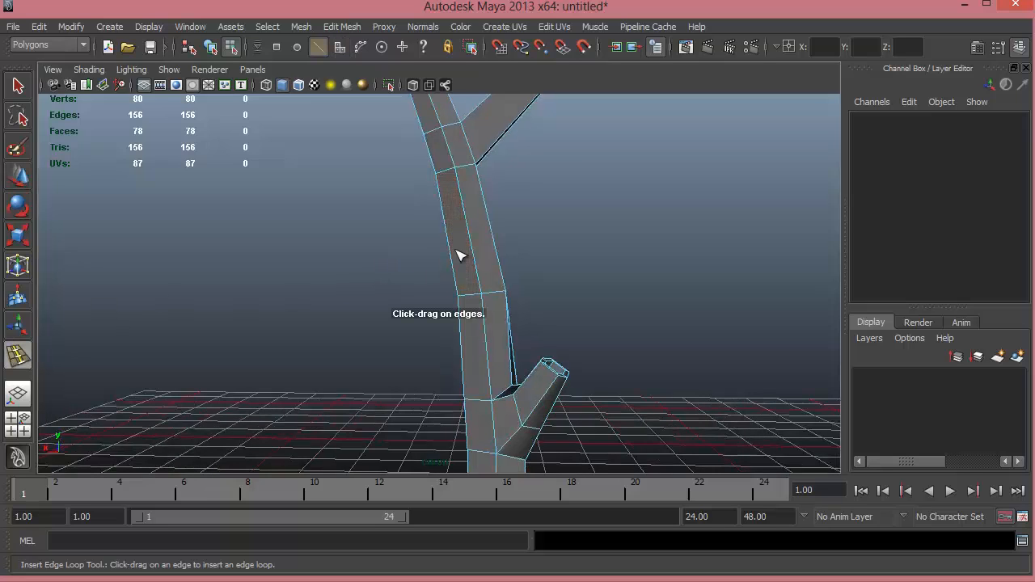
left_click_drag(473, 227, 473, 241)
left_click(475, 229)
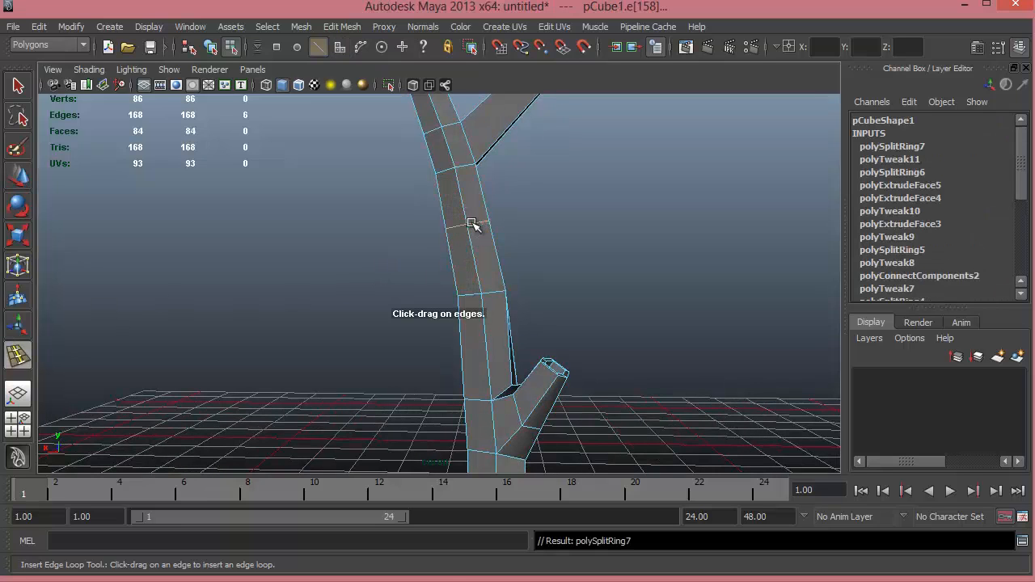
key("w")
left_click_drag(420, 227, 499, 218, "alt")
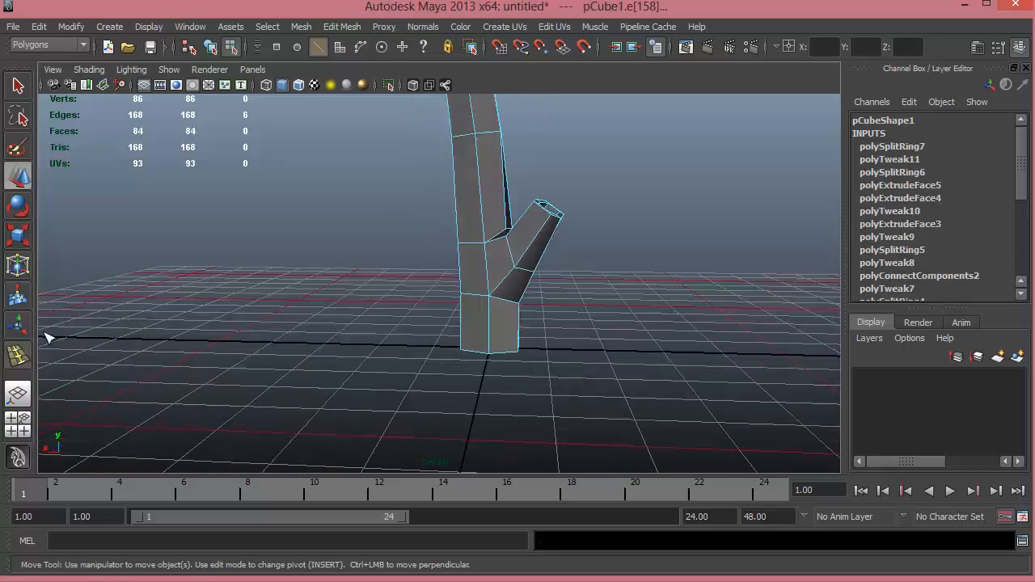
Insert an edge loop around the trunk just above the lower branch and shift it slightly sideways
left_click(18, 353)
left_click(482, 191)
key("w")
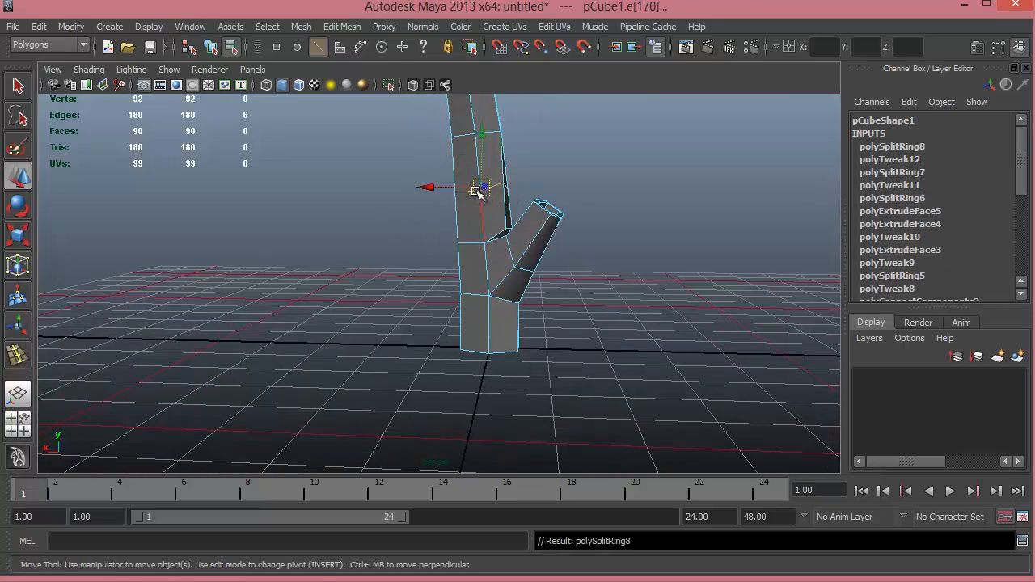
left_click_drag(415, 187, 422, 188)
Insert an edge loop around the trunk's base section below the lower branch and ready it for moving
left_click_drag(465, 222, 502, 256, "alt")
left_click(17, 361)
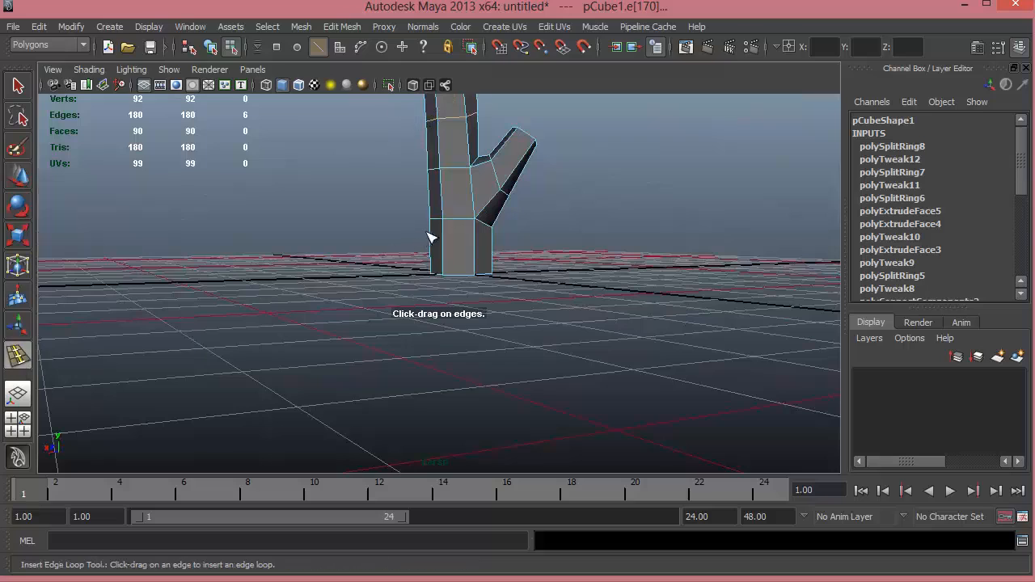
left_click(478, 255)
left_click_drag(478, 284, 620, 264, "alt")
key("w")
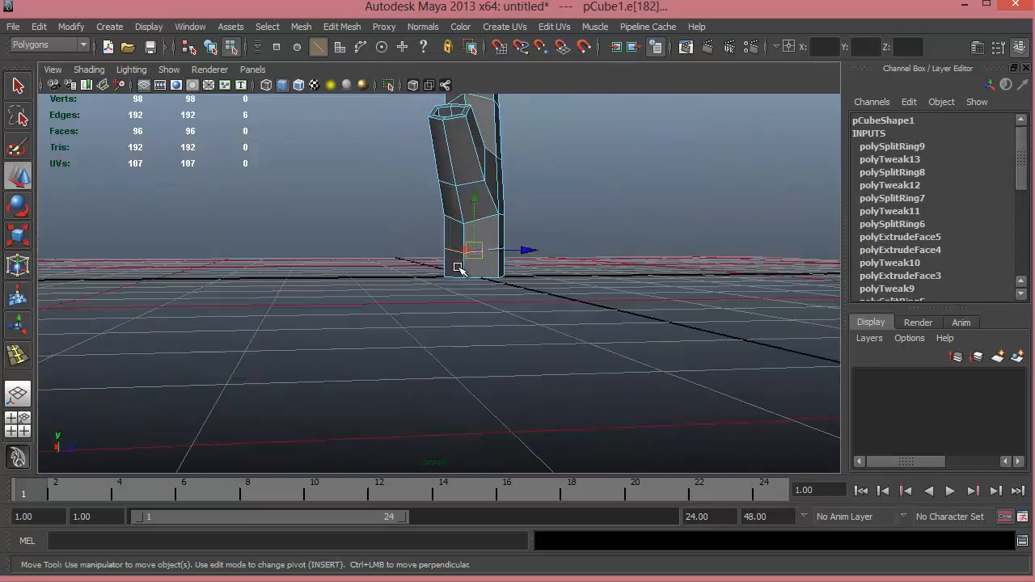
Select a side face in the lowest ring of the trunk's base and move it outward to flare the foot
left_click_drag(461, 270, 520, 272, "alt")
right_click(513, 266)
right_click_drag(512, 279, 514, 280)
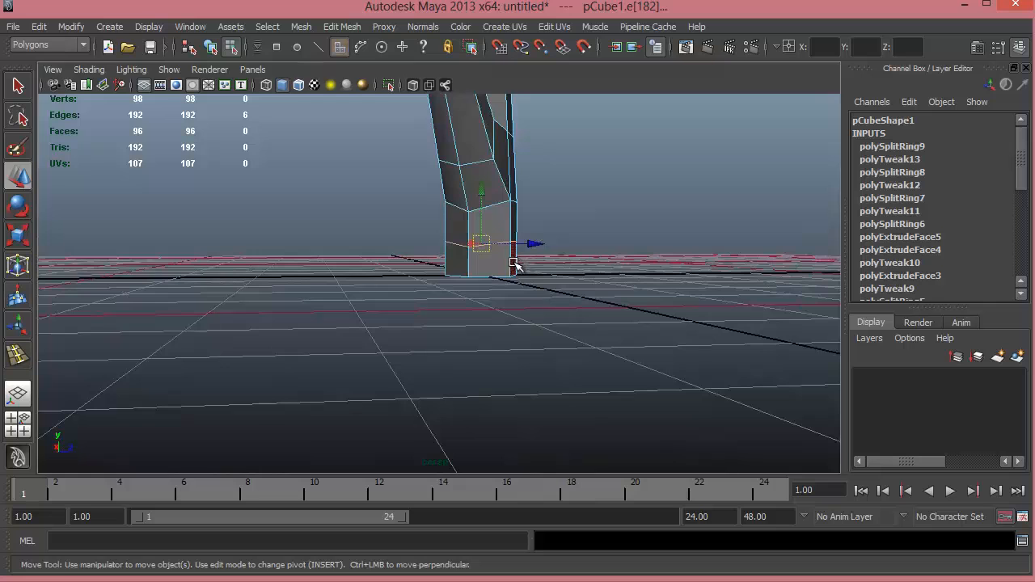
left_click(515, 265)
left_click_drag(515, 266, 475, 279, "alt")
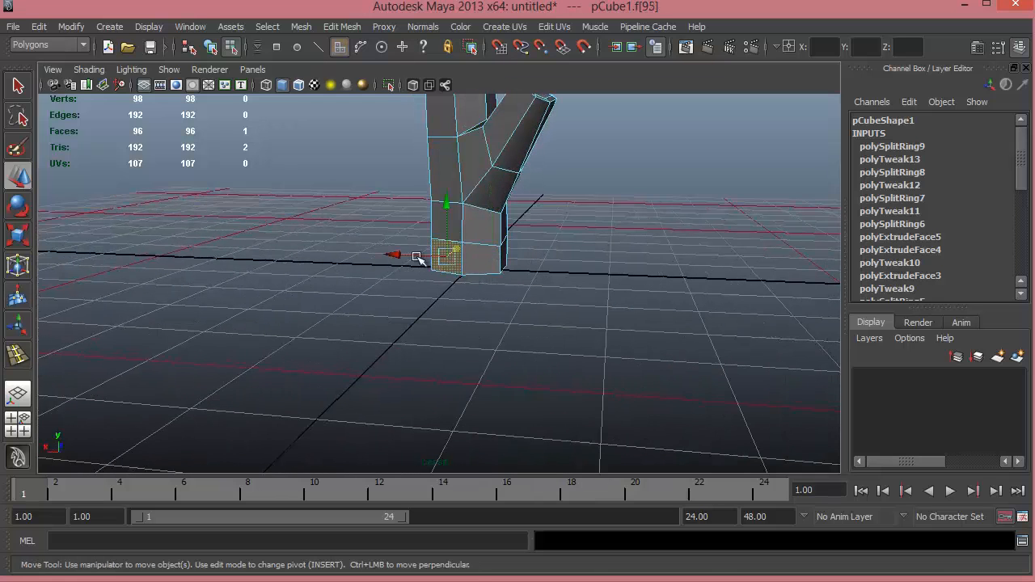
left_click_drag(411, 254, 436, 225, "alt")
Move a corner edge of the trunk's lowest ring sideways to widen the flared base
left_click_drag(479, 267, 457, 263, "alt")
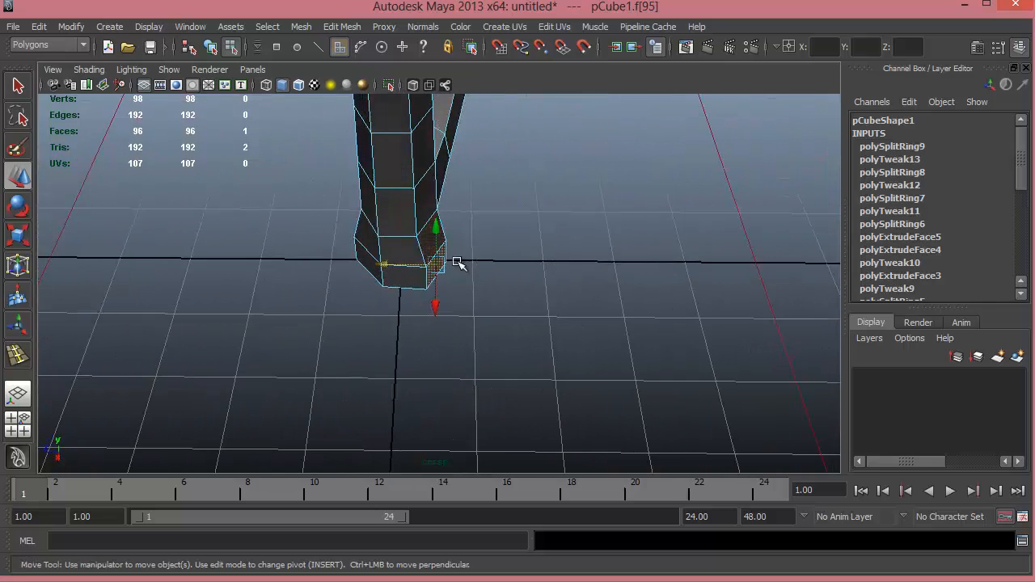
left_click(383, 274)
left_click_drag(366, 274, 360, 276)
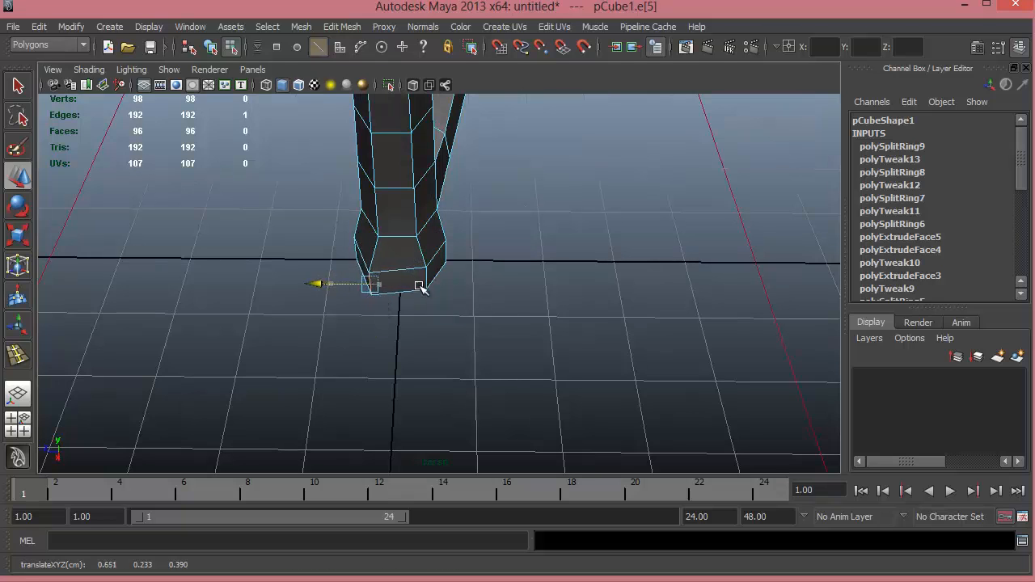
Insert an edge loop in the upper branch's section nearest the trunk and lower it to bend the branch
left_click_drag(420, 287, 571, 224, "alt")
right_click_drag(572, 224, 424, 234, "alt")
middle_click_drag(469, 266, 474, 307, "alt")
left_click_drag(474, 308, 461, 309, "alt")
right_click_drag(397, 248, 482, 219, "alt")
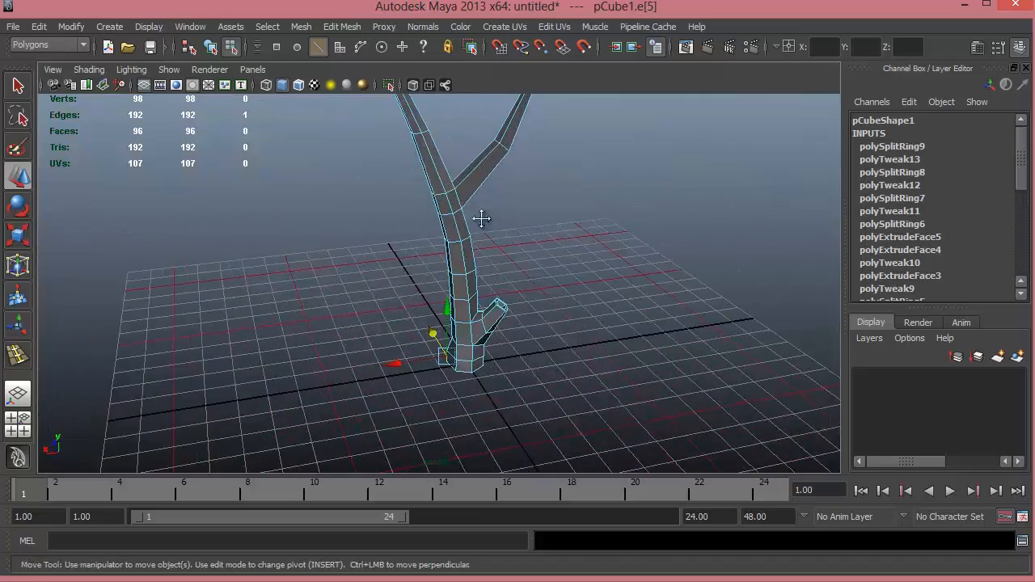
left_click_drag(482, 219, 412, 429, "alt")
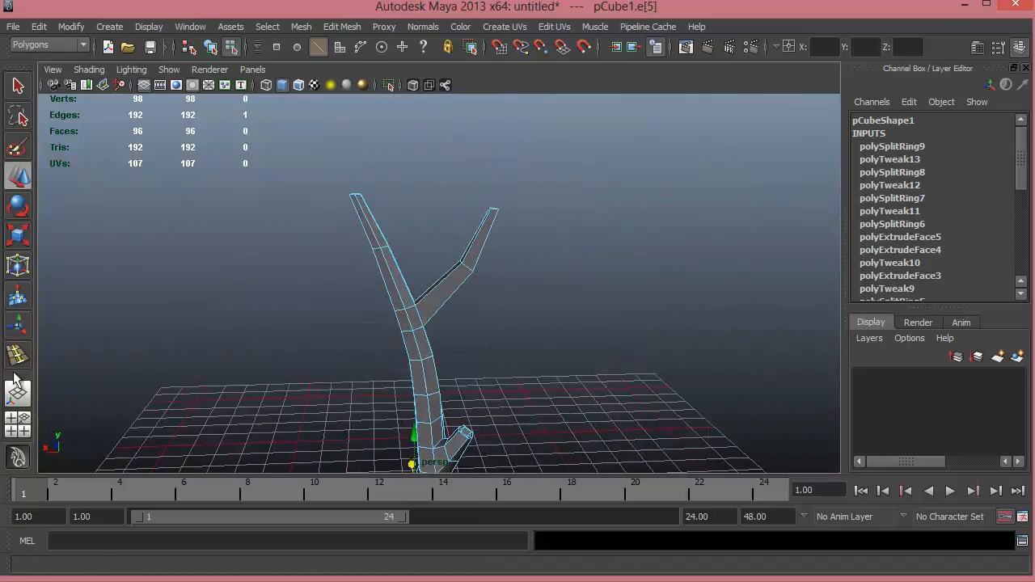
left_click(441, 295)
key("w")
left_click_drag(464, 316, 439, 247, "alt")
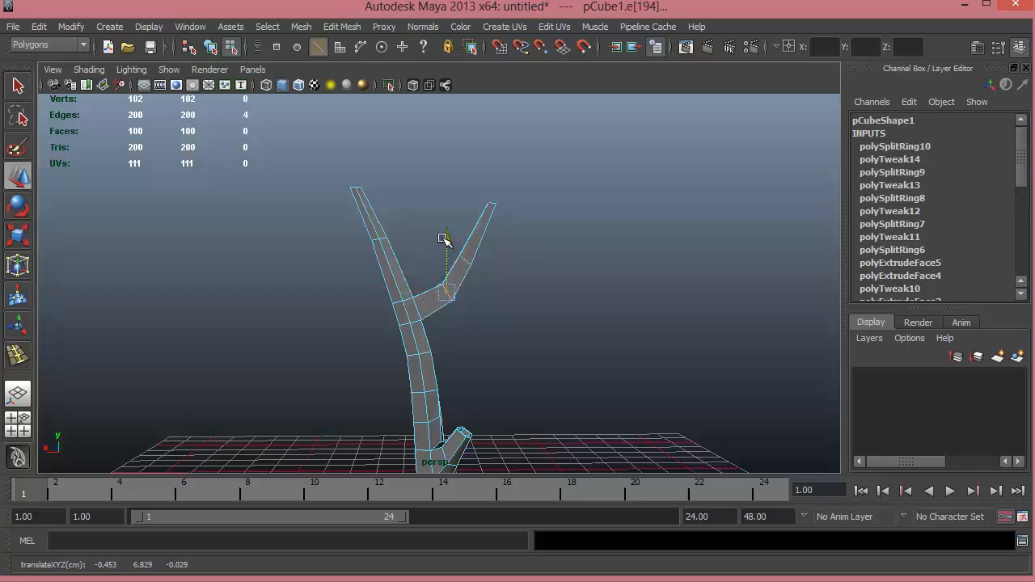
Insert an edge loop in the upper branch's tip section and shift it slightly outward, away from the trunk
left_click(18, 356)
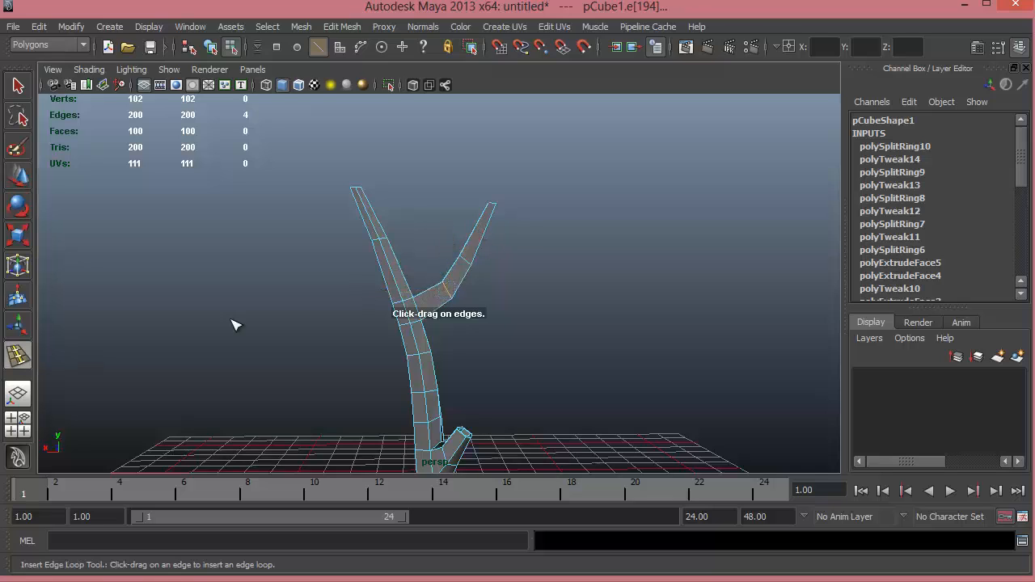
left_click(484, 234)
key("w")
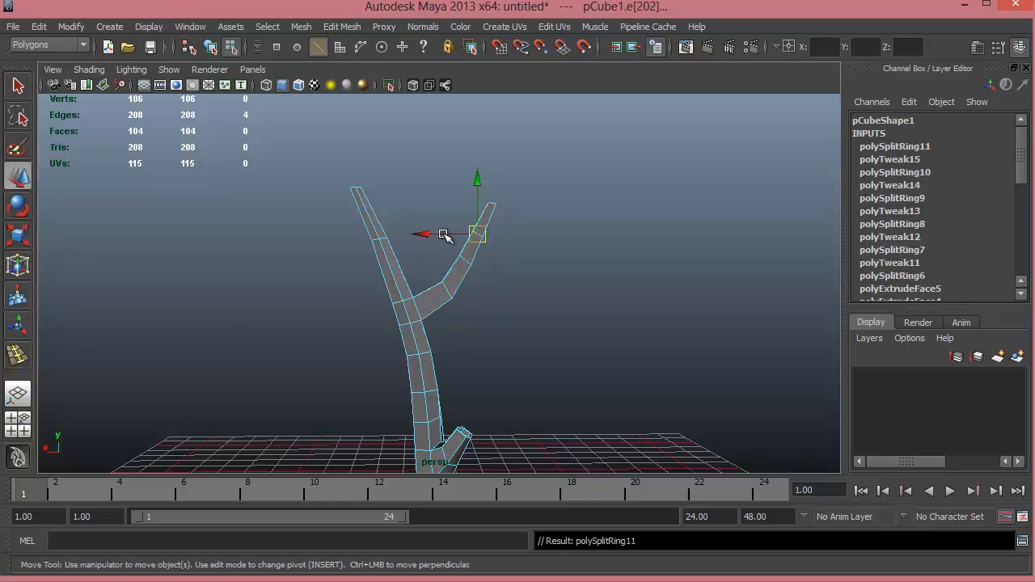
left_click_drag(444, 234, 447, 236)
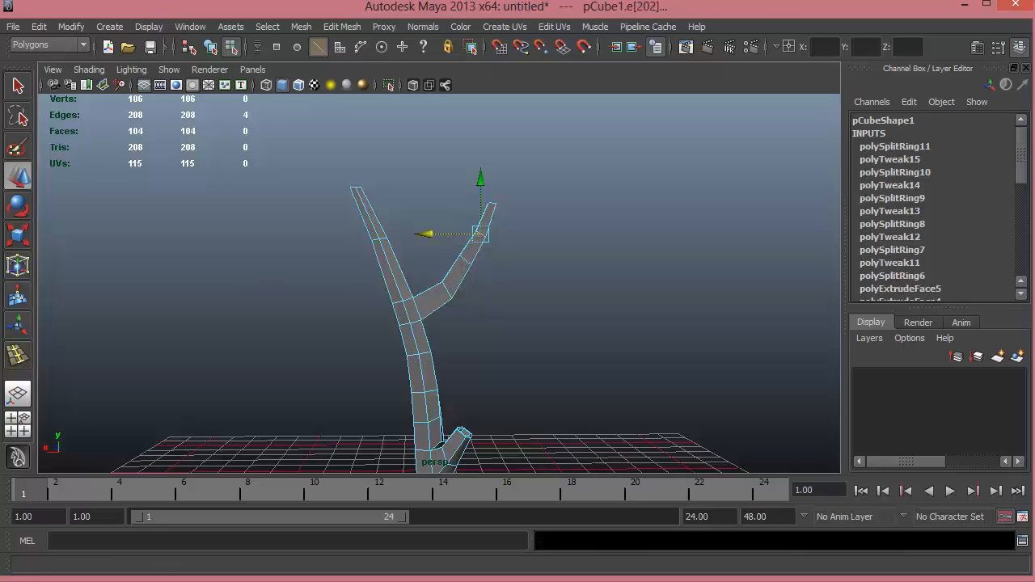
Insert an edge loop around the trunk just above the upper branch and shift it slightly toward the branch side
left_click(17, 356)
left_click(396, 273)
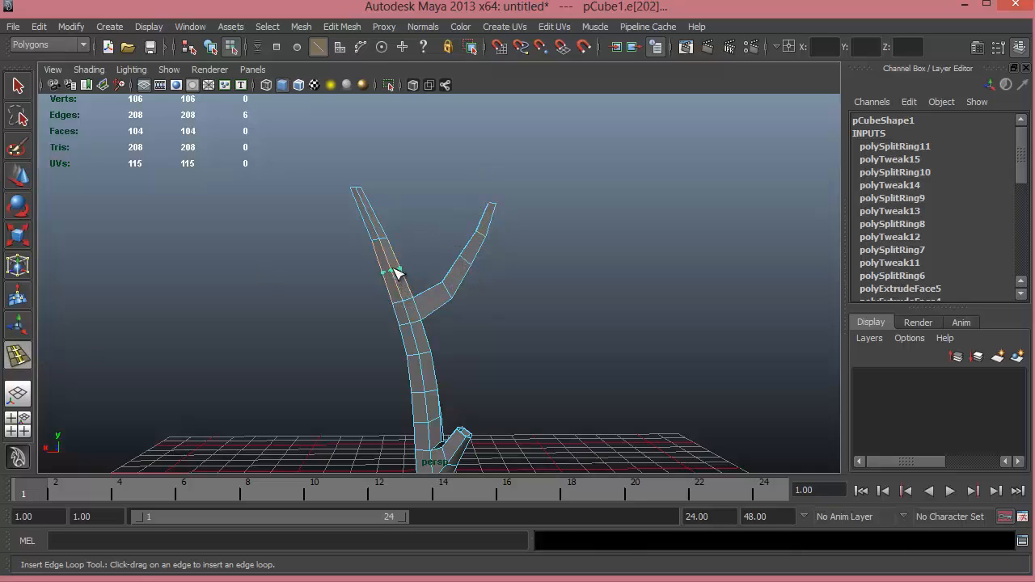
key("w")
left_click_drag(352, 272, 355, 273)
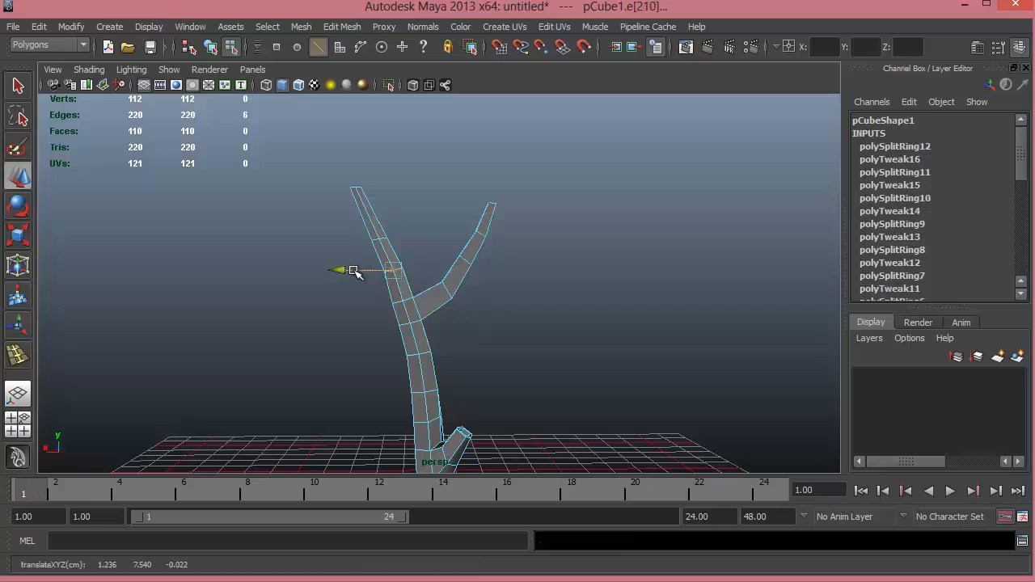
Insert an edge loop in the trunk's top section and shift the existing loop below it sideways toward the upper branch
left_click(20, 356)
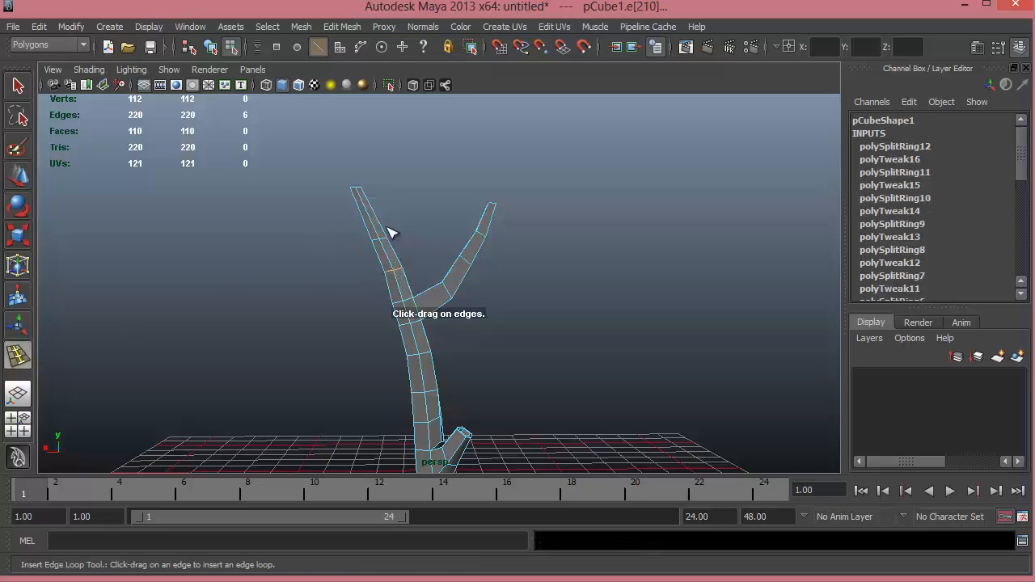
left_click(370, 216)
key("w")
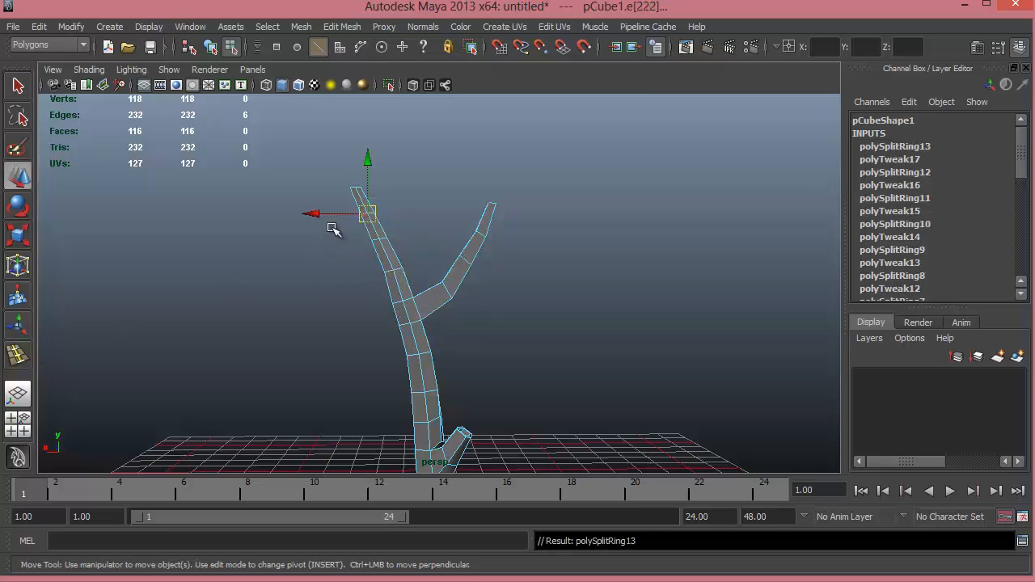
left_click_drag(314, 210, 353, 239)
left_click(340, 271)
double_click(376, 239)
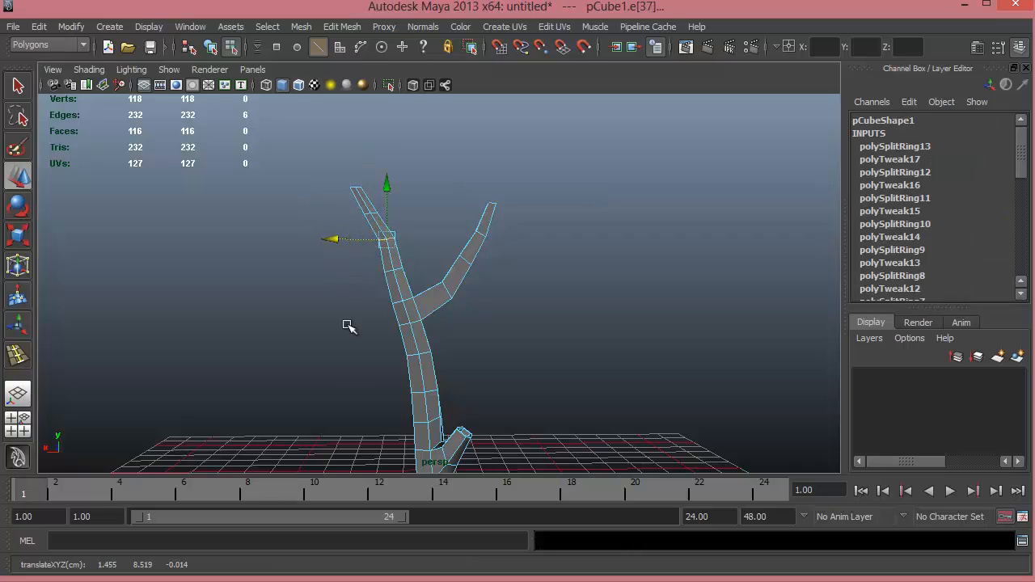
Insert an edge loop around the outer section of the lower branch near its hollowed tip
left_click_drag(348, 325, 462, 329, "alt")
scroll(557, 349, "up", 8)
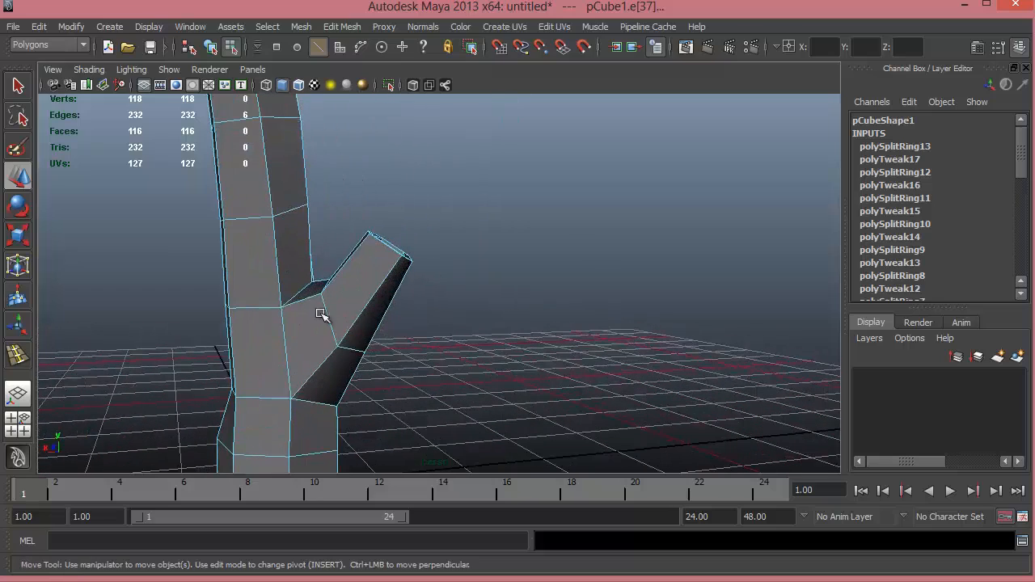
left_click(23, 353)
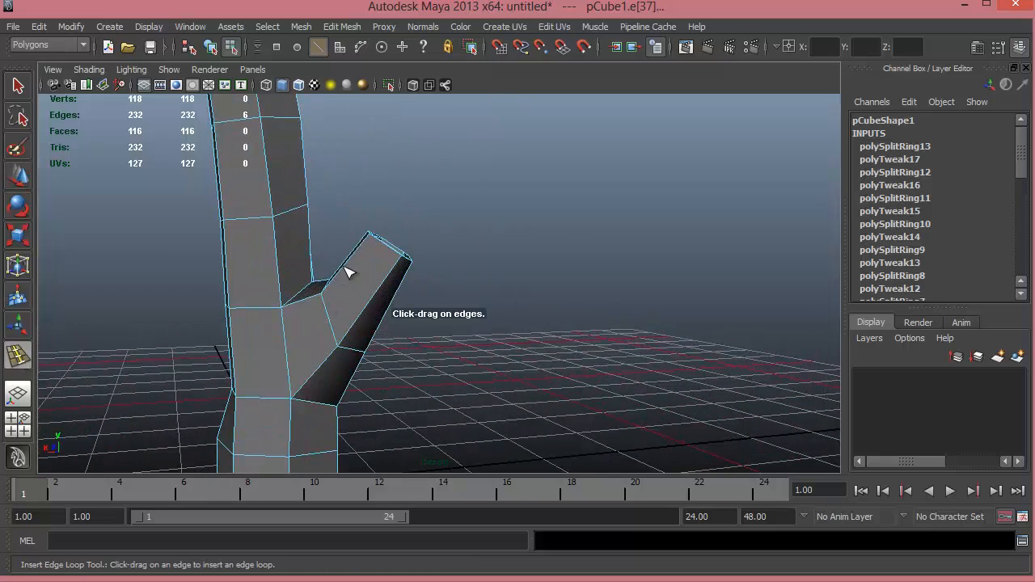
left_click_drag(358, 250, 374, 272)
key("r")
Select the ring of side faces around the trunk's base and turn off Keep Faces Together
left_click_drag(434, 316, 439, 370, "alt")
right_click_drag(439, 370, 439, 342)
left_click(429, 395)
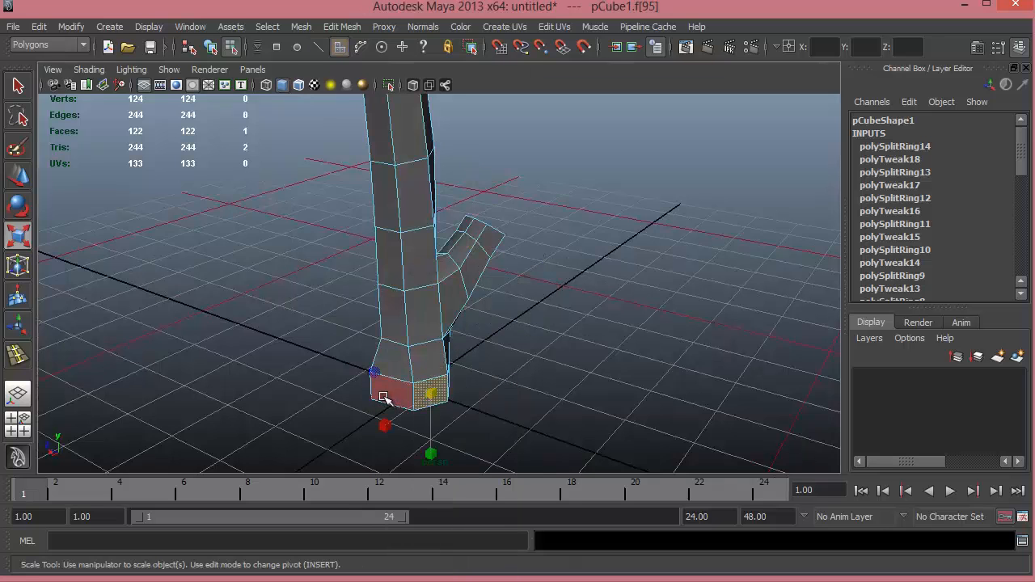
left_click(384, 398, "shift")
left_click_drag(384, 398, 705, 404, "alt")
left_click(493, 364, "shift")
left_click(469, 366, "shift")
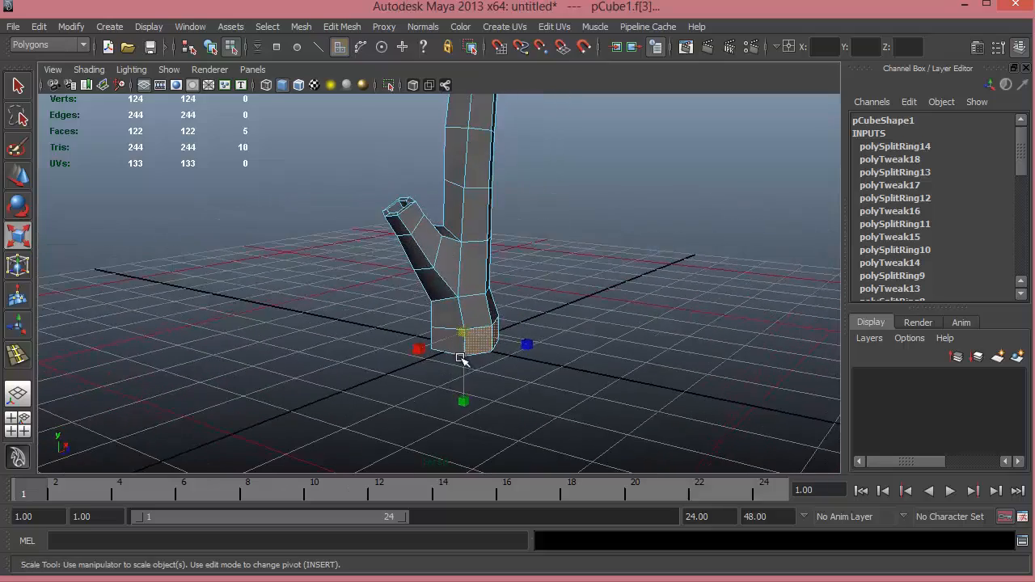
left_click_drag(420, 373, 381, 351, "alt")
left_click(385, 356, "shift")
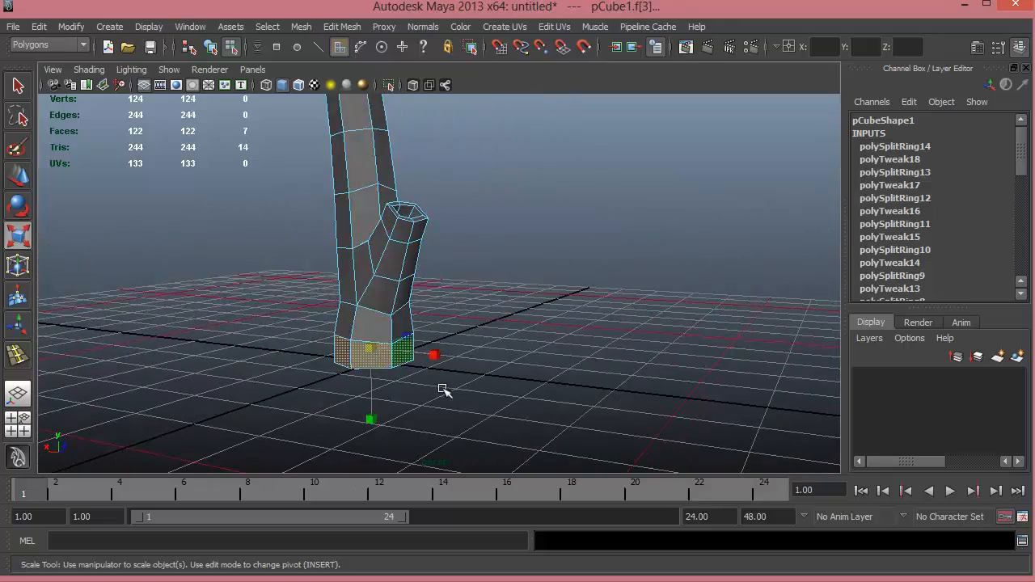
left_click_drag(440, 388, 489, 403, "alt")
left_click(342, 27)
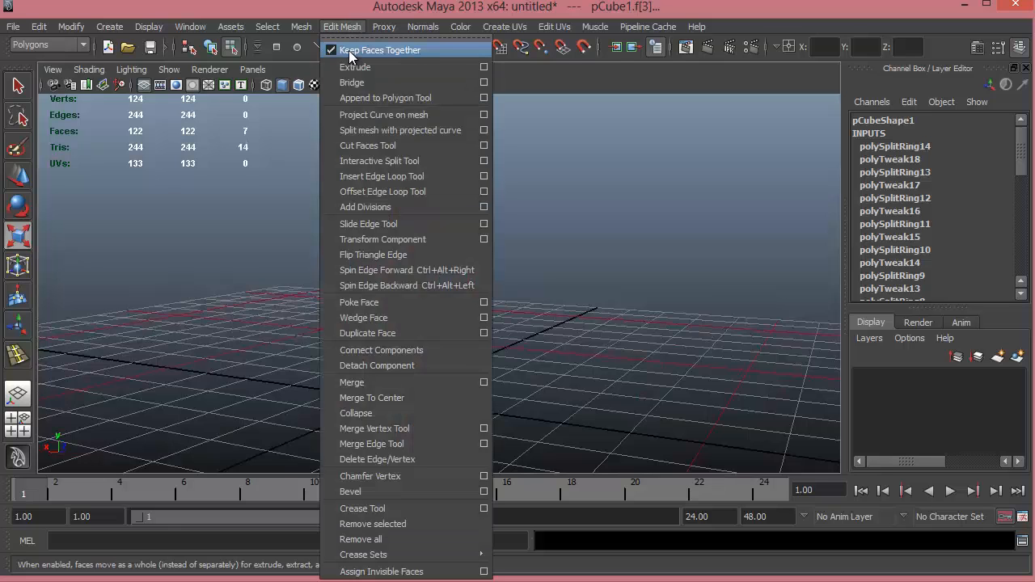
left_click(349, 50)
left_click_drag(522, 358, 491, 333, "alt")
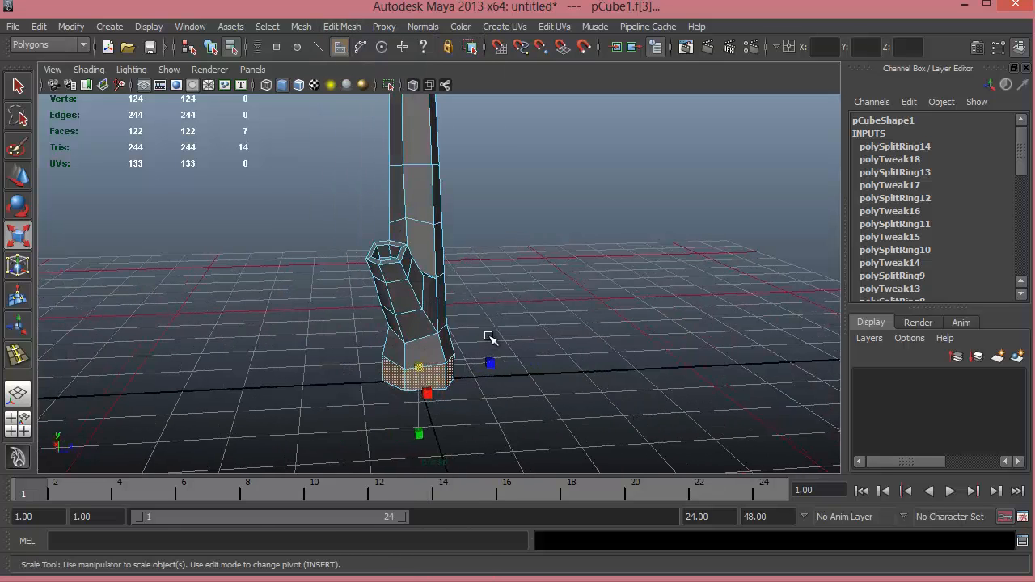
right_click_drag(490, 333, 518, 374, "shift")
left_click_drag(494, 394, 512, 396, "alt")
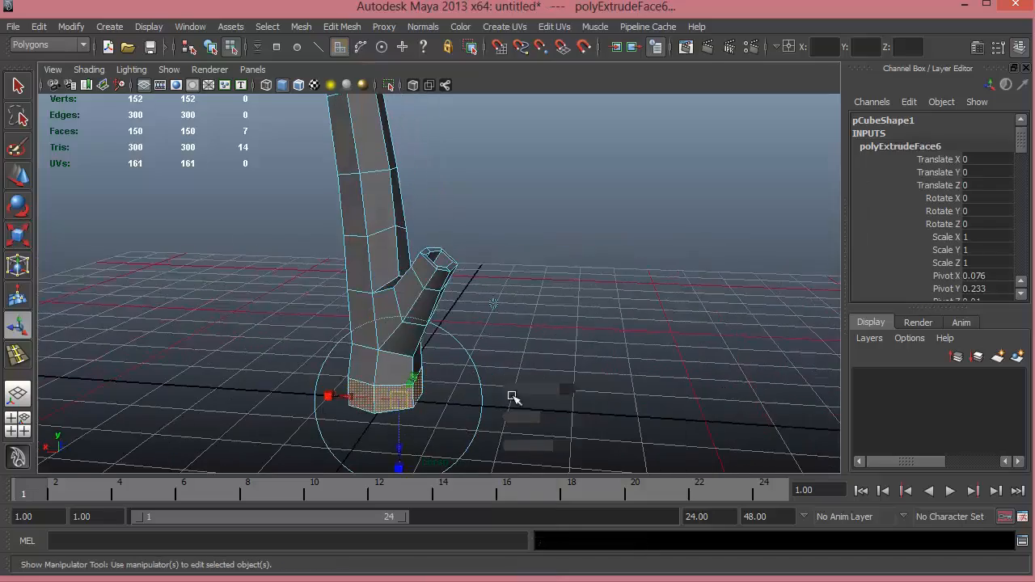
left_click_drag(418, 407, 234, 312, "alt")
key("ctrl+z")
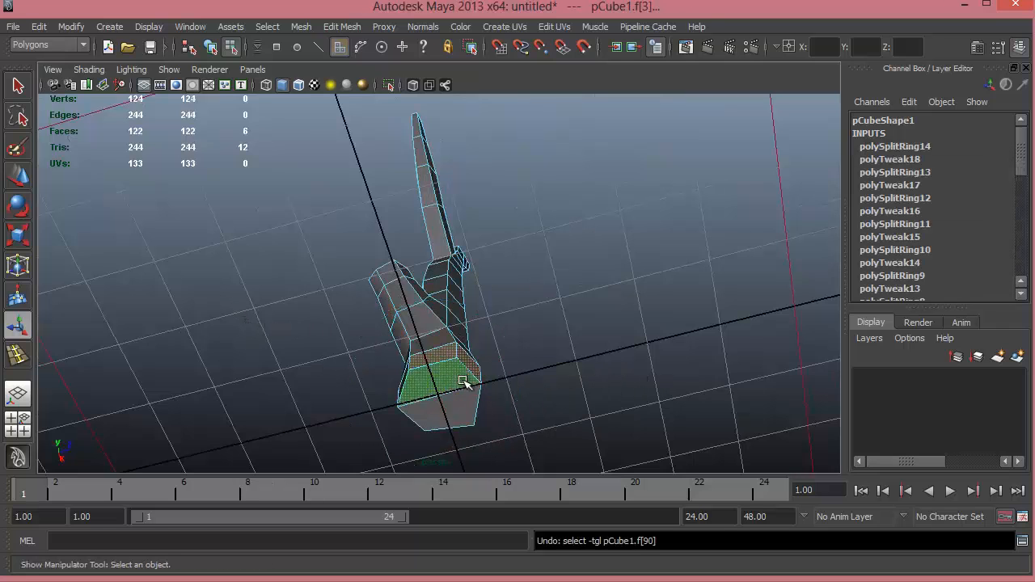
Reduce the selection to the six side faces of the trunk's base and extrude them outward as separate roots
left_click_drag(513, 436, 564, 442, "alt")
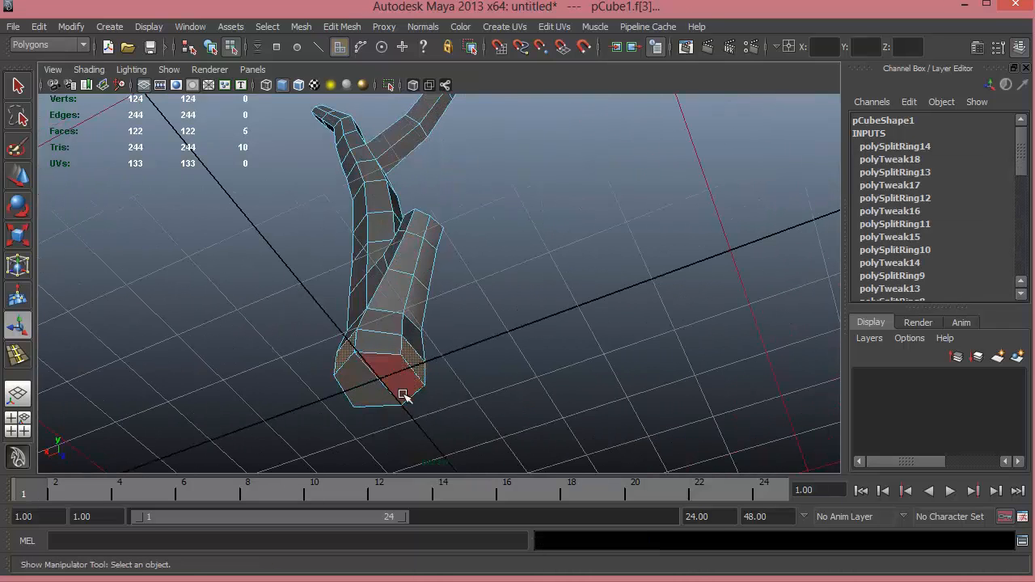
left_click_drag(511, 393, 384, 381, "alt")
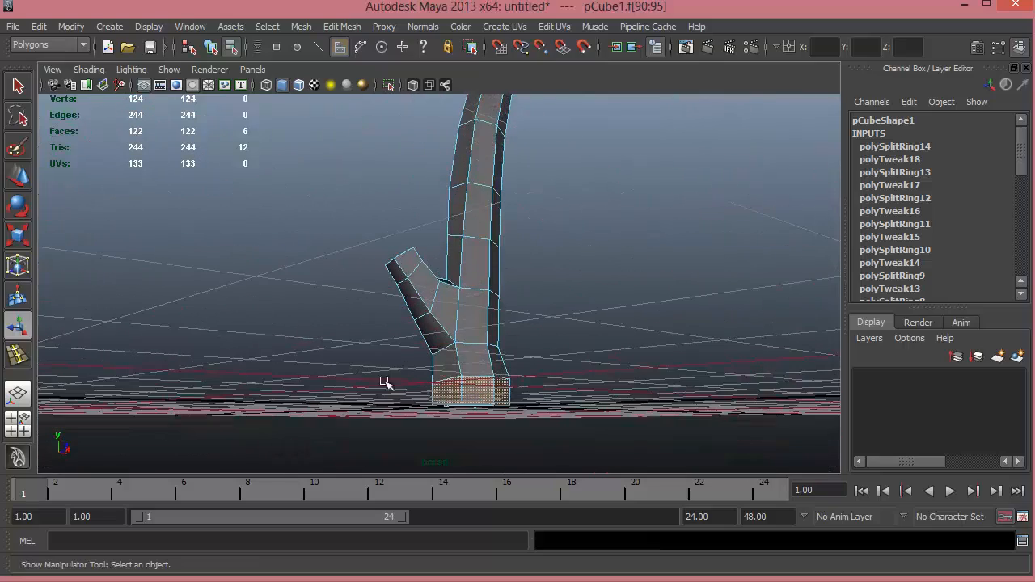
right_click_drag(579, 305, 588, 342, "shift")
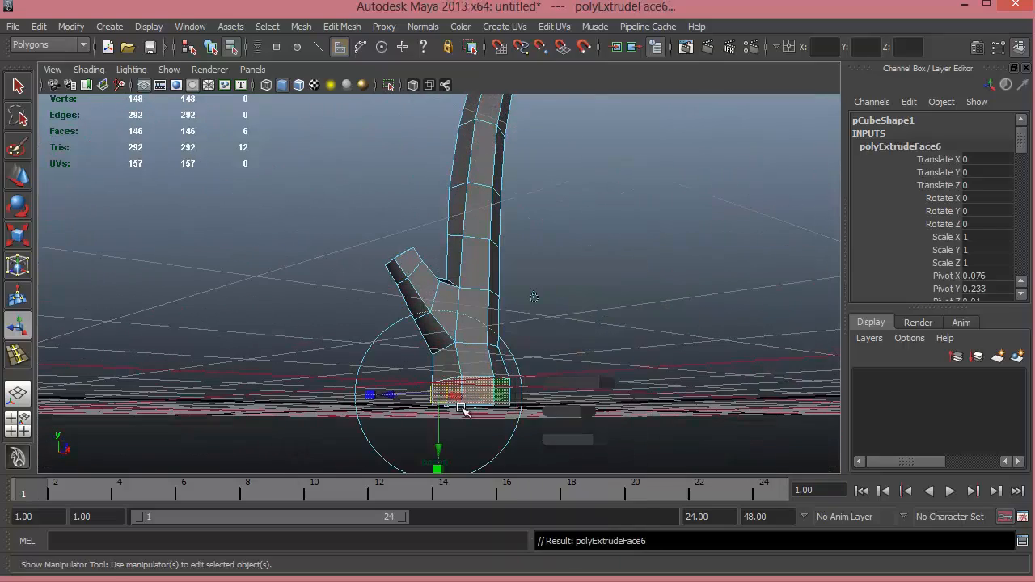
left_click_drag(462, 411, 332, 386, "alt")
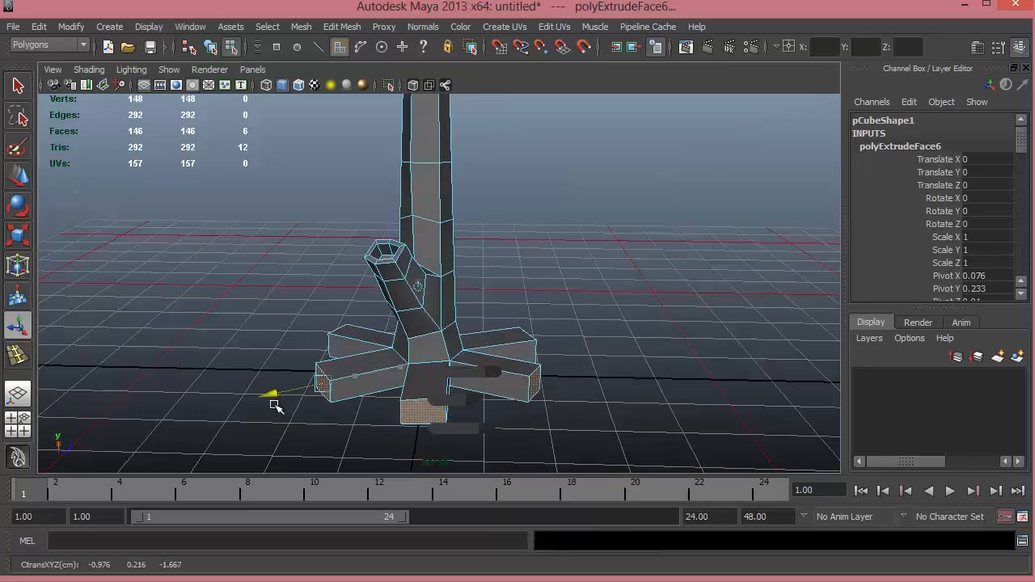
Scale down the end faces of the six extruded roots so that each root tapers outward
left_click_drag(275, 406, 393, 428, "alt")
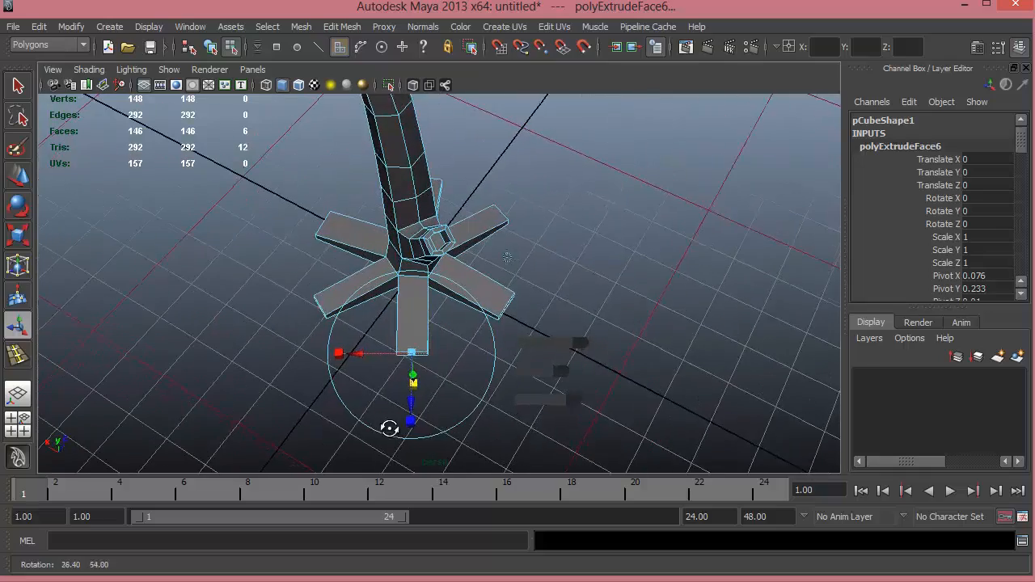
left_click_drag(340, 357, 390, 364)
left_click_drag(489, 335, 685, 269, "alt")
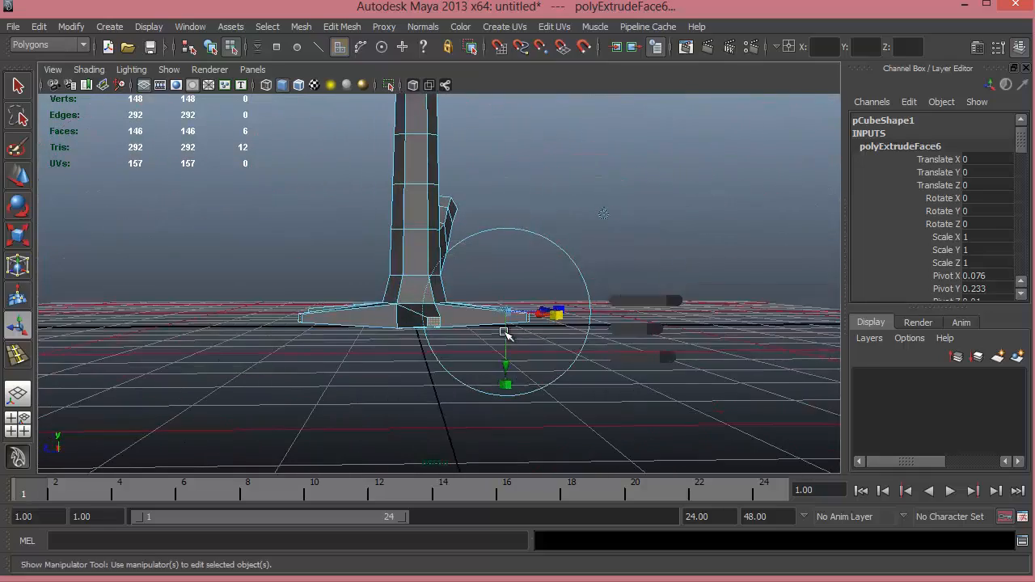
Raise the six root end faces slightly in the side view to bring them closer to ground level
middle_click_drag(506, 335, 512, 296, "alt")
key("w")
left_click_drag(442, 272, 404, 234, "alt")
key("space")
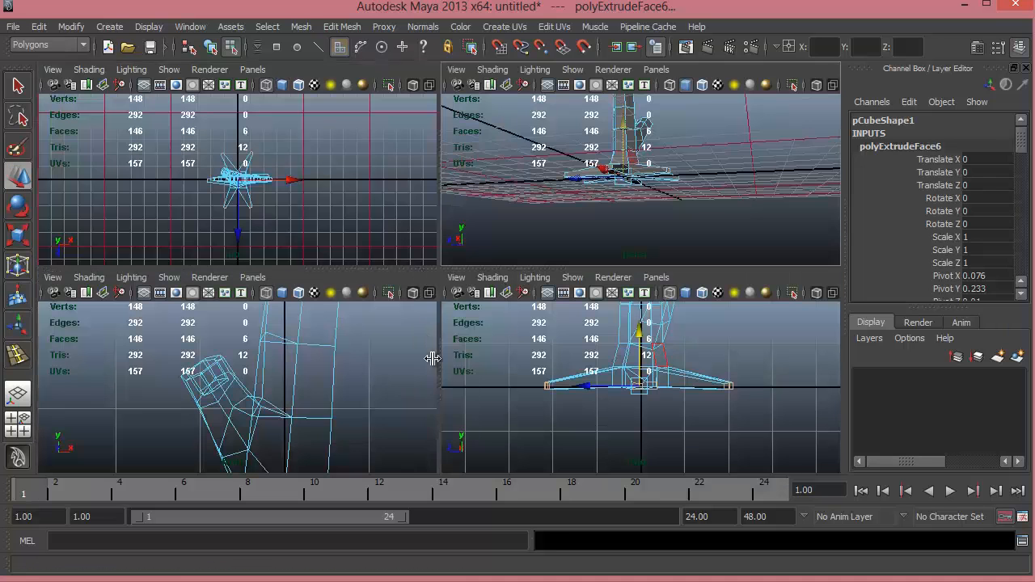
key("space")
right_click_drag(479, 350, 588, 352, "alt")
middle_click_drag(525, 368, 492, 374, "alt")
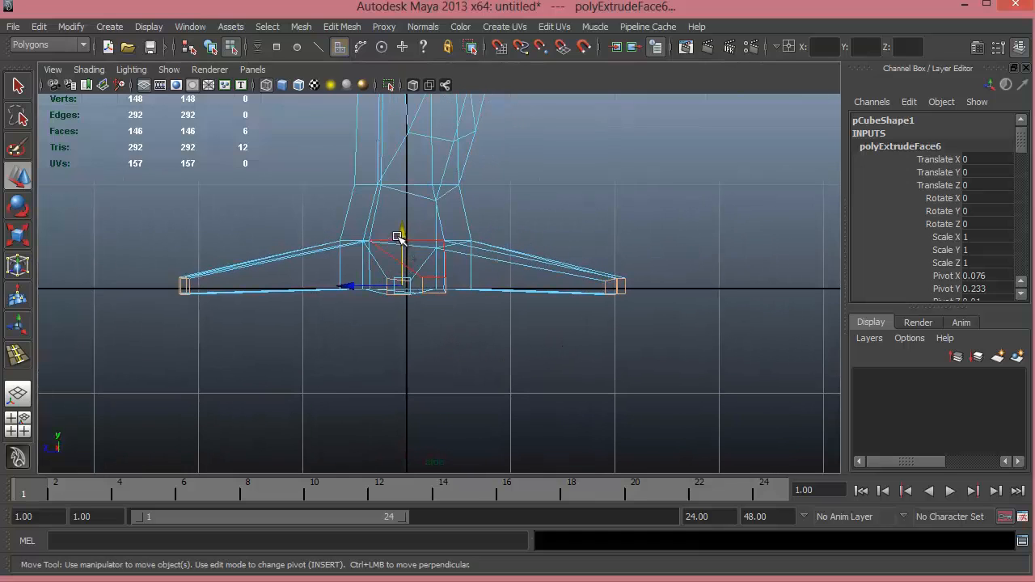
left_click(401, 235)
key("ctrl+z")
left_click_drag(403, 234, 401, 232)
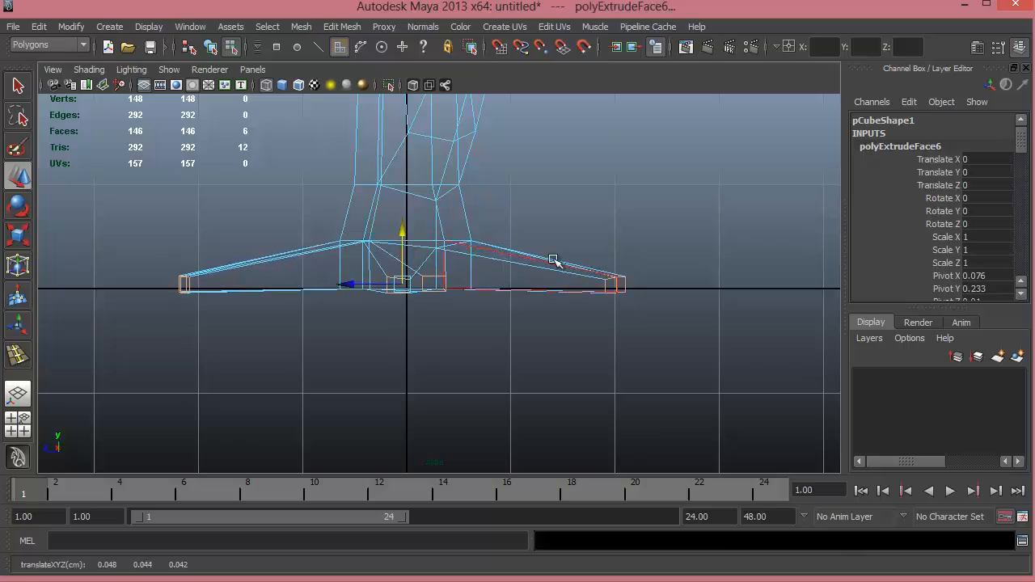
Select the vertex pair between two neighbouring roots at the trunk's base and shift it sideways in the perspective view
key("space")
key("space")
left_click_drag(508, 219, 507, 270, "alt")
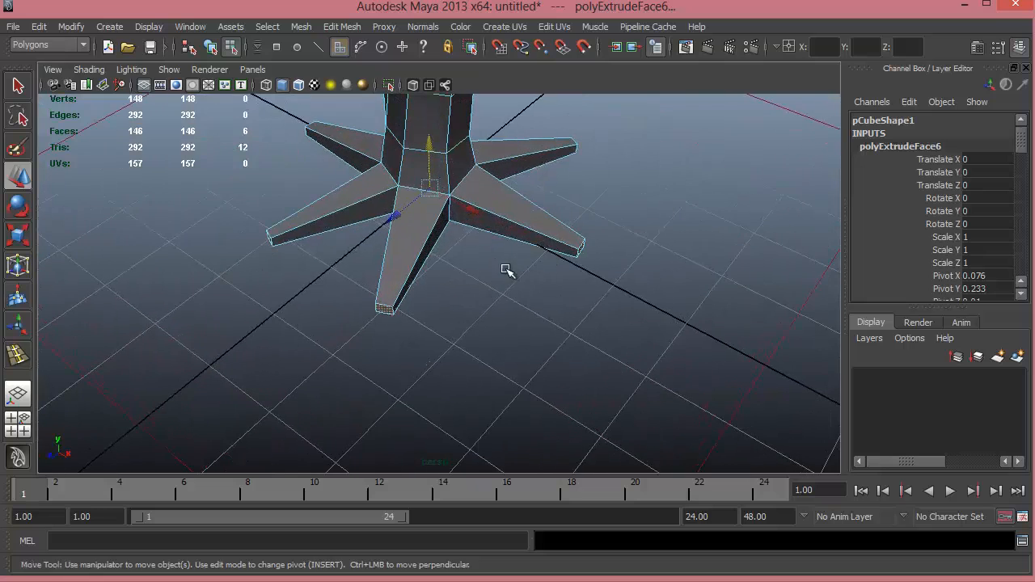
left_click(507, 270)
left_click_drag(499, 204, 450, 241, "alt")
key("F9")
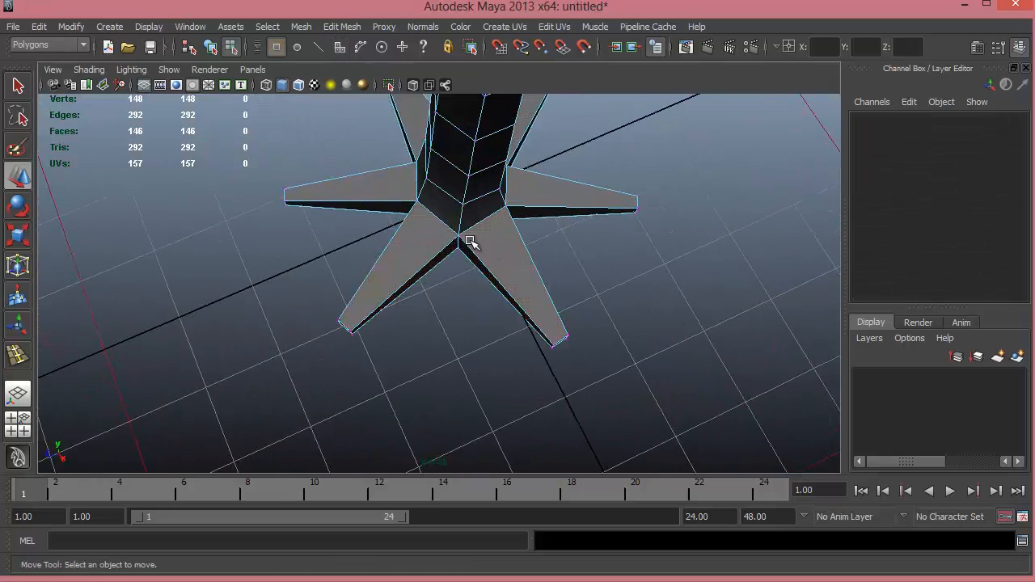
left_click(478, 260)
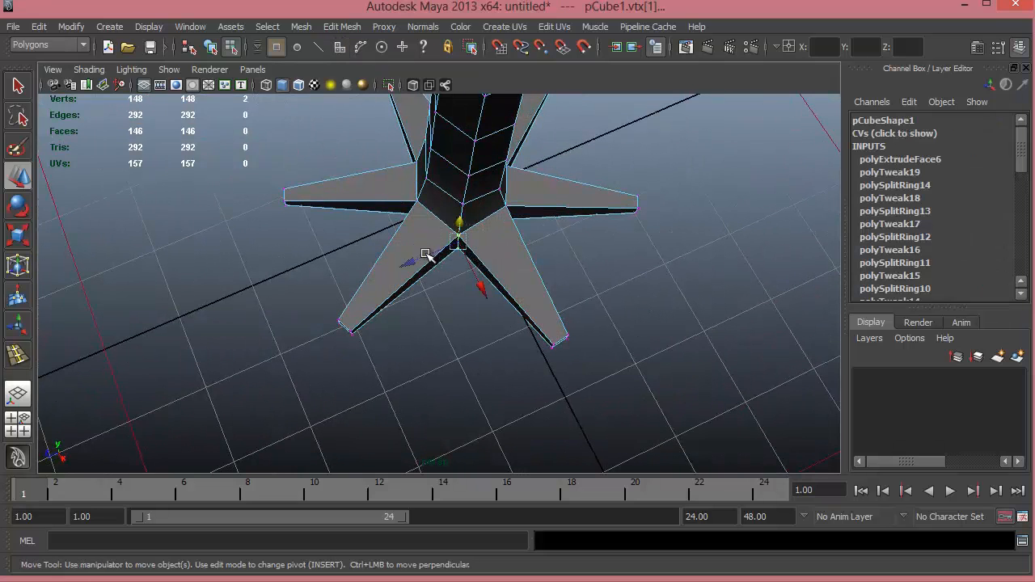
left_click_drag(427, 254, 411, 267)
middle_click_drag(454, 278, 475, 263, "alt")
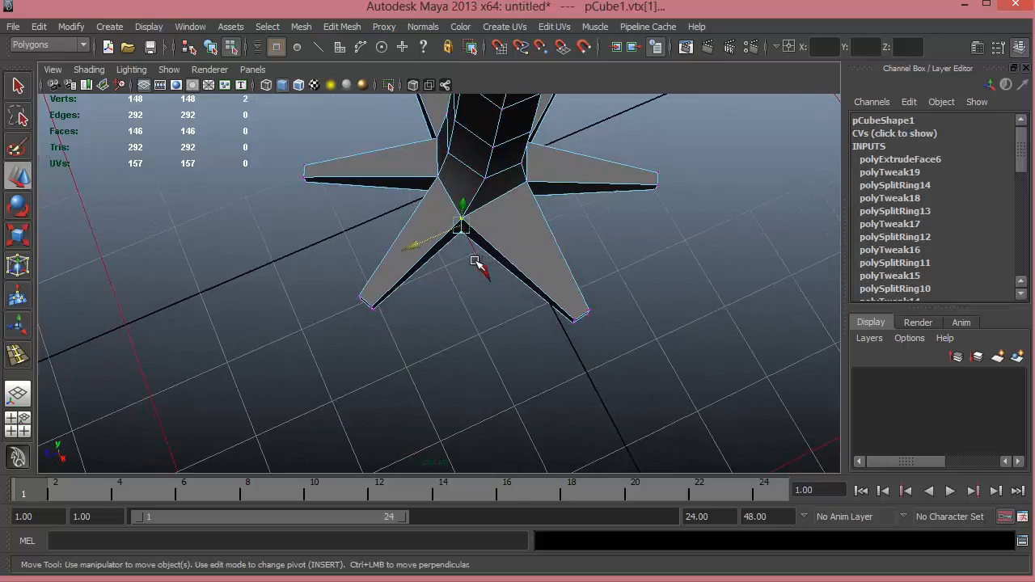
left_click(479, 272)
key("ctrl+z")
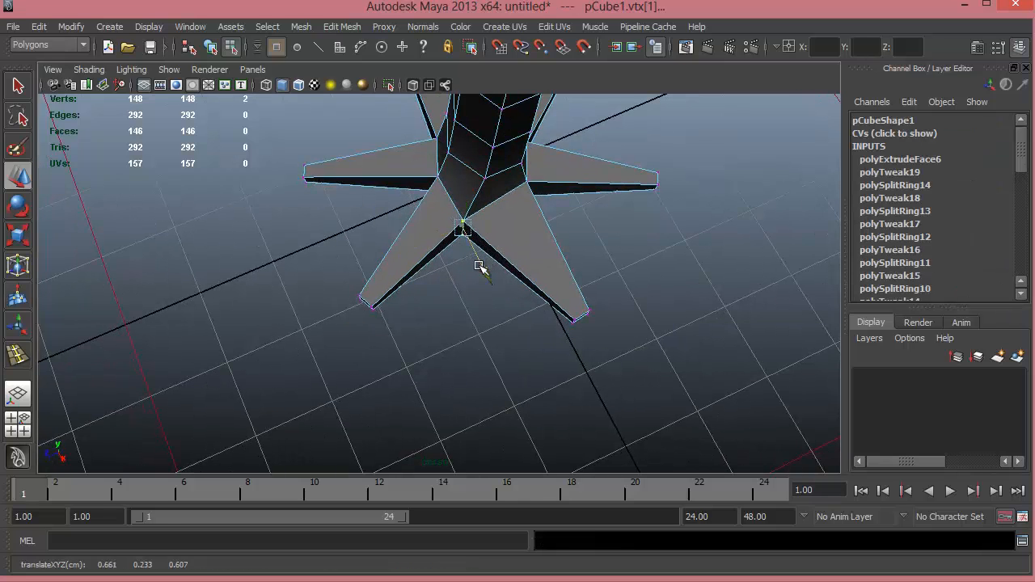
Shift the vertex pairs between the other roots so that the root bases vary in width
left_click_drag(447, 256, 417, 233, "alt")
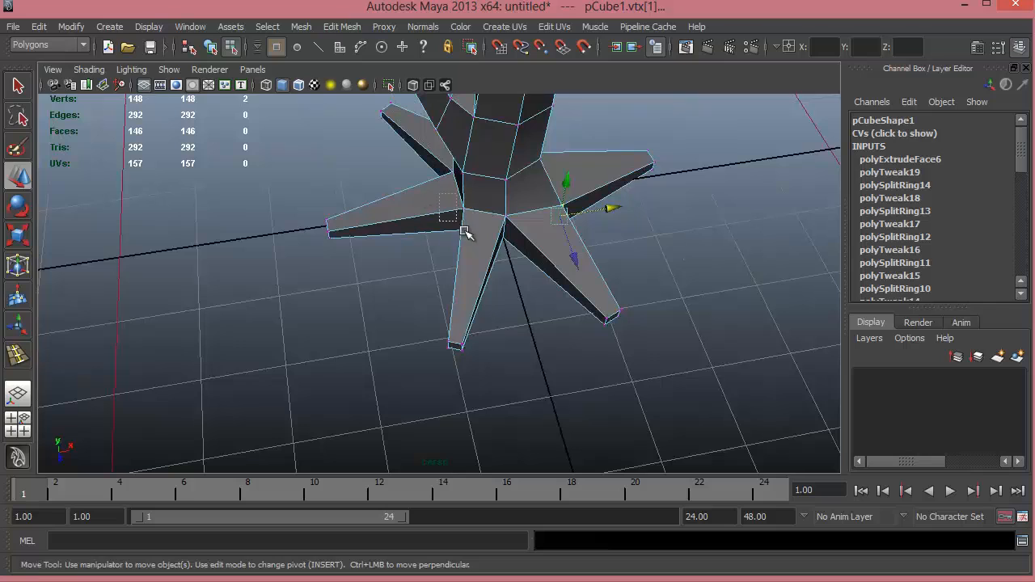
left_click_drag(489, 216, 350, 232)
left_click_drag(394, 269, 414, 233)
Select the four lengthwise edges of one root and connect them to add an edge loop around its middle
right_click_drag(413, 233, 415, 282)
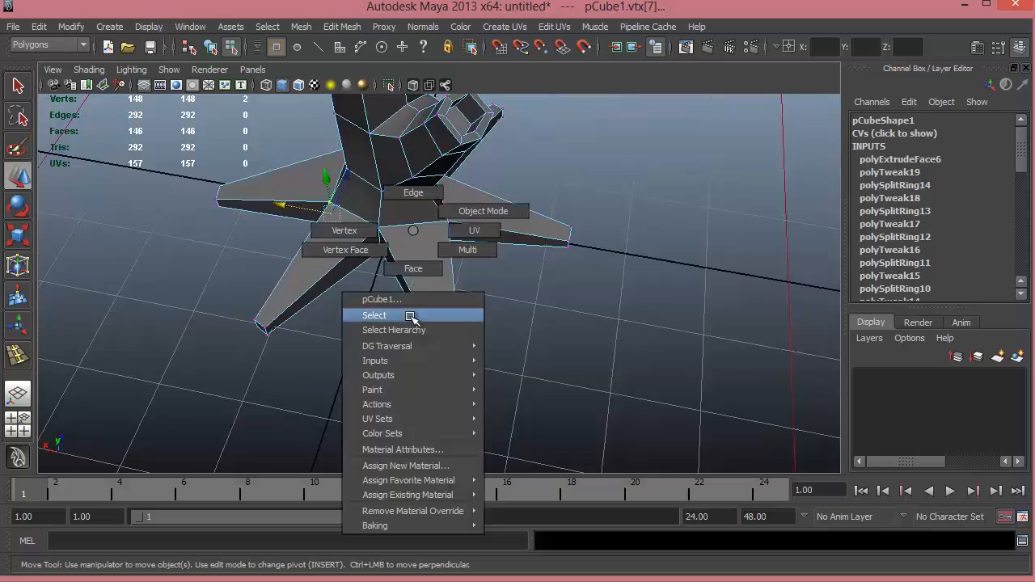
right_click_drag(411, 317, 410, 317)
mouse_move(411, 317)
left_mouse_down("alt")
mouse_move(440, 294)
mouse_move(377, 286)
mouse_move(418, 266)
mouse_move(418, 303)
left_mouse_up("alt")
right_click_drag(418, 302, 432, 275)
left_click(455, 337)
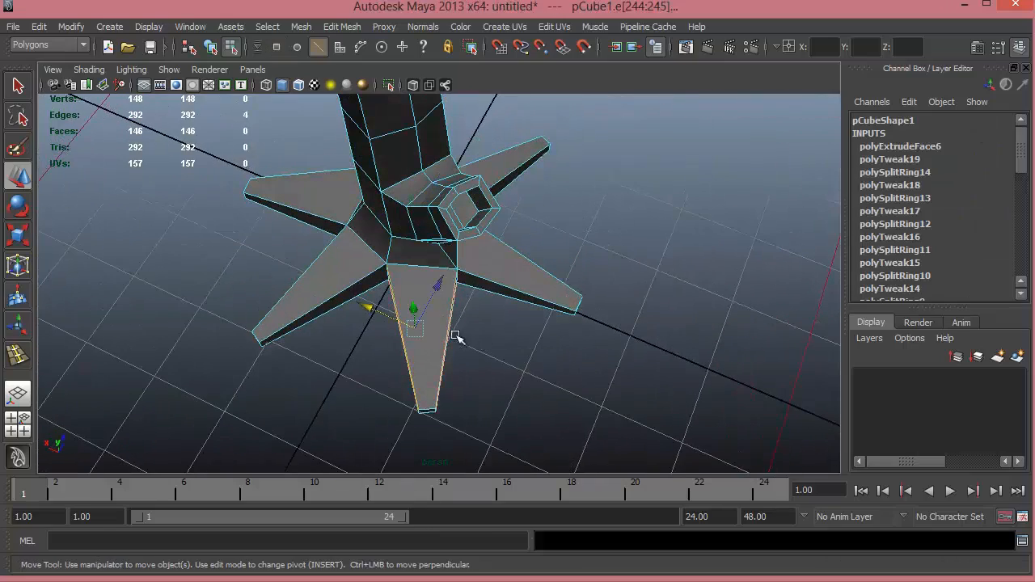
mouse_move(491, 331)
left_mouse_down("alt")
mouse_move(550, 310)
mouse_move(478, 326)
left_mouse_up("alt")
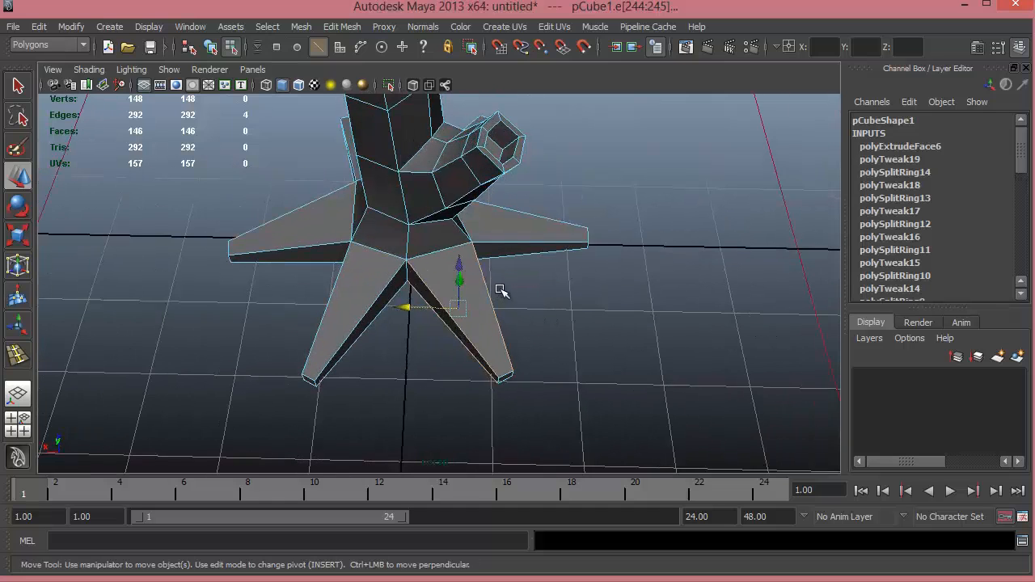
right_click_drag(502, 319, 495, 461, "shift")
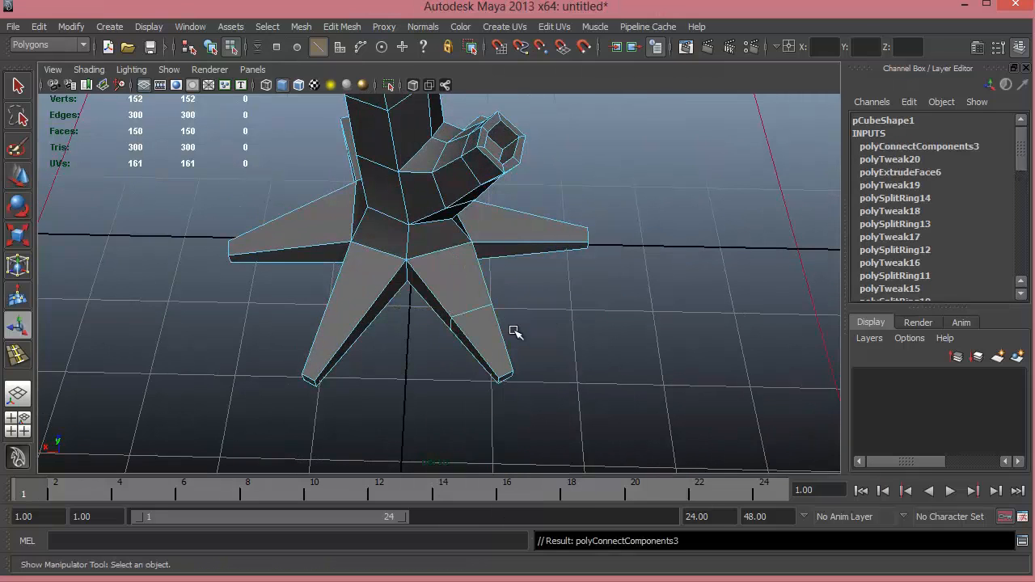
Scale down the root's new edge loop and move it sideways so that the root bends
left_click_drag(512, 331, 428, 357, "alt")
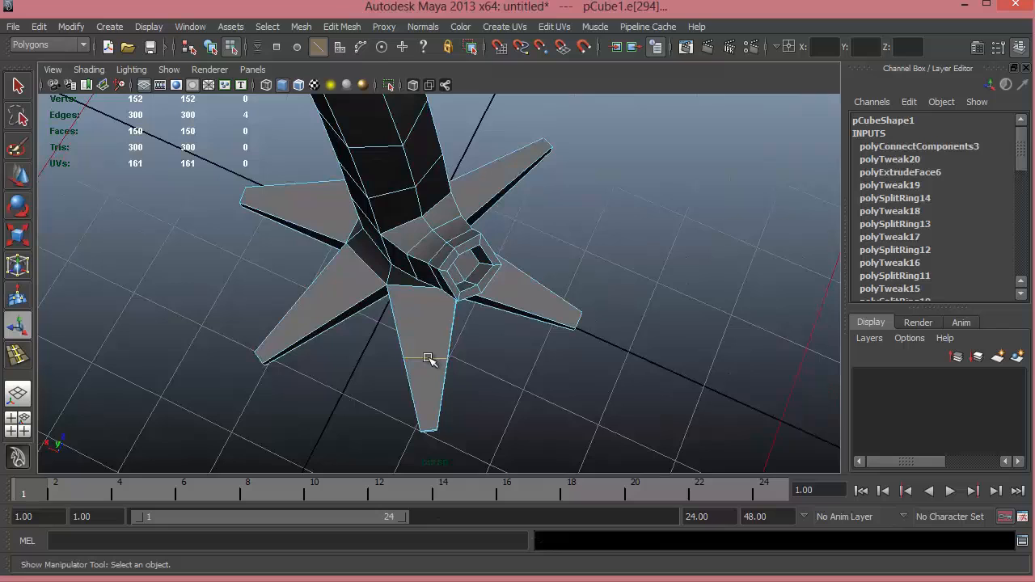
left_click_drag(429, 358, 531, 275, "alt")
key("w")
key("r")
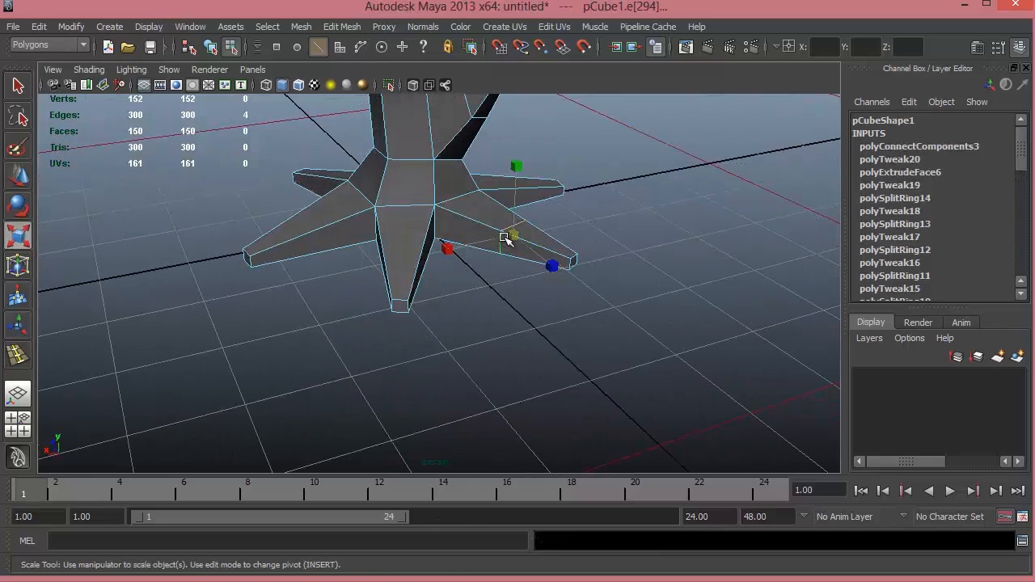
left_click_drag(511, 236, 498, 237)
left_click_drag(503, 289, 594, 308, "alt")
key("ctrl+z")
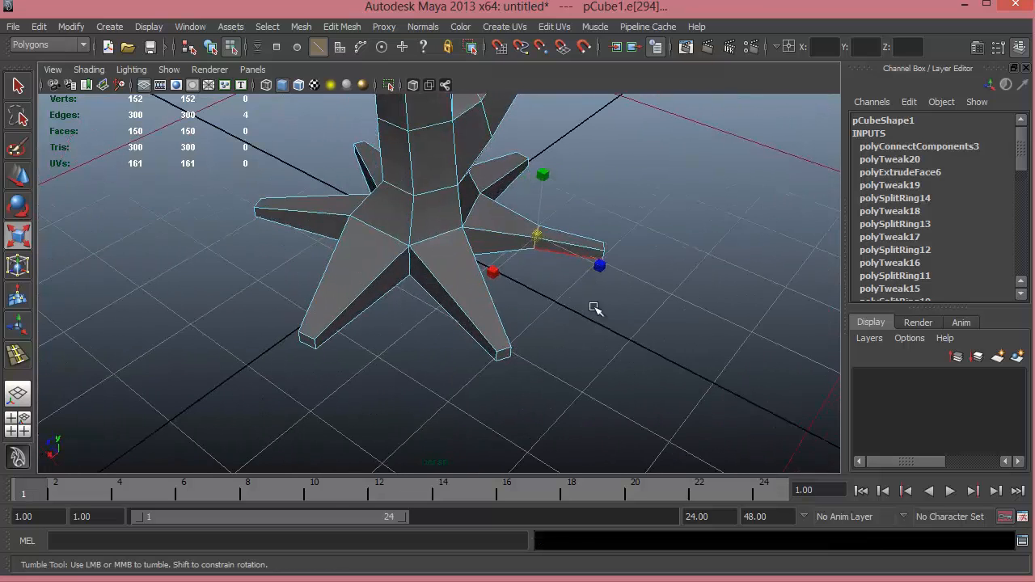
key("w")
left_click_drag(540, 192, 492, 224)
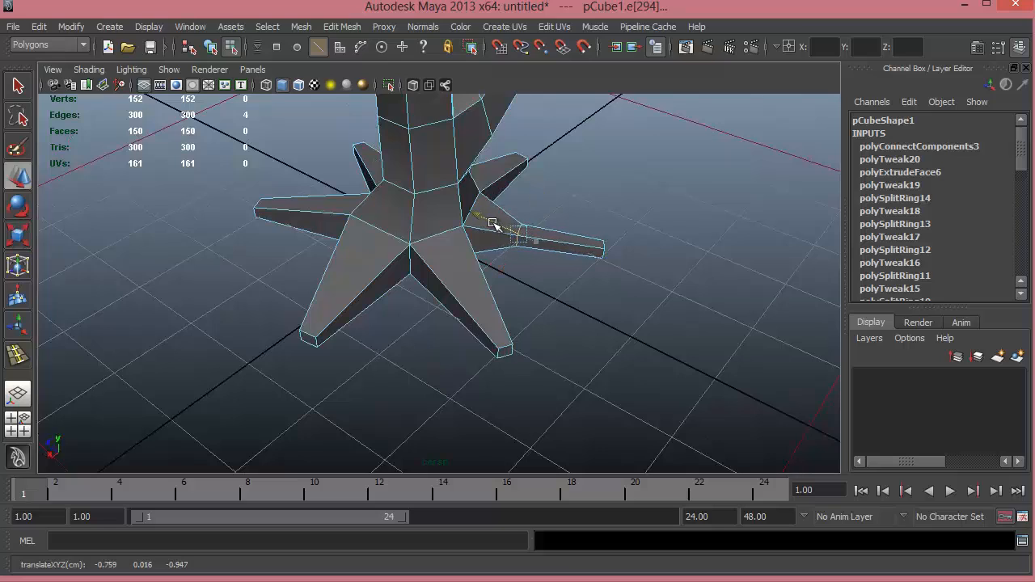
Connect the lengthwise edges of the bent root's outer half to add a second edge loop
left_click_drag(550, 279, 458, 265, "alt")
right_click(458, 265)
left_click(462, 297)
right_click_drag(466, 298, 476, 474, "shift")
Select the second loop and move it sideways to give the root a crooked bend near its end
left_click_drag(455, 343, 432, 322, "alt")
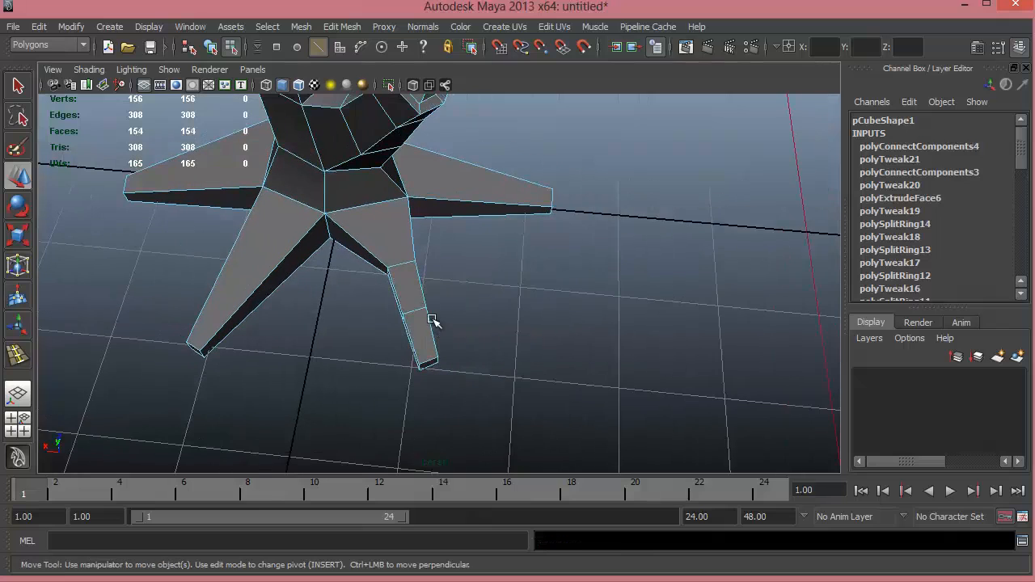
double_click(418, 312)
key("r")
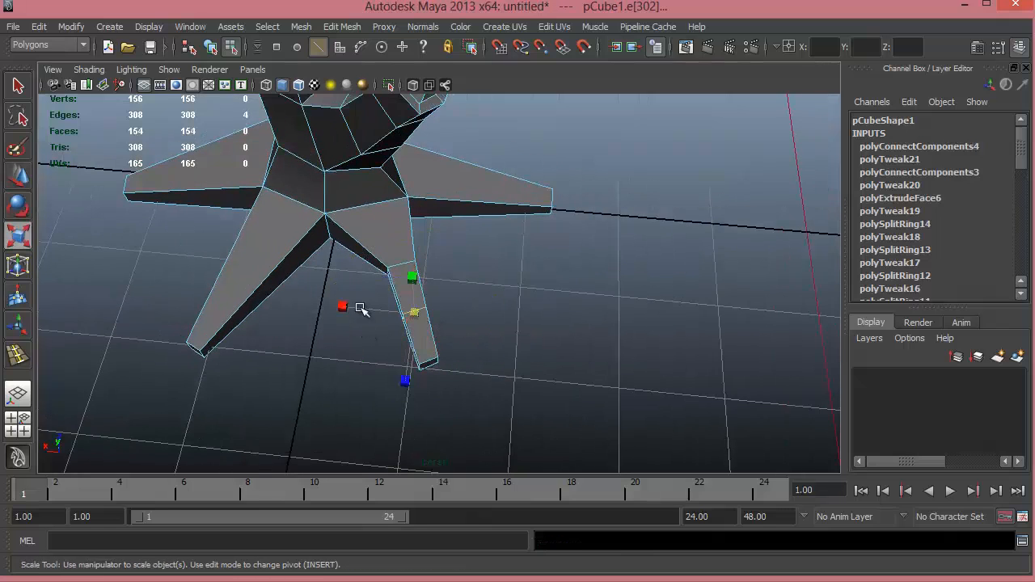
left_click_drag(359, 307, 391, 316)
key("w")
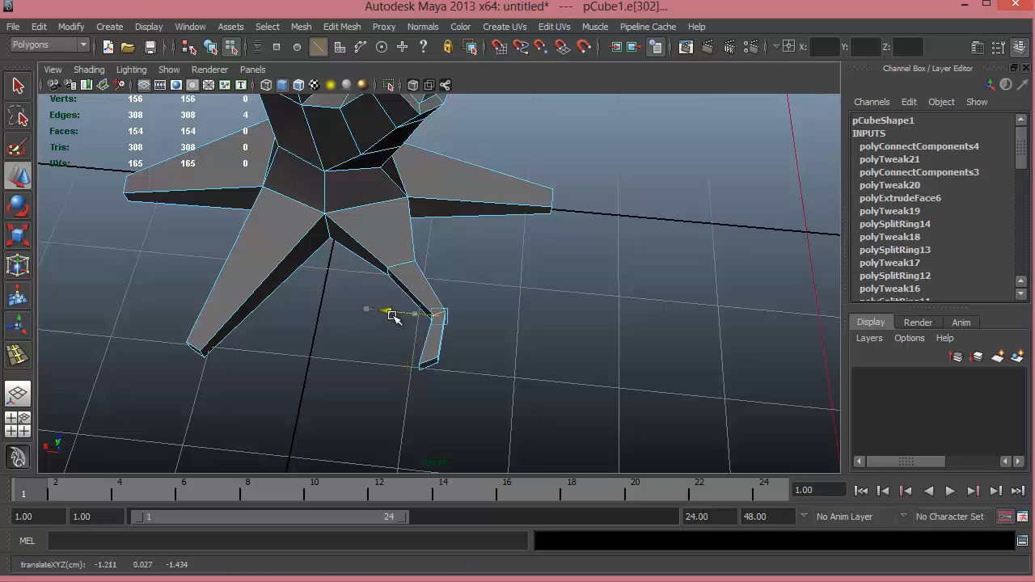
Select the four end vertices of the crooked root, rotate them to follow the bend and scale them down into a narrow tip
left_click(428, 359)
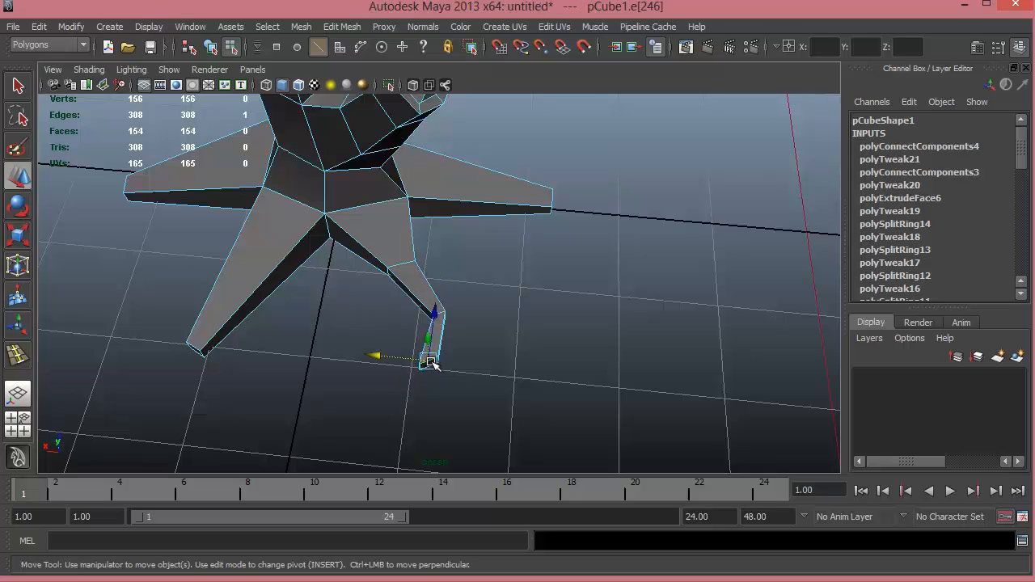
key("r")
left_click_drag(432, 365, 407, 152)
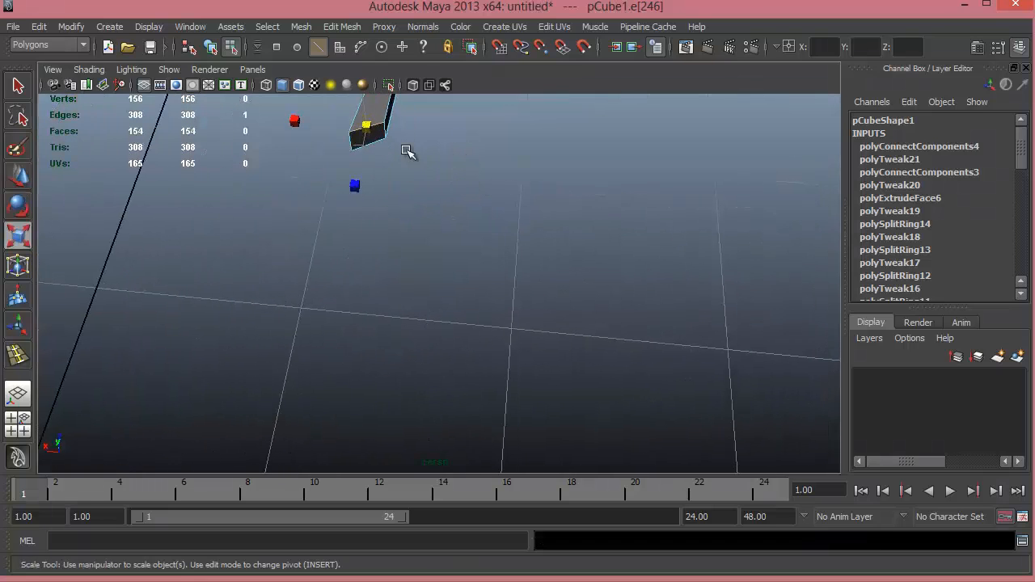
middle_click_drag(409, 178, 348, 242, "alt")
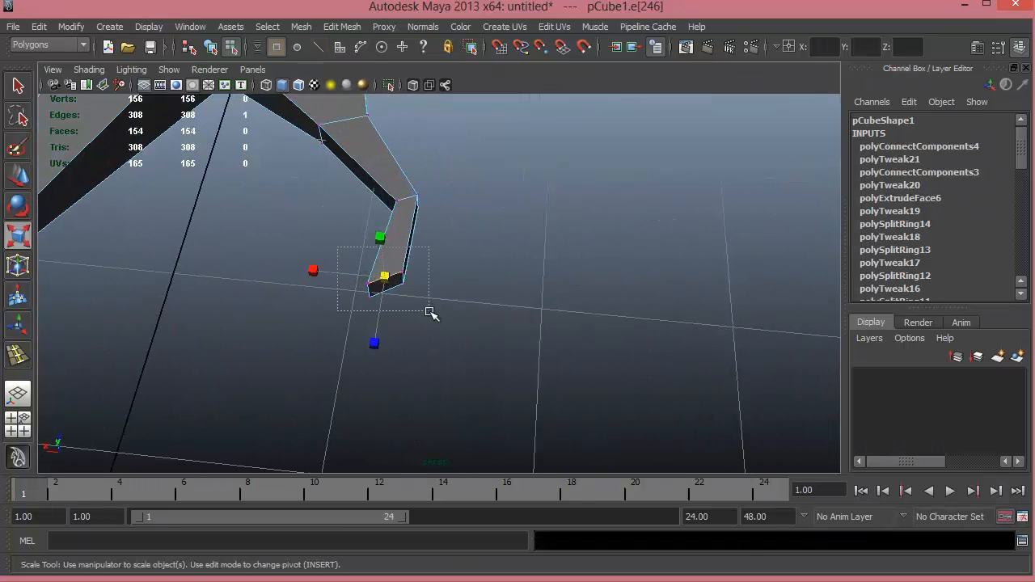
left_click_drag(429, 313, 377, 307)
left_click_drag(479, 306, 550, 292, "alt")
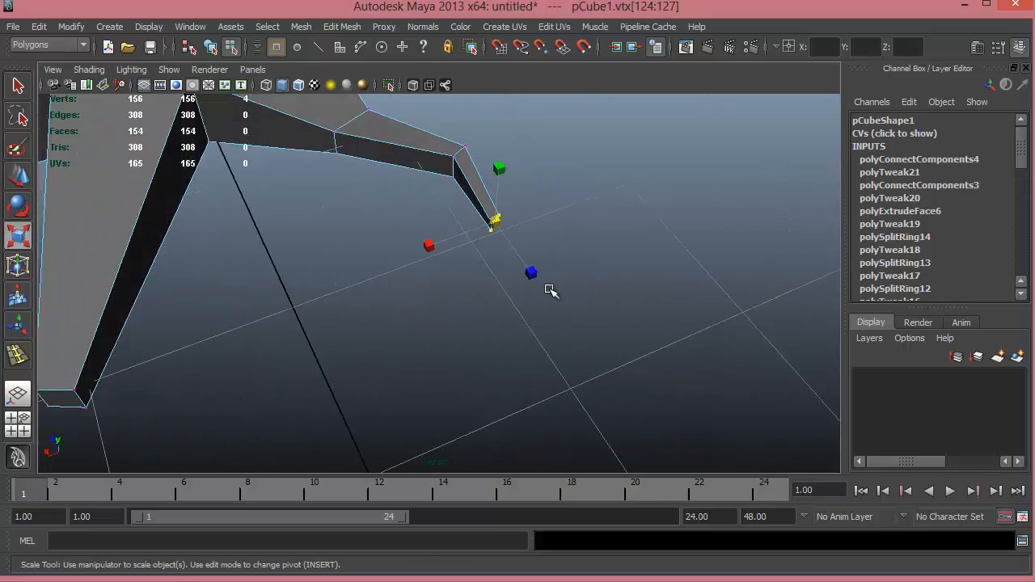
key("e")
middle_click_drag(539, 289, 491, 374, "alt")
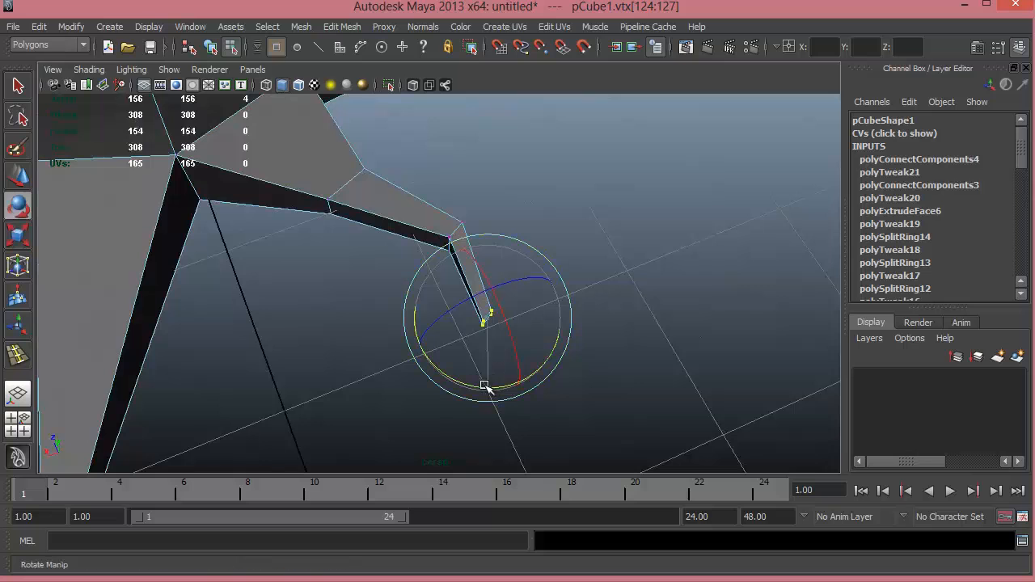
key("r")
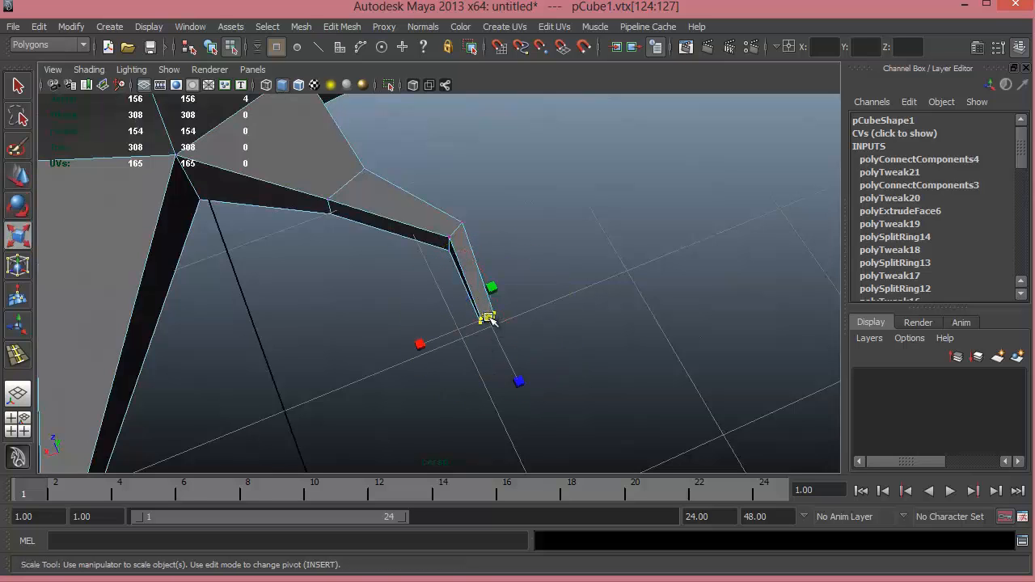
left_click_drag(488, 319, 488, 318)
left_click_drag(492, 355, 430, 282, "alt")
middle_click_drag(429, 282, 503, 352, "alt")
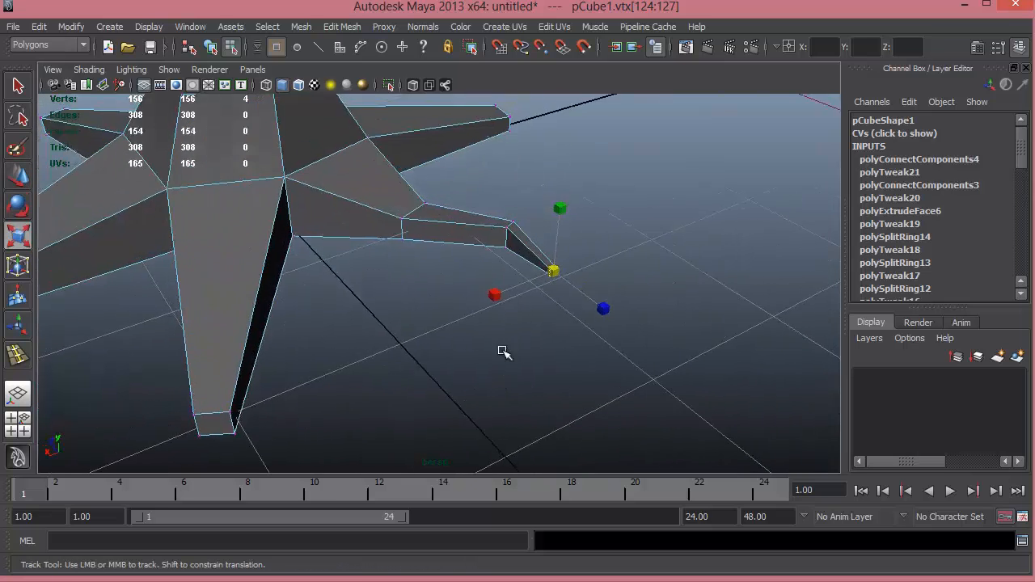
Preview the mesh smoothed, examine the trunk base and roots from several sides, and return to the unsmoothed display
left_click_drag(504, 352, 434, 229, "alt")
right_click_drag(436, 225, 453, 250)
left_click_drag(453, 250, 436, 343, "alt")
key("3")
left_click(497, 364)
left_click_drag(497, 363, 97, 215, "alt")
right_click_drag(97, 215, 472, 291, "alt")
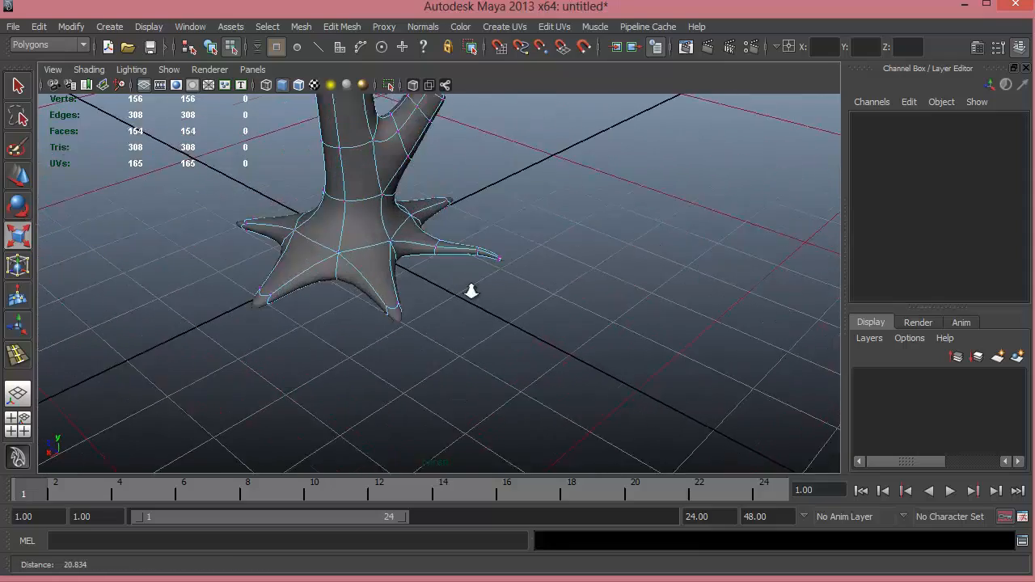
middle_click_drag(472, 291, 377, 250, "alt")
left_click_drag(377, 250, 420, 241, "alt")
key("1")
Select the end face of the root beside the crooked one and move it outward to lengthen that root
right_click_drag(417, 241, 423, 271)
left_click(426, 248)
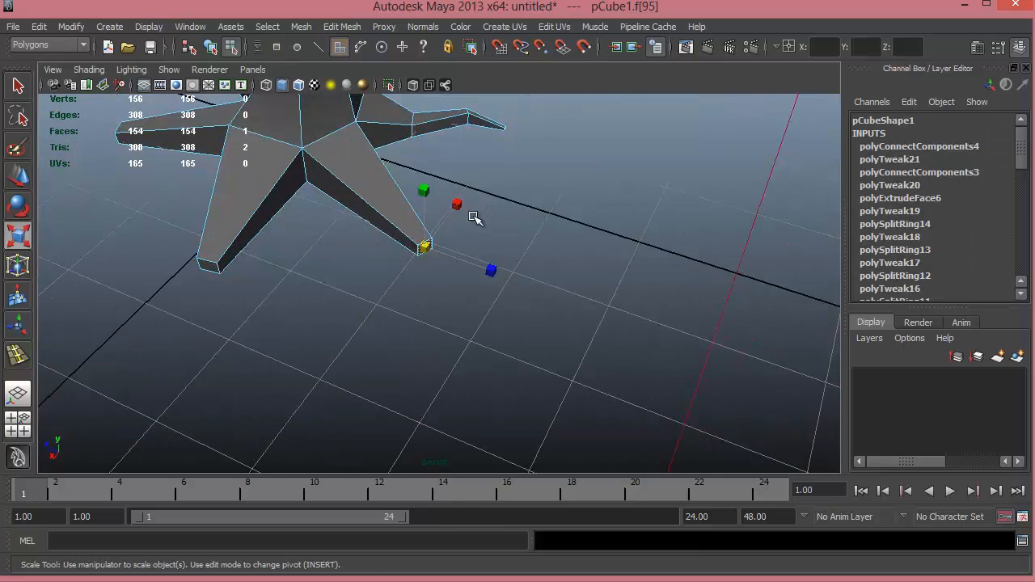
key("w")
left_click_drag(527, 203, 436, 320, "alt")
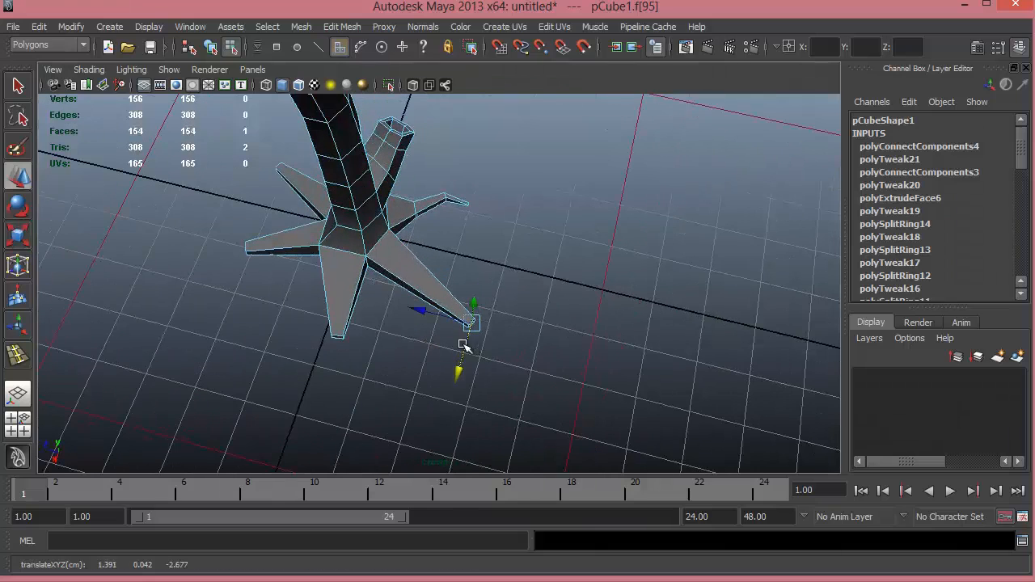
left_click_drag(409, 291, 429, 274, "alt")
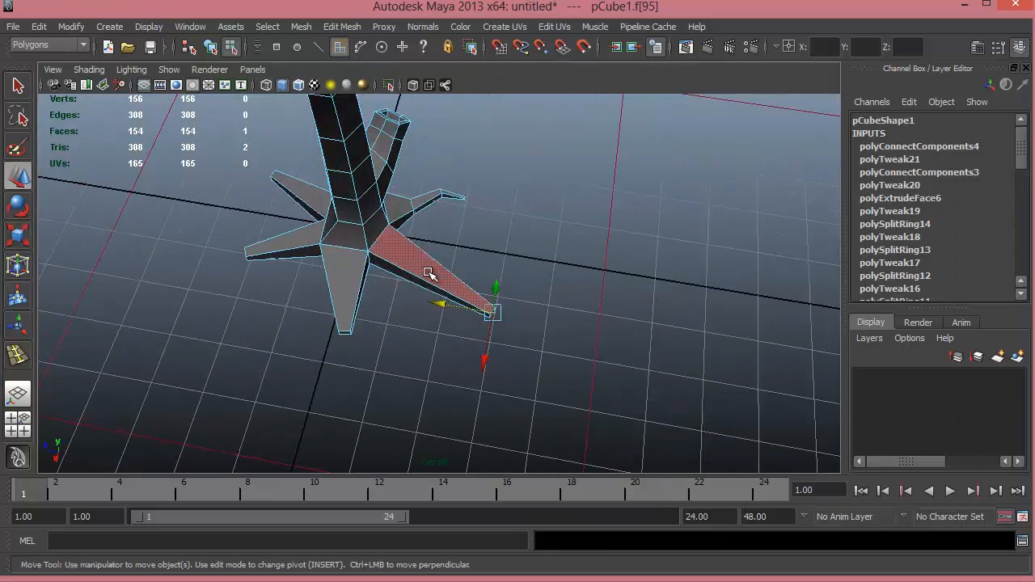
Connect the four lengthwise edges of the lengthened root to add an edge loop around its middle
mouse_move(429, 272)
right_mouse_down()
mouse_move(377, 264)
mouse_move(425, 235)
mouse_move(428, 289)
right_mouse_up()
left_click_drag(428, 289, 404, 325, "alt")
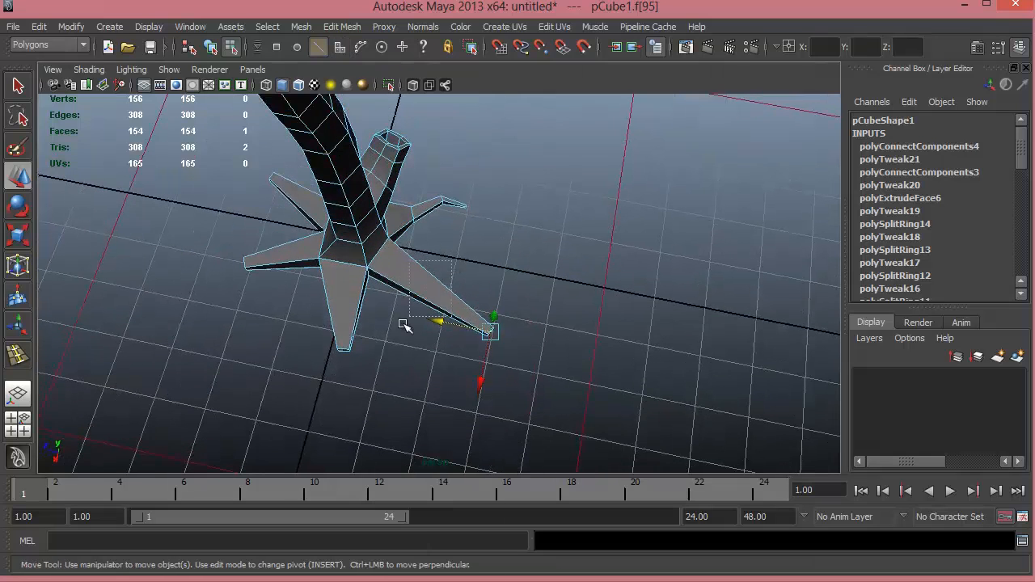
right_click_drag(445, 275, 439, 448, "shift")
Select the edge loop around the lengthened root's middle and scale it down to slim the root there
left_click_drag(432, 437, 439, 289, "alt")
left_click(436, 289)
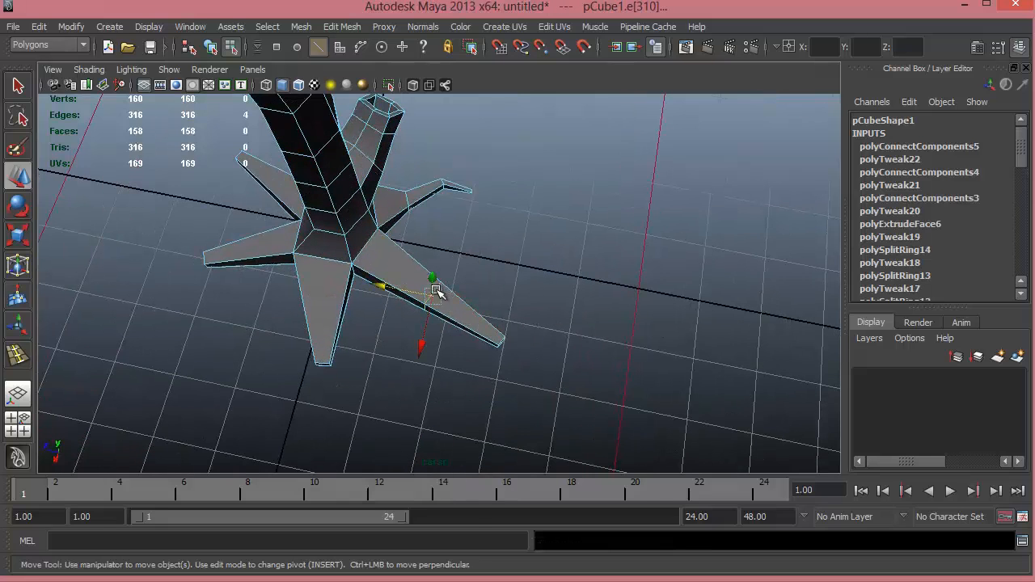
key("e")
key("r")
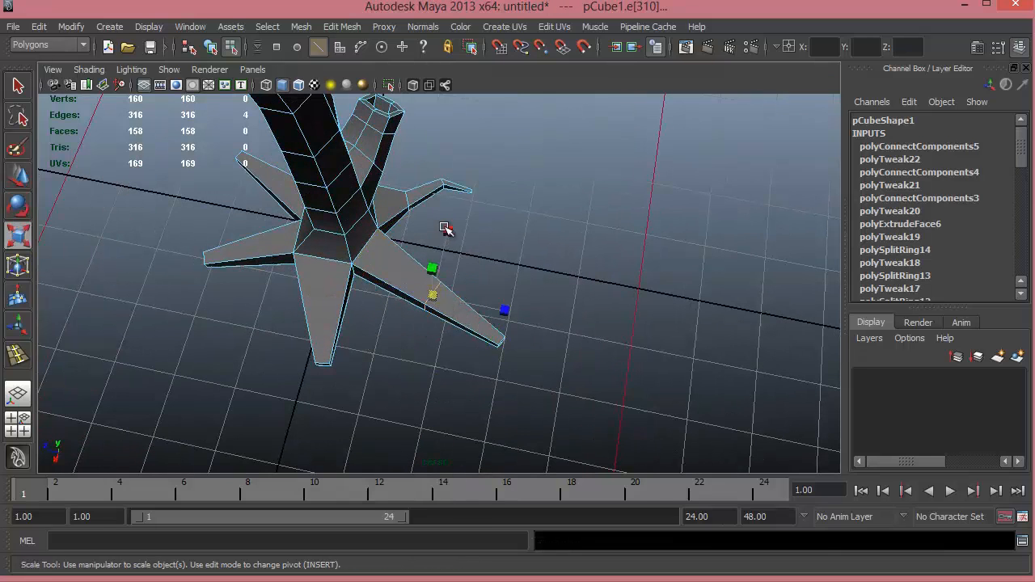
middle_click_drag(444, 229, 449, 279)
left_click_drag(449, 279, 522, 230, "alt")
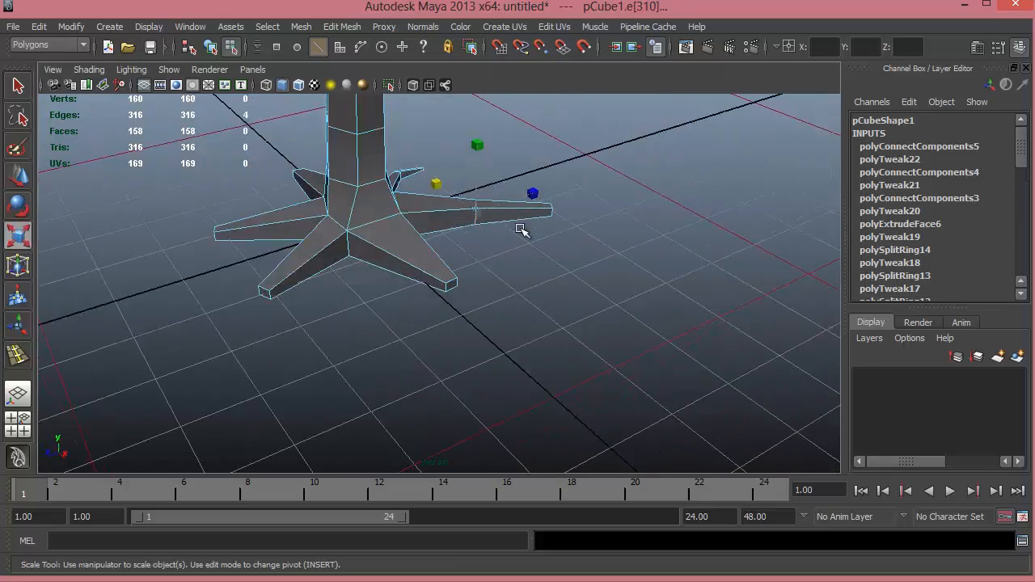
left_click_drag(478, 157, 402, 305, "alt")
right_click_drag(402, 305, 485, 315, "alt")
left_click_drag(486, 314, 448, 291, "alt")
Lower the edge loop around the lengthened root's middle slightly and check the root's height against the ground line in a side view
key("w")
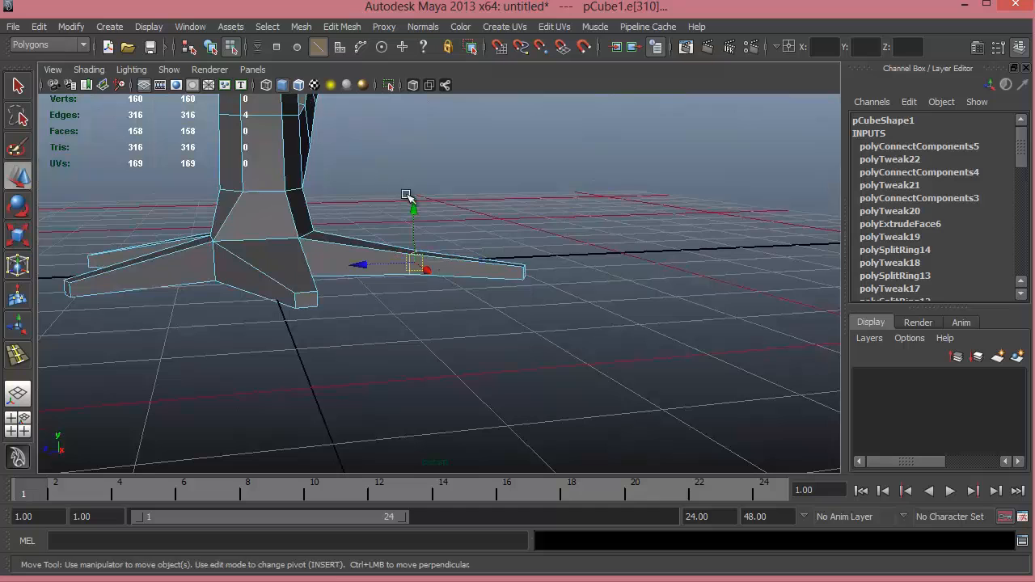
left_click_drag(413, 210, 413, 218)
key("space")
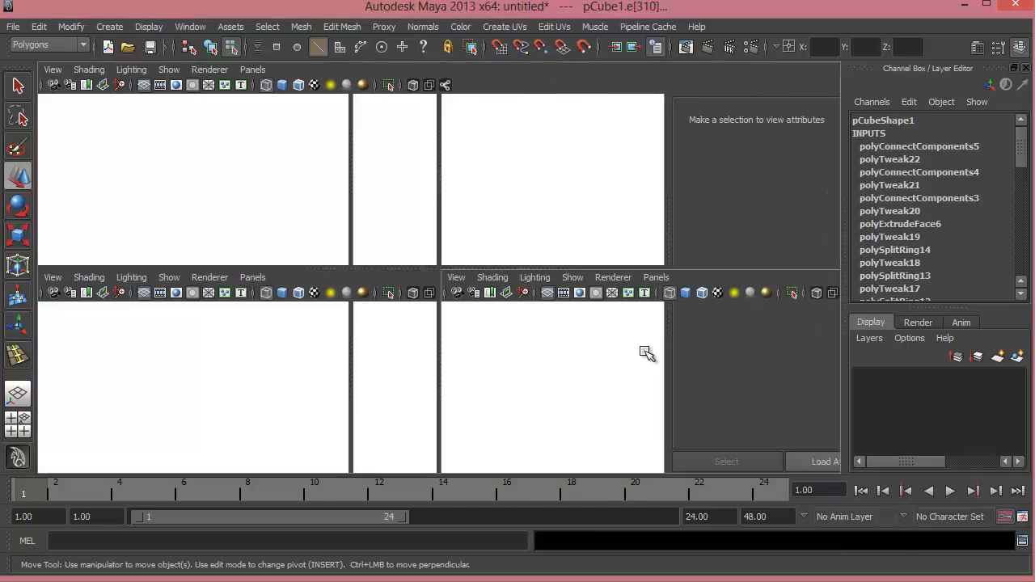
key("space")
right_click_drag(545, 339, 577, 365, "alt")
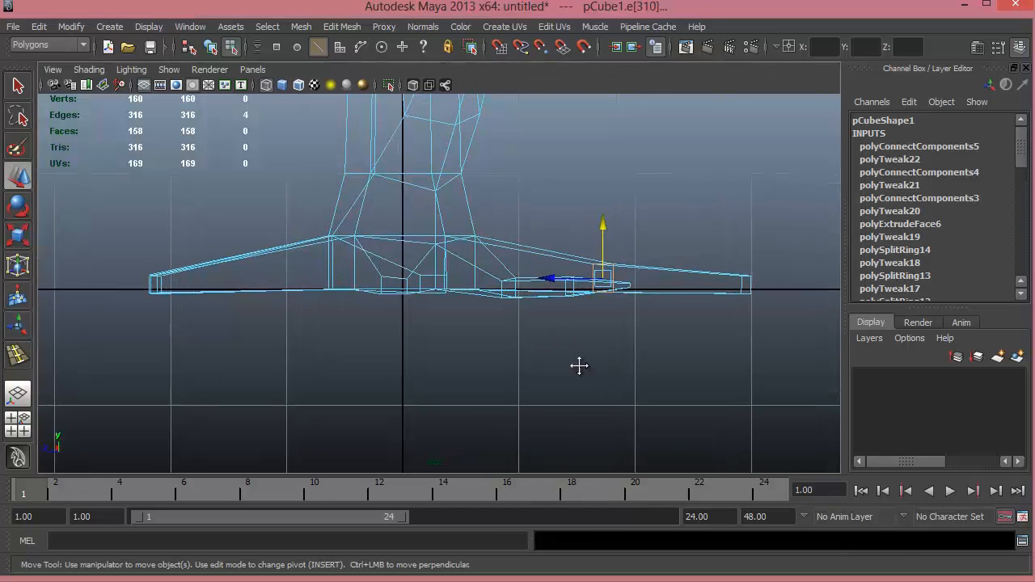
middle_click_drag(643, 366, 602, 382, "alt")
right_click_drag(602, 381, 631, 384, "alt")
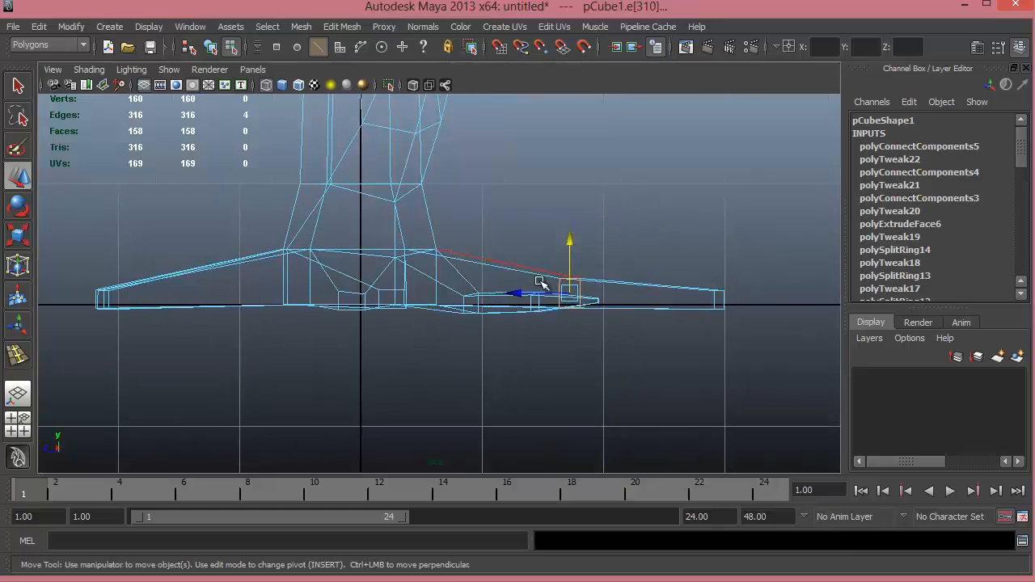
key("space")
key("space")
Connect the four lengthwise edges between the trunk and the lengthened root's middle loop to add another edge loop
mouse_move(578, 235)
left_mouse_down("alt")
mouse_move(471, 317)
mouse_move(410, 278)
mouse_move(384, 308)
left_mouse_up("alt")
right_click(413, 244)
right_click(450, 254, "shift")
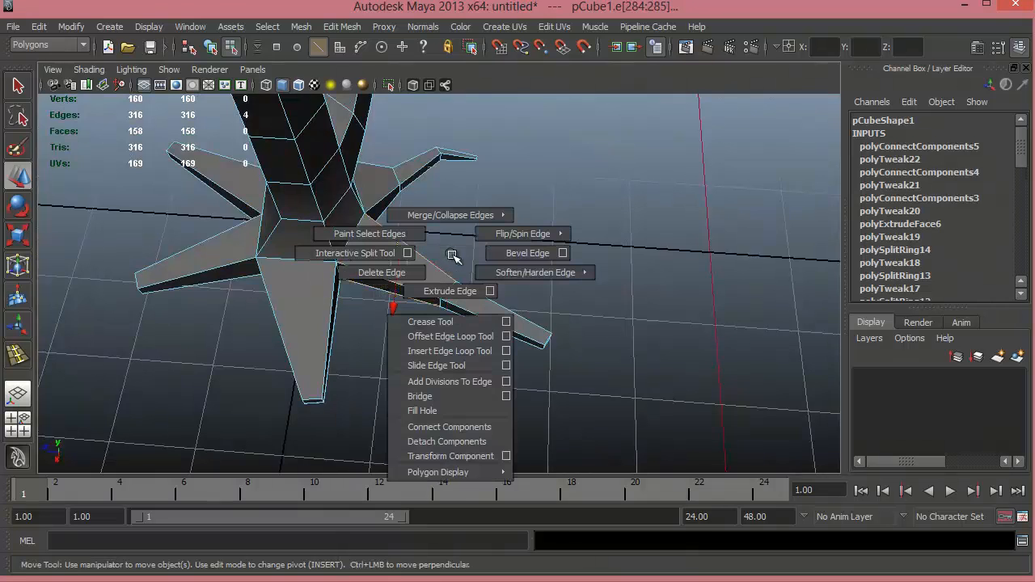
left_click(427, 428)
Scale down the edge loop nearest the trunk on the lengthened root and move it sideways to bend the root
left_click_drag(424, 340, 474, 268, "alt")
left_click(406, 301)
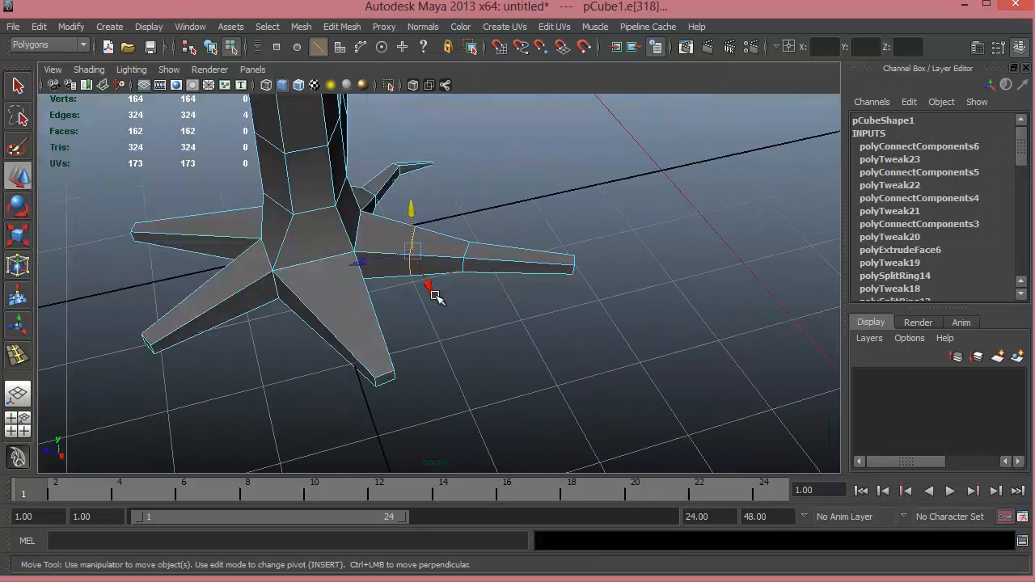
key("r")
left_click_drag(411, 256, 408, 254)
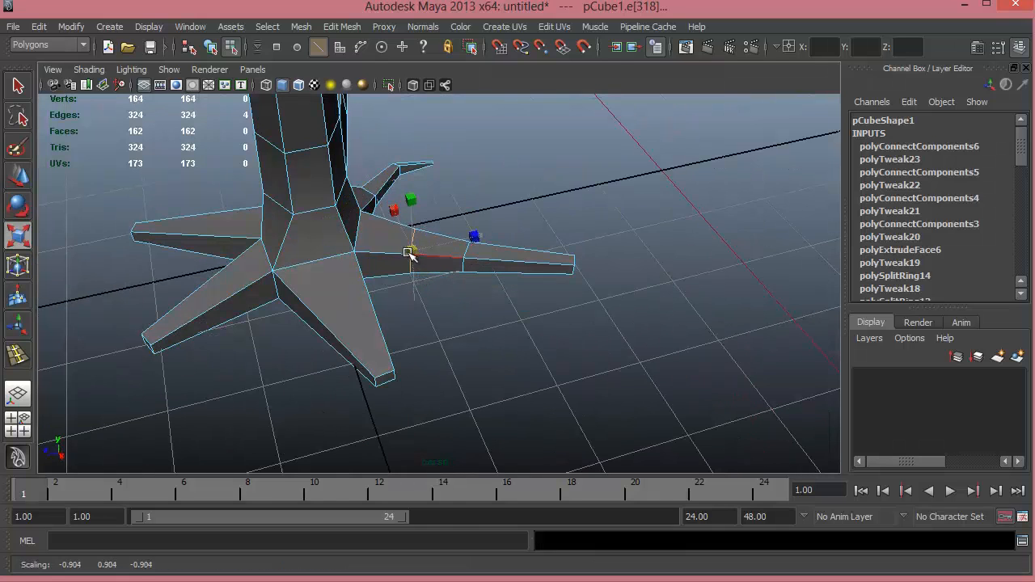
mouse_move(442, 293)
left_mouse_down("alt")
mouse_move(418, 330)
mouse_move(409, 294)
mouse_move(406, 326)
left_mouse_up("alt")
key("w")
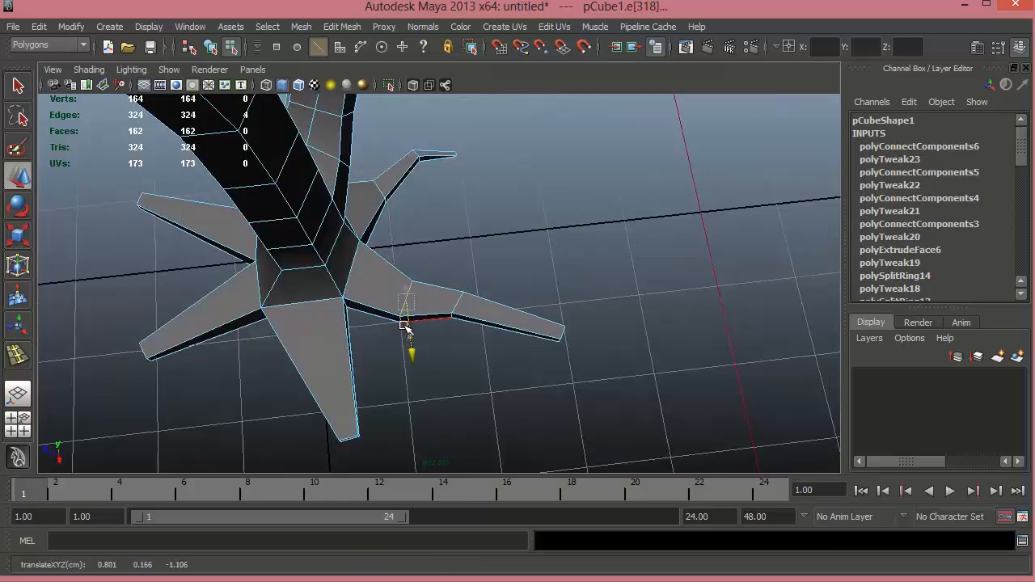
Select the middle edge loop of the lengthened root and rotate it to follow the root's bend
left_click(459, 315)
key("e")
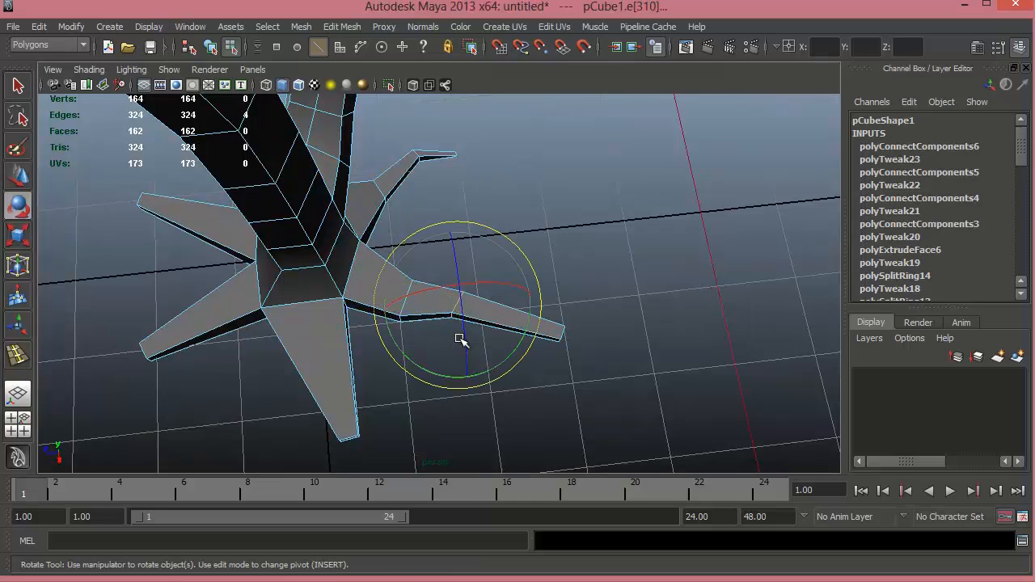
left_click_drag(428, 367, 520, 309)
right_click_drag(541, 312, 558, 324, "alt")
middle_click_drag(487, 340, 467, 358, "alt")
left_click_drag(467, 358, 467, 388, "alt")
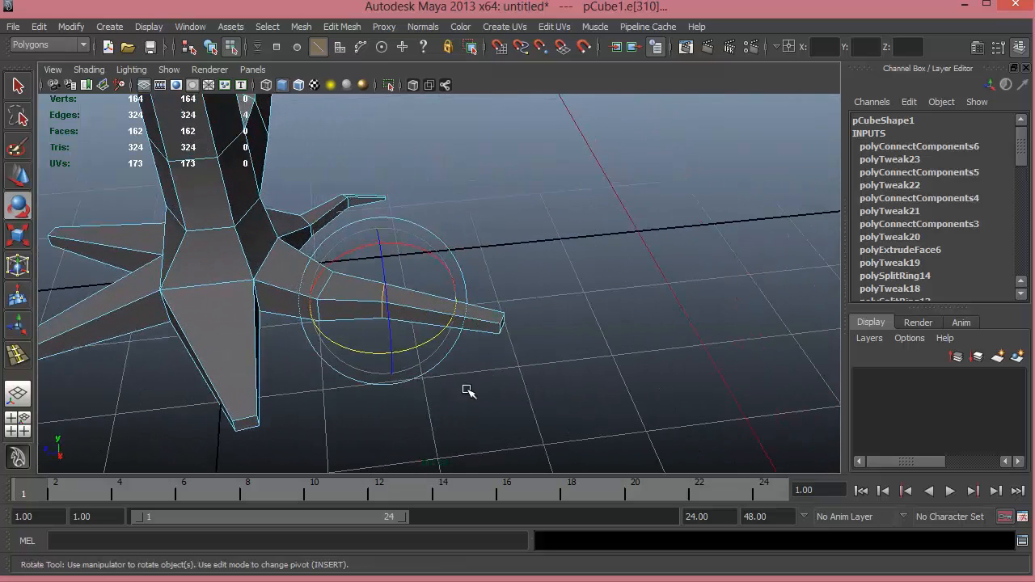
Insert an edge loop around the outer section of the lengthened root, between its middle loop and tip
left_click(111, 370)
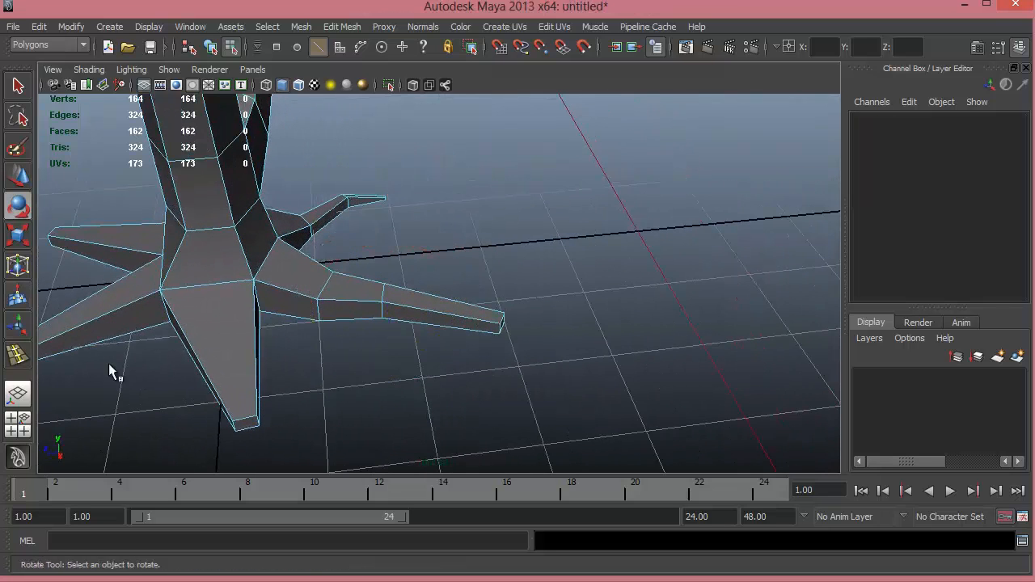
left_click(433, 316)
left_click_drag(433, 321, 434, 322)
key("r")
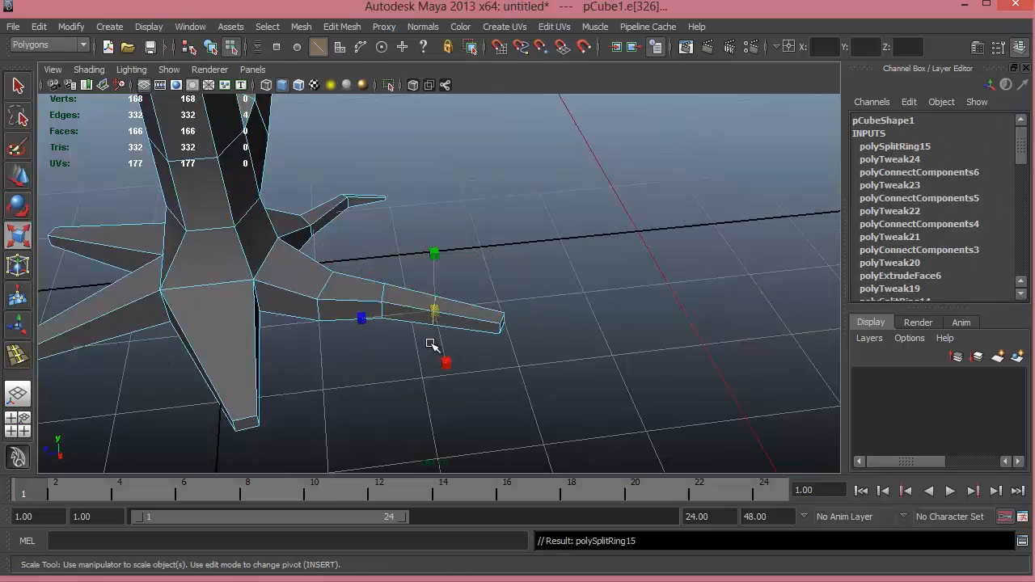
key("e")
left_click_drag(454, 366, 444, 402)
key("ctrl+z")
Move the outermost edge loop of the lengthened root sideways to bend the root near its tip
key("w")
left_click_drag(397, 362, 490, 343)
left_click(442, 393)
key("ctrl+z")
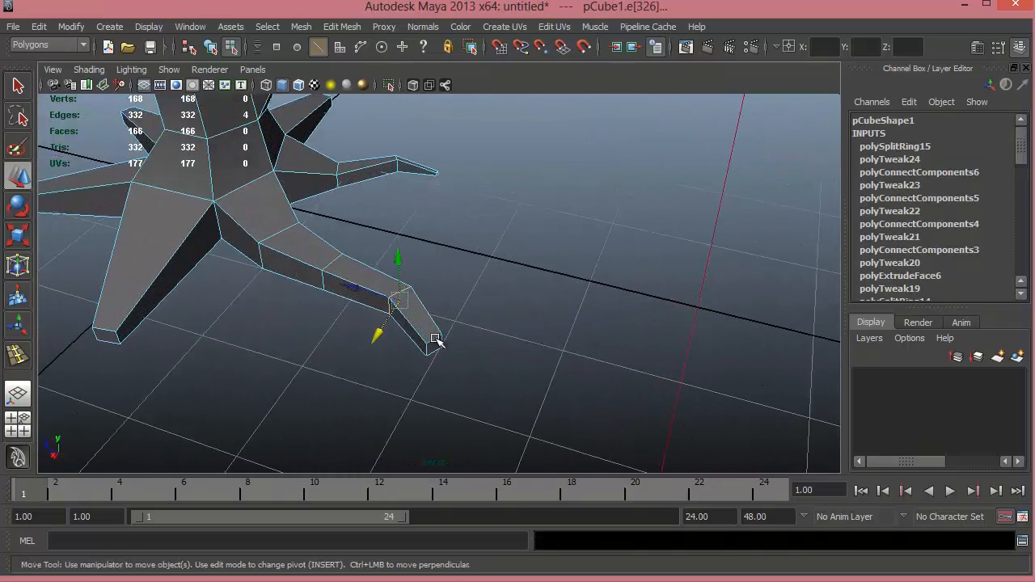
Select the end face of the bent root and scale it down to sharpen the tip
right_click_drag(435, 340, 393, 342)
left_click(434, 344)
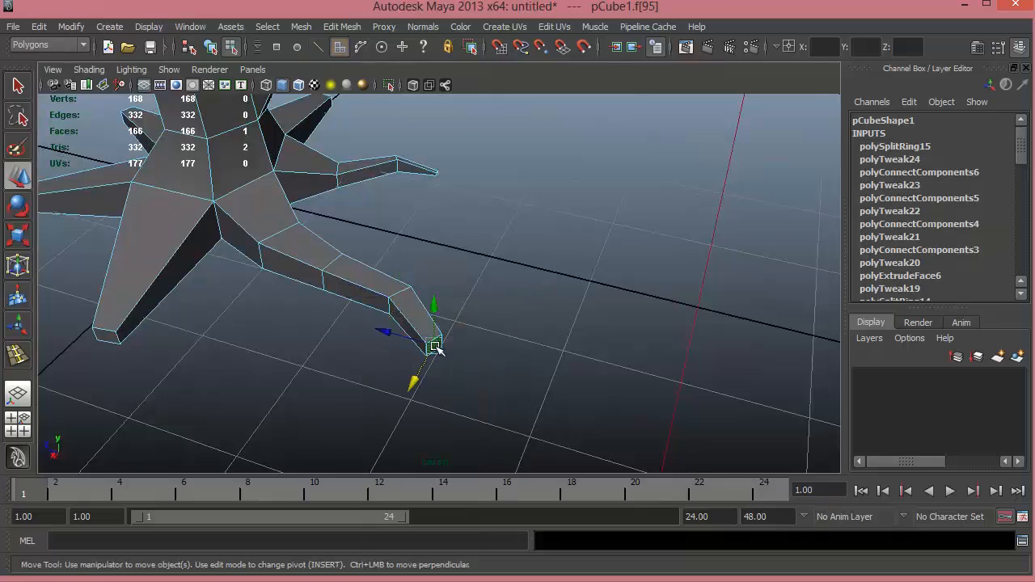
key("r")
left_click_drag(427, 344, 388, 243)
key("w")
Preview the mesh smoothed, examine the roots from several sides, and return to the unsmoothed display
right_click_drag(409, 186, 397, 270)
key("3")
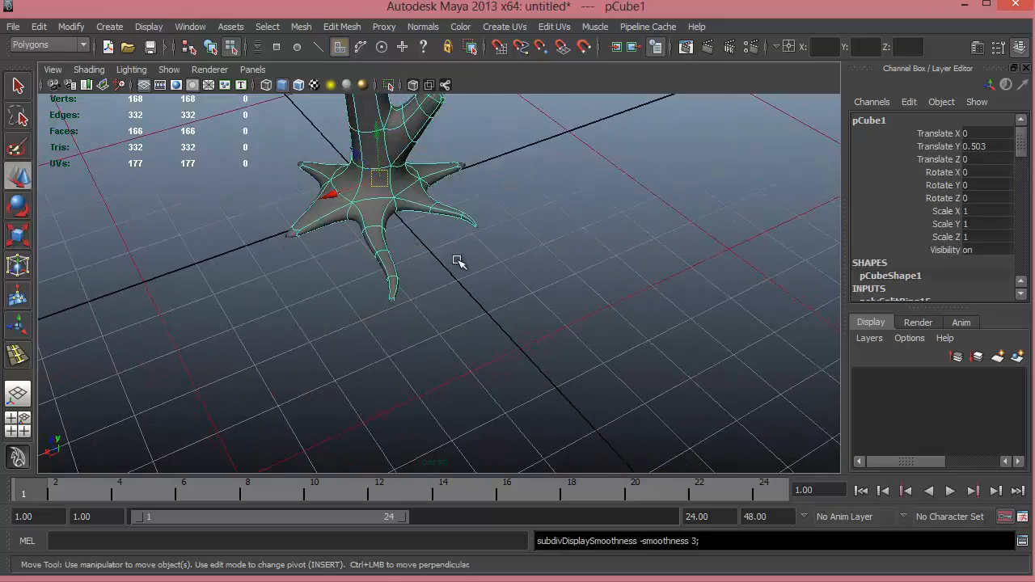
left_click(458, 261)
left_click_drag(384, 260, 478, 251, "alt")
right_click_drag(485, 263, 752, 380, "alt")
middle_click_drag(381, 279, 631, 290, "alt")
left_click_drag(598, 279, 639, 303, "alt")
right_click_drag(527, 257, 526, 311)
middle_click_drag(524, 312, 460, 329, "alt")
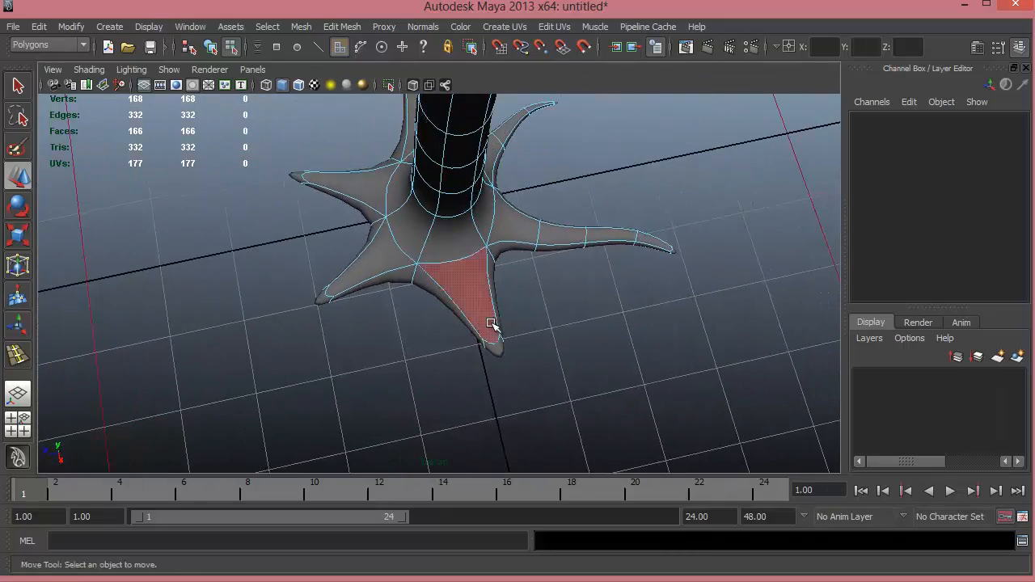
key("2")
key("1")
left_click_drag(477, 308, 499, 287, "alt")
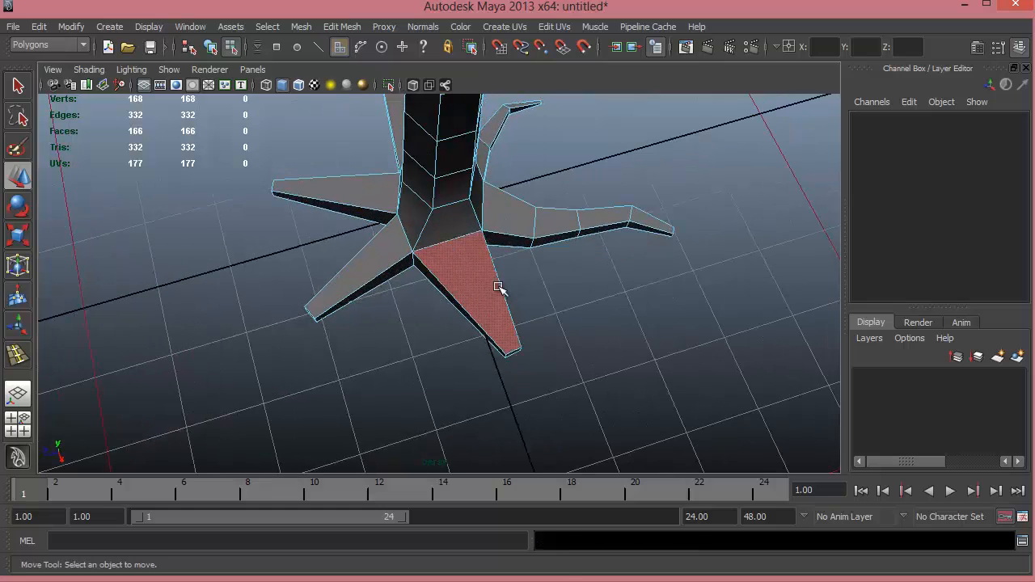
Insert an edge loop around the middle of the straight root beside the bent one and scale the loop narrower
key("F8")
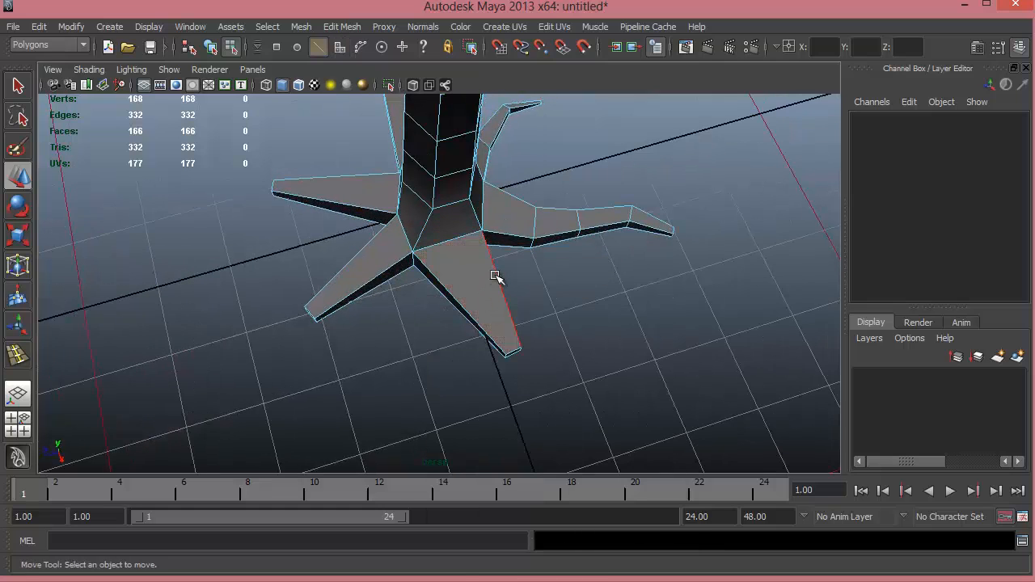
left_click(495, 275)
left_click(549, 289)
double_click(457, 297)
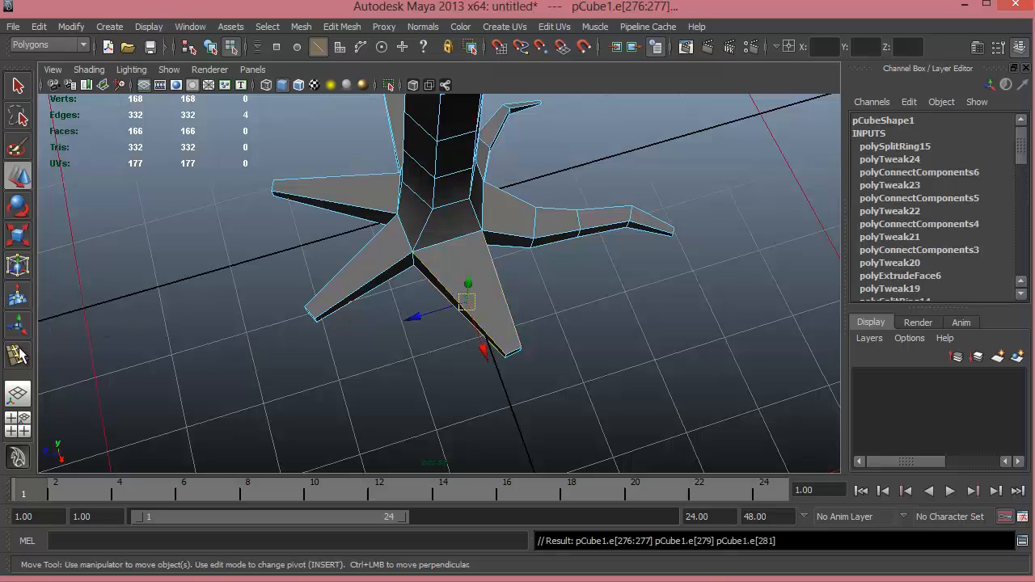
right_click_drag(460, 305, 384, 306, "shift")
left_click_drag(457, 304, 437, 307)
key("r")
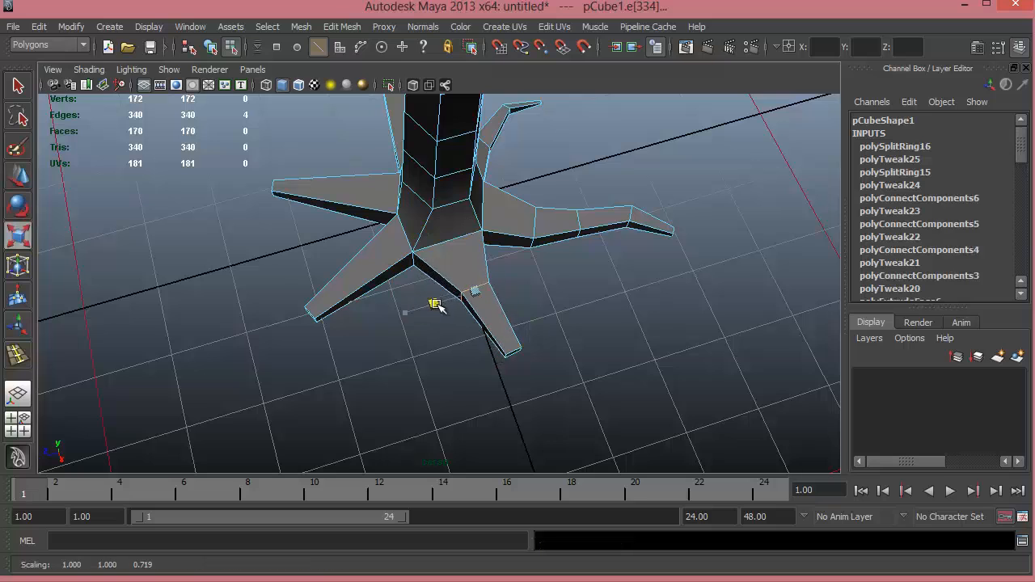
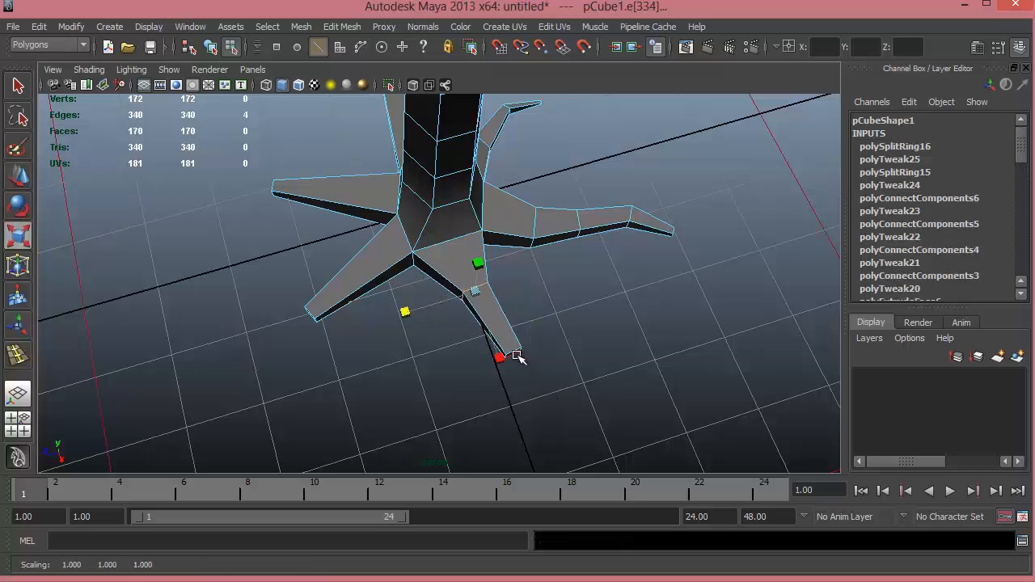
Select the end vertices of that root, scale them down to a small tip, and move the tip sideways
key("F8")
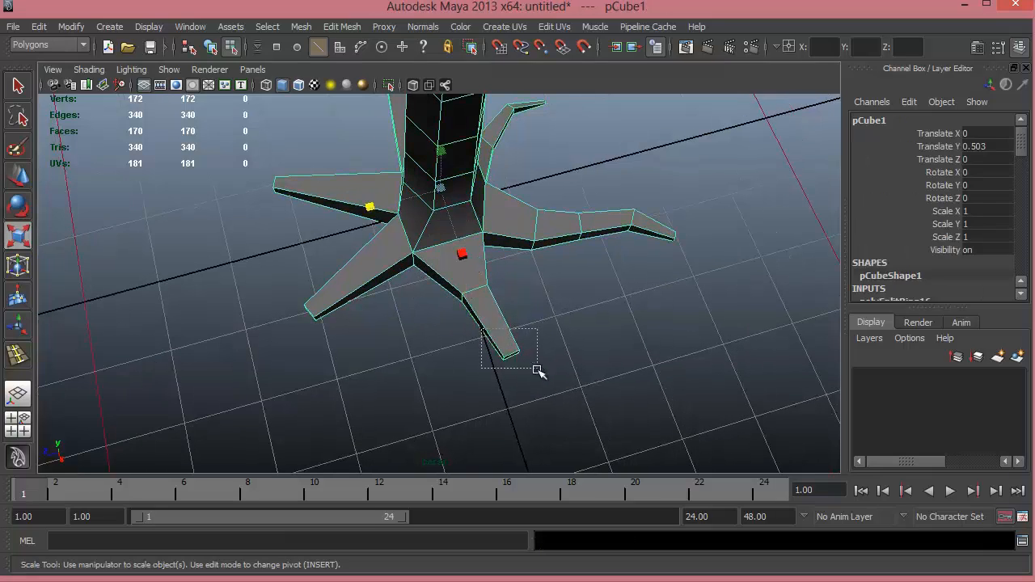
left_click_drag(537, 370, 537, 369)
key("F9")
left_click_drag(495, 340, 535, 375)
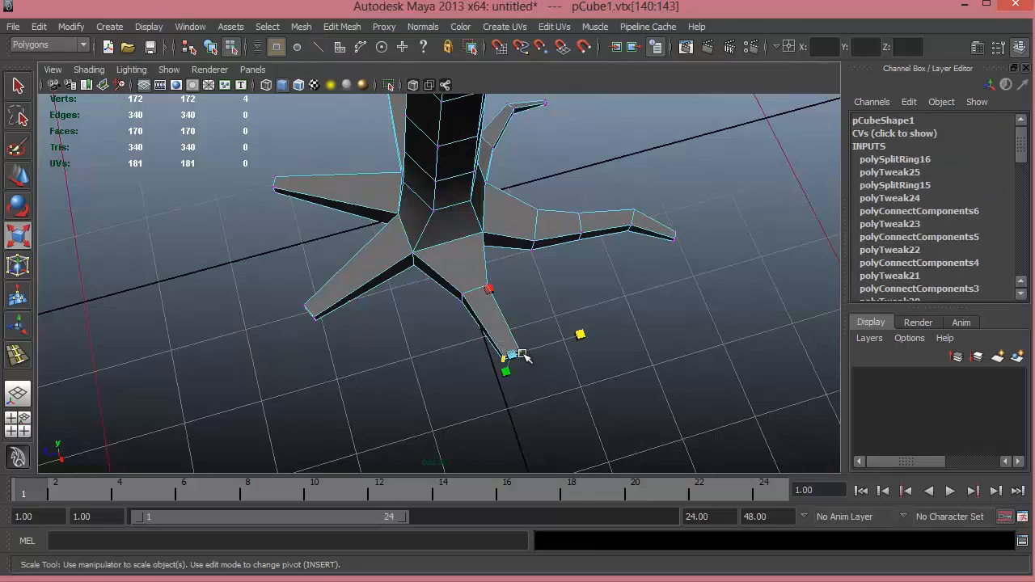
key("w")
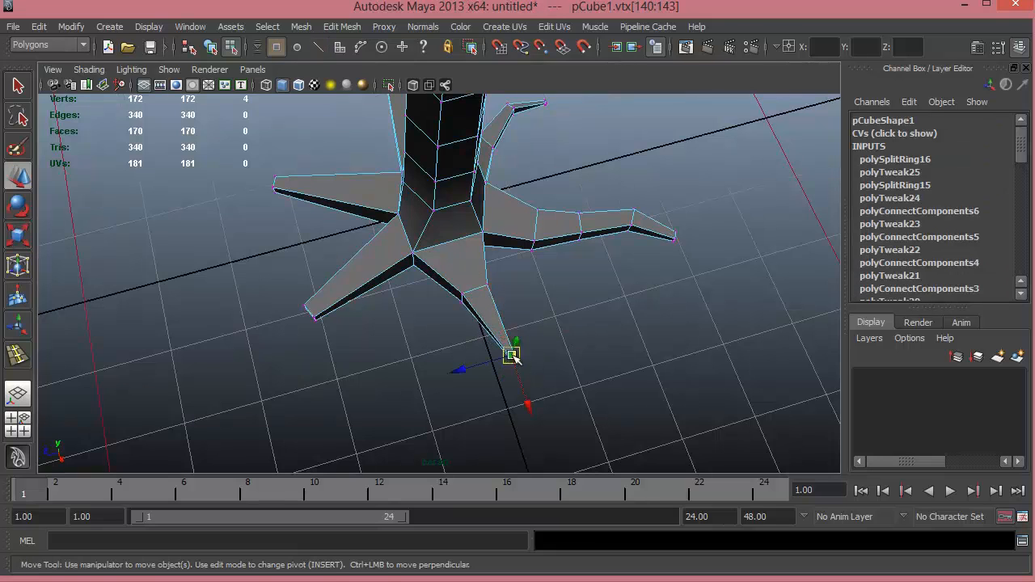
left_click_drag(473, 366, 441, 342)
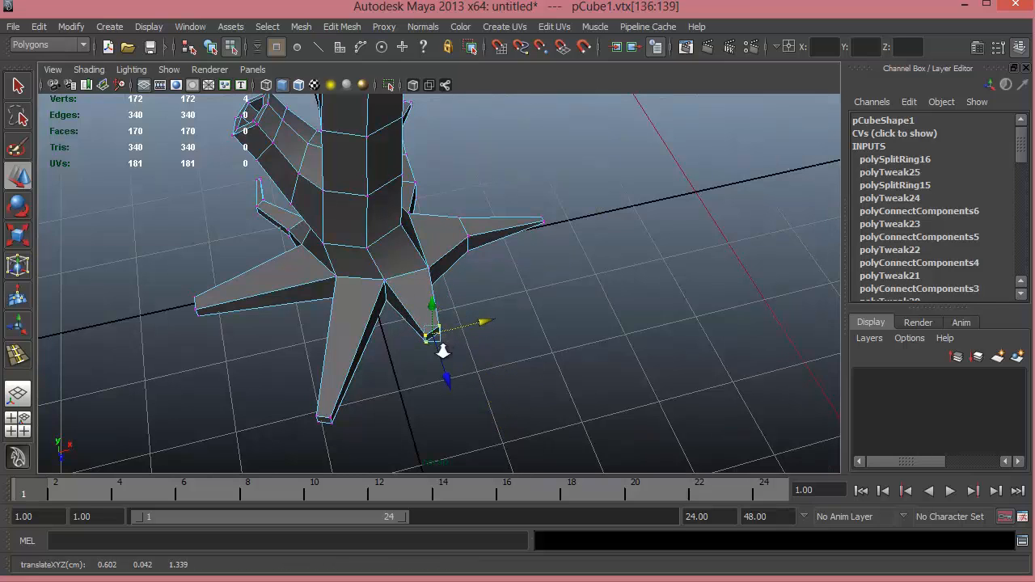
Scale down the four end vertices of the next short root to taper its tip
right_click_drag(444, 350, 575, 370, "alt")
middle_click_drag(512, 337, 513, 277, "alt")
right_click_drag(554, 304, 647, 317, "alt")
middle_click_drag(585, 313, 595, 295, "alt")
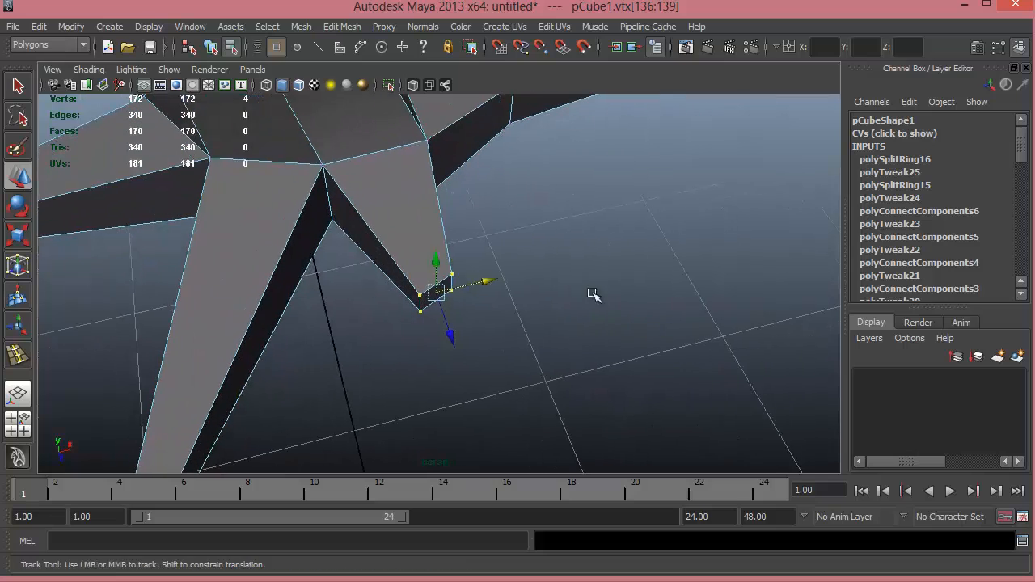
key("r")
left_click_drag(434, 290, 422, 293)
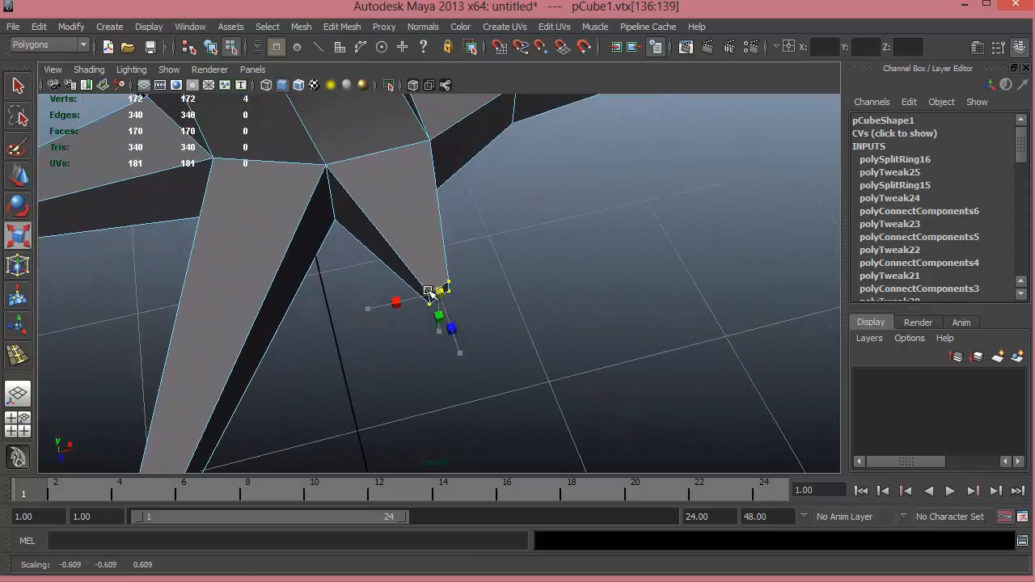
key("w")
Insert an edge loop around the middle of the short tapered root and move it sideways to bend the root
right_click_drag(474, 289, 348, 240, "alt")
left_click_drag(348, 240, 404, 292, "alt")
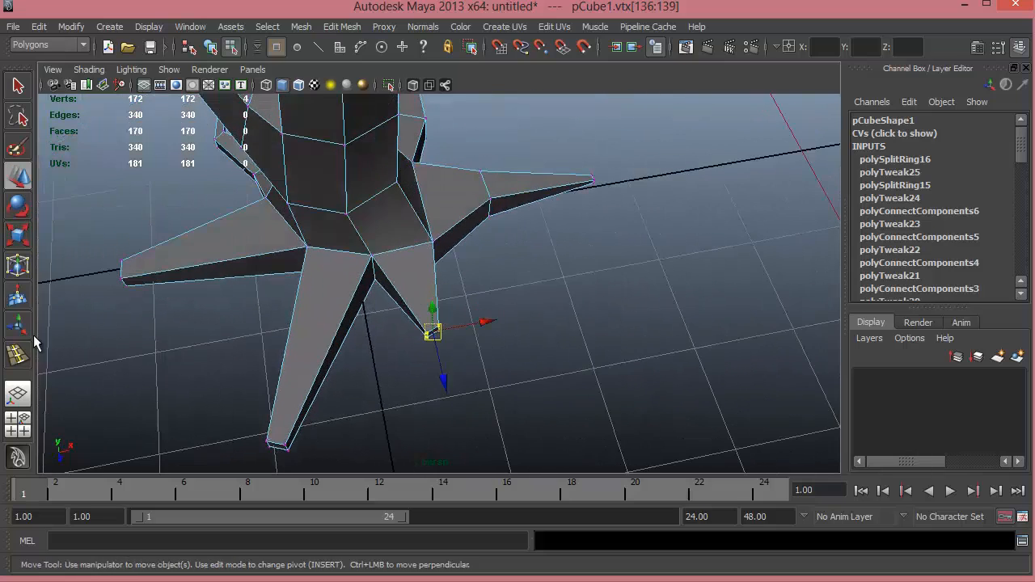
left_click(18, 355)
left_click(394, 291)
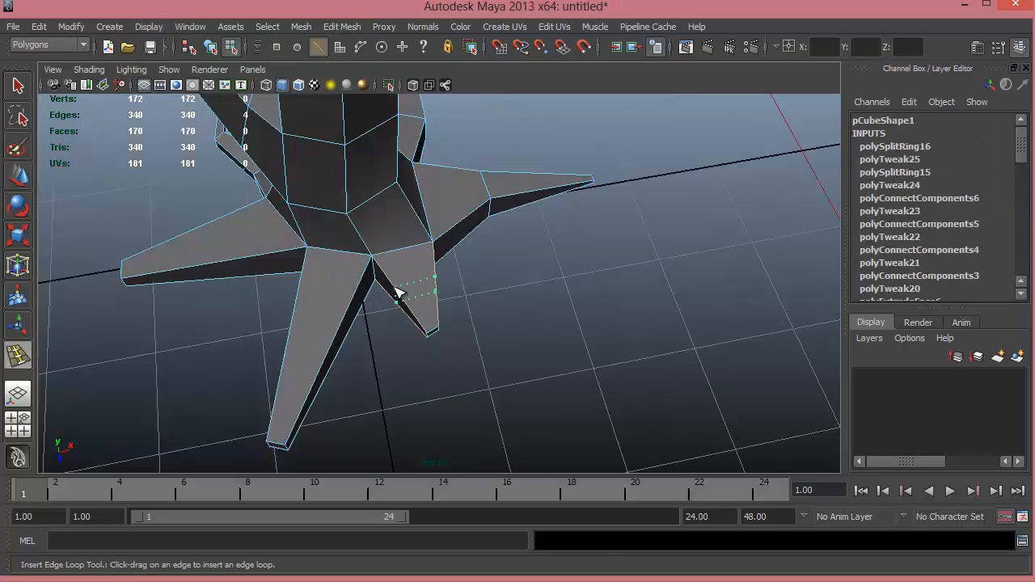
key("w")
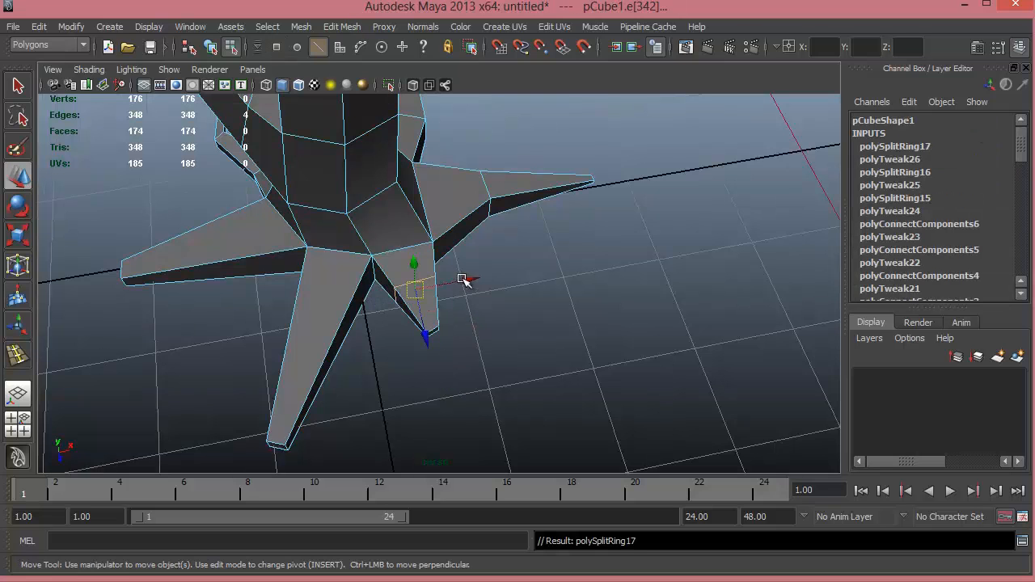
mouse_move(464, 279)
left_mouse_down()
mouse_move(445, 284)
mouse_move(477, 284)
left_mouse_up()
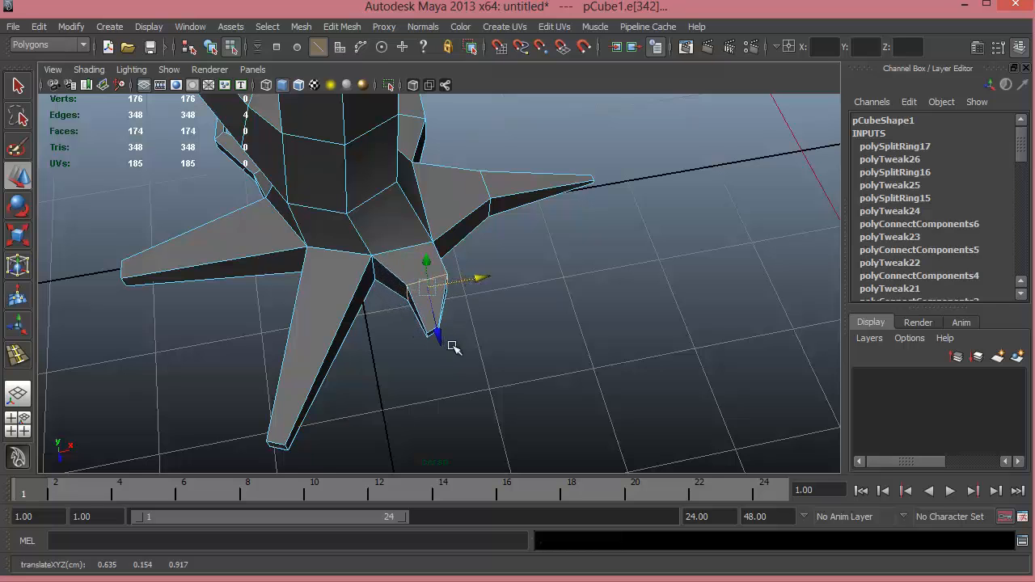
Select the end vertices of the next straight root, move them outward to lengthen it, and scale them down to a small tip
middle_click_drag(453, 345, 522, 325, "alt")
left_click_drag(522, 325, 661, 419, "alt")
key("F9")
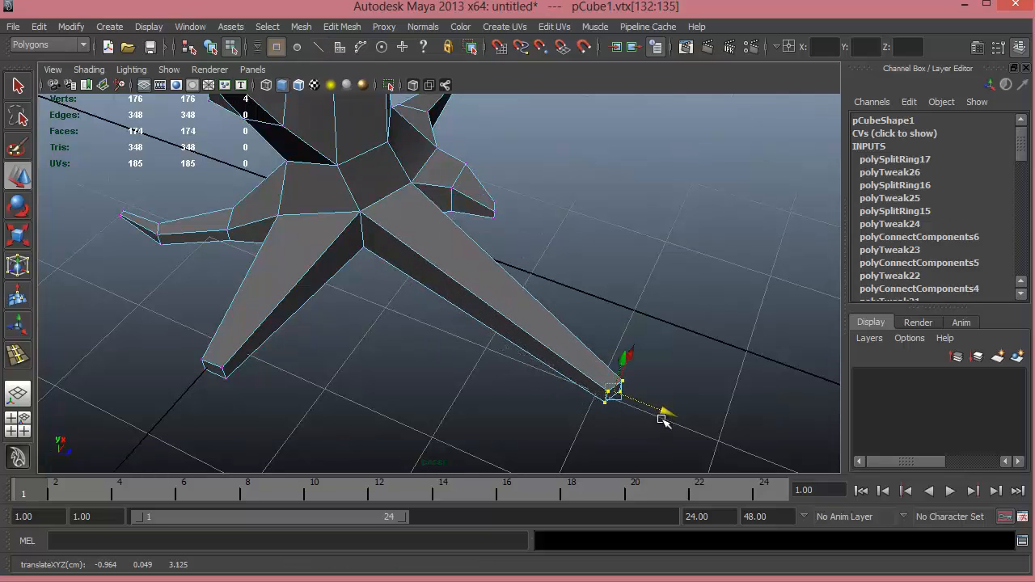
key("r")
left_click_drag(614, 391, 602, 392)
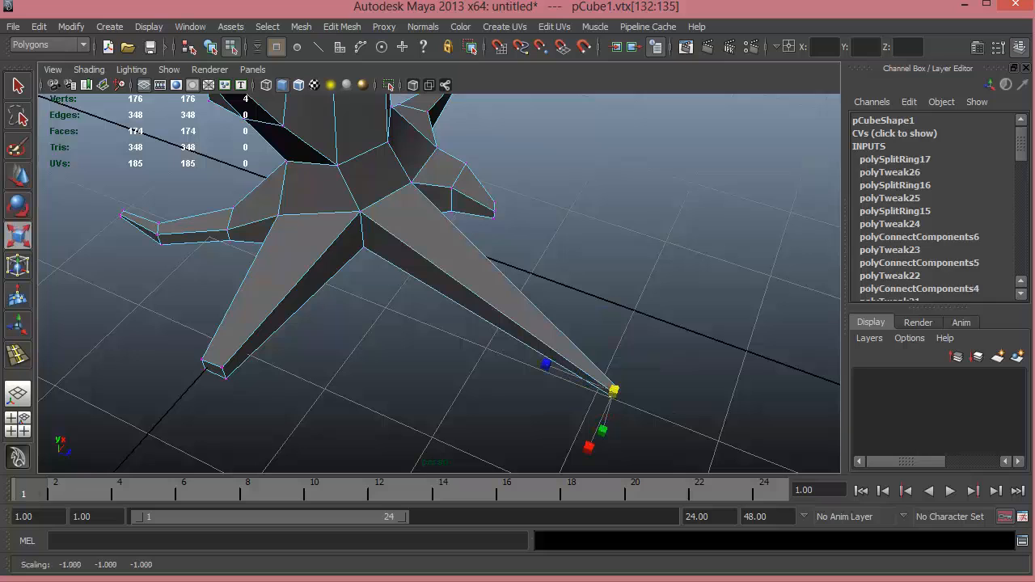
Insert an edge loop around the newly lengthened root near the trunk and move it sideways to bend the root
left_click(17, 356)
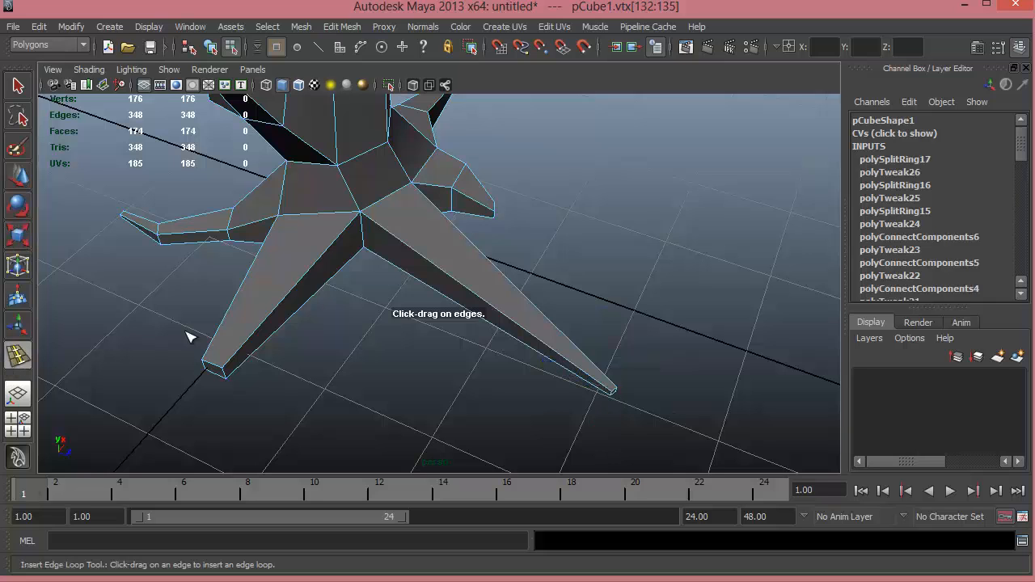
left_click(428, 252)
key("w")
left_click_drag(462, 229, 454, 302)
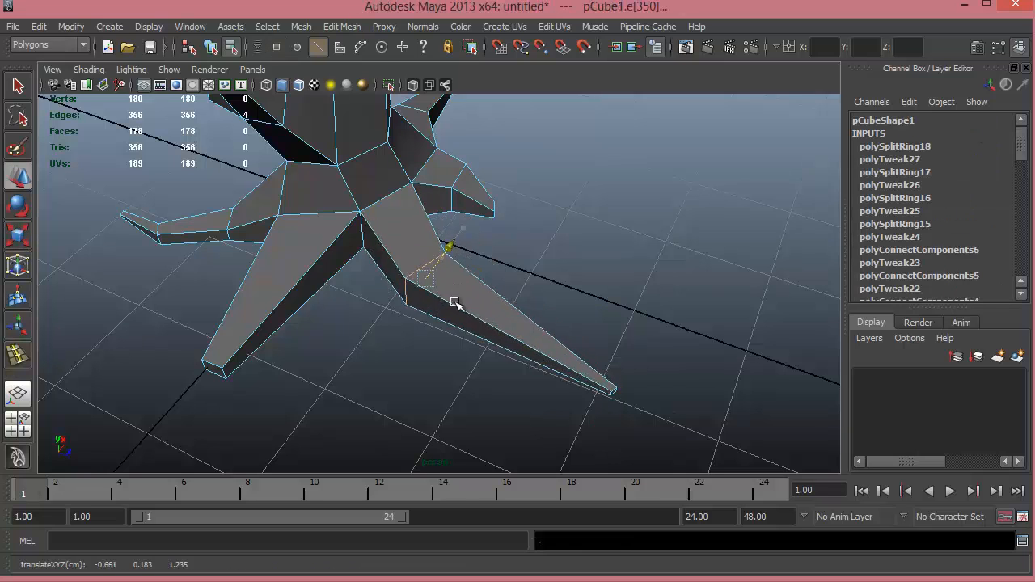
Insert another edge loop around the outer half of the long bent root and move it sideways to bend the root again
left_click(17, 356)
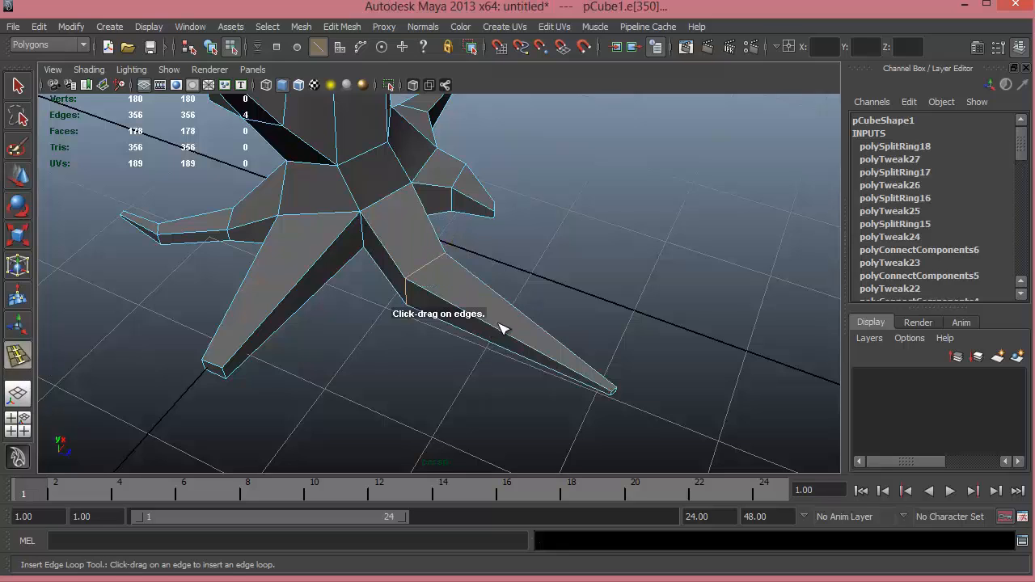
left_click_drag(502, 328, 553, 288)
key("w")
right_click_drag(559, 304, 338, 317, "alt")
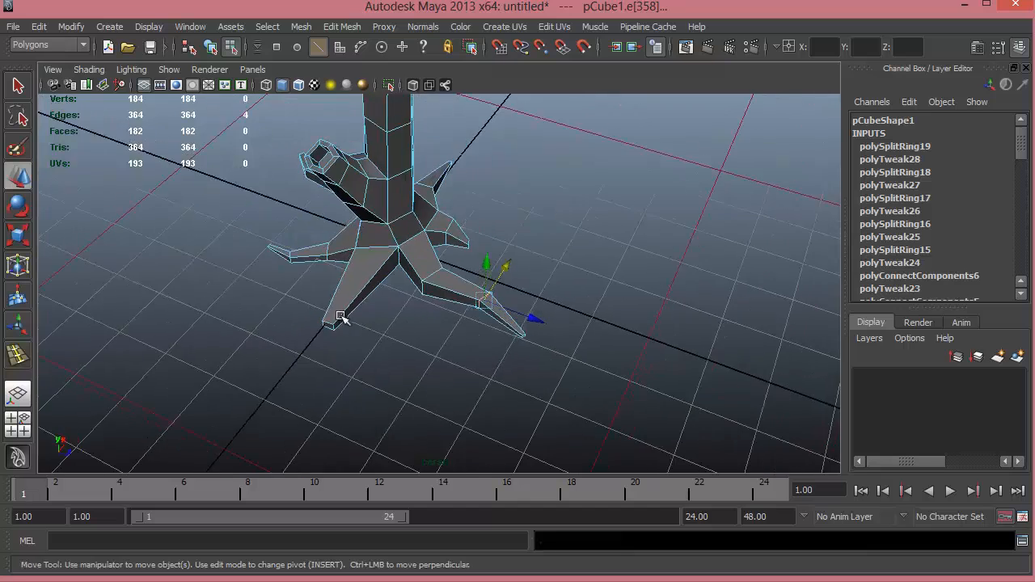
Select the end face of the remaining straight root and move it sideways to change the root's direction
left_click_drag(338, 317, 522, 302, "alt")
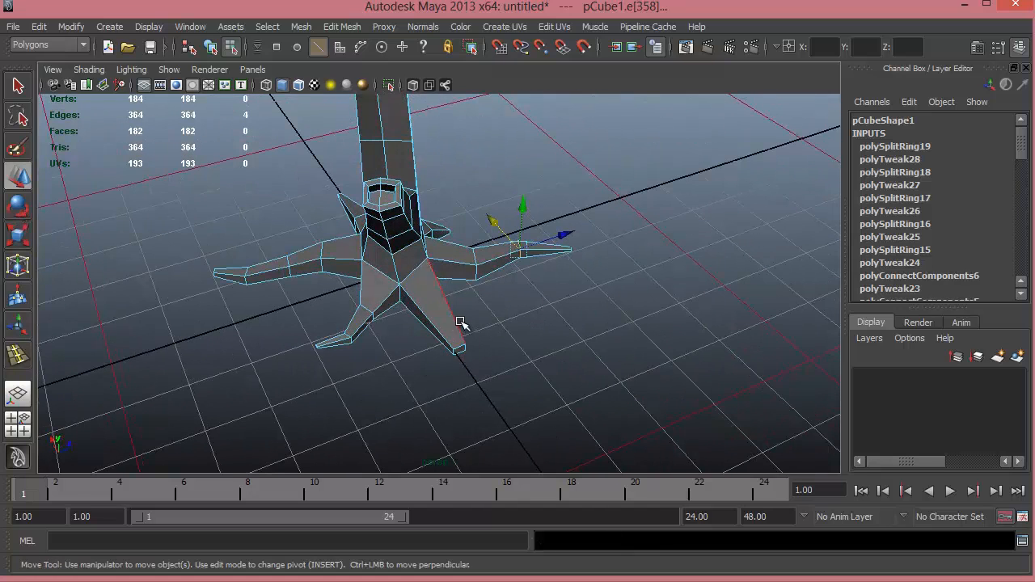
right_click_drag(459, 322, 443, 344)
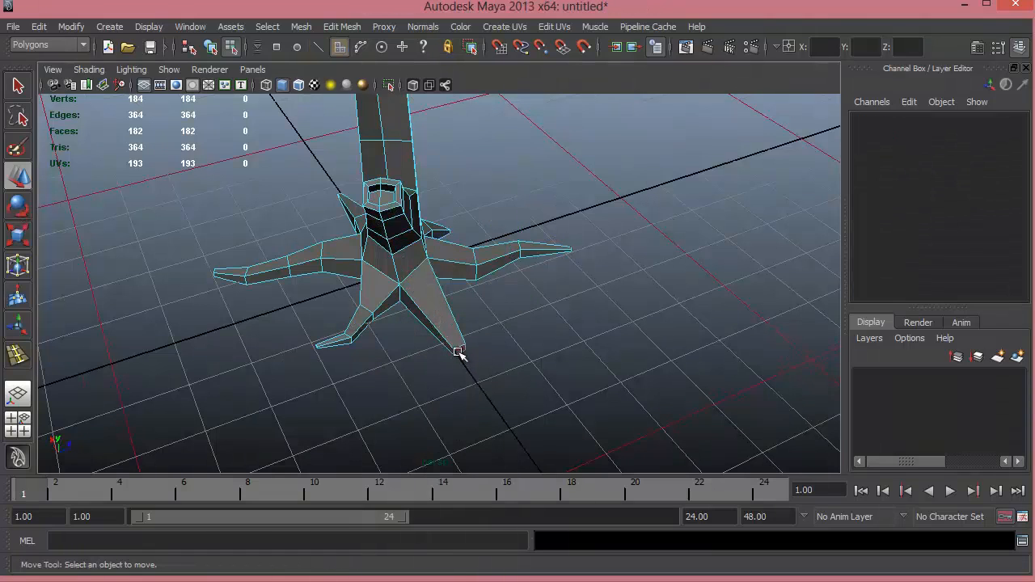
left_click(461, 351)
right_click_drag(504, 306, 506, 319, "shift")
key("e")
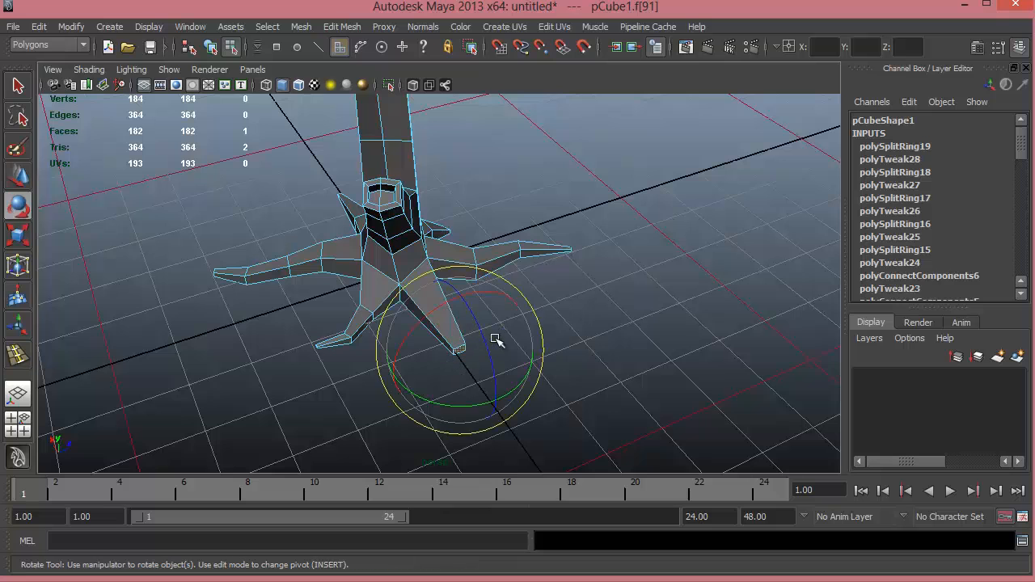
key("w")
left_click_drag(502, 332, 530, 322)
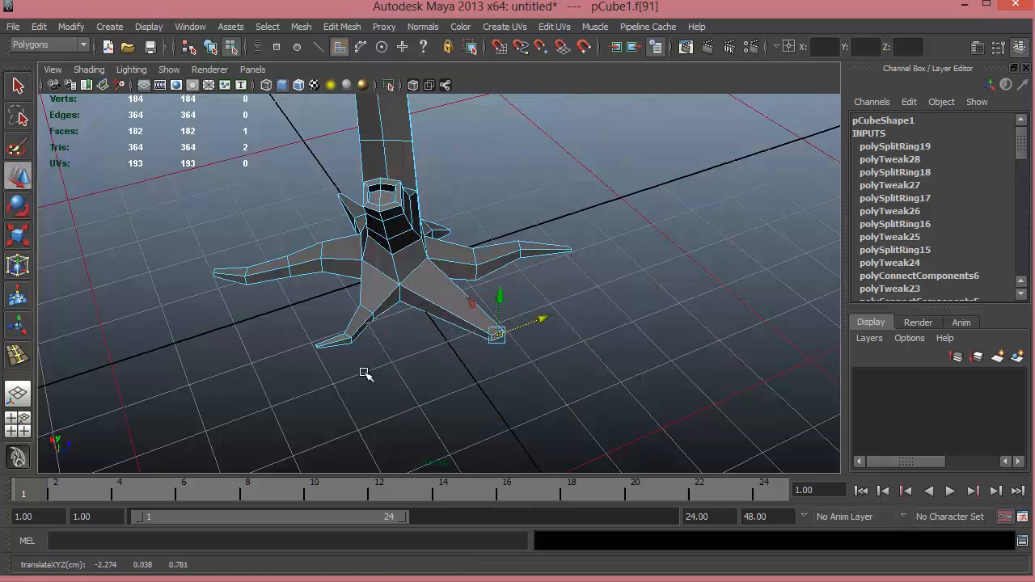
Scale down the end face of the redirected root to taper its tip
mouse_move(363, 374)
left_mouse_down("alt")
mouse_move(439, 351)
mouse_move(363, 351)
mouse_move(344, 372)
left_mouse_up("alt")
key("e")
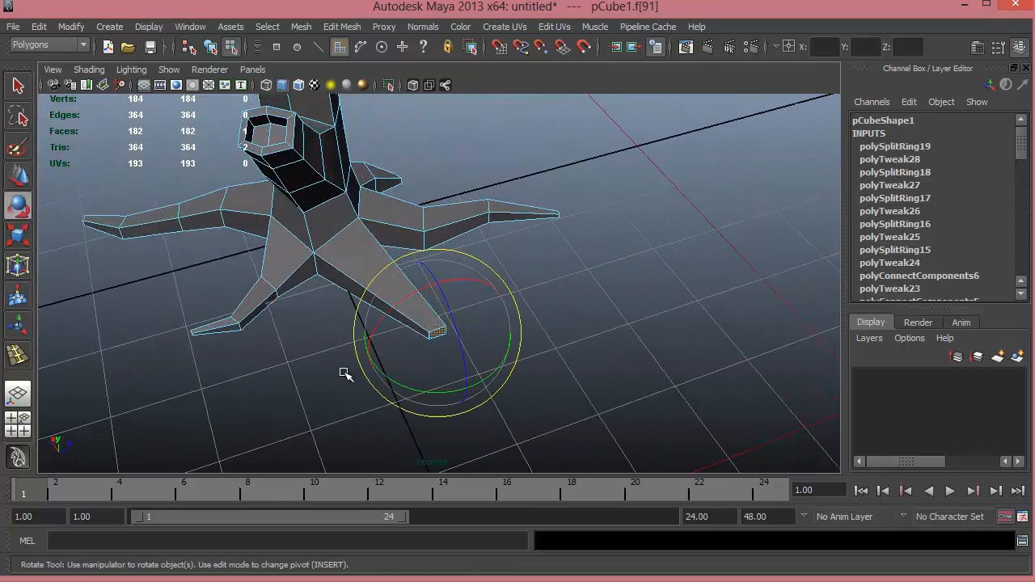
key("r")
left_click_drag(438, 332, 435, 335)
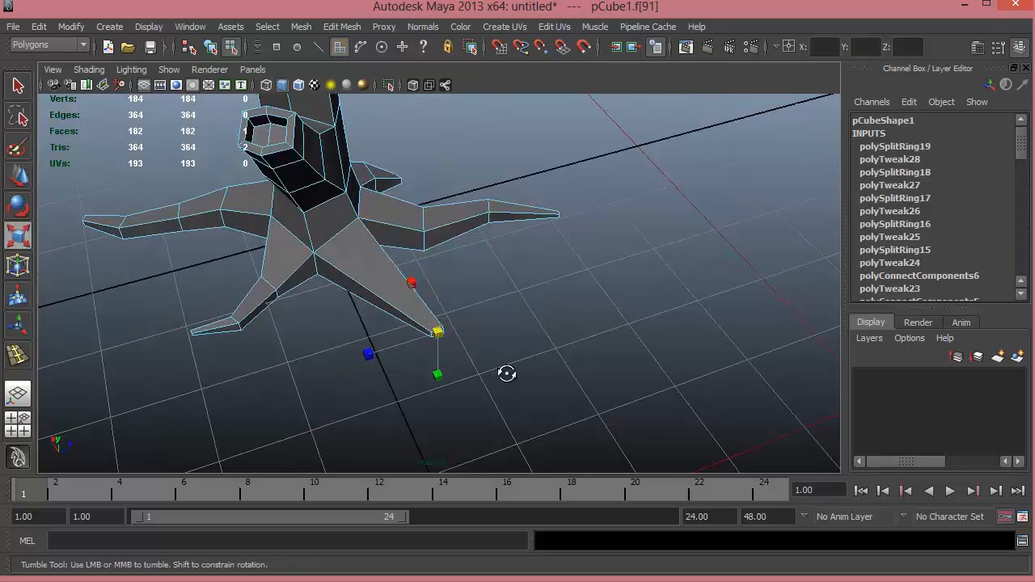
left_click_drag(508, 370, 219, 340, "alt")
Insert an edge loop around the middle of the newly tapered root and move it sideways to bend the root
key("w")
left_click(18, 355)
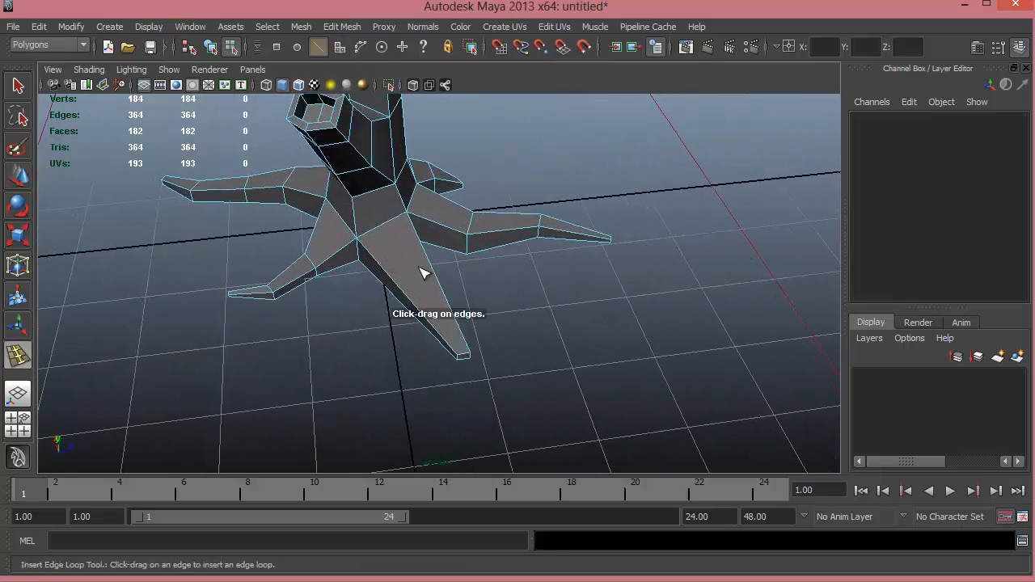
mouse_move(395, 285)
left_mouse_down()
mouse_move(387, 272)
mouse_move(392, 289)
left_mouse_up()
left_click_drag(267, 302, 388, 342, "alt")
key("w")
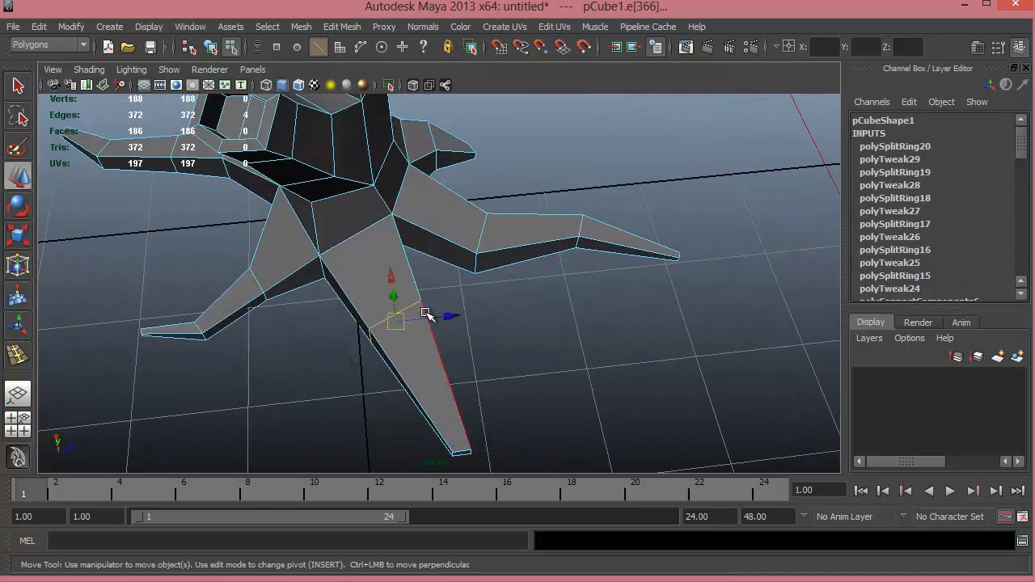
left_click_drag(462, 381, 453, 357, "alt")
Insert a second edge loop between the bend and the tip of the same root and move it to curve the outer part
key("y")
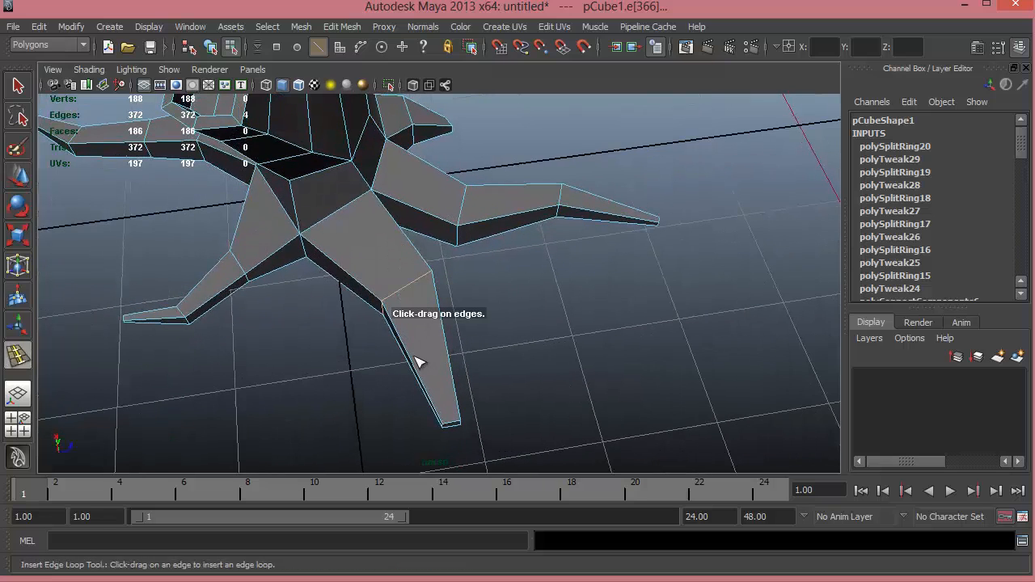
left_click(415, 365)
key("w")
left_click_drag(464, 351, 456, 363)
left_click_drag(421, 414, 450, 394, "alt")
Insert an edge loop between the trunk and the root's first bend and move it to round the curve
key("e")
left_click(18, 356)
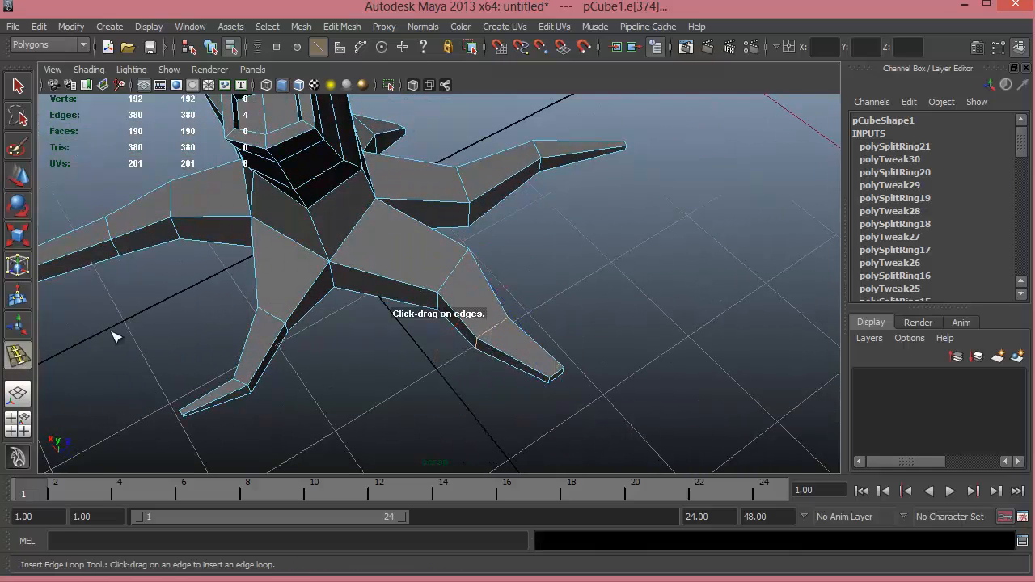
left_click(380, 279)
key("w")
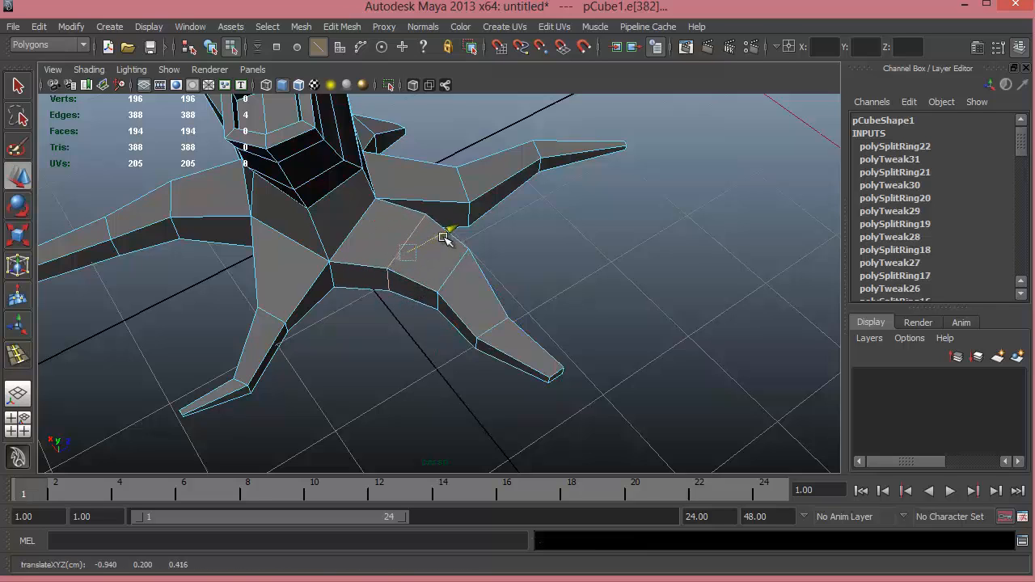
left_click_drag(468, 298, 18, 370, "alt")
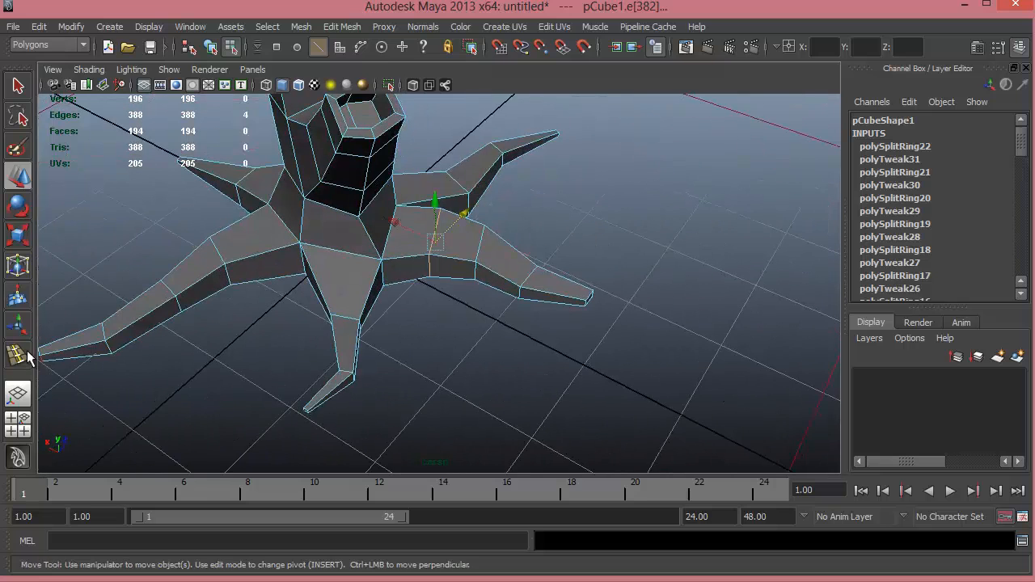
Insert an edge loop on the neighbouring narrow root close to the trunk and scale the loop
left_click(22, 355)
left_click_drag(322, 284, 288, 264)
key("e")
key("r")
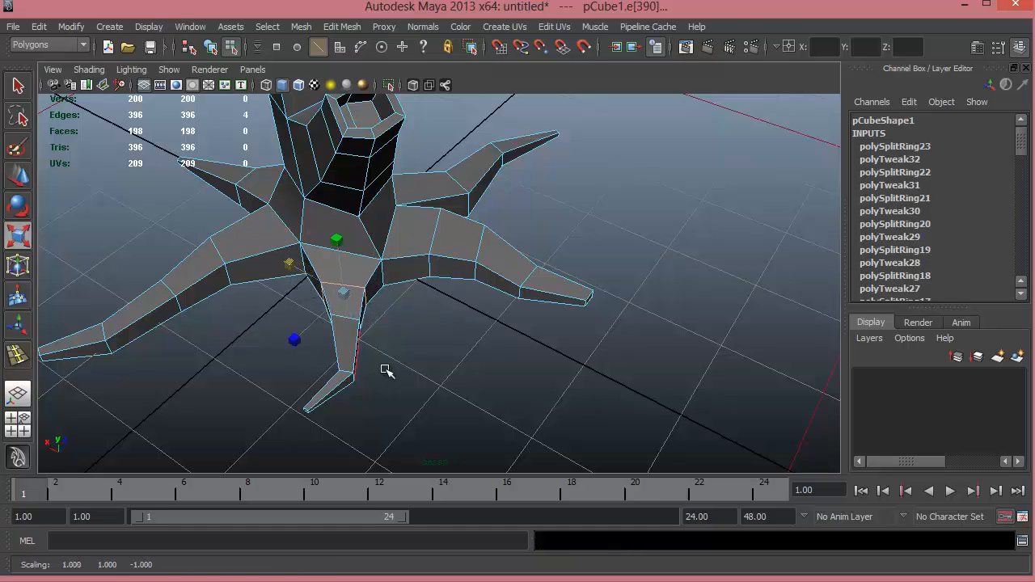
Turn on smooth mesh preview for the tree and examine its overall shape from the side
left_click_drag(386, 371, 404, 257, "alt")
right_click_drag(401, 260, 232, 327)
left_click_drag(520, 310, 359, 388, "alt")
key("3")
left_click(522, 288)
left_click_drag(514, 370, 481, 351, "alt")
left_click(481, 351)
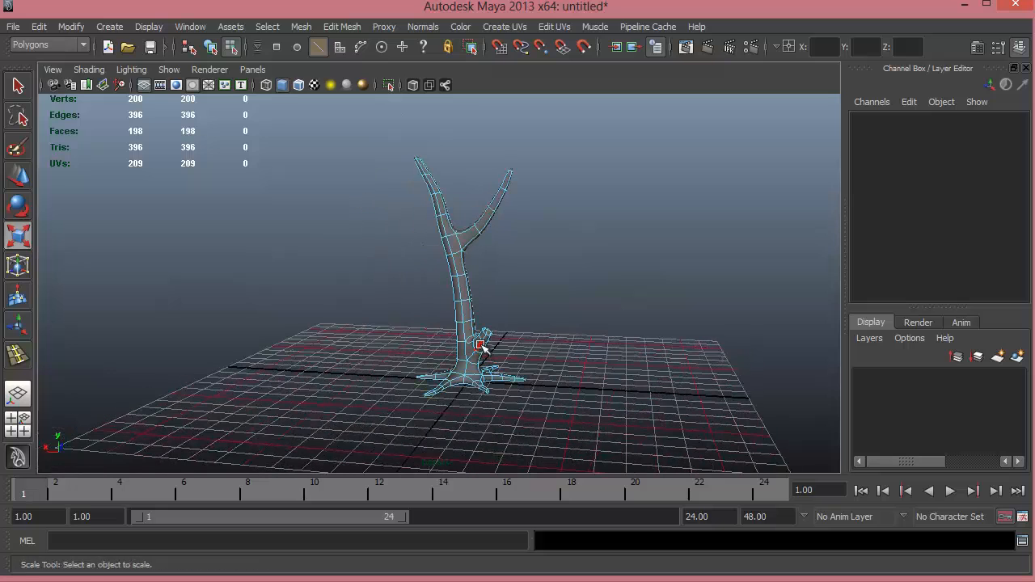
right_click_drag(502, 165, 423, 199, "alt")
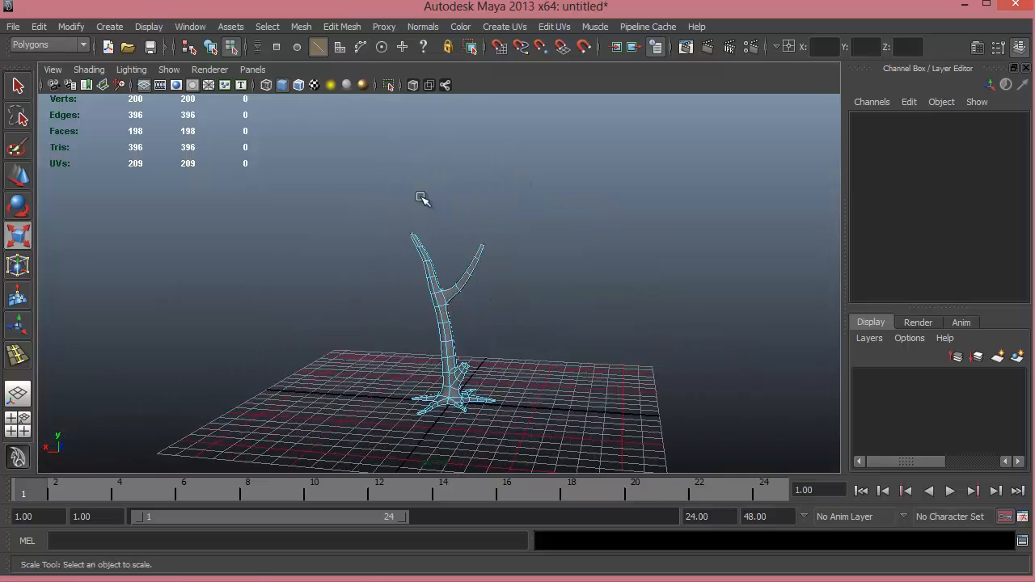
middle_click_drag(563, 294, 497, 287, "alt")
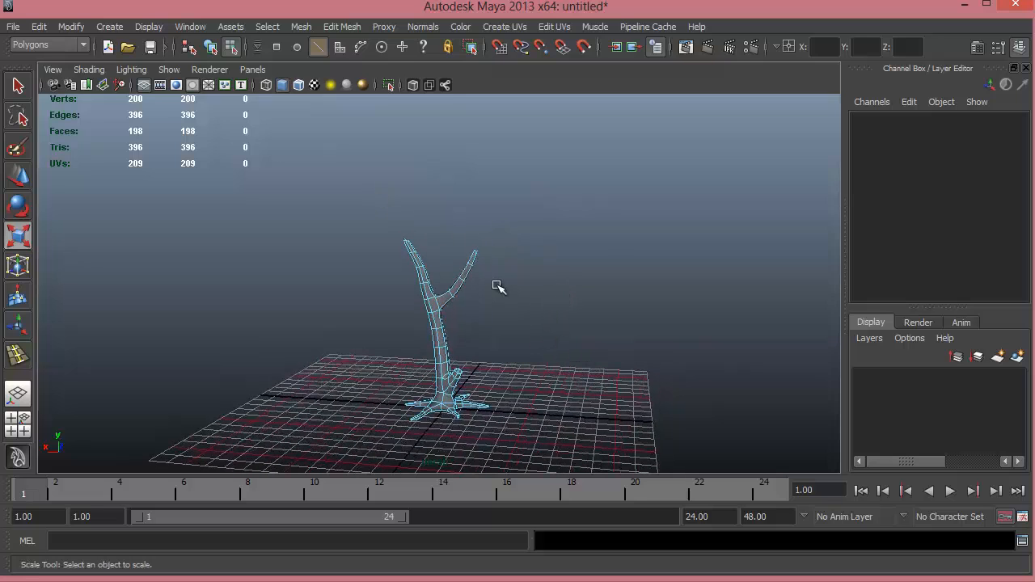
Create a polygon sphere, scale it uniformly to about 3.74, and raise it to about 9.6 in Y over the branches
left_click(110, 27)
mouse_move(127, 70)
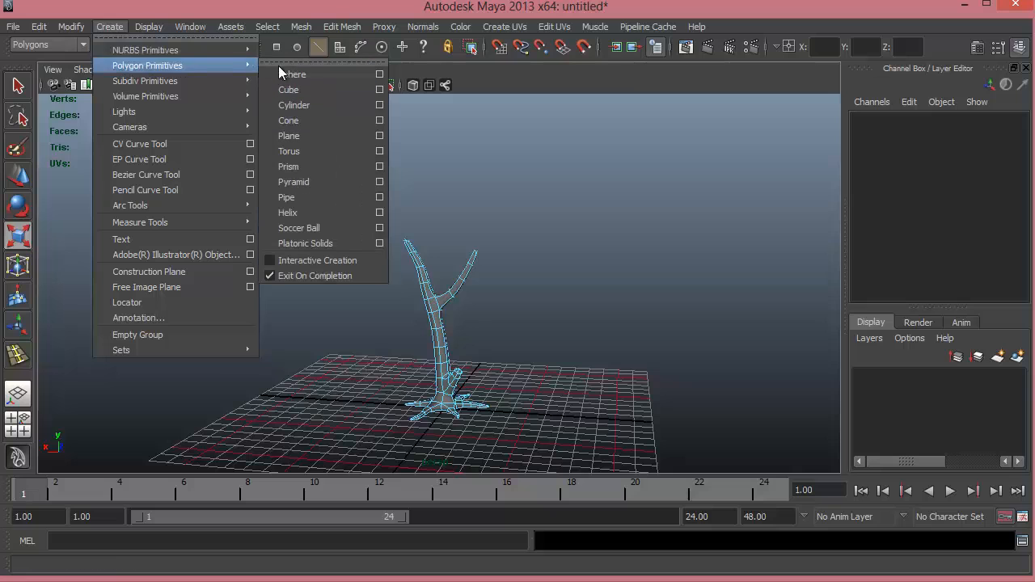
left_click(284, 76)
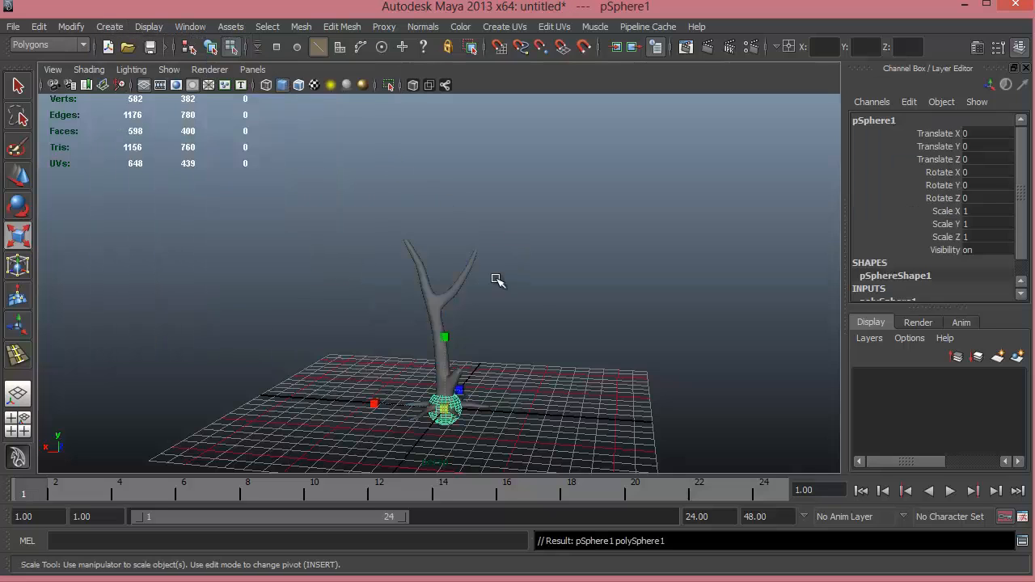
left_click_drag(447, 411, 558, 380)
key("w")
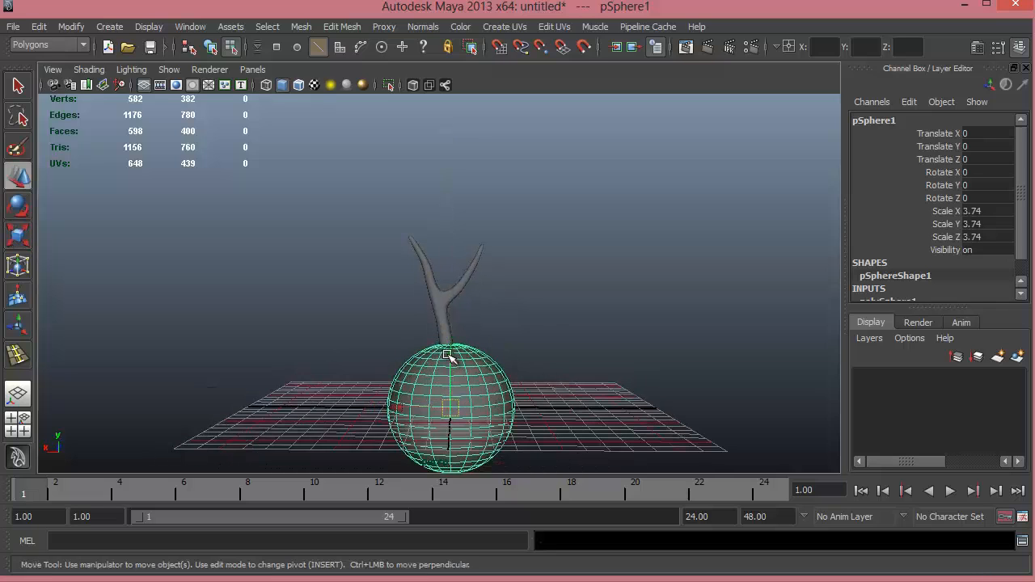
left_click_drag(451, 356, 439, 203)
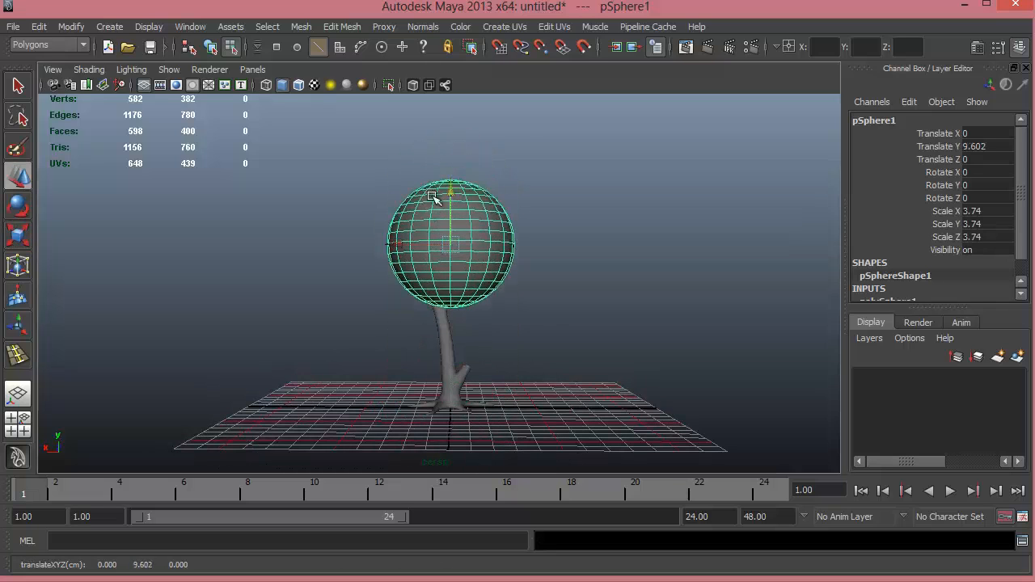
Enlarge the sphere uniformly to about 3.85 and flatten it vertically to a Y scale of about 2.78
key("r")
left_click_drag(457, 243, 478, 234)
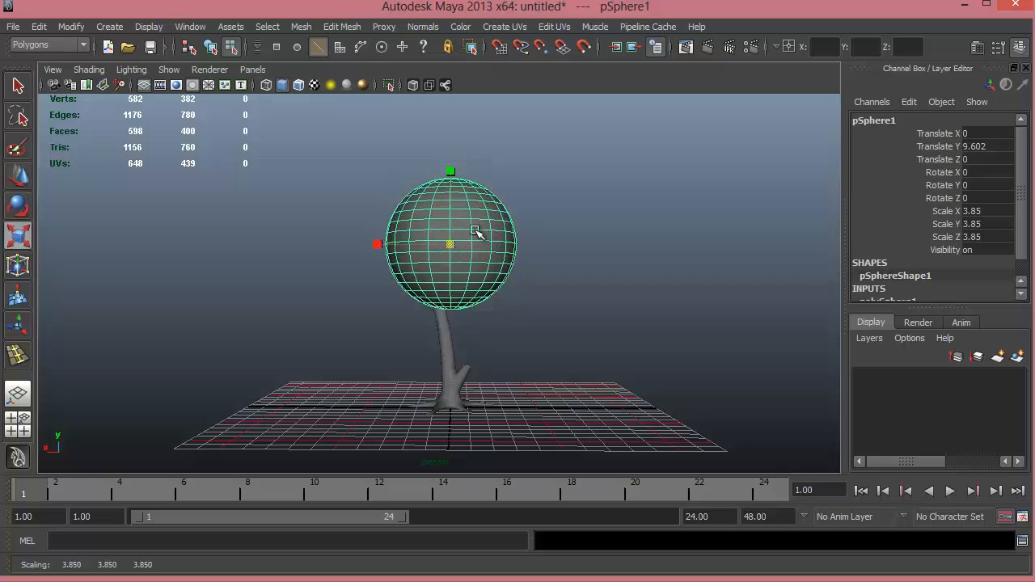
key("e")
key("r")
left_click_drag(453, 168, 454, 192)
left_click_drag(474, 273, 468, 295, "alt")
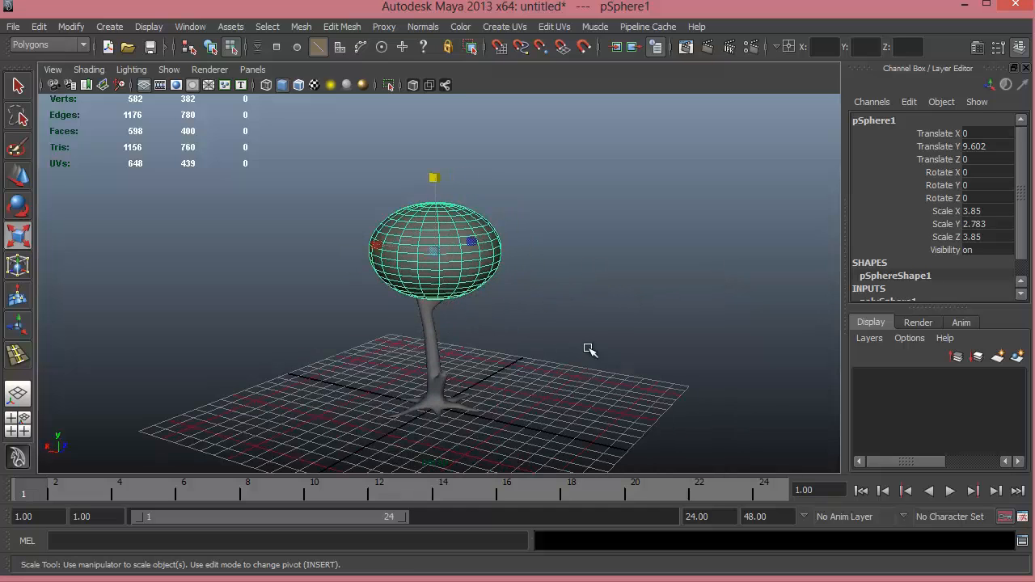
In the side view, select all faces of the sphere's lower half and delete them to leave a dome
key("space")
key("space")
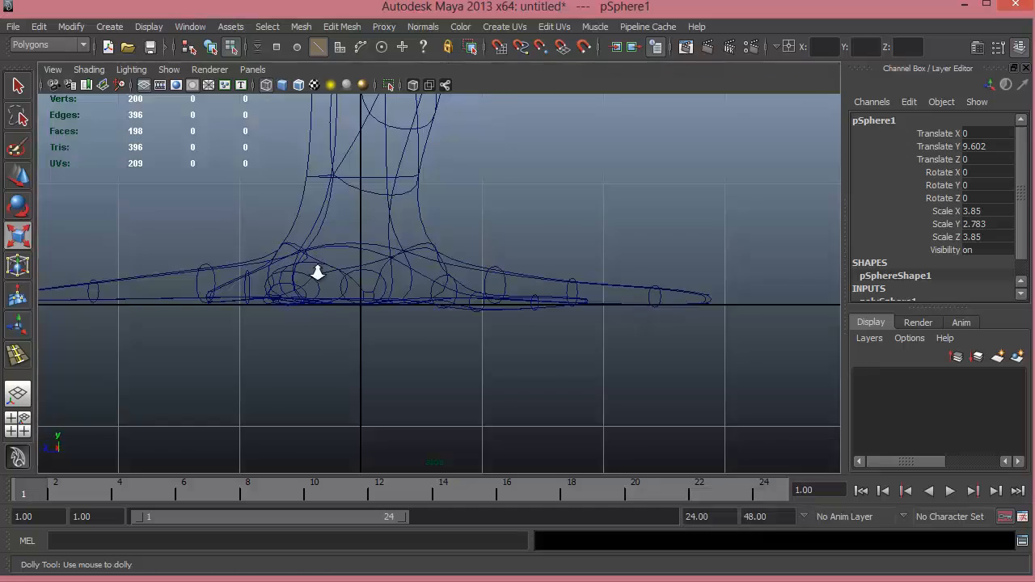
scroll(318, 273, "down", 7)
middle_click_drag(374, 250, 374, 466, "alt")
right_click_drag(514, 186, 513, 219)
middle_click_drag(510, 225, 507, 270, "alt")
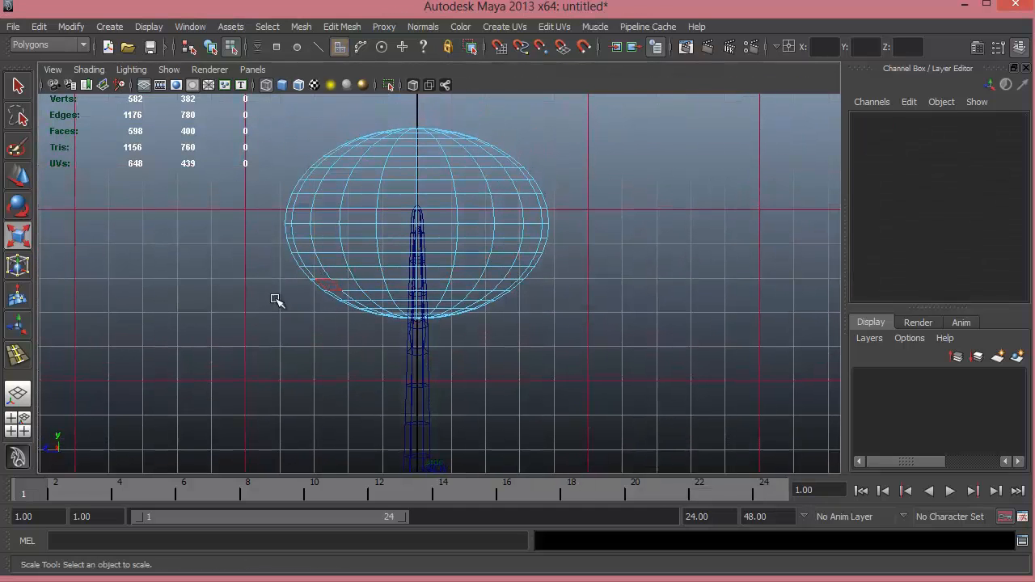
left_click_drag(508, 345, 621, 232)
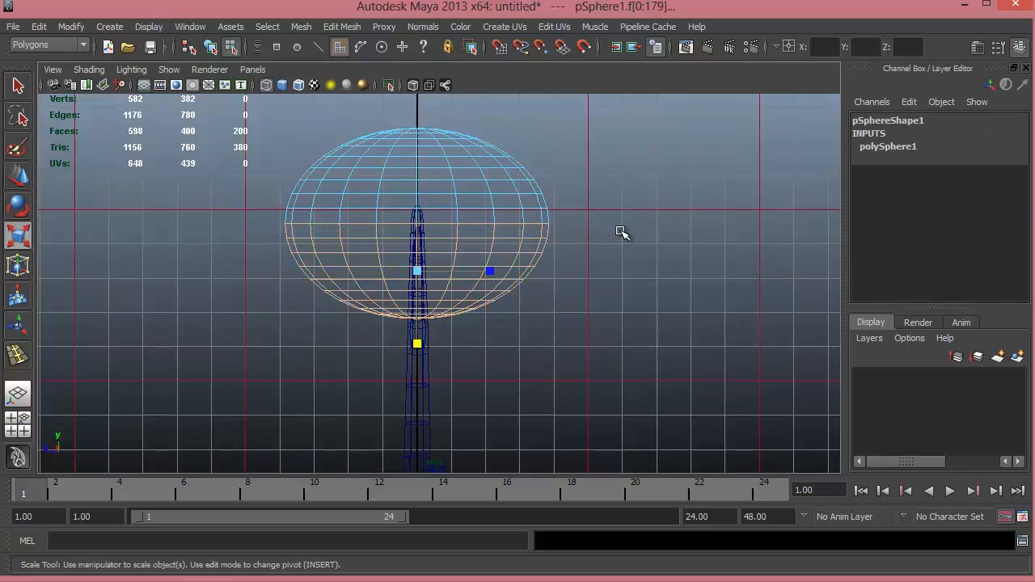
key("Delete")
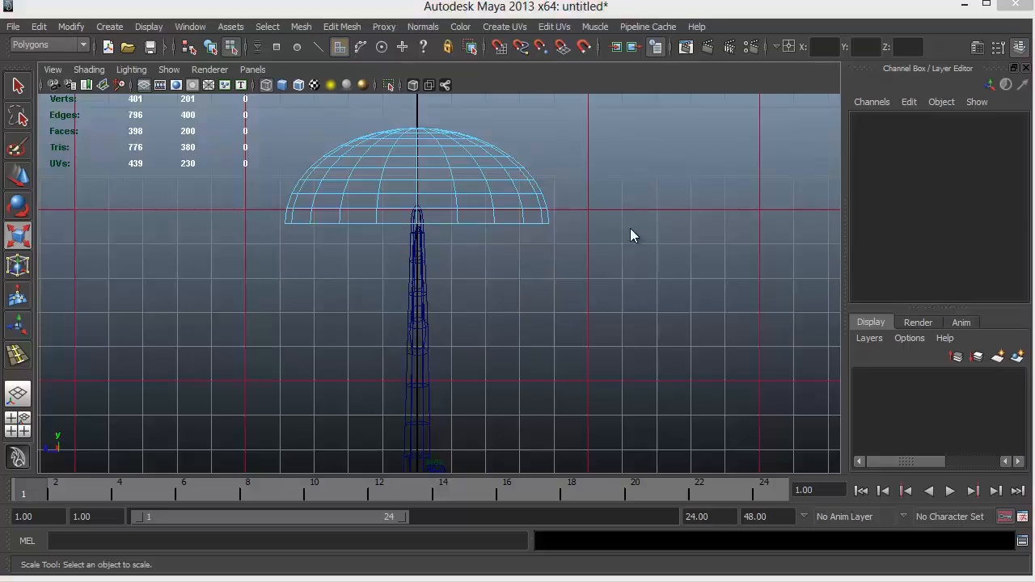
In the perspective view, select the open border edge loop around the dome's lower rim
key("space")
key("space")
left_click_drag(430, 226, 514, 267, "alt")
left_click_drag(426, 206, 431, 230, "alt")
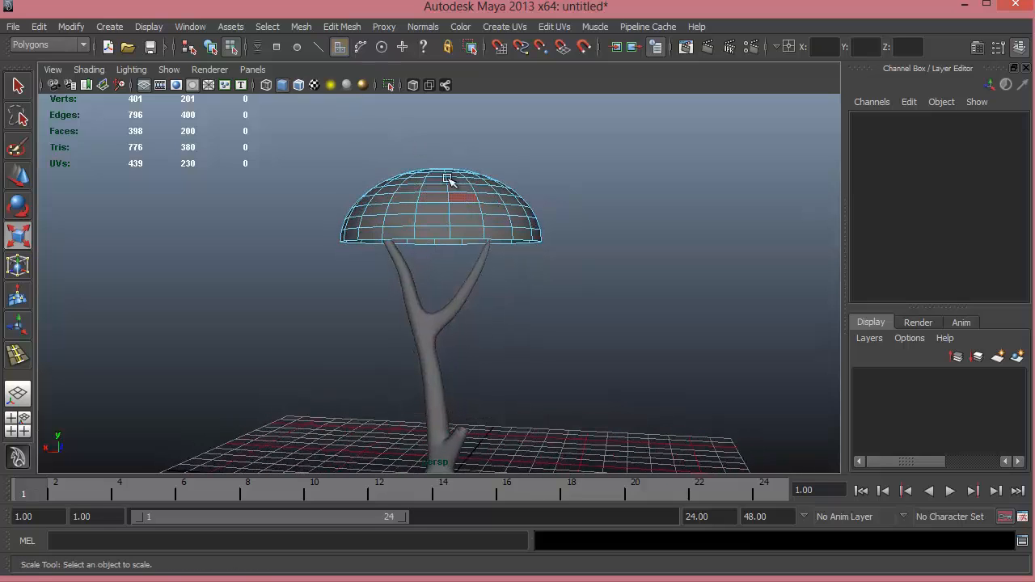
key("F10")
double_click(429, 238)
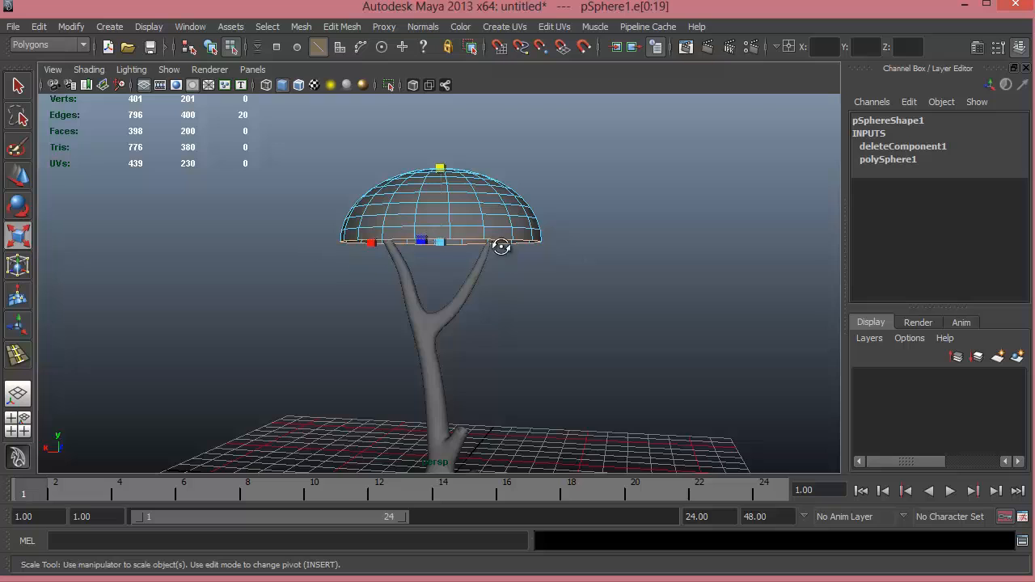
left_click_drag(502, 246, 489, 229, "alt")
right_click_drag(411, 229, 534, 274, "alt")
middle_click_drag(534, 277, 530, 326, "alt")
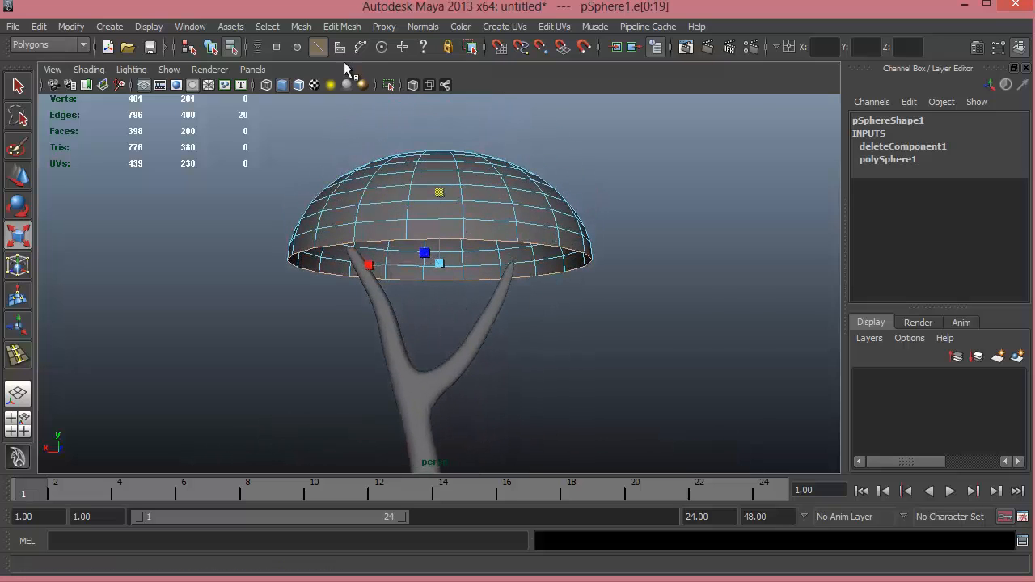
Turn on Keep Faces Together, extrude the dome's border edges and lower them to about 8.95 in Y
left_click(341, 27)
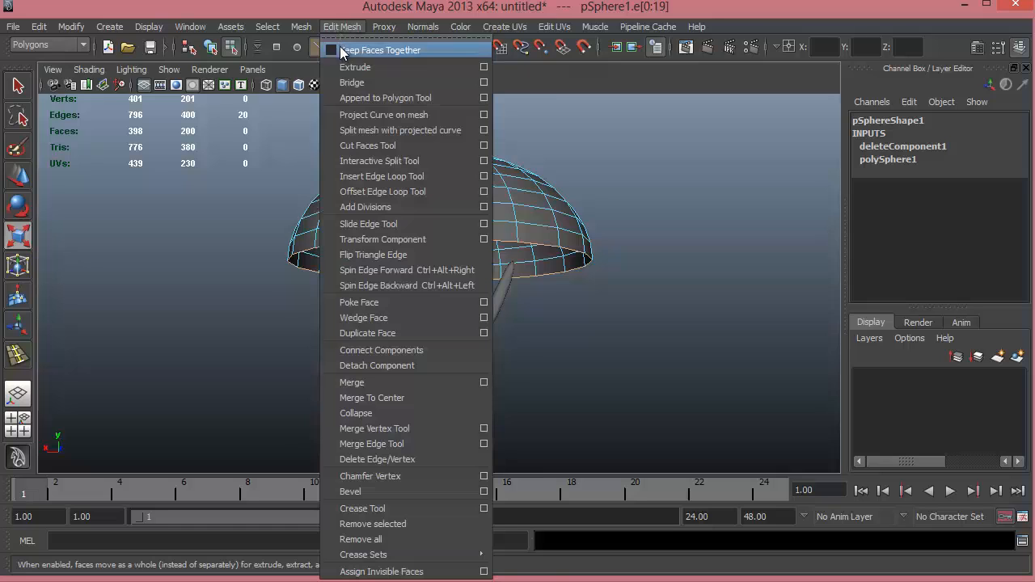
left_click(360, 50)
right_click(554, 205, "shift")
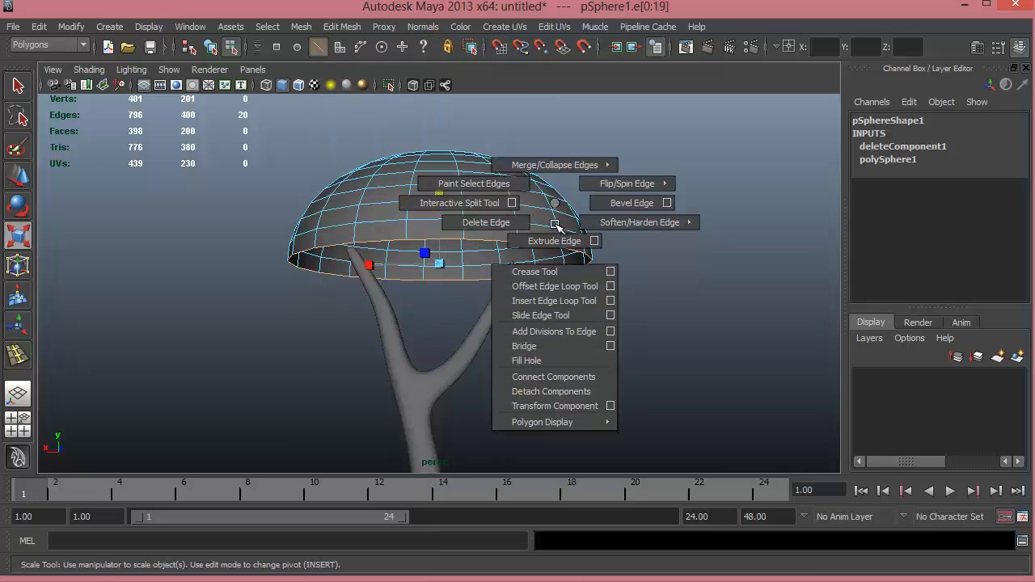
left_click(554, 237)
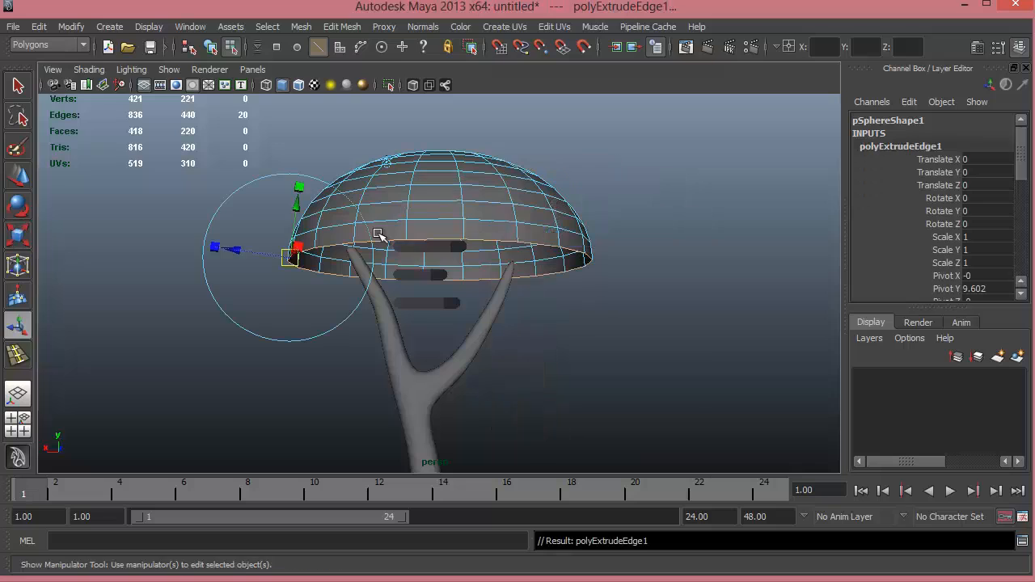
key("w")
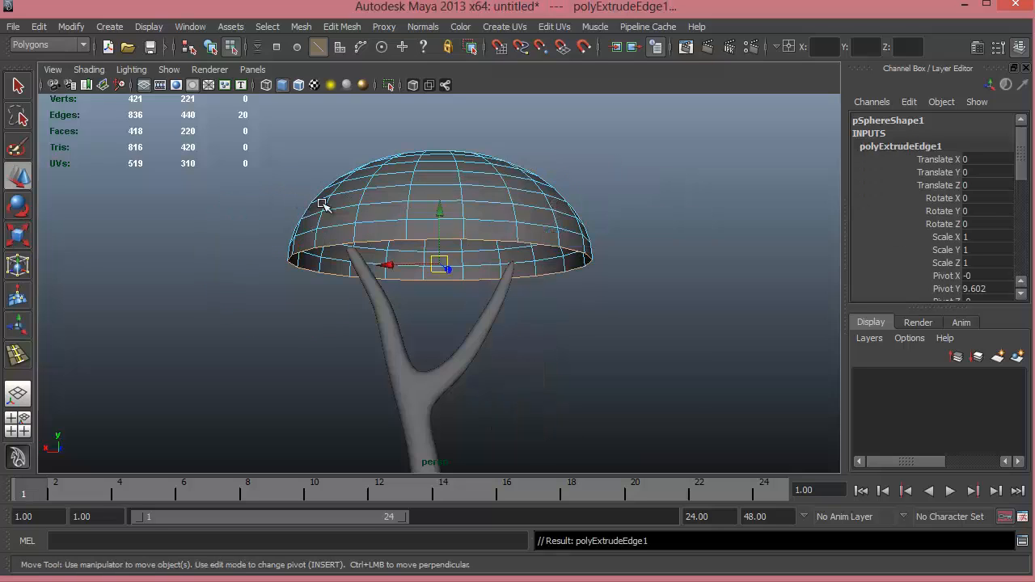
left_click_drag(442, 215, 444, 238)
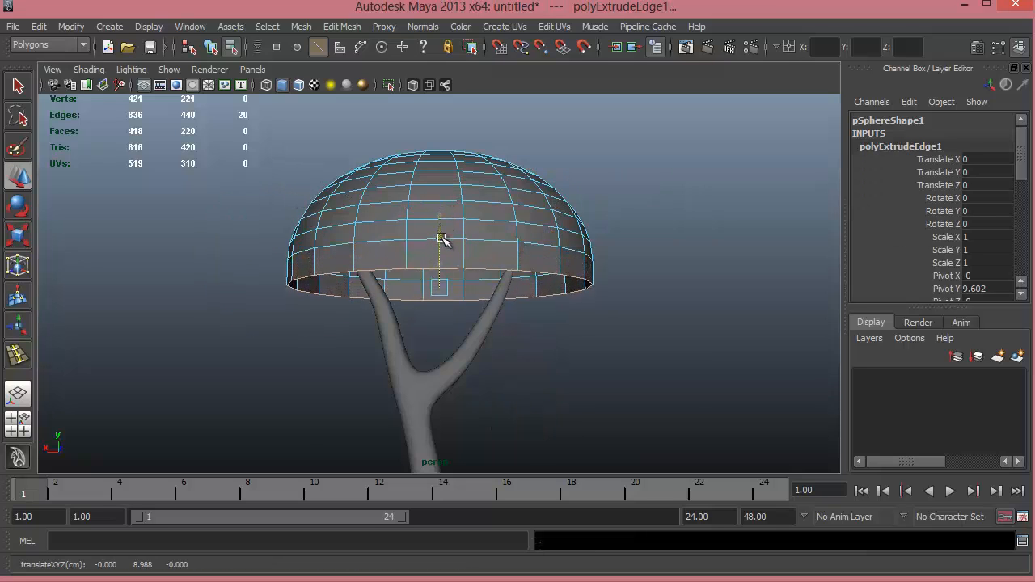
Extrude the border edges inward as a narrow ring, and again almost to the centre of the dome's underside
left_click_drag(453, 325, 510, 296, "alt")
right_click_drag(587, 234, 536, 267, "shift")
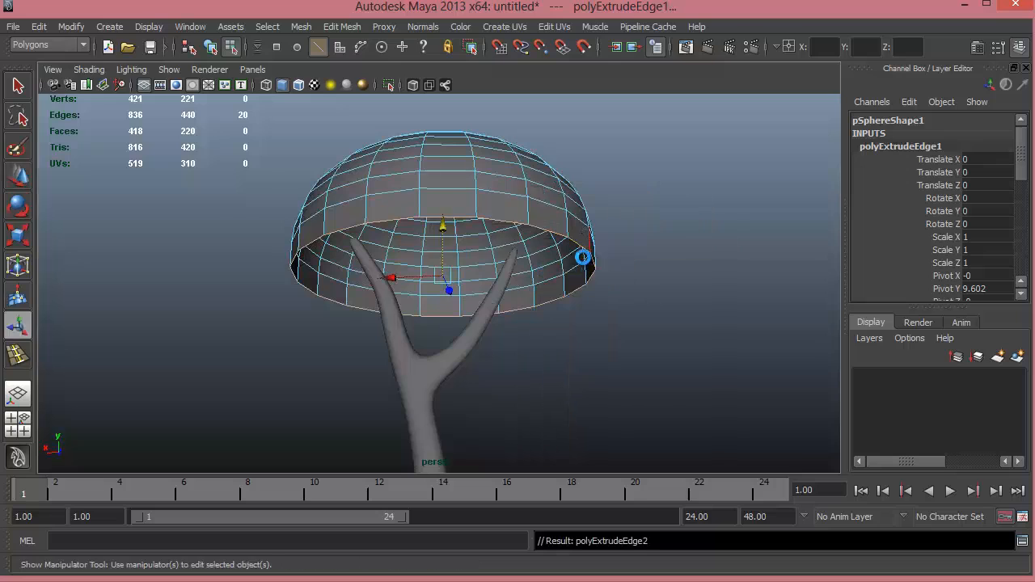
left_click_drag(240, 249, 264, 260)
right_click_drag(693, 297, 695, 300, "shift")
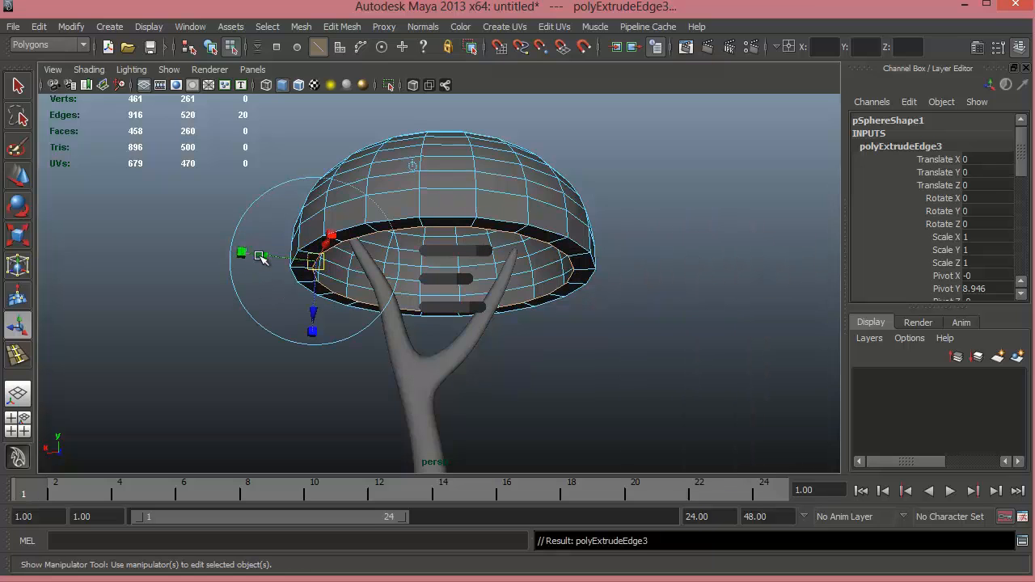
left_click_drag(262, 258, 371, 295)
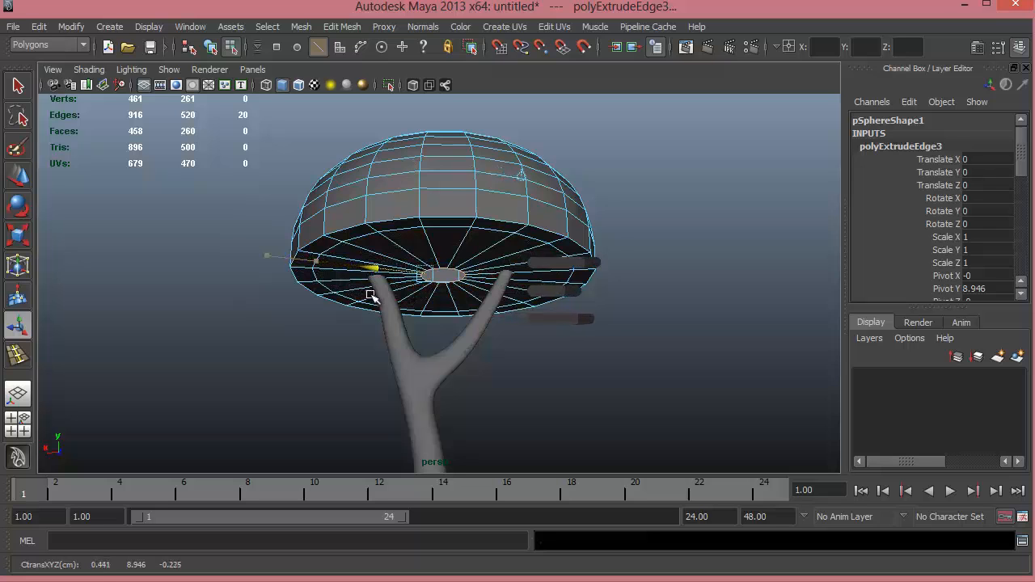
Fill the small central hole in the dome's underside and clear the selection
right_click_drag(371, 295, 805, 319, "alt")
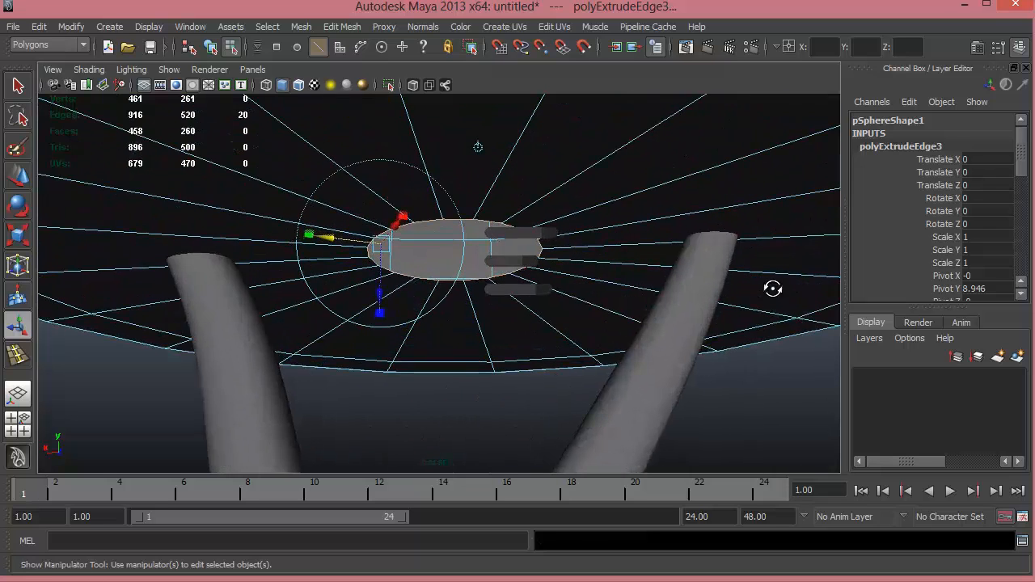
left_click_drag(773, 289, 773, 271, "alt")
right_click_drag(465, 230, 456, 391, "shift")
left_click_drag(509, 259, 439, 197, "alt")
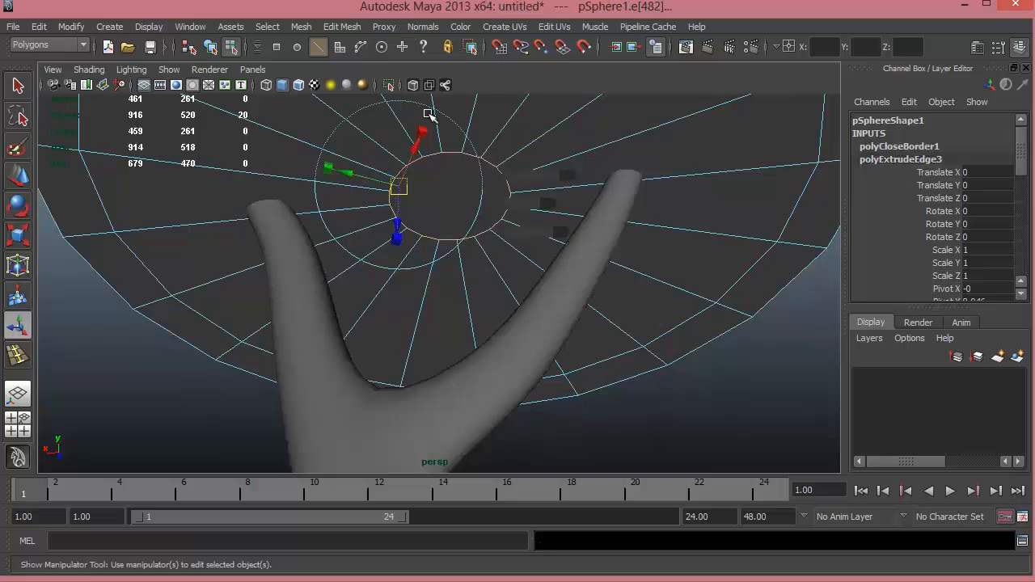
left_click_drag(354, 215, 489, 236, "alt")
left_click(659, 234)
Select the full loop of faces in the narrow outer ring of the dome's underside
right_click_drag(592, 191, 591, 225)
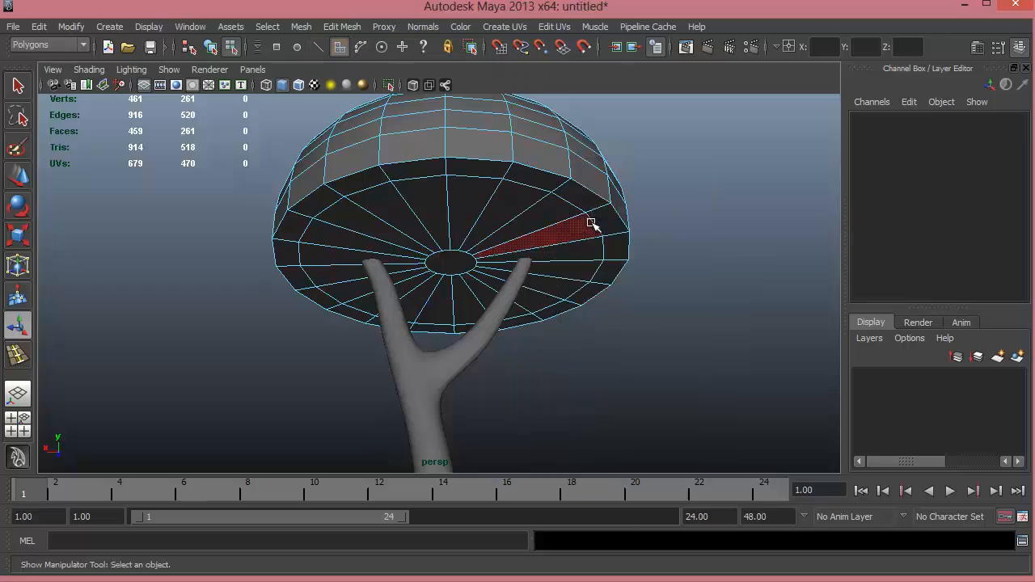
left_click(531, 180)
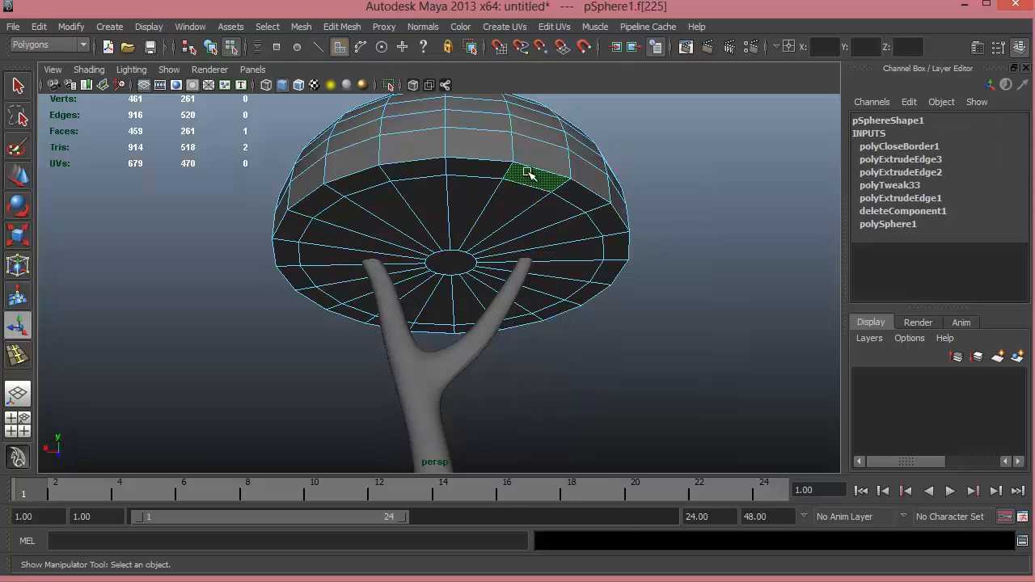
double_click(473, 169, "shift")
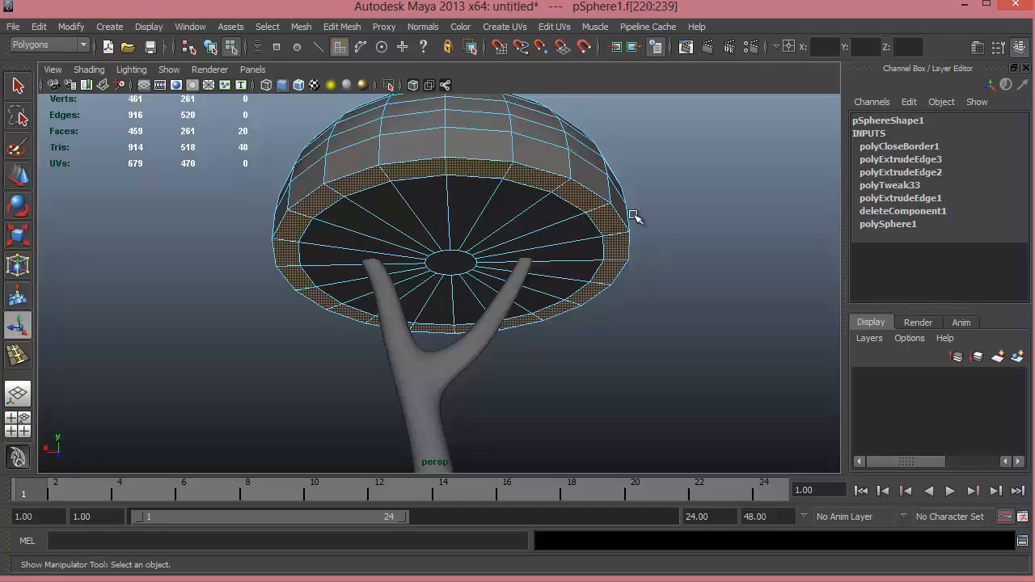
right_click_drag(243, 213, 61, 216, "alt")
left_click_drag(467, 263, 427, 298, "alt")
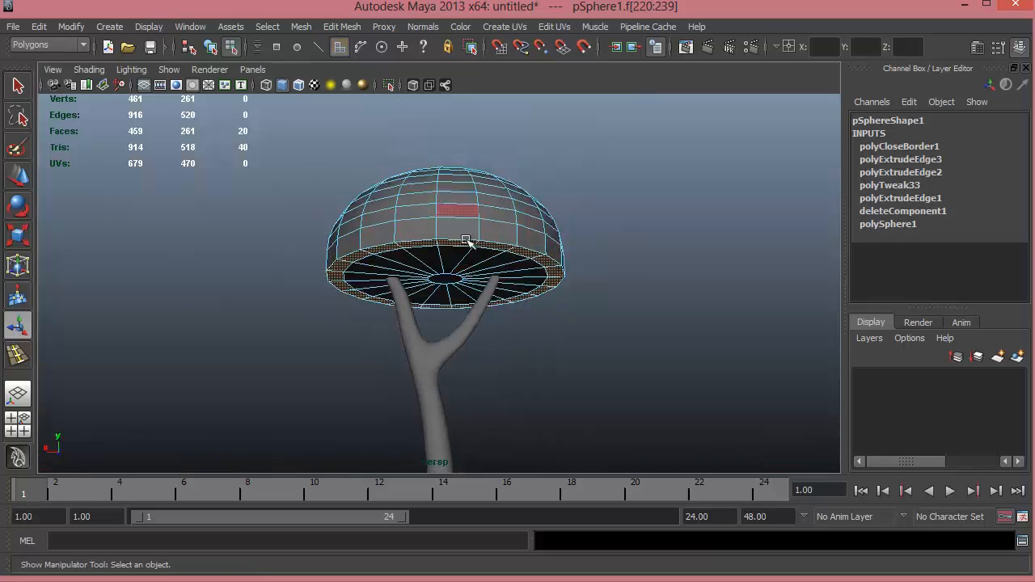
Turn off Keep Faces Together, extrude the ring faces individually downward and scale each one down to a tapered tip
left_click(343, 28)
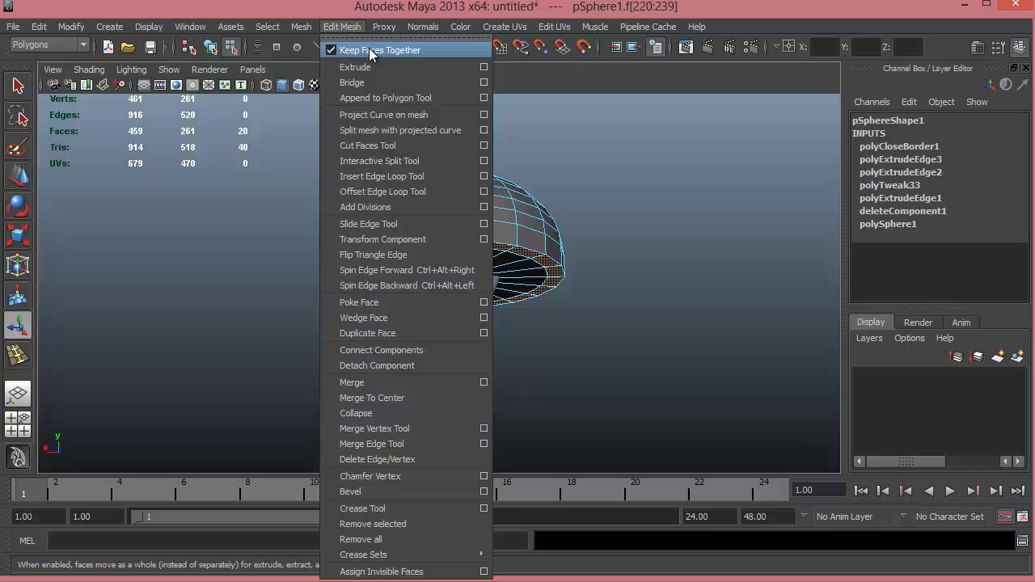
left_click(371, 51)
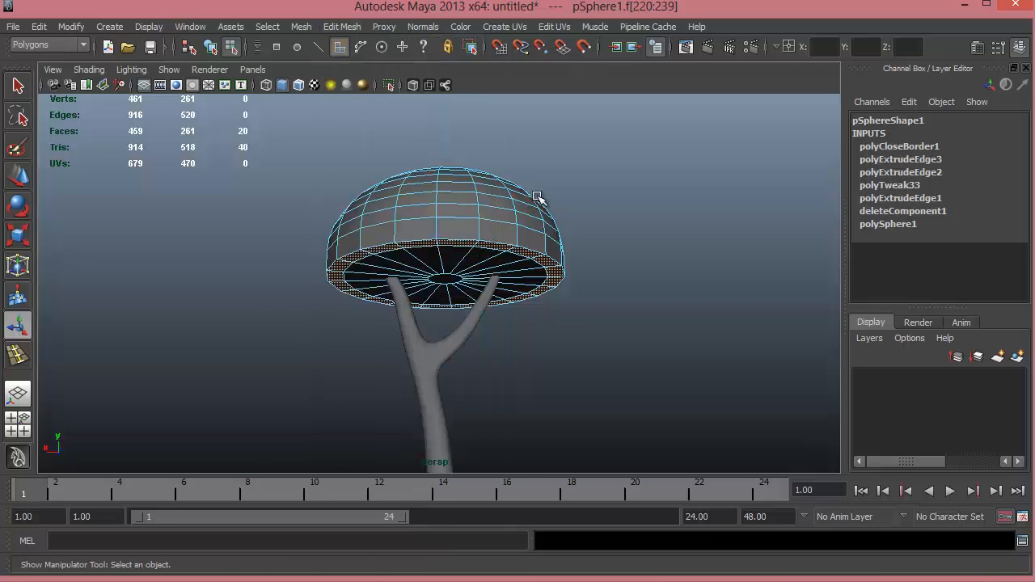
right_click_drag(579, 196, 581, 234, "shift")
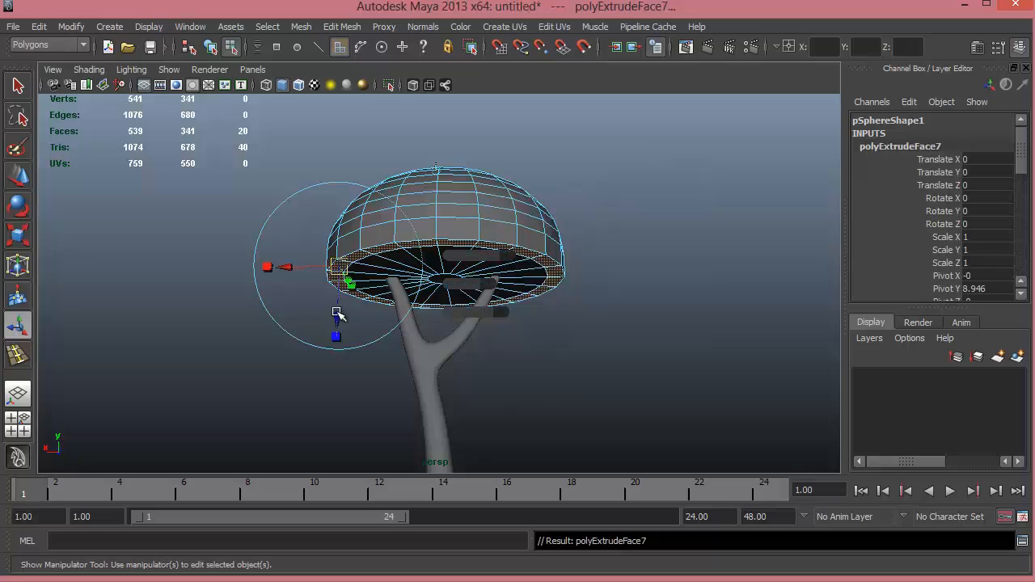
left_click_drag(337, 313, 338, 333)
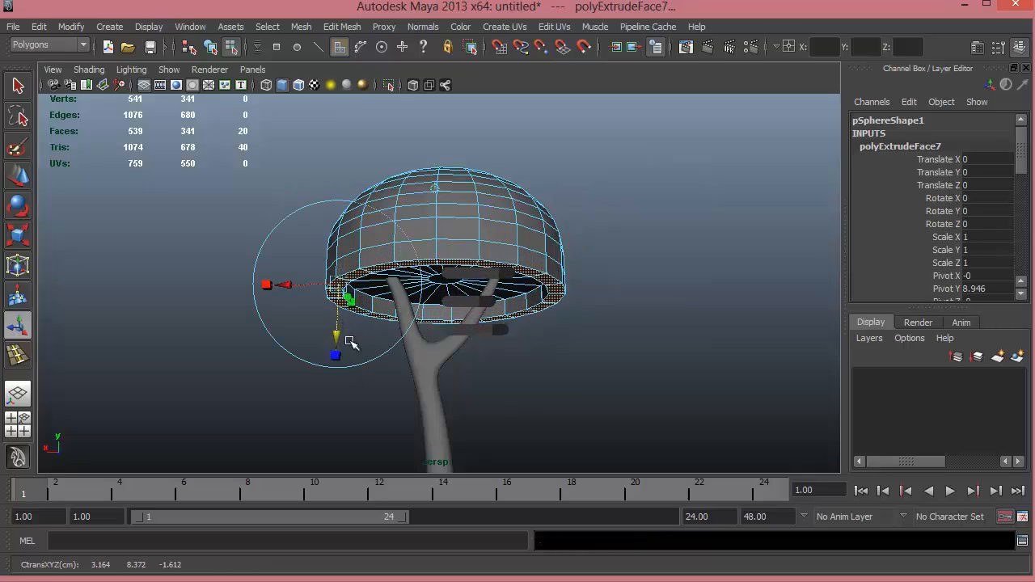
left_click(338, 357)
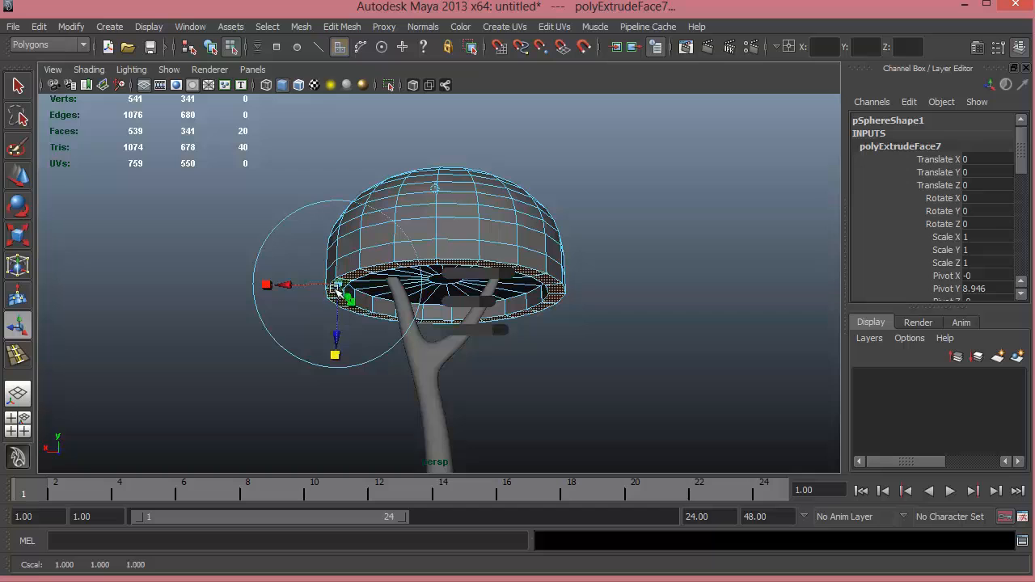
left_click_drag(336, 289, 476, 334)
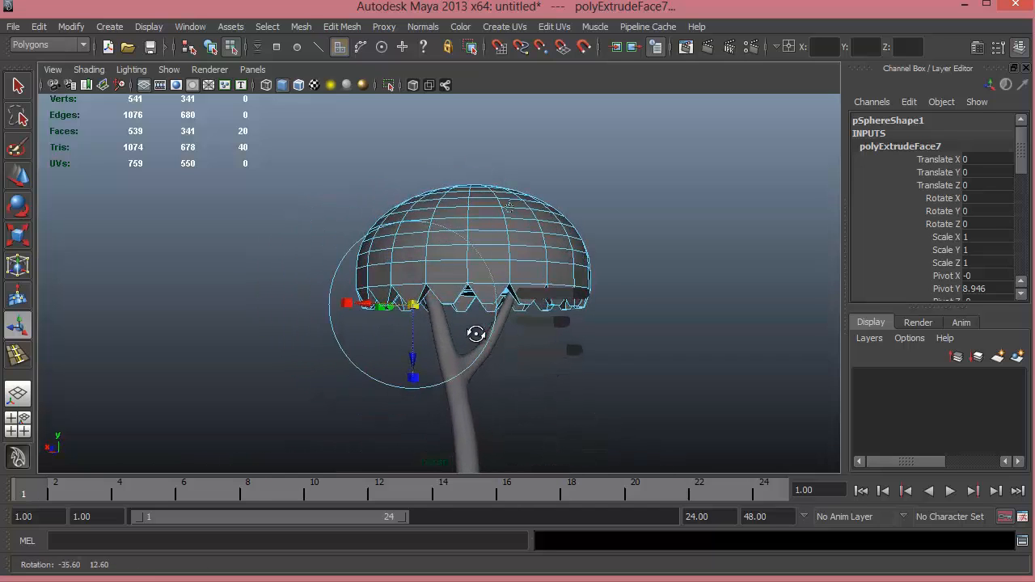
Lower the tapered tips along the crown's rim to about 8.0 in Y and return to object mode
key("w")
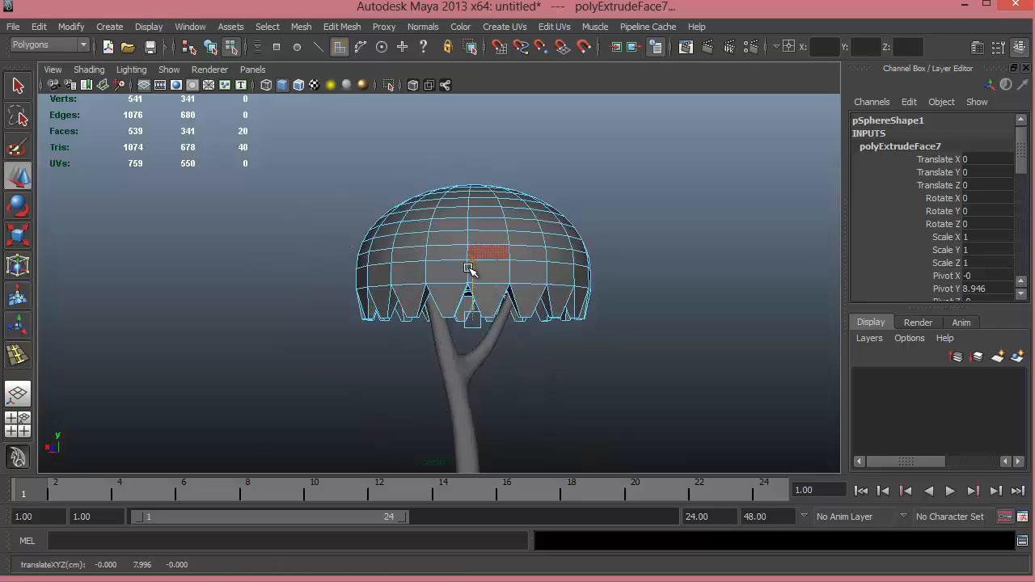
left_click_drag(468, 268, 470, 271)
left_click_drag(529, 296, 514, 287, "alt")
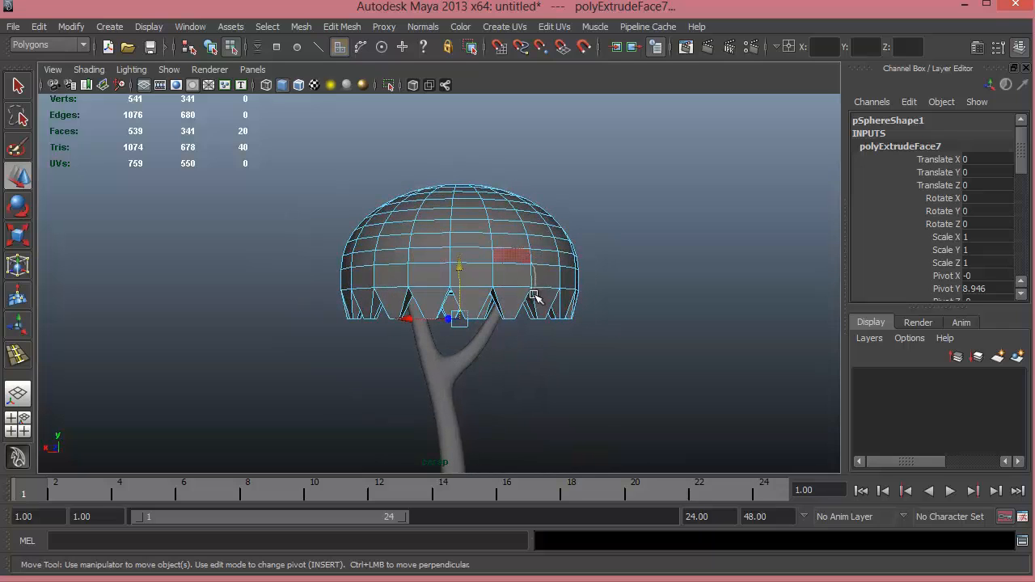
right_click_drag(531, 263, 518, 334)
left_click(517, 349)
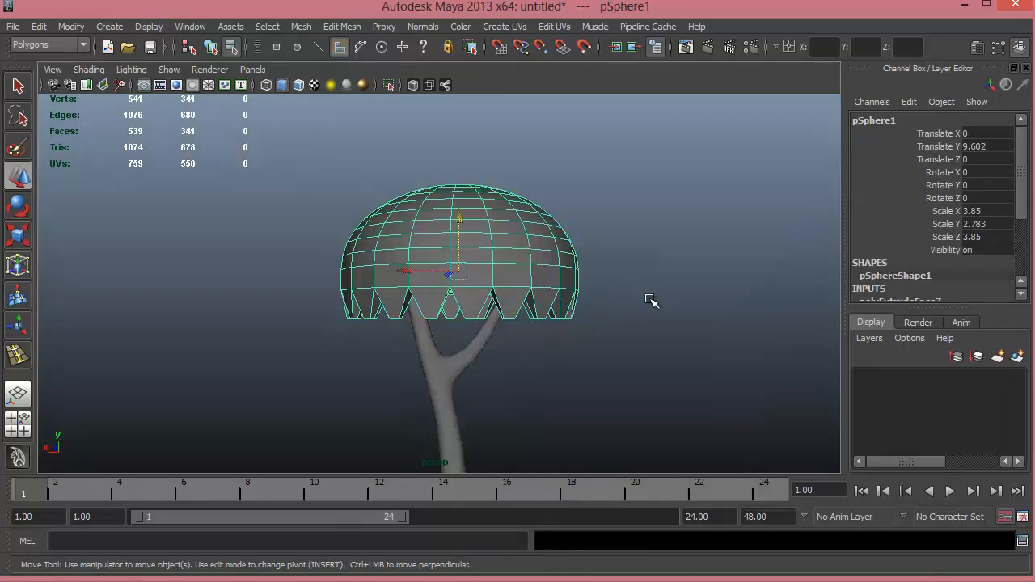
Turn on smooth mesh preview for the crown and examine how it sits on the tree
key("3")
left_click(636, 308)
right_click_drag(636, 308, 342, 386, "alt")
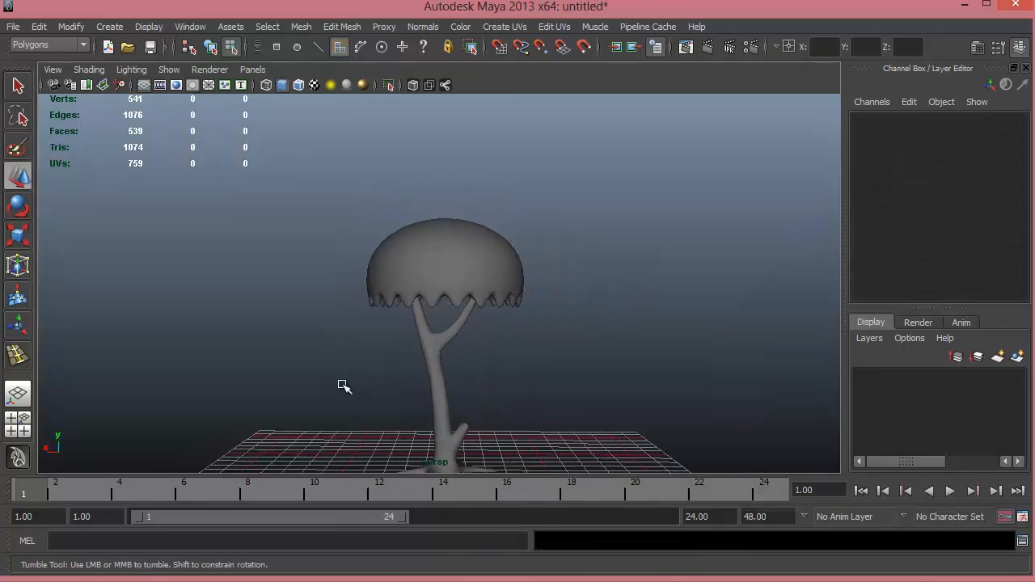
middle_click_drag(457, 324, 462, 294, "alt")
left_click_drag(462, 294, 501, 343, "alt")
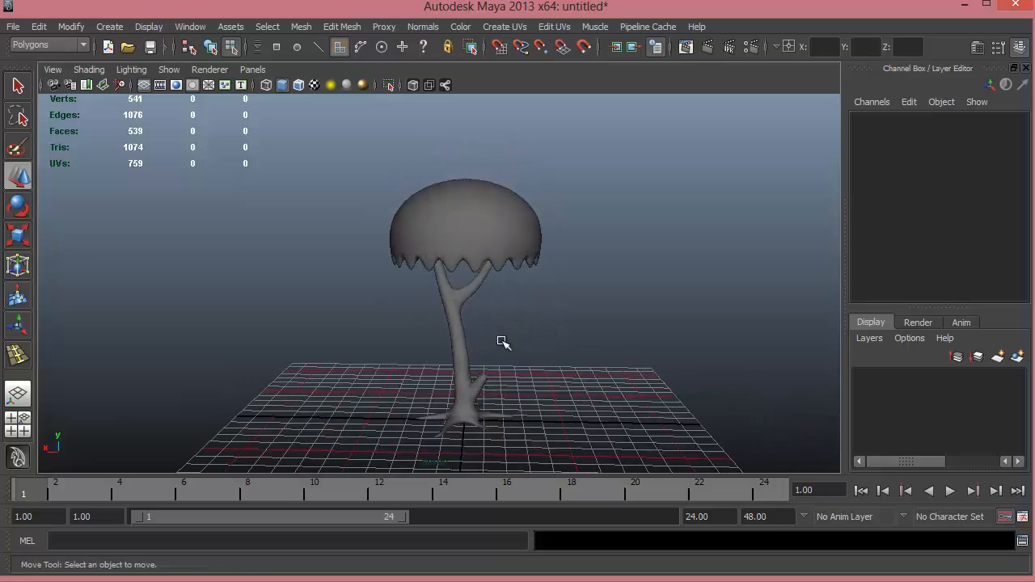
middle_click_drag(586, 289, 529, 323, "alt")
left_click_drag(529, 324, 533, 253, "alt")
left_click_drag(595, 281, 523, 267, "alt")
Duplicate the crown, scale the copy uniformly to about 2.48 in X and Z, and raise it to about 12.8 in Y
right_click(522, 268)
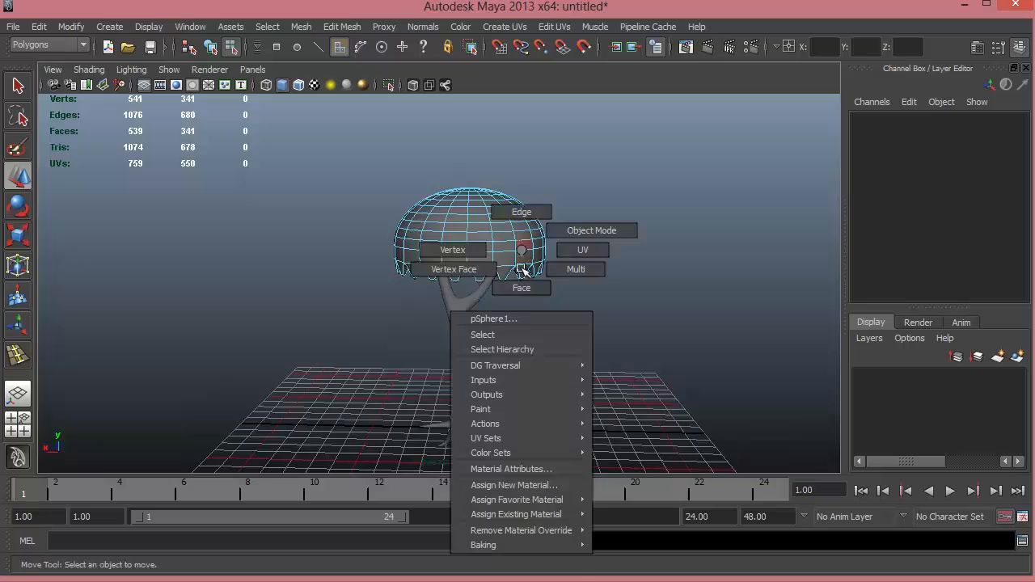
left_click(513, 335)
key("ctrl+d")
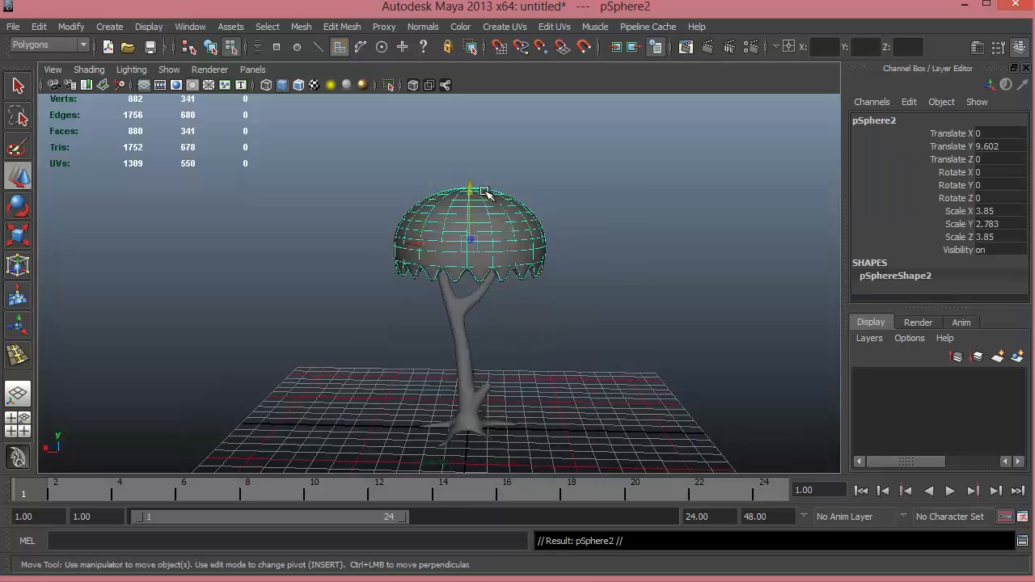
key("r")
left_click_drag(469, 257, 493, 247, "alt")
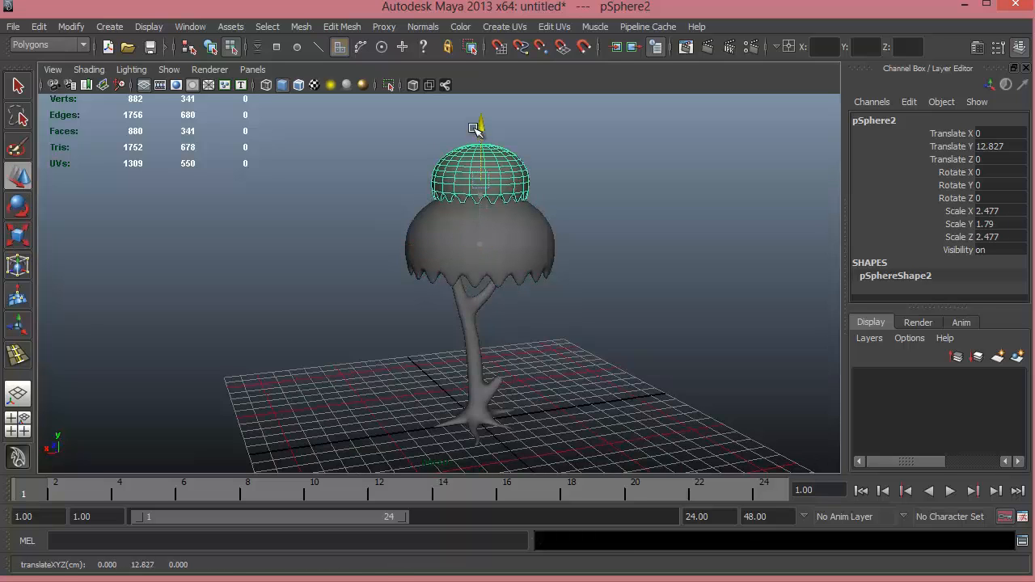
Deselect the upper crown and examine the overall shape of the finished two-tiered tree
scroll(515, 270, "down", 3)
left_click_drag(533, 323, 613, 308, "alt")
left_click(546, 290)
left_click_drag(533, 349, 587, 402, "alt")
right_click_drag(587, 403, 596, 391, "alt")
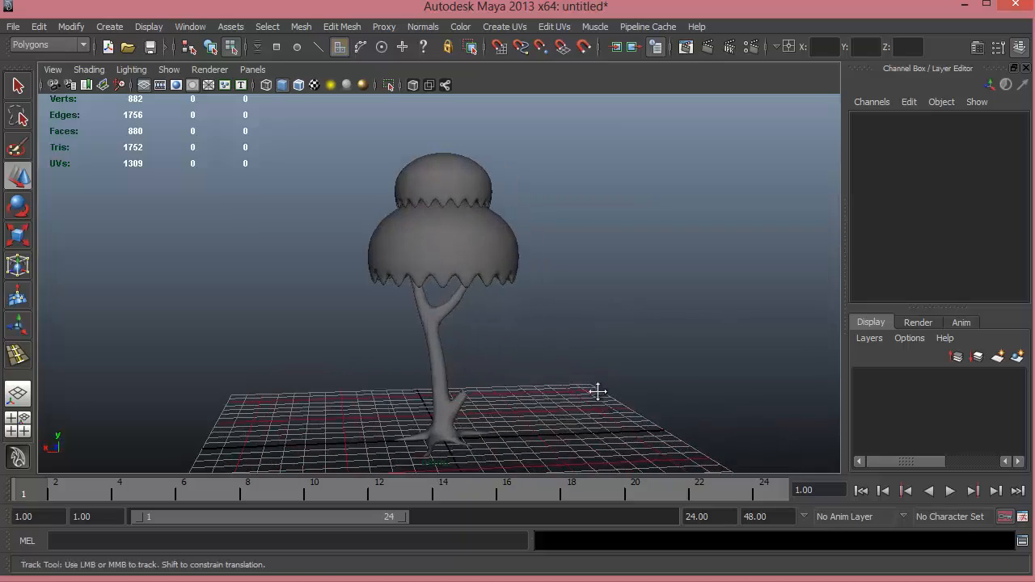
middle_click_drag(596, 391, 603, 396, "alt")
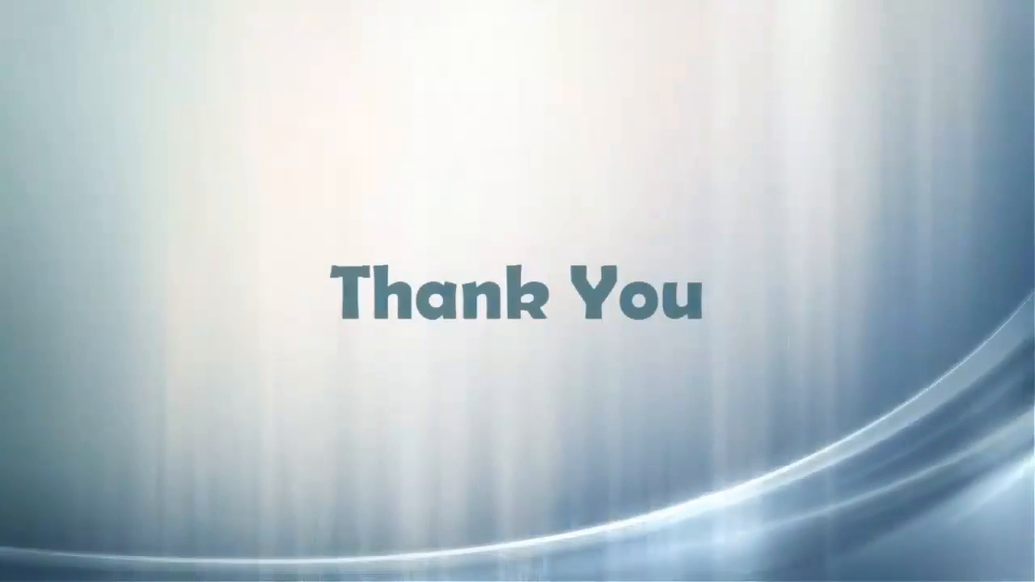